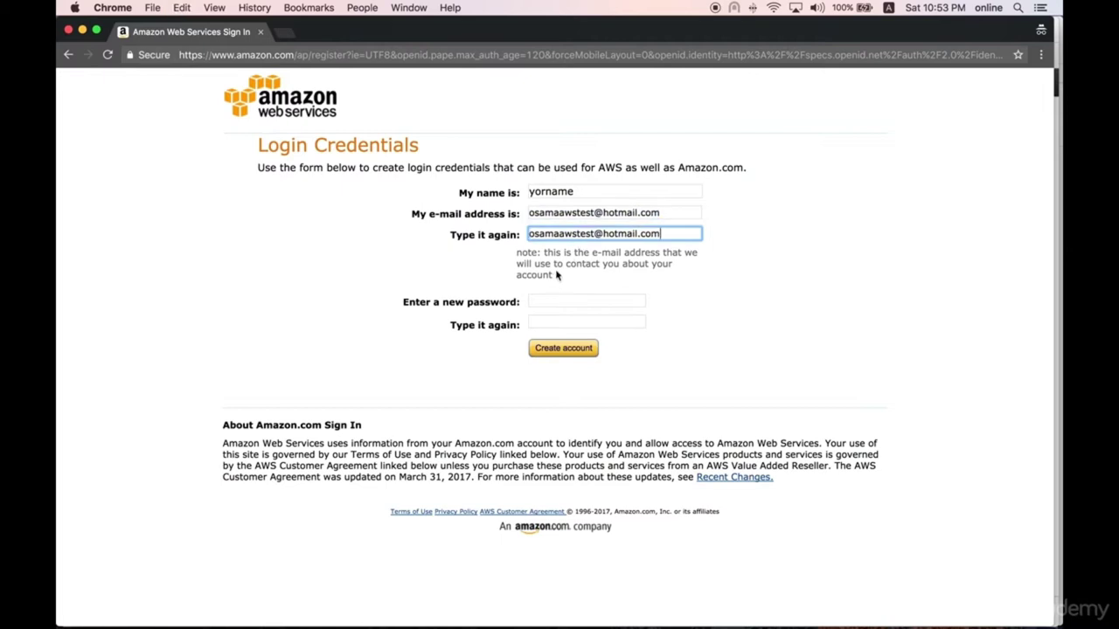
Step: Confirm the e-mail address, enter and confirm the account password, and create the login
left_click(560, 300)
type("••••••")
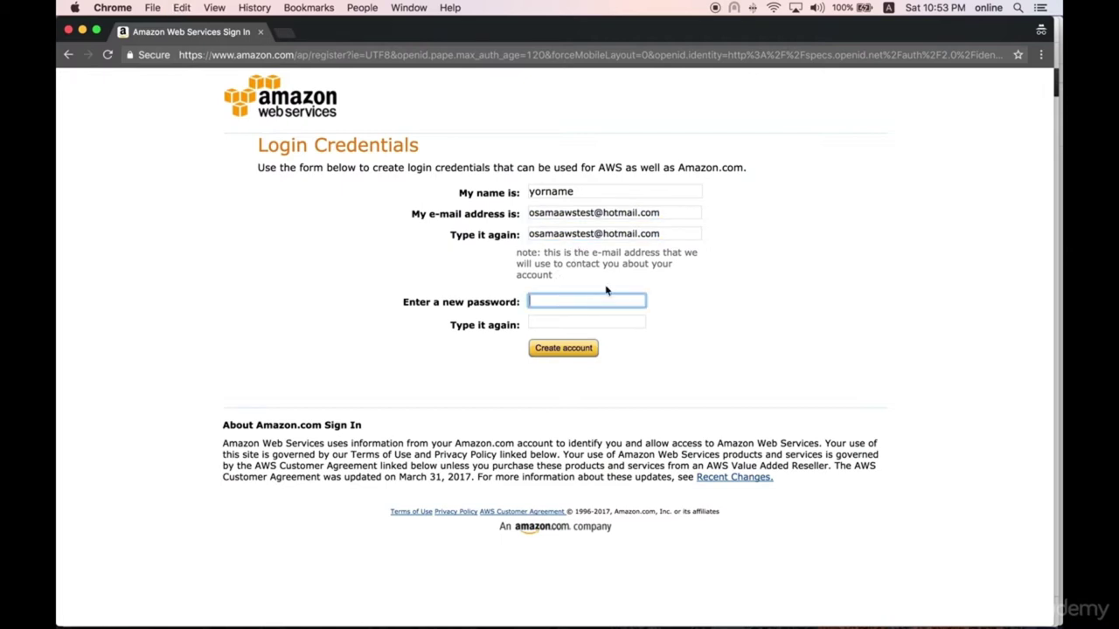
type("••")
left_click(586, 322)
type("•••••••")
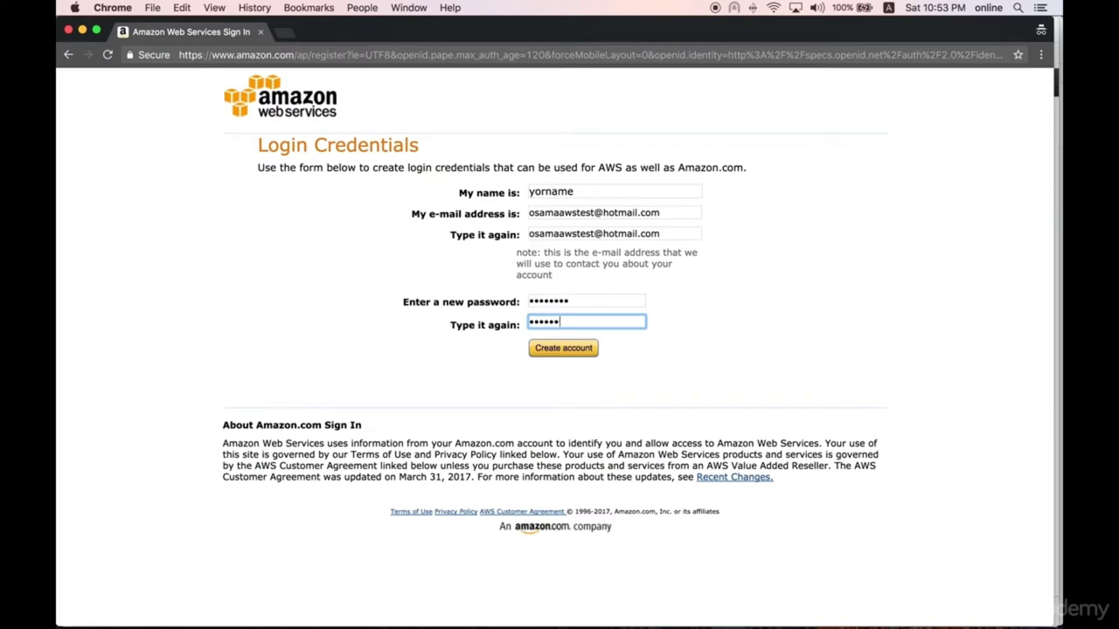
type("•")
left_click(557, 356)
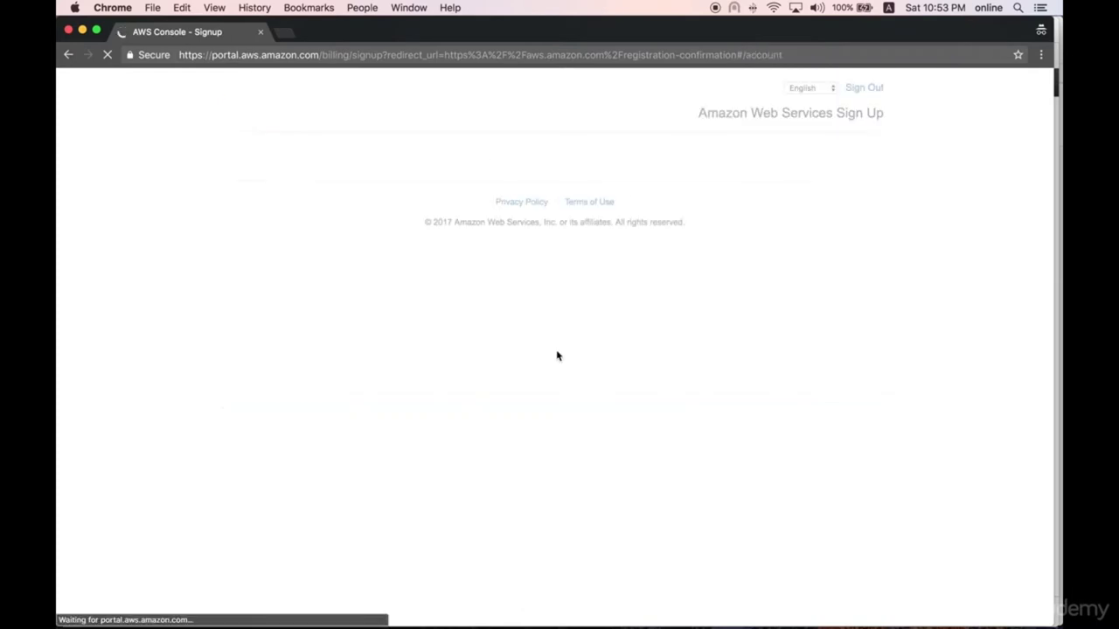
Step: Enter the full name, choose Personal Account, and set the country to Ireland
left_click(529, 254)
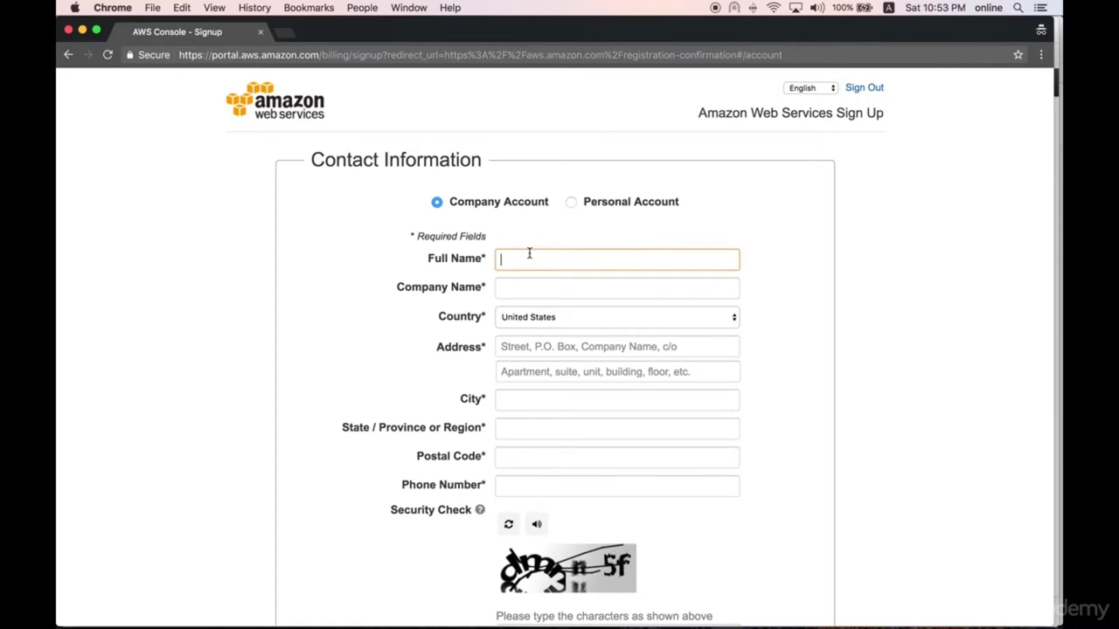
type("your full name")
left_click(554, 290)
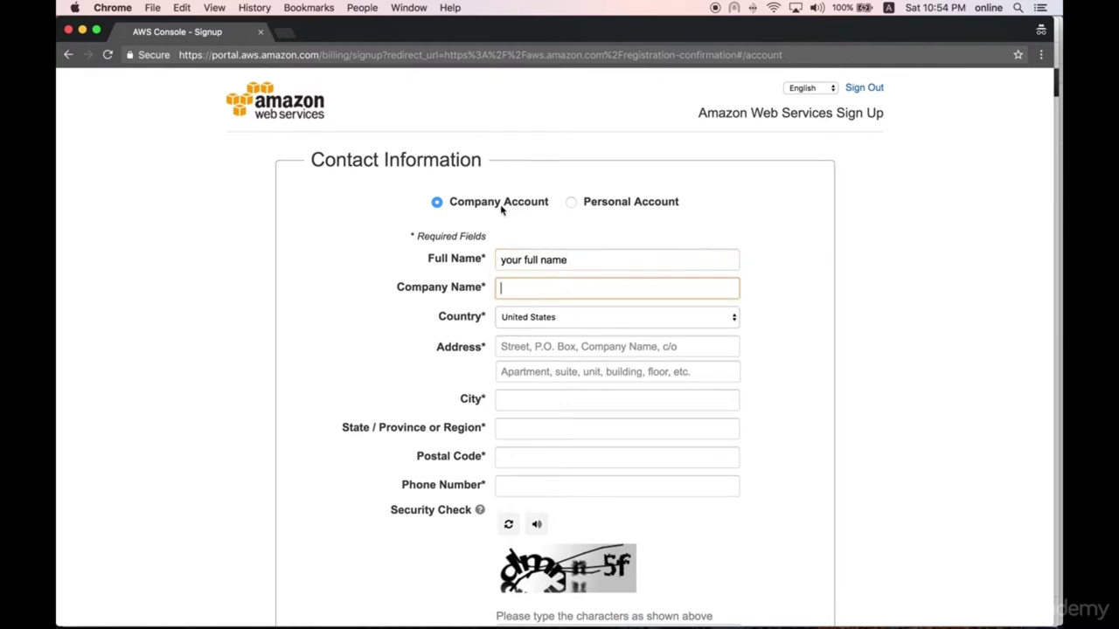
left_click(573, 204)
left_click(568, 289)
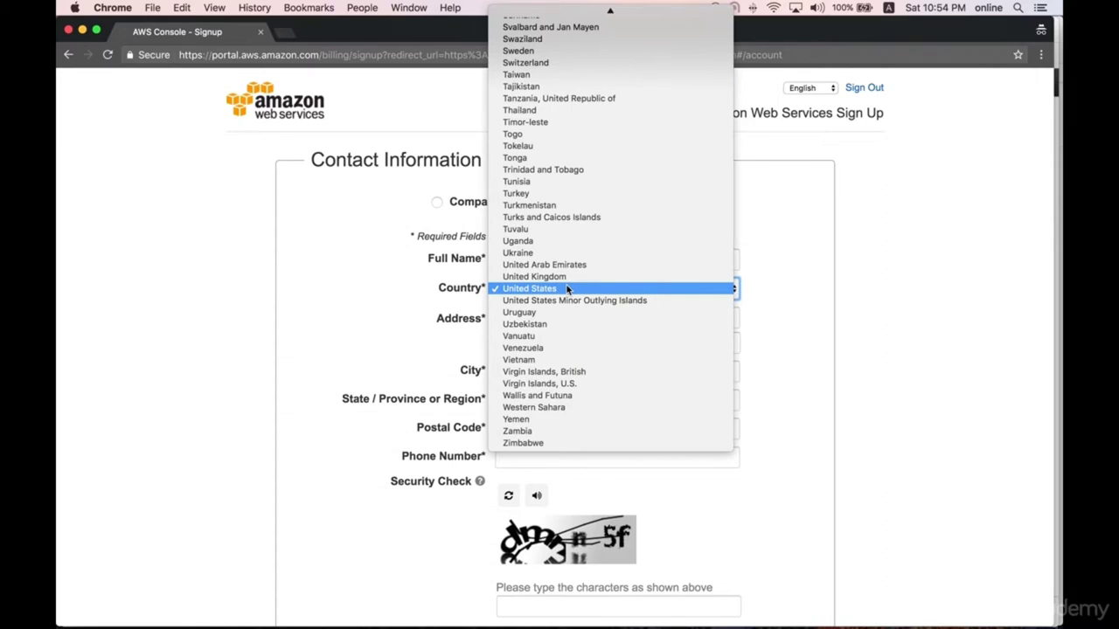
type("ir")
key("Up")
key("Down")
key("Down")
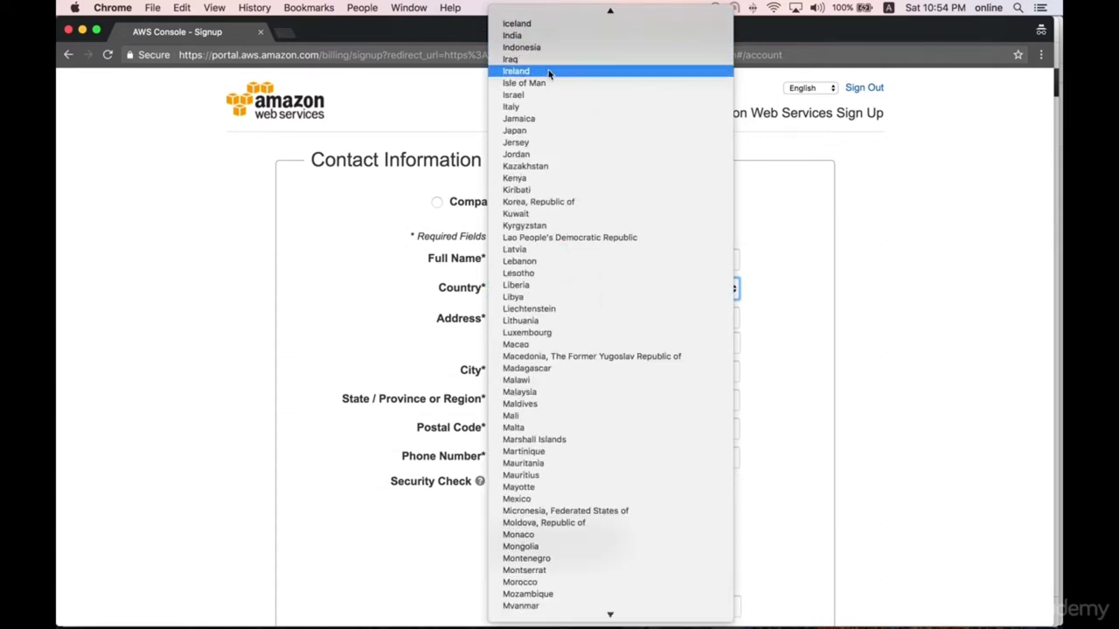
key("Return")
Step: Fill in the street address, city, state or region, postal code and phone number
left_click(535, 322)
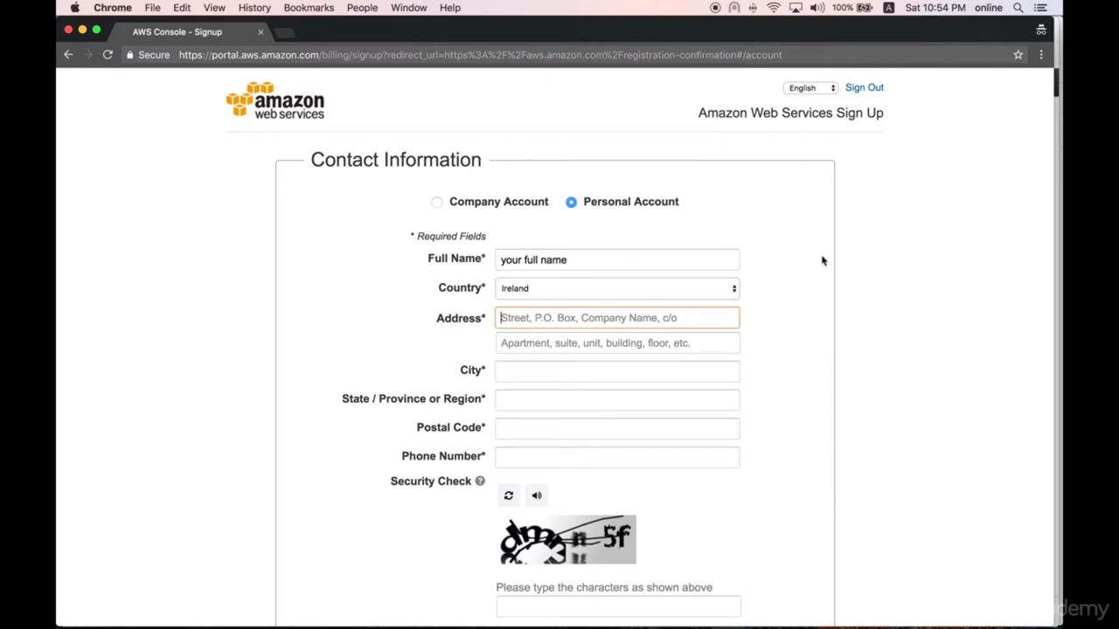
type("stre")
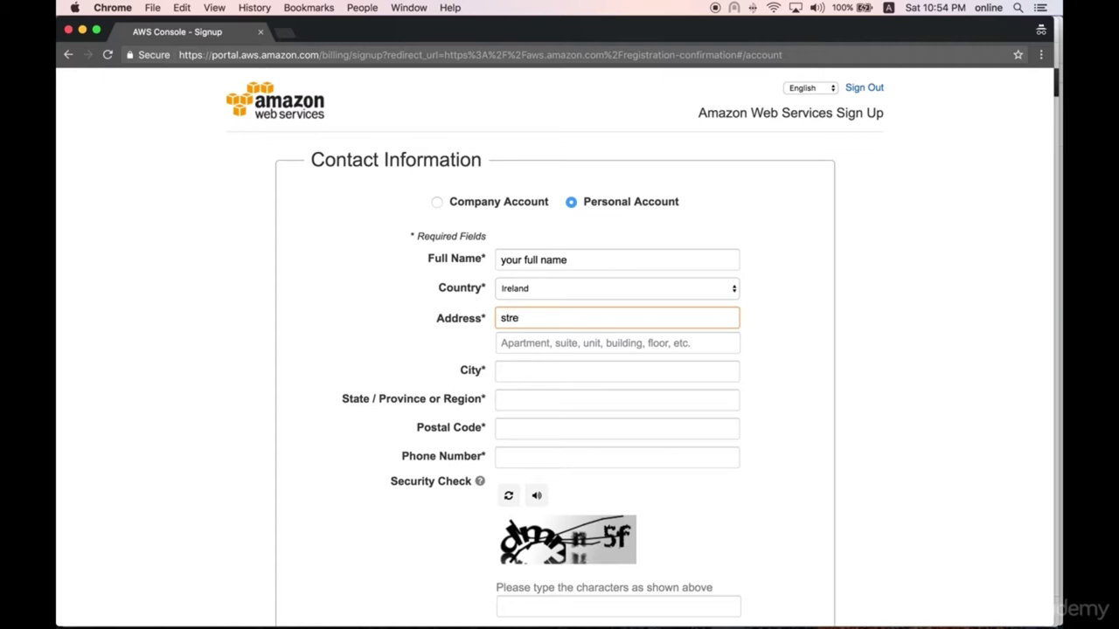
type("et")
key("BackSpace")
key("BackSpace")
key("BackSpace")
type("eet 121")
left_click(625, 373)
scroll(778, 357, "down", 1)
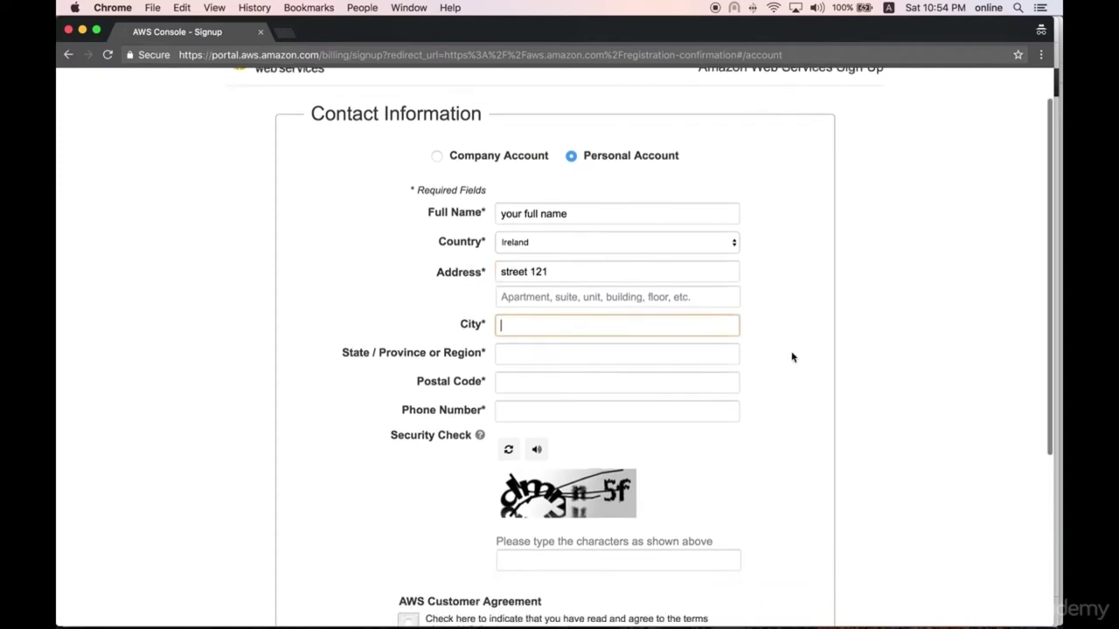
type("ir")
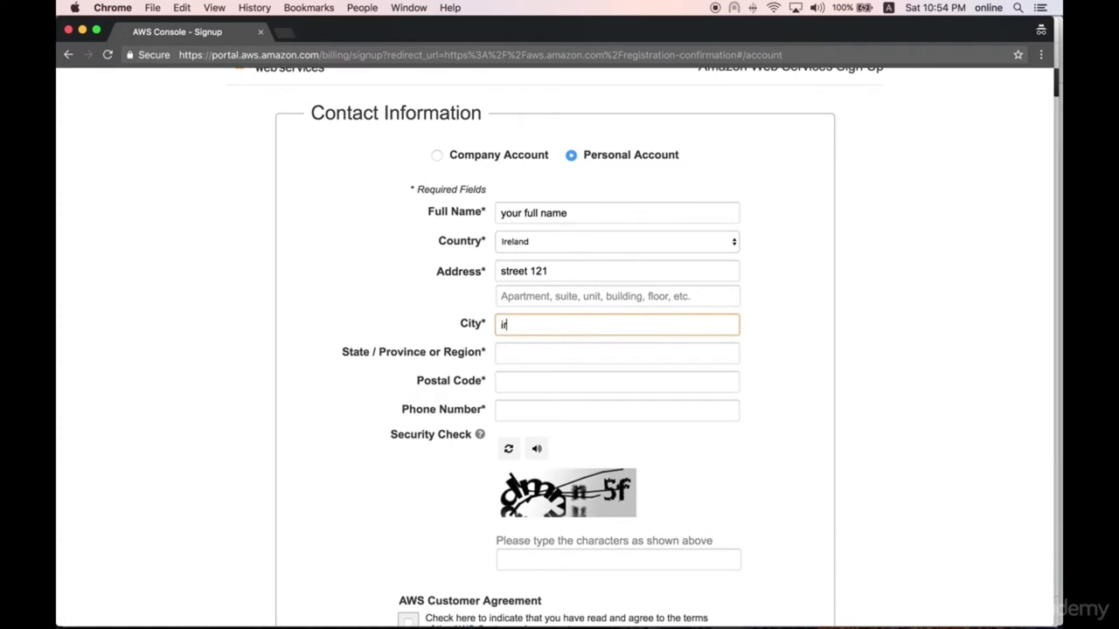
type("lan")
left_click(544, 357)
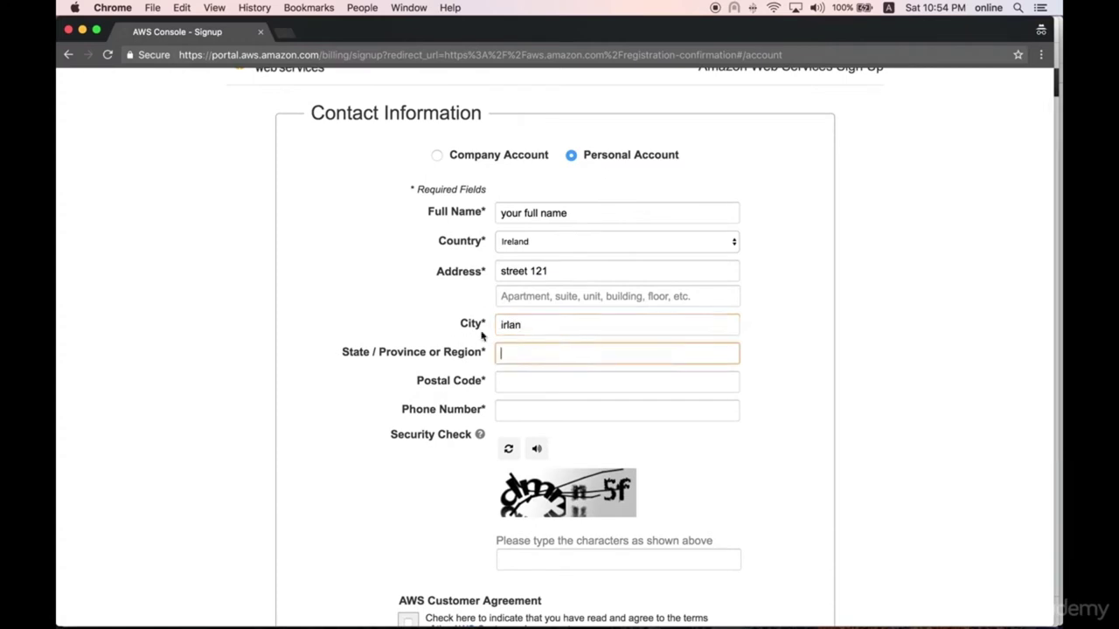
type("1212")
left_click(544, 379)
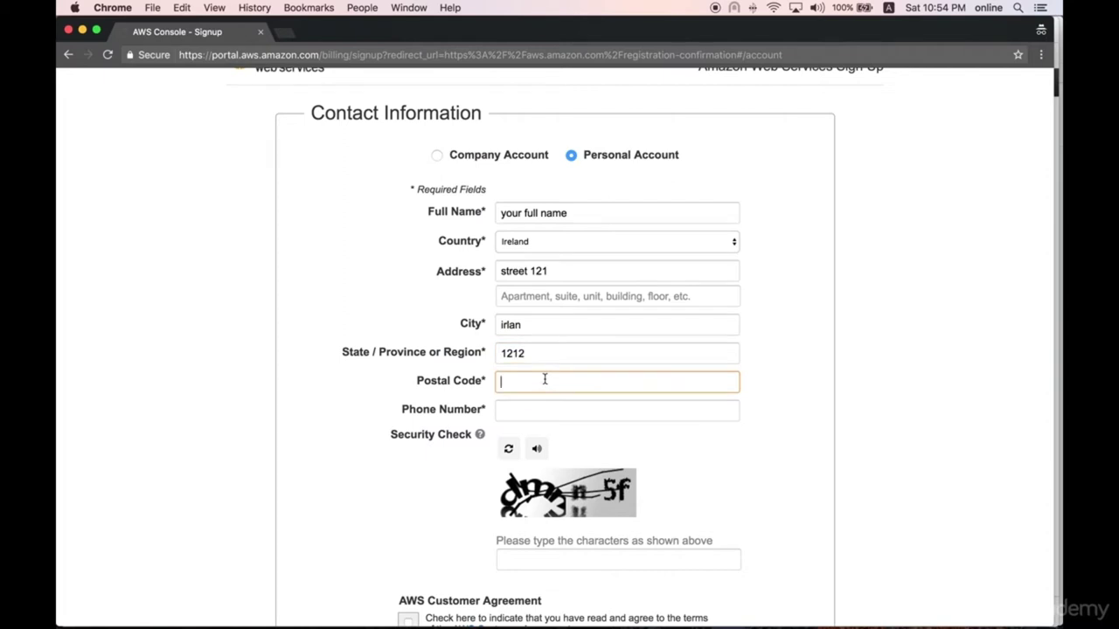
type("00121")
left_click(538, 416)
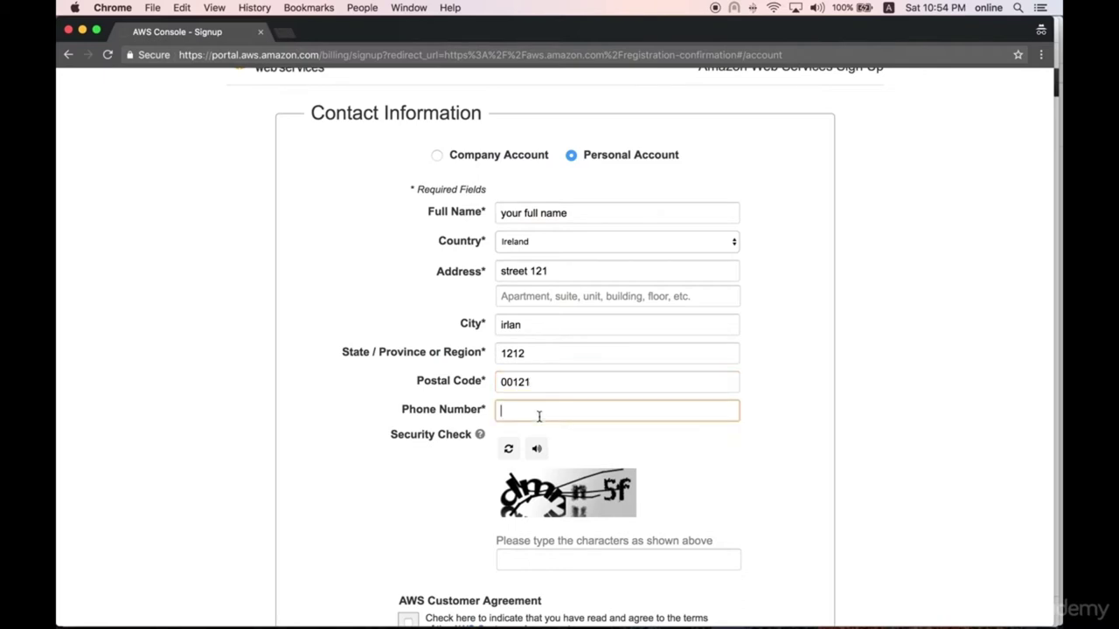
type("0123")
type("123123")
scroll(560, 400, "down", 2)
Step: Enter the security check characters, accept the AWS Customer Agreement, and submit the contact details
left_click(539, 457)
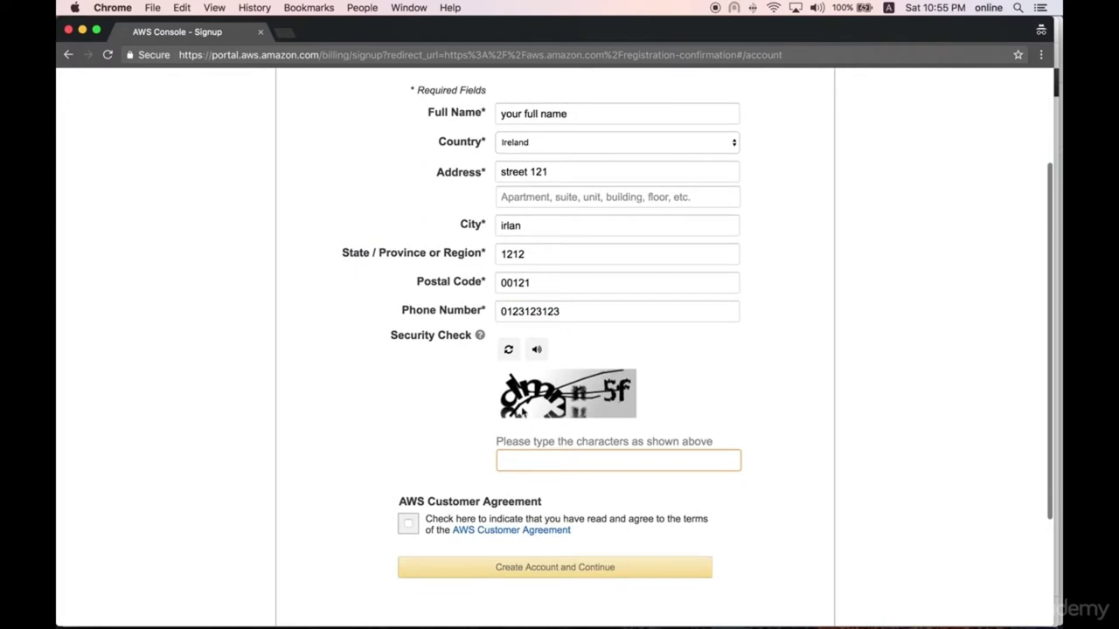
type("dm")
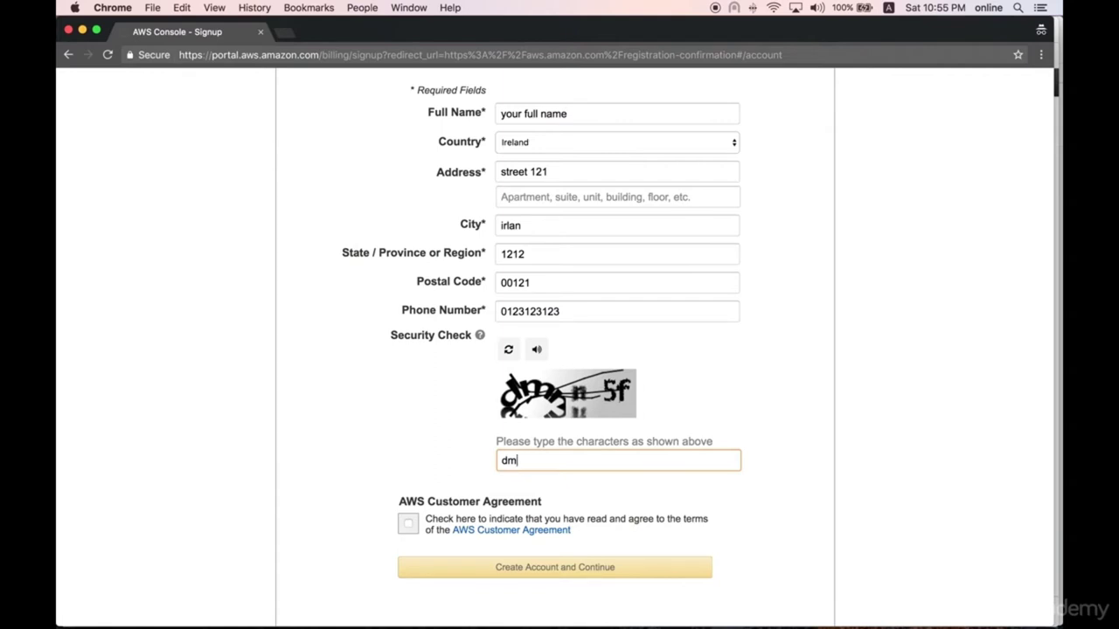
type("rn5f")
scroll(619, 424, "down", 2)
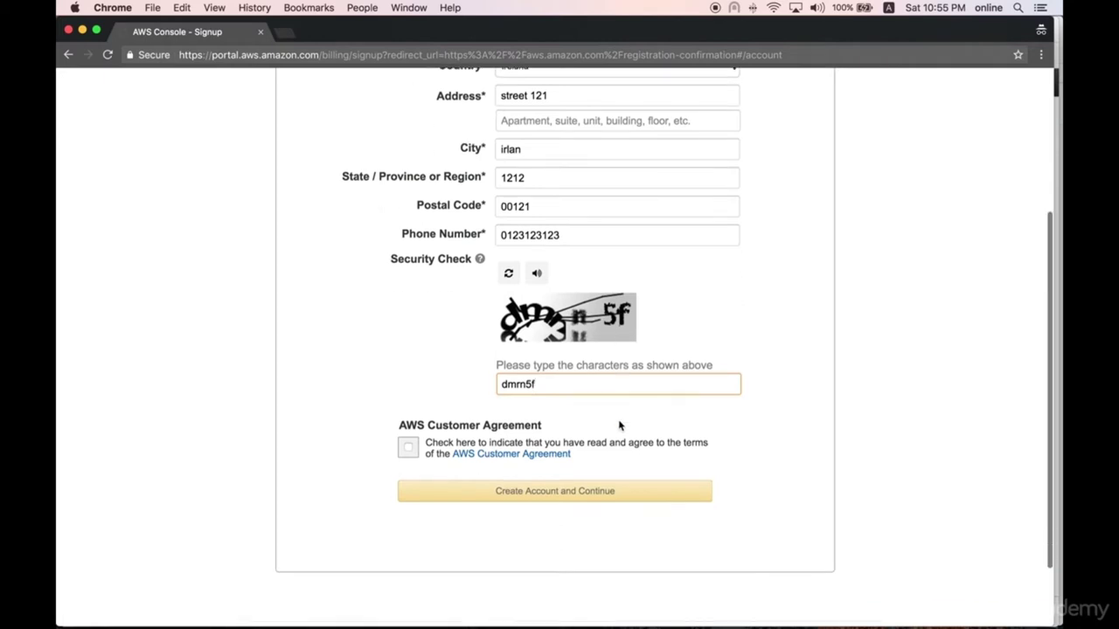
left_click(408, 448)
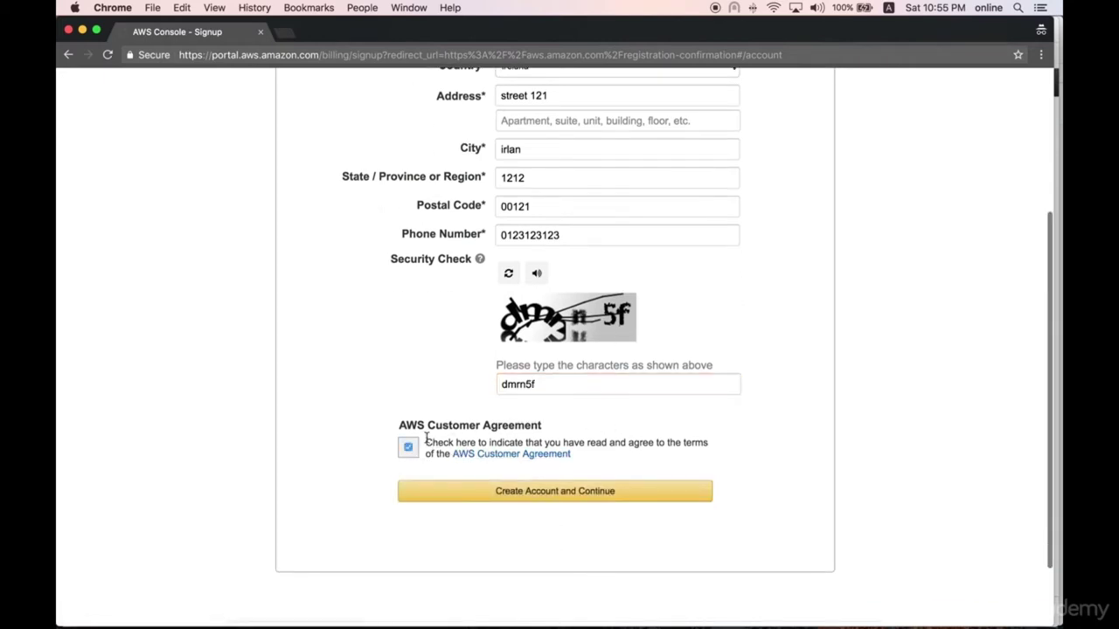
left_click(528, 492)
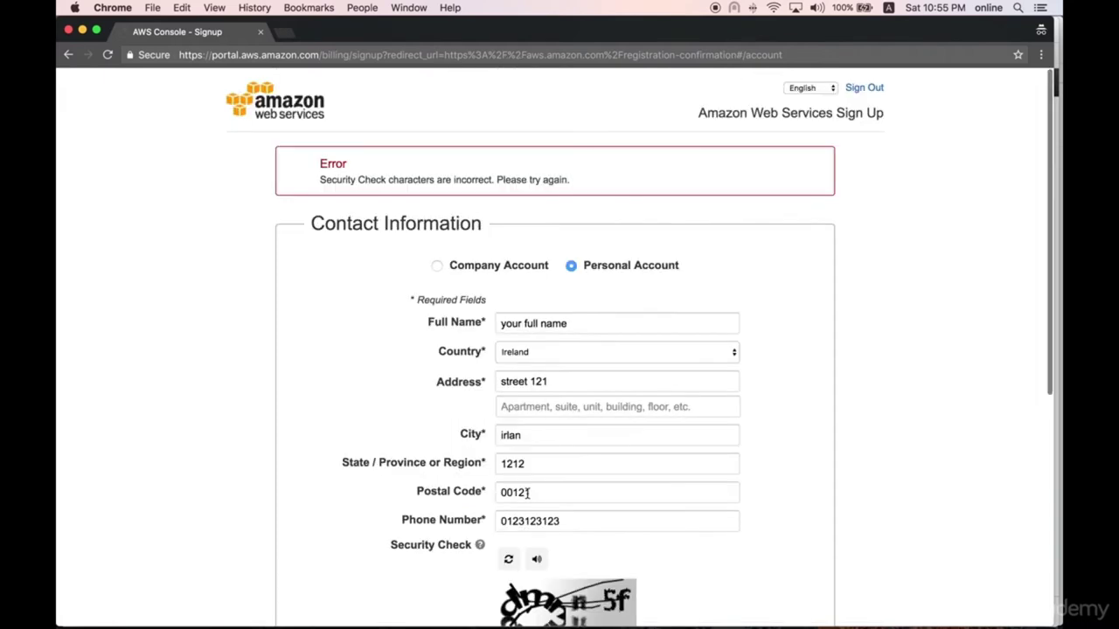
Step: Enter the new security check characters after the error and submit the contact details again
scroll(416, 249, "down", 3)
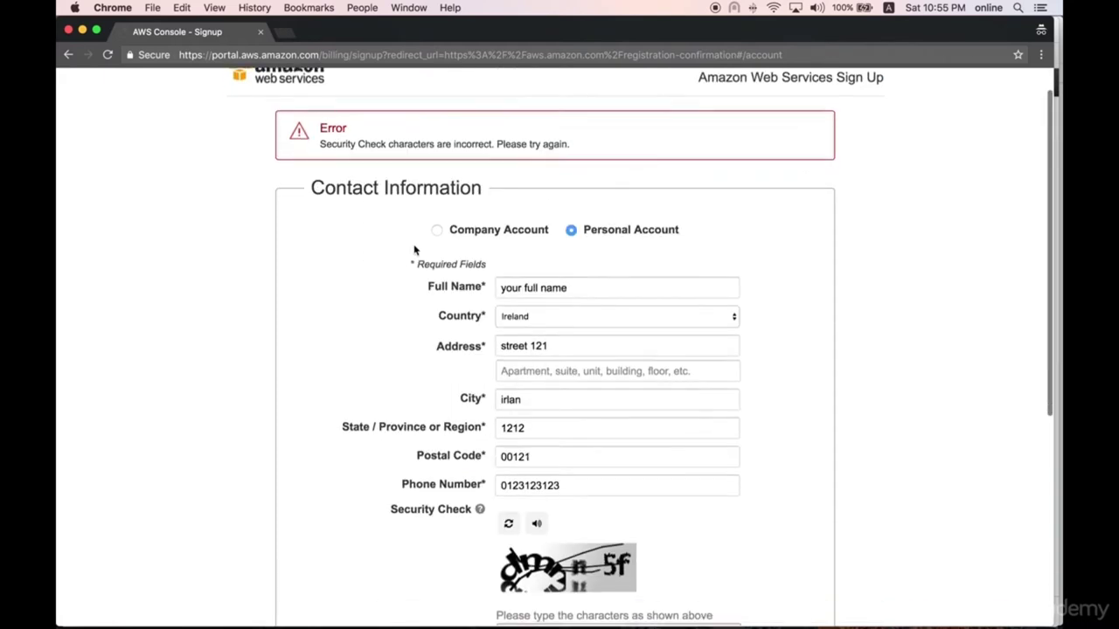
scroll(615, 454, "down", 1)
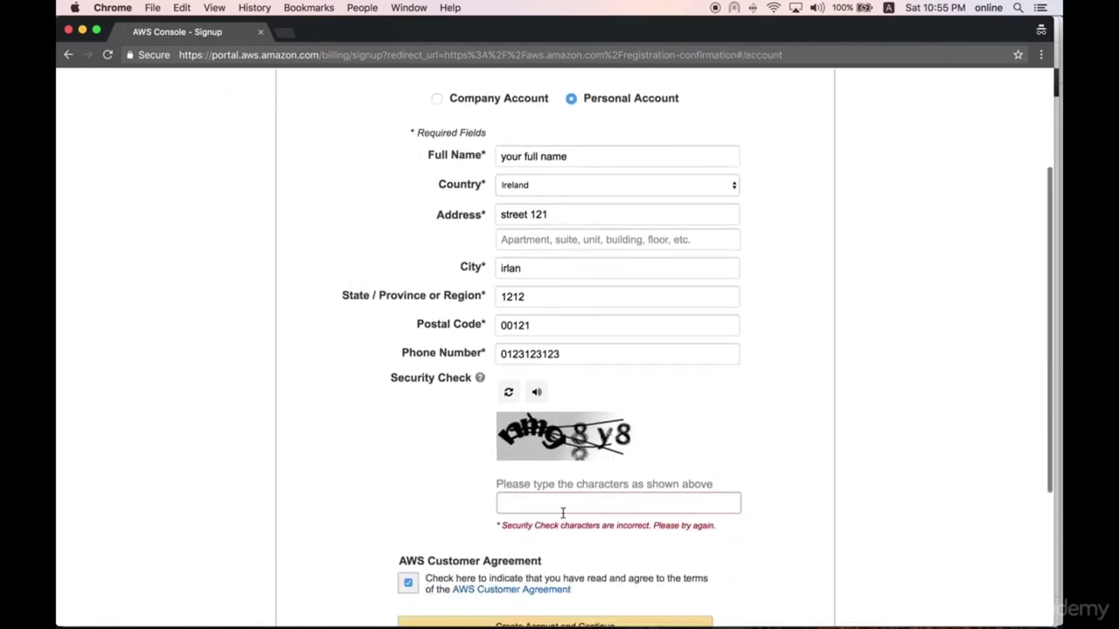
left_click(562, 505)
type("n")
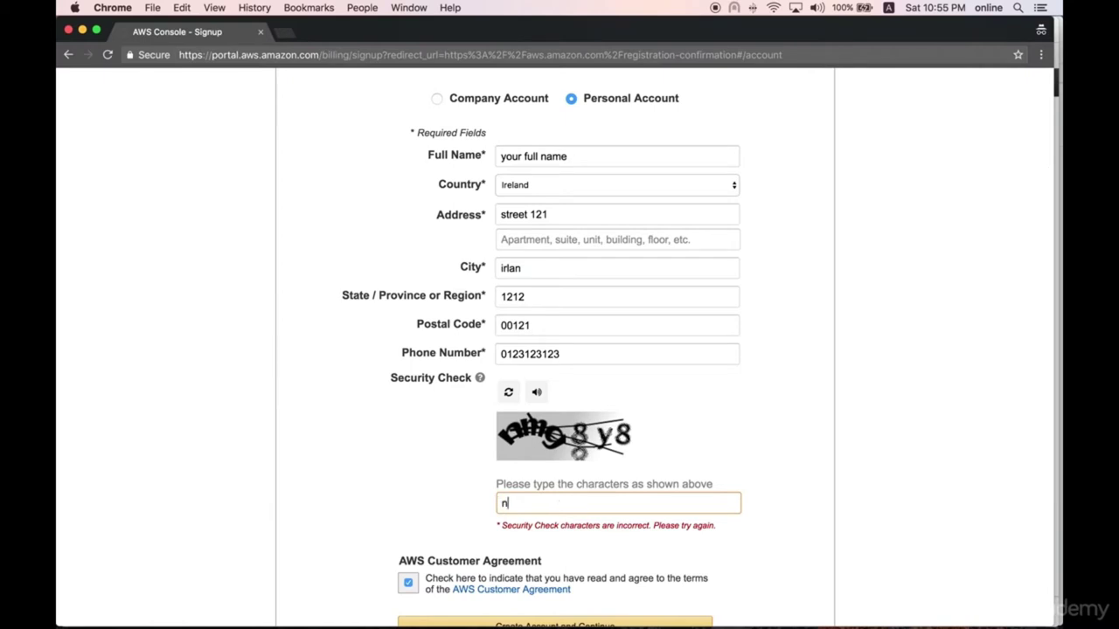
type("mg8y8")
scroll(542, 549, "down", 4)
left_click(529, 476)
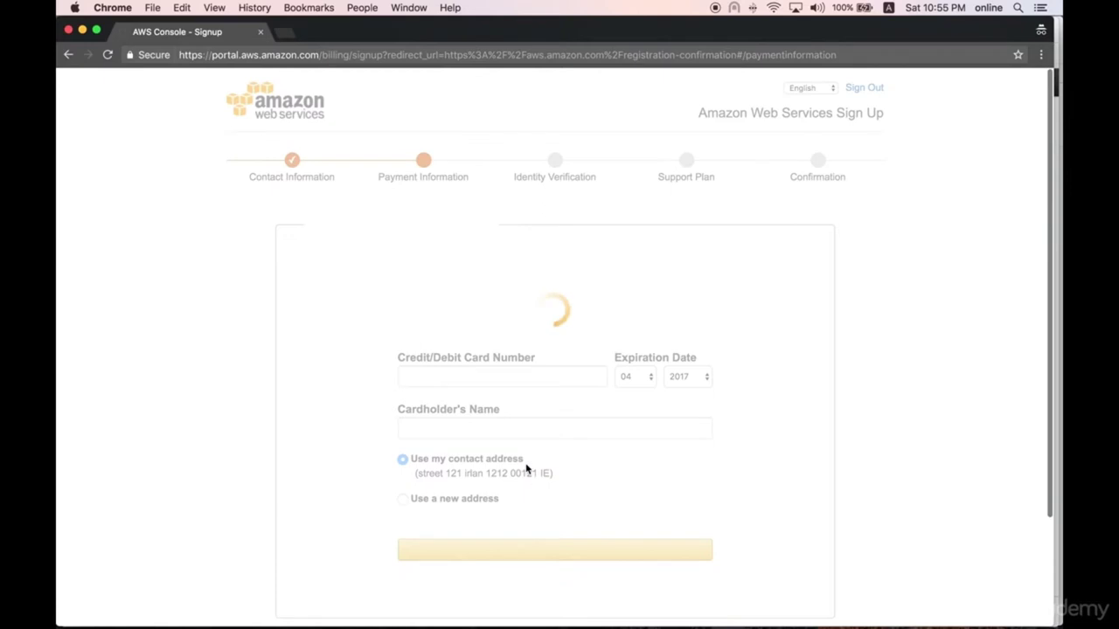
Step: Scroll down the Payment Information form to finish signup and reach the console
scroll(534, 468, "down", 2)
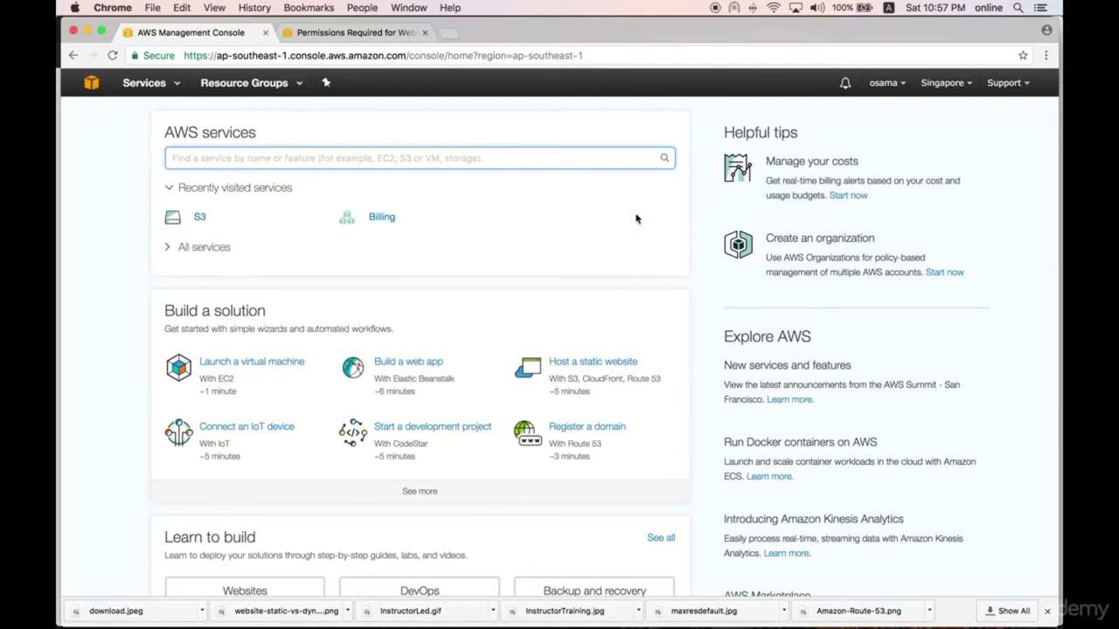
Step: Open S3 under Storage in the Services menu to list the three existing buckets
scroll(252, 276, "down", 2)
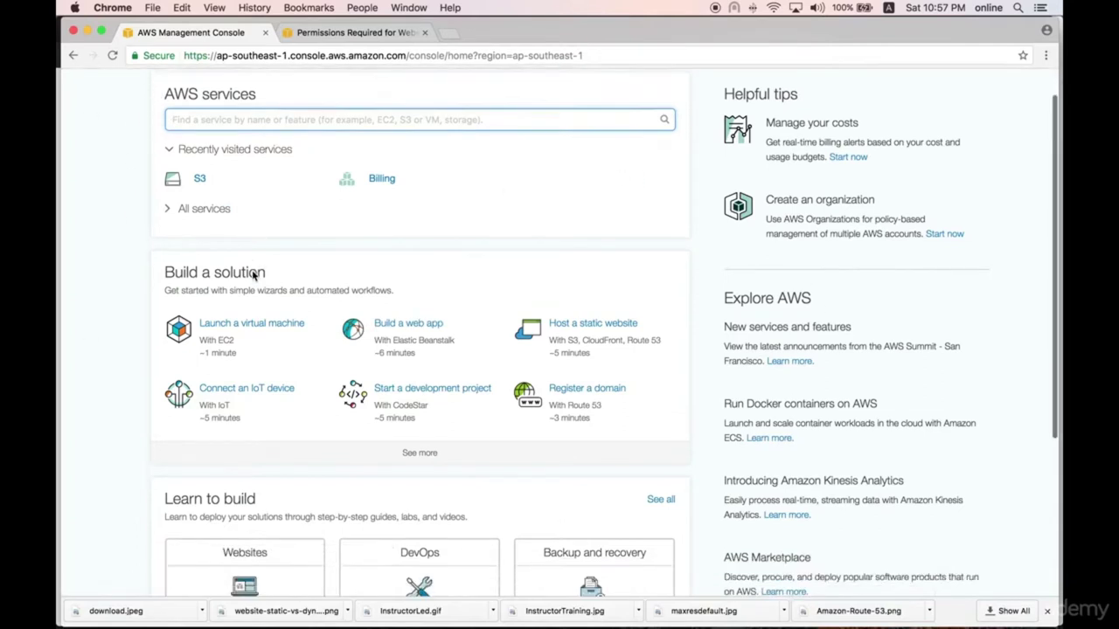
scroll(253, 280, "up", 2)
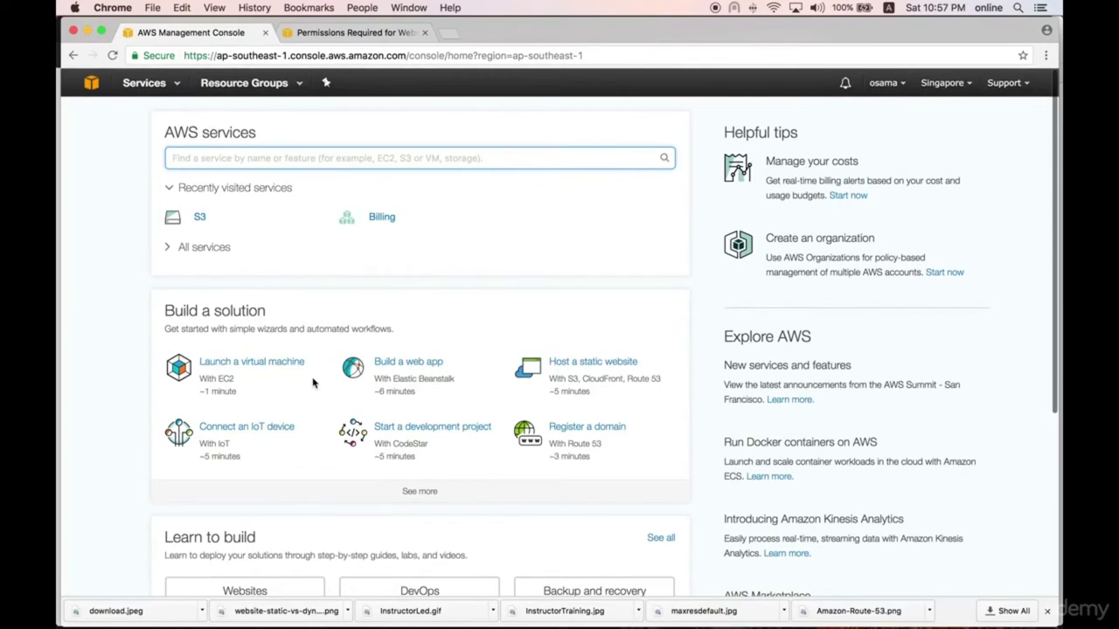
left_click(172, 91)
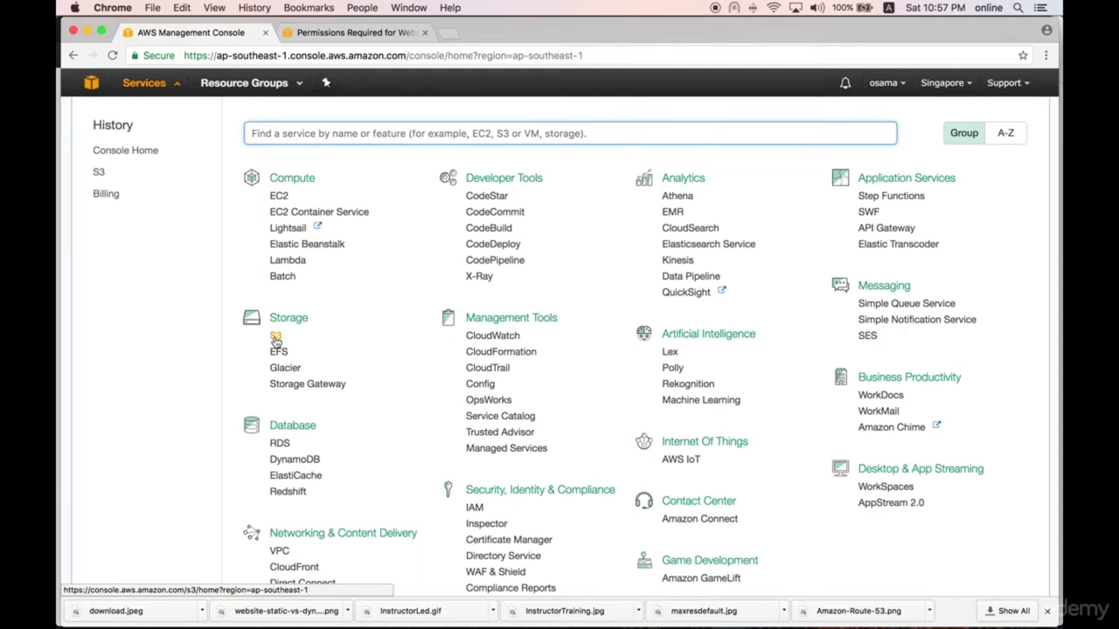
left_click(275, 339)
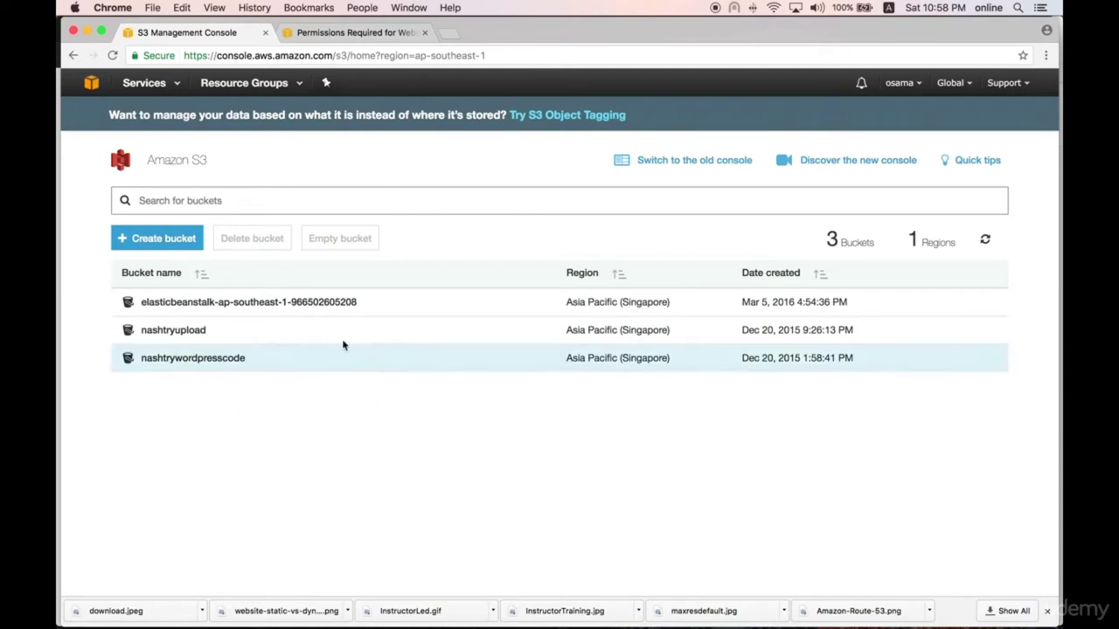
Step: Start a new bucket and change its name from osamatestbucket to 'test'
left_click(175, 248)
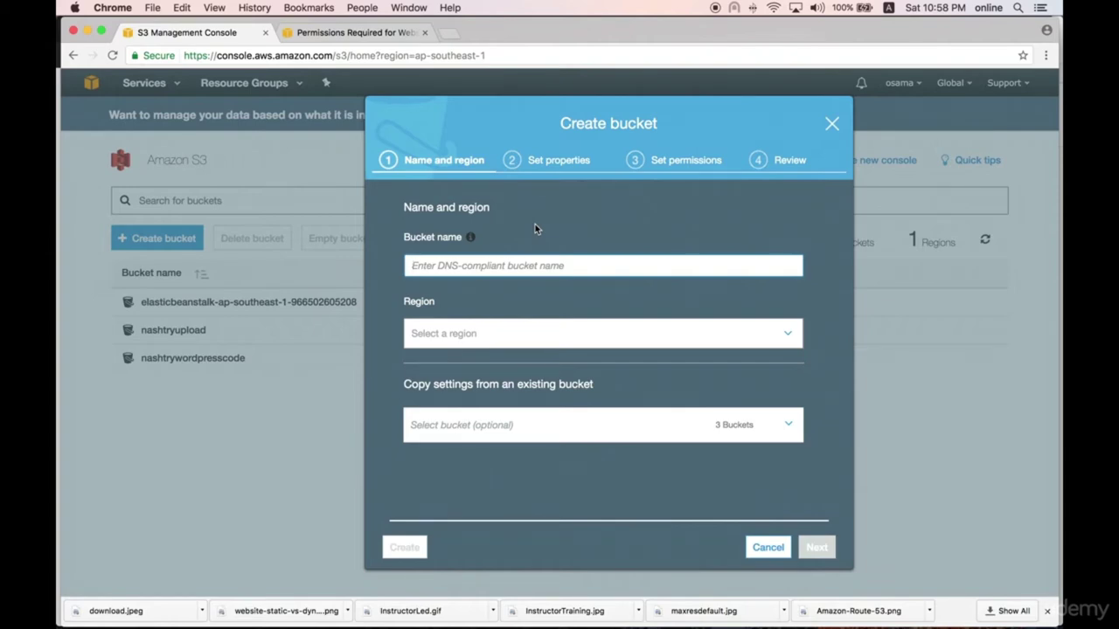
type("os")
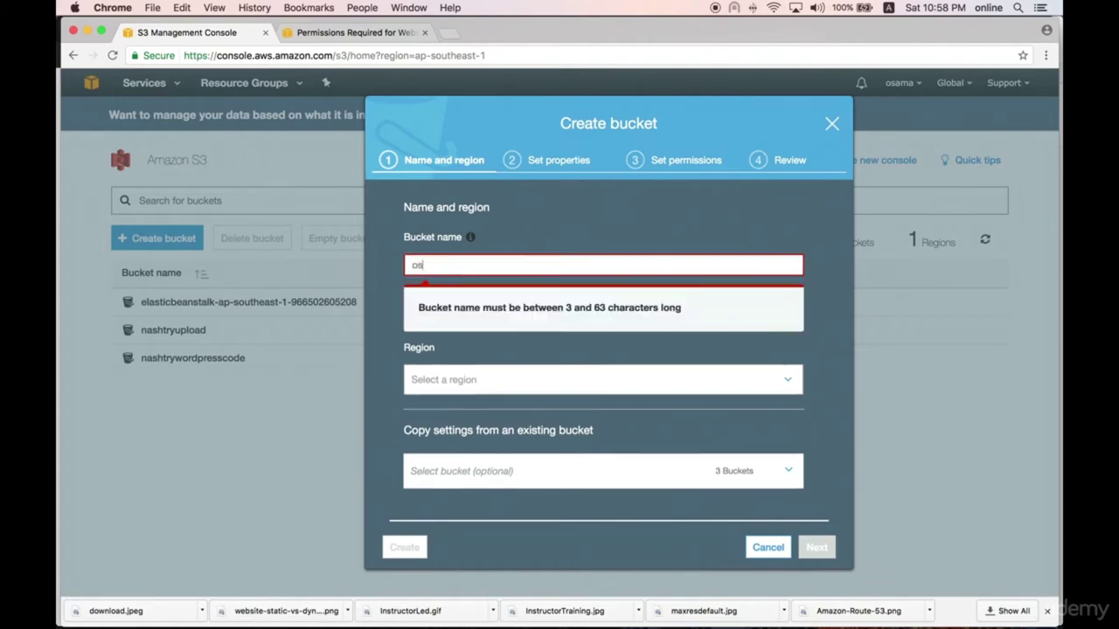
type("amatestbucket")
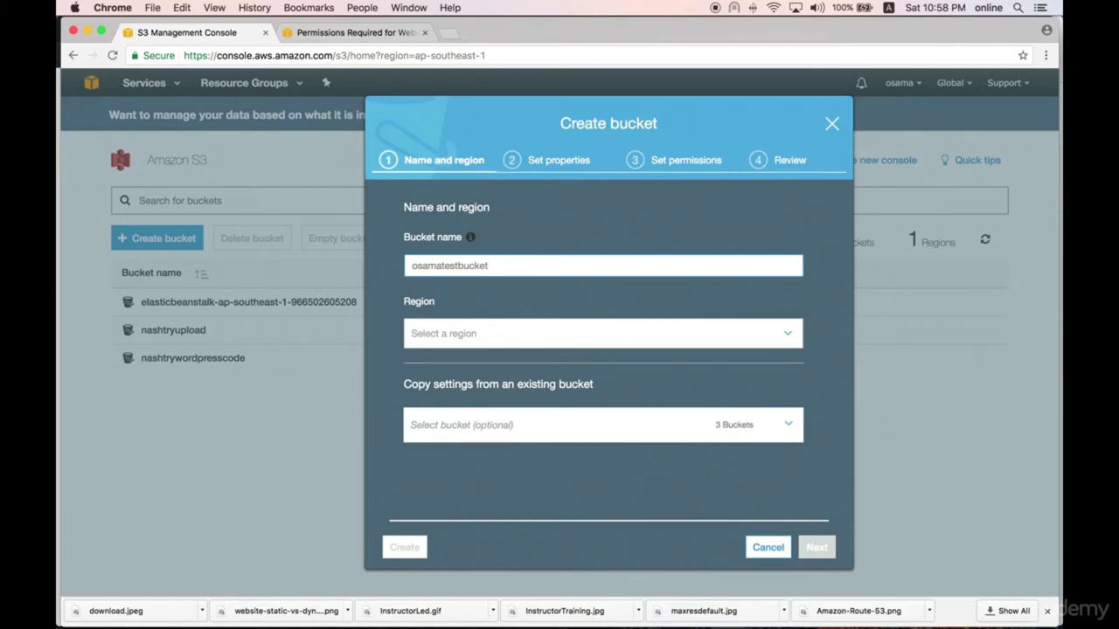
double_click(465, 266)
key("super+c")
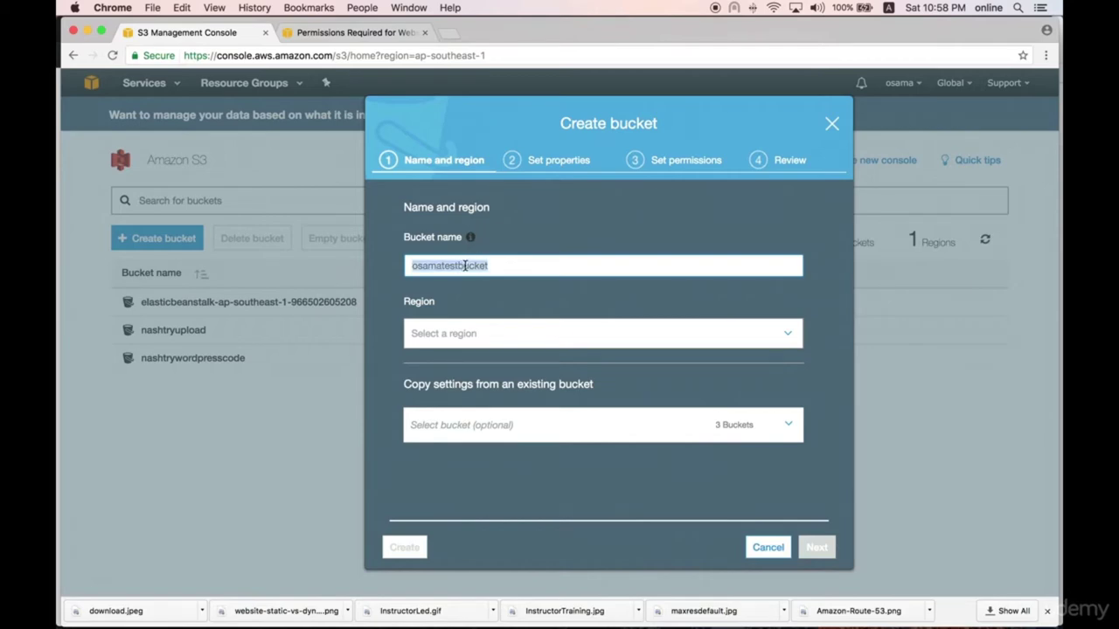
key("BackSpace")
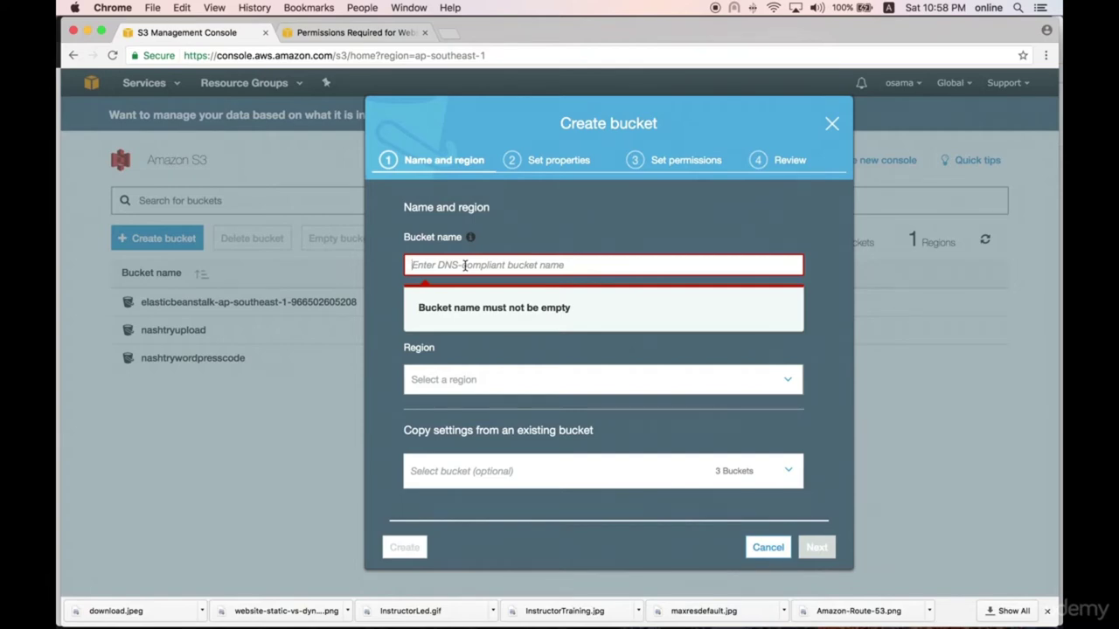
type("test")
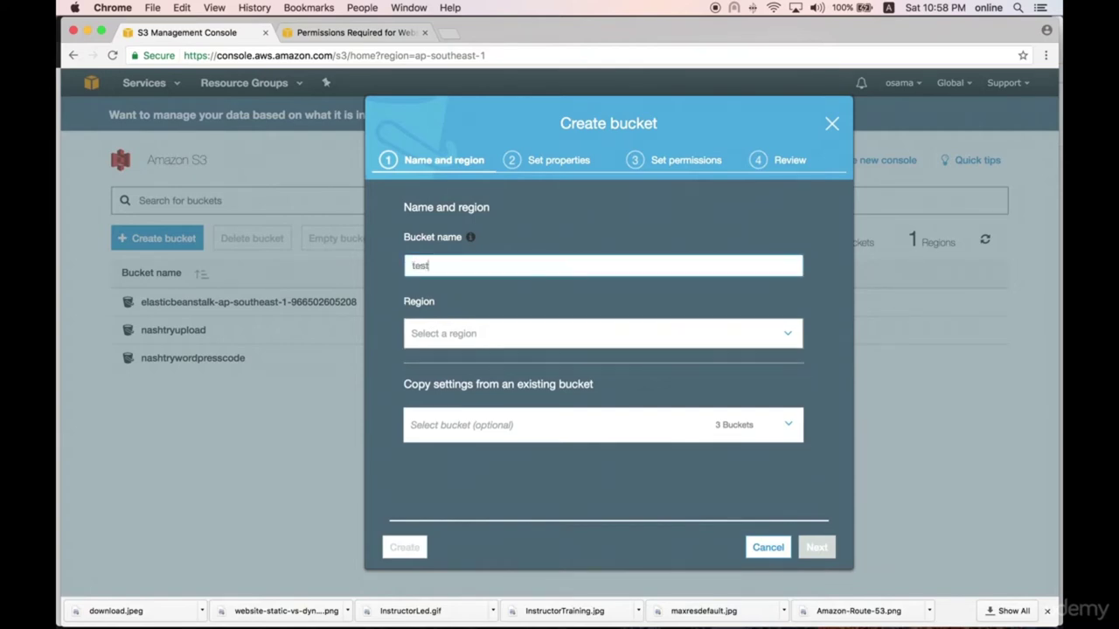
Step: Choose EU (Ireland) as the region and try to create the bucket
left_click(791, 340)
scroll(503, 420, "down", 3)
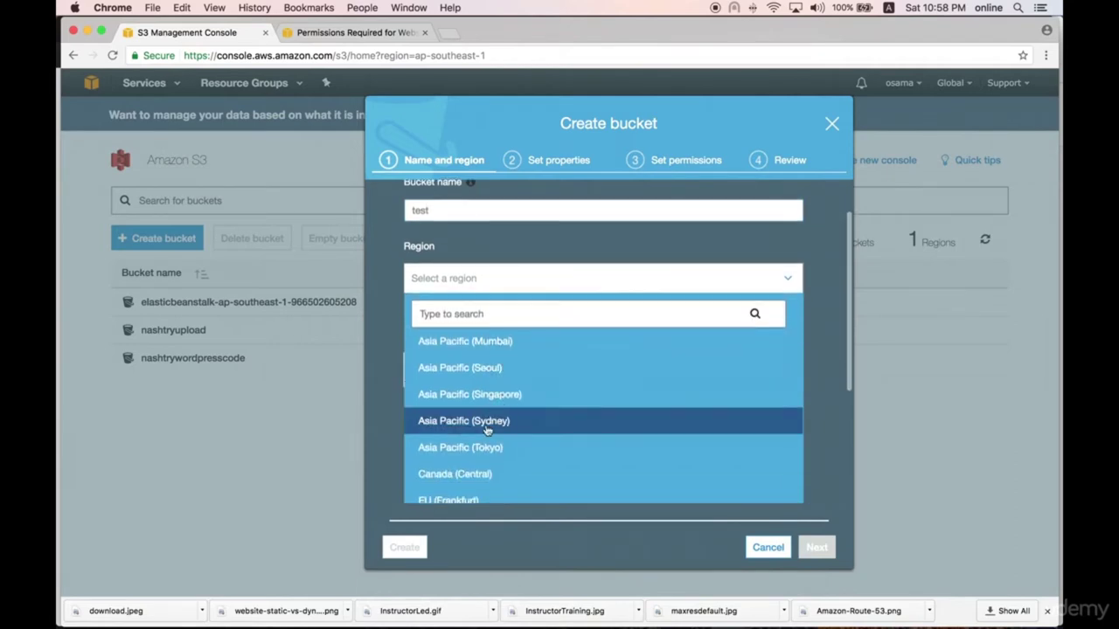
scroll(487, 441, "down", 1)
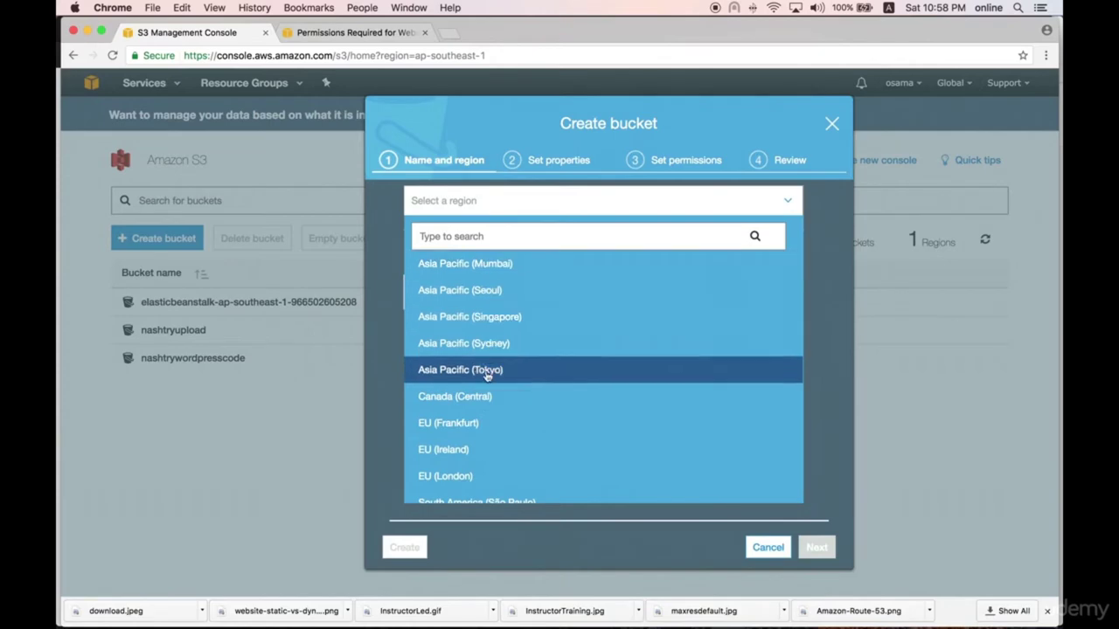
scroll(489, 409, "down", 3)
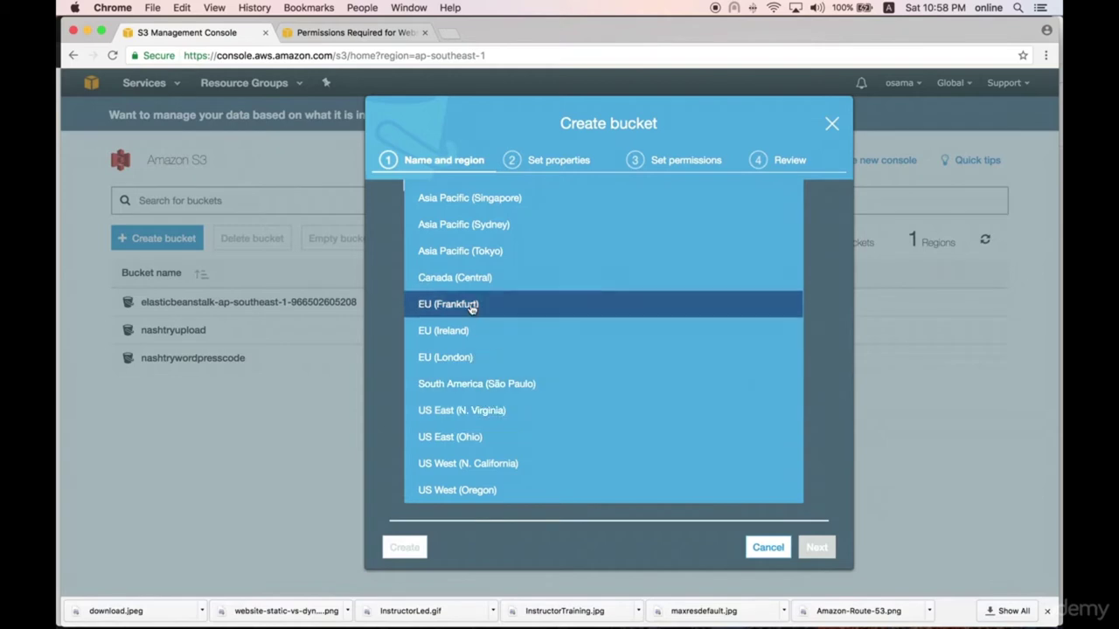
scroll(471, 308, "up", 2)
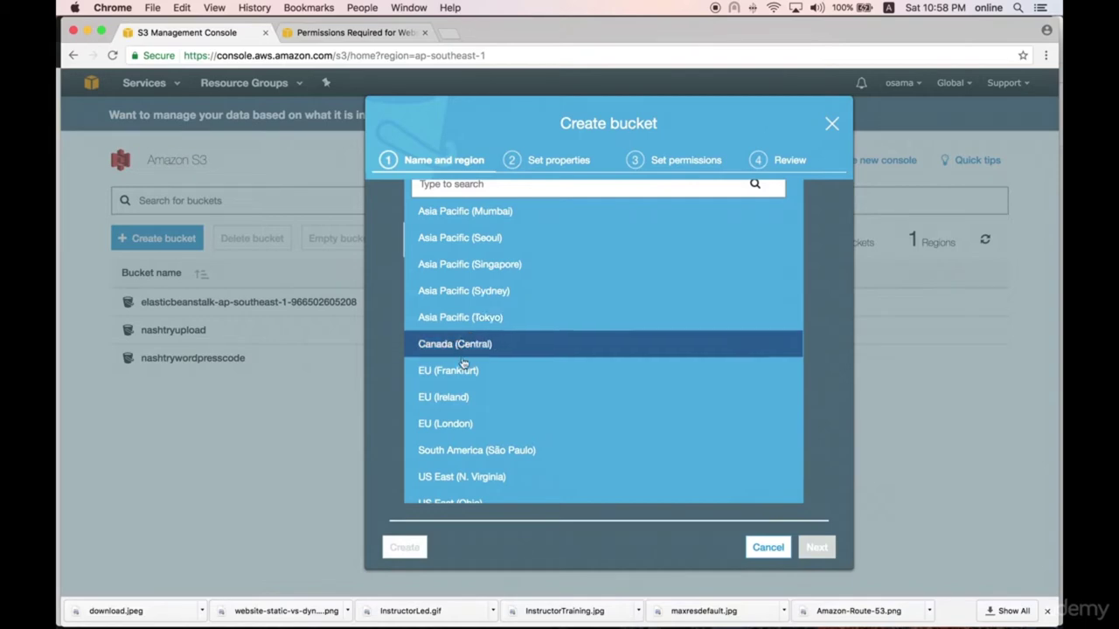
left_click(463, 397)
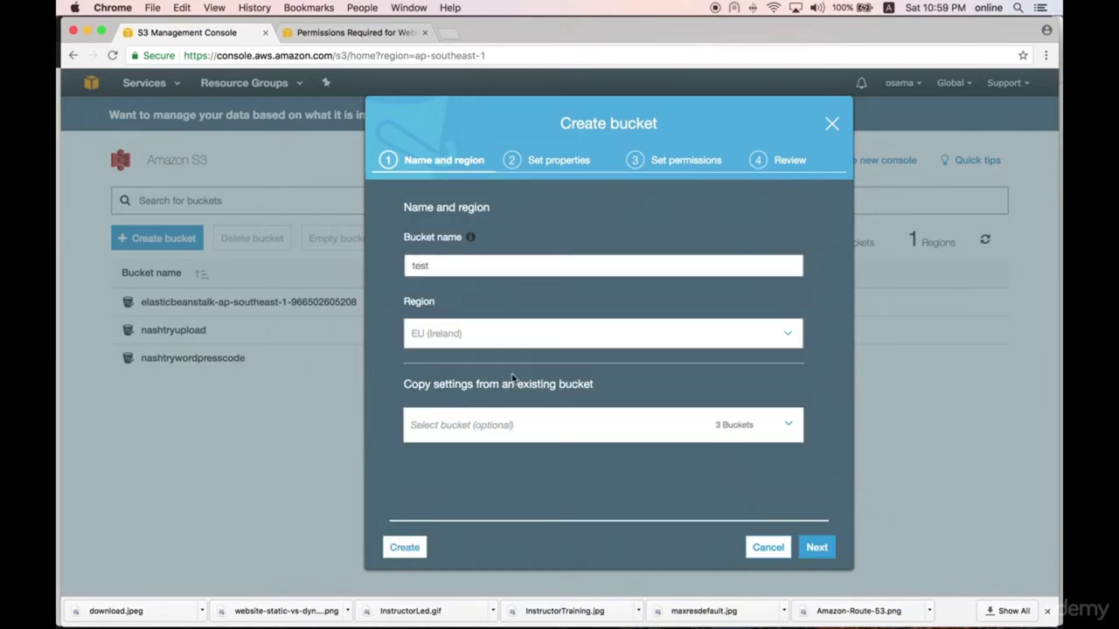
left_click(401, 548)
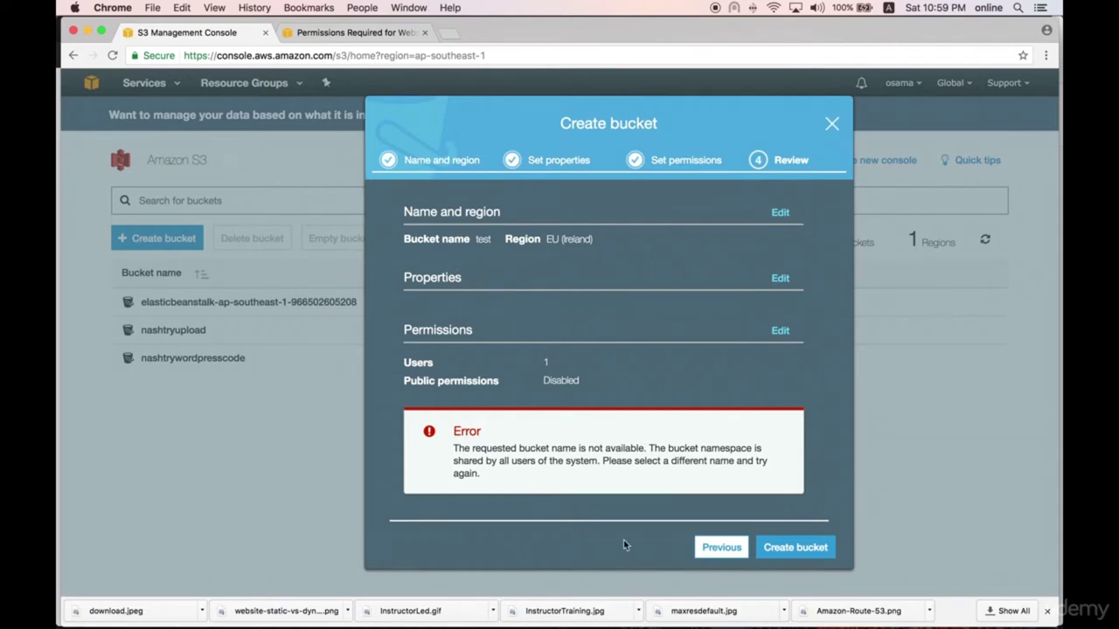
Step: Step back through the wizard and close the failed bucket creation
left_click(721, 547)
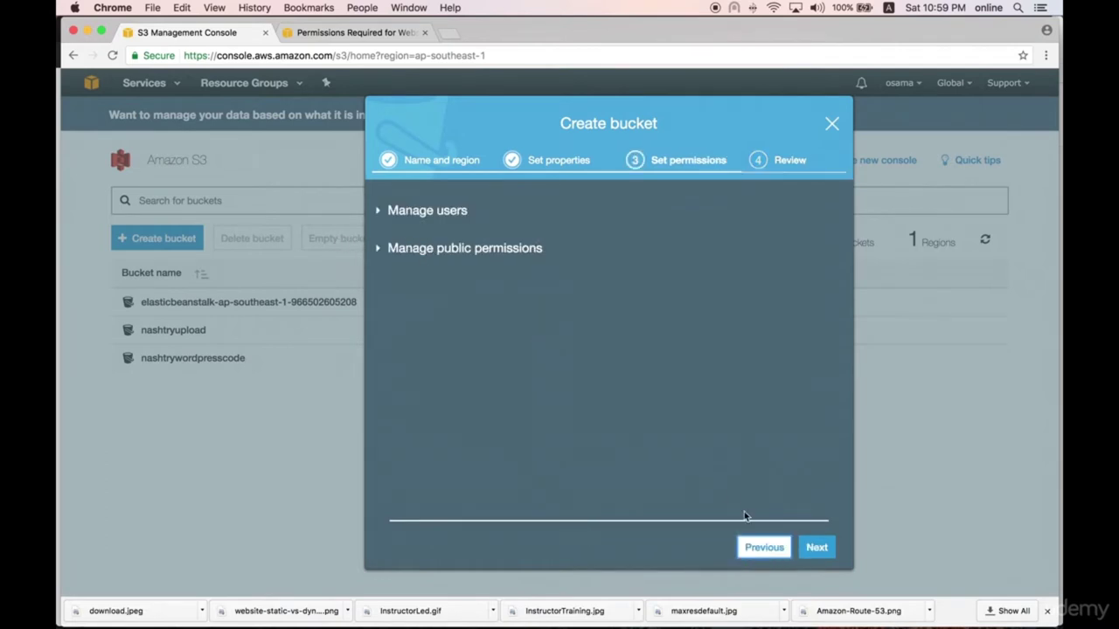
left_click(773, 549)
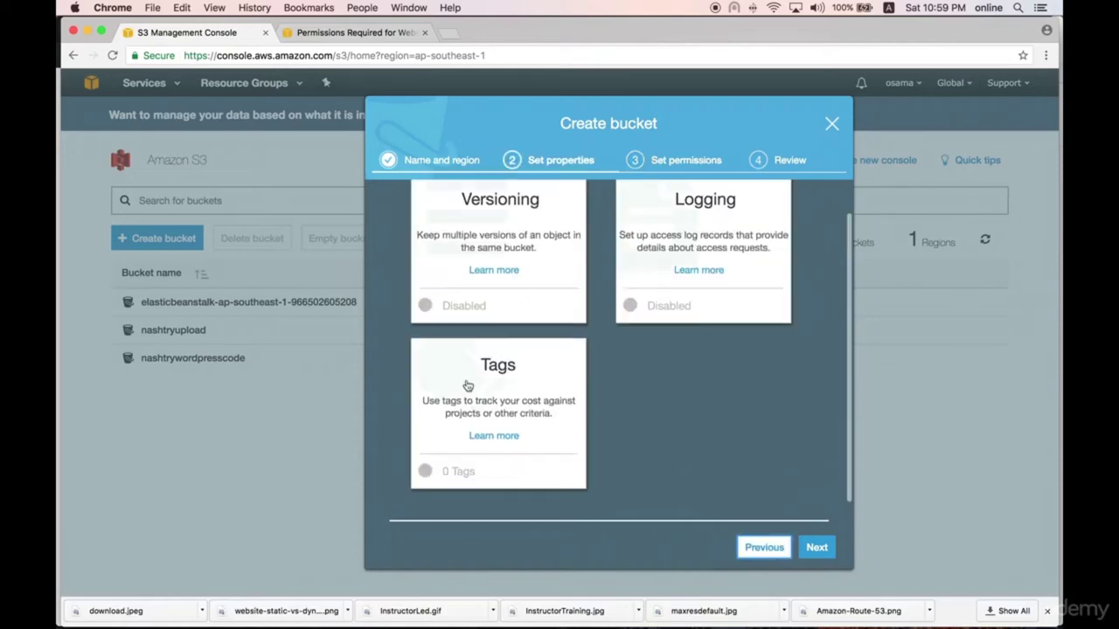
left_click(831, 123)
Step: Create the bucket osamatestbucket in EU (Ireland) and open it
left_click(178, 242)
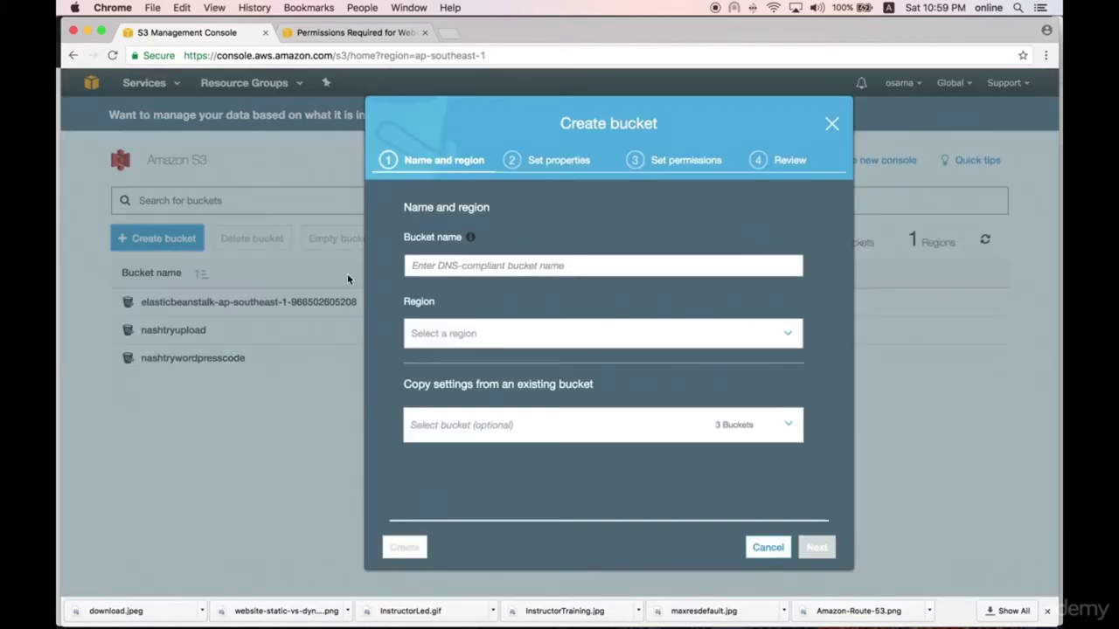
key("super+v")
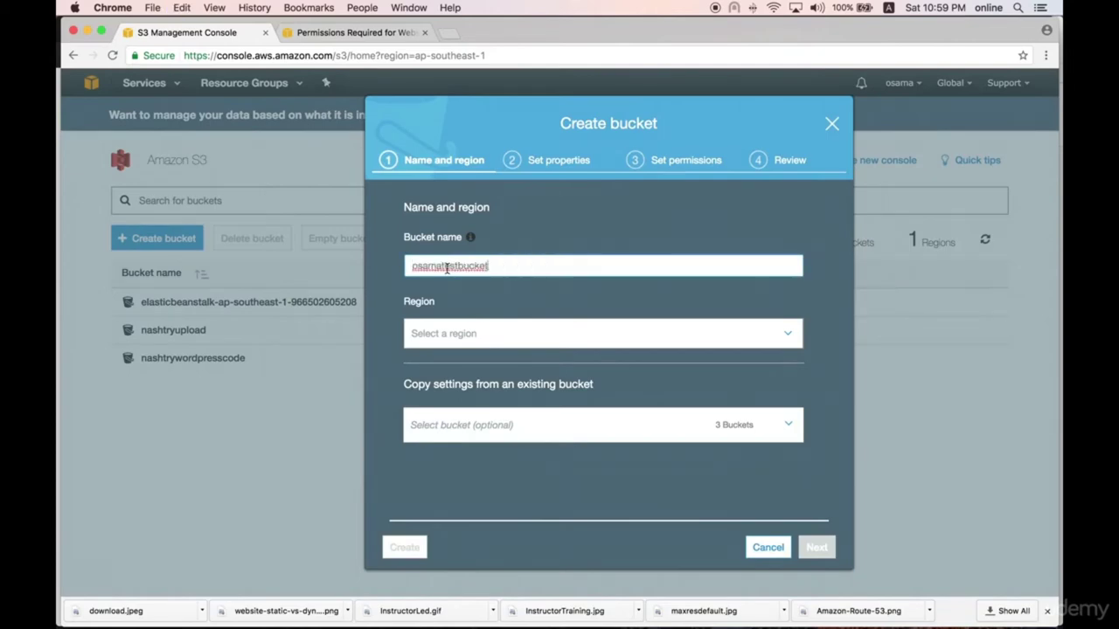
left_click(480, 338)
scroll(501, 426, "down", 2)
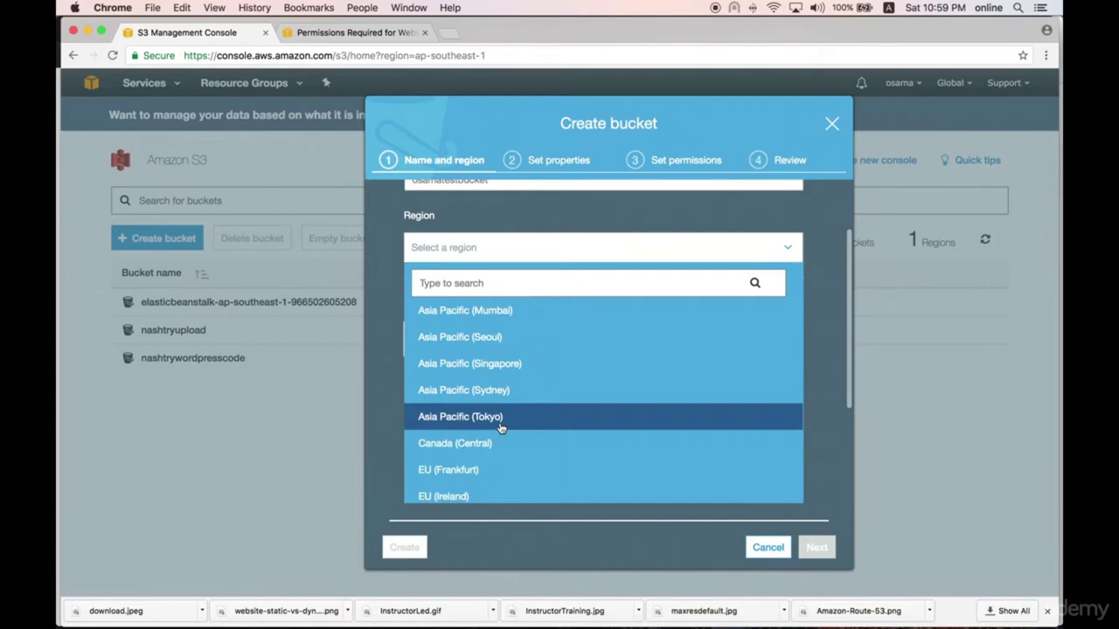
scroll(501, 427, "down", 2)
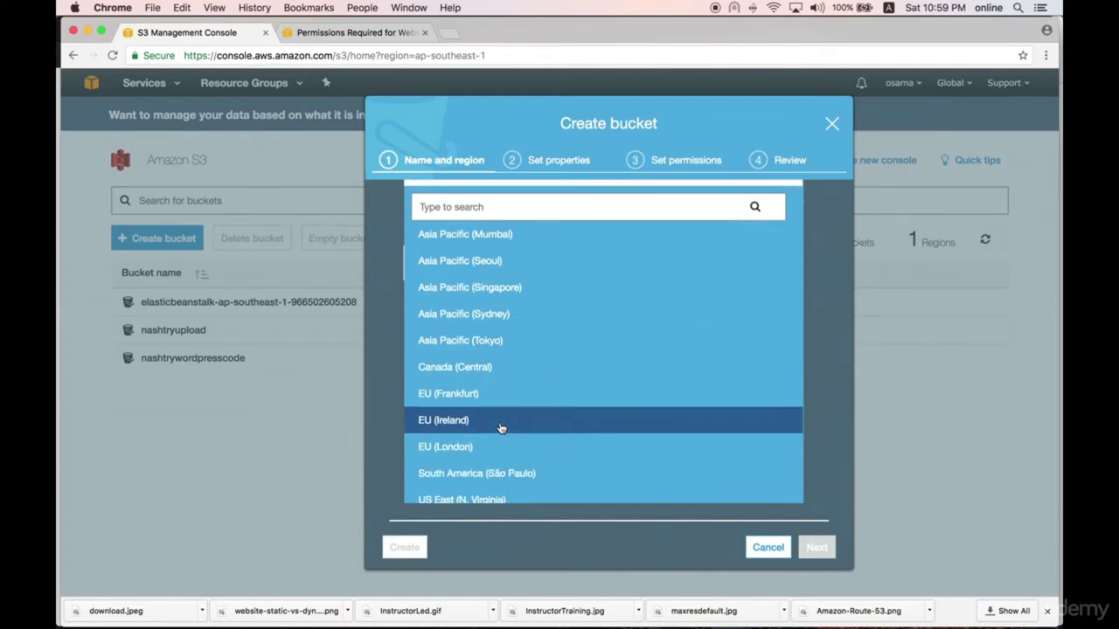
left_click(475, 425)
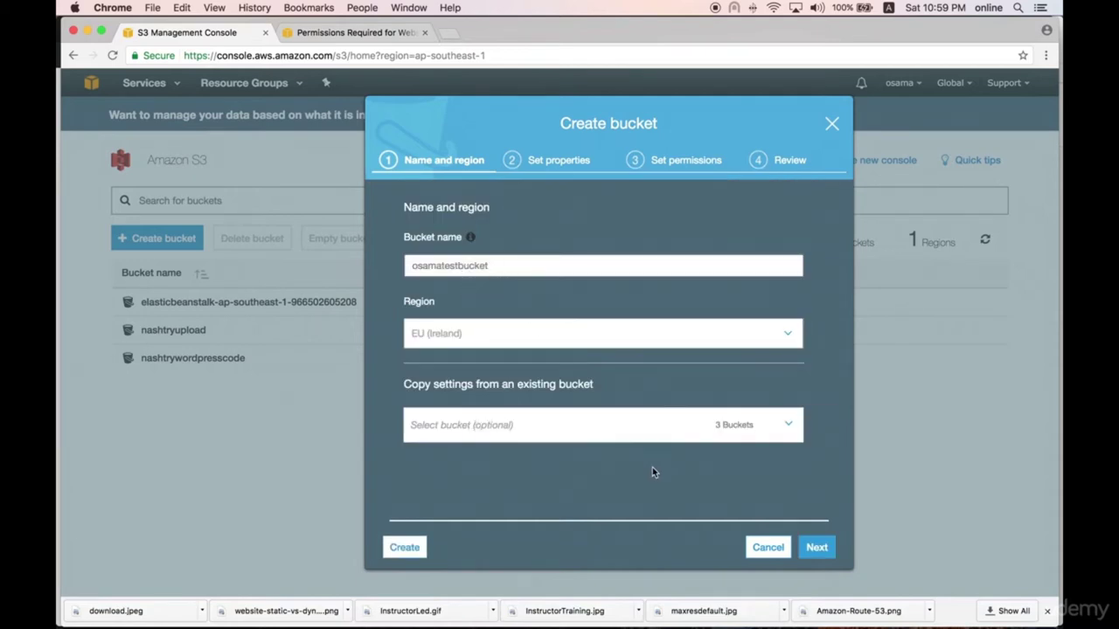
left_click(404, 548)
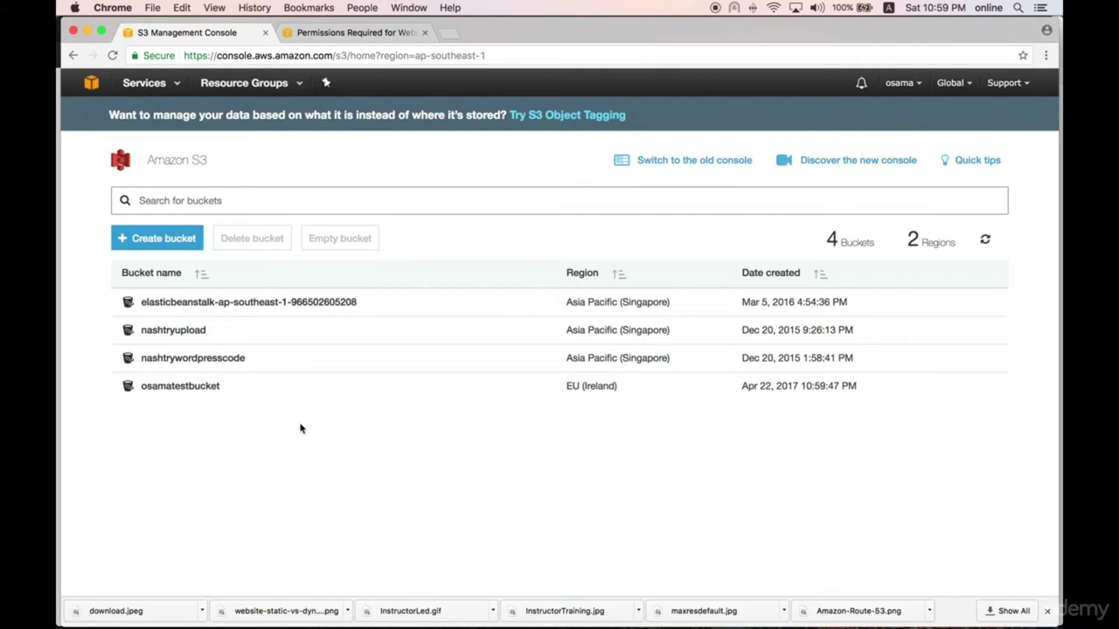
left_click(179, 386)
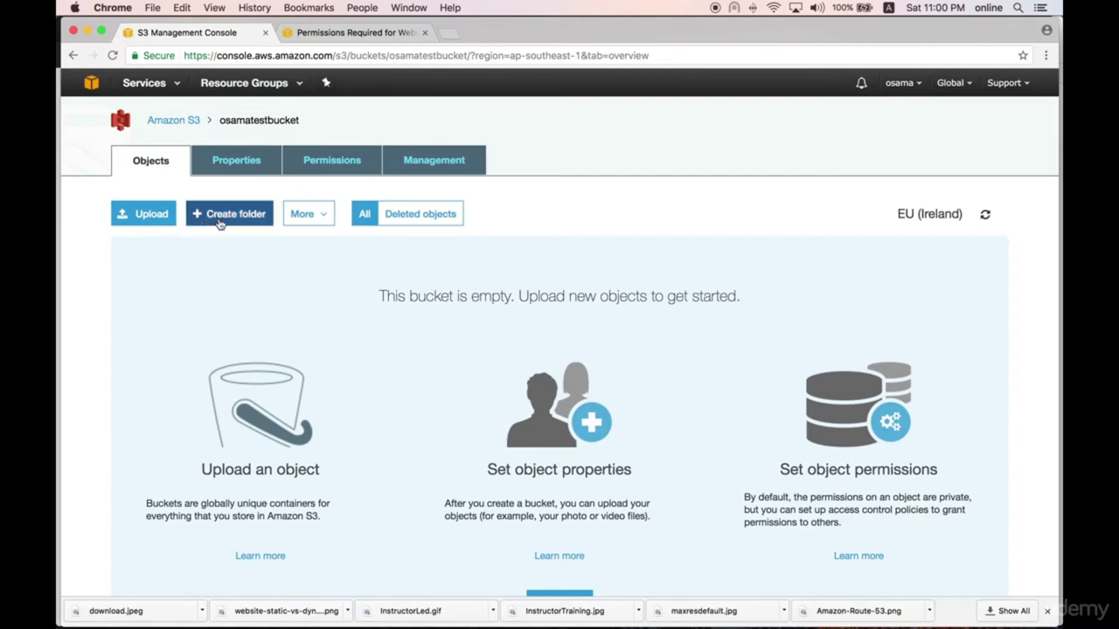
Step: Create and save a new folder named 'test' in osamatestbucket
left_click(220, 217)
left_click(228, 344)
type("test")
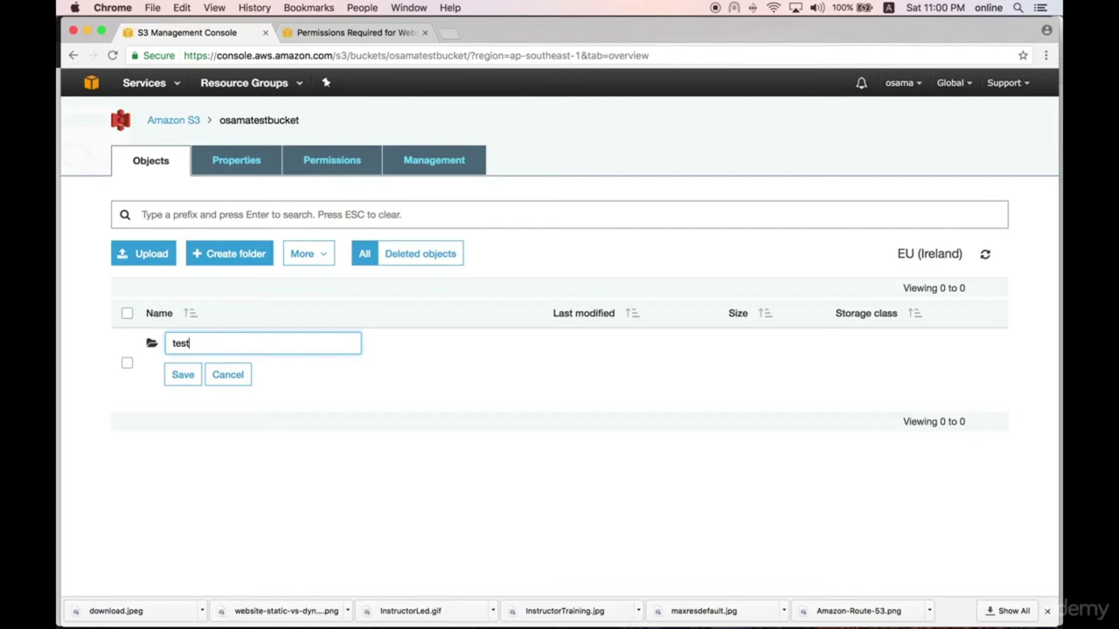
left_click(179, 375)
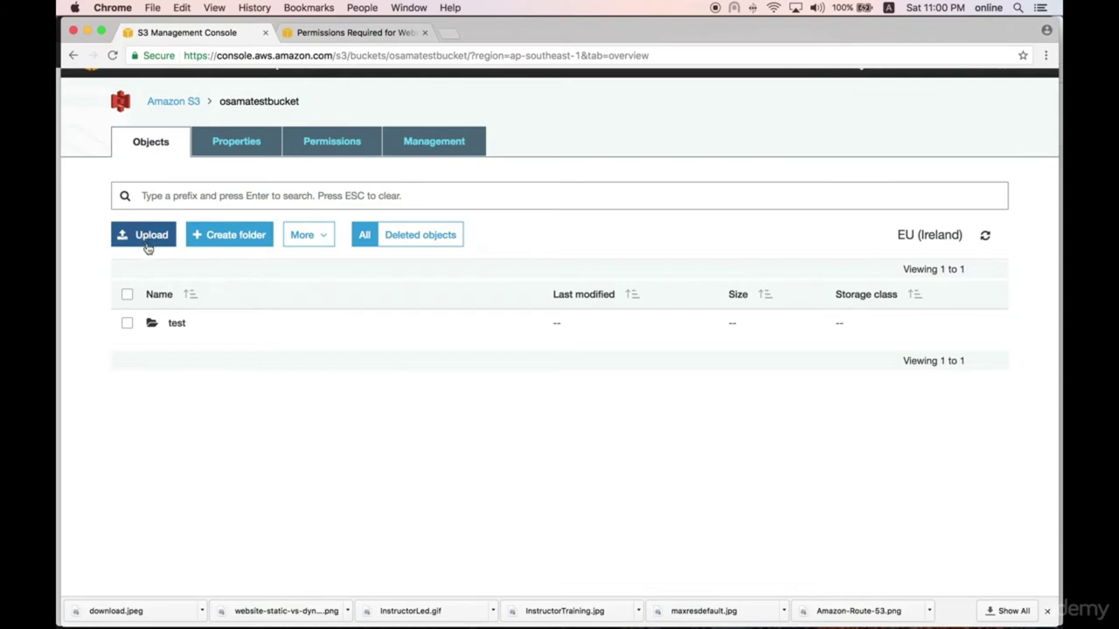
Step: Upload download.jpeg into osamatestbucket
left_click(148, 242)
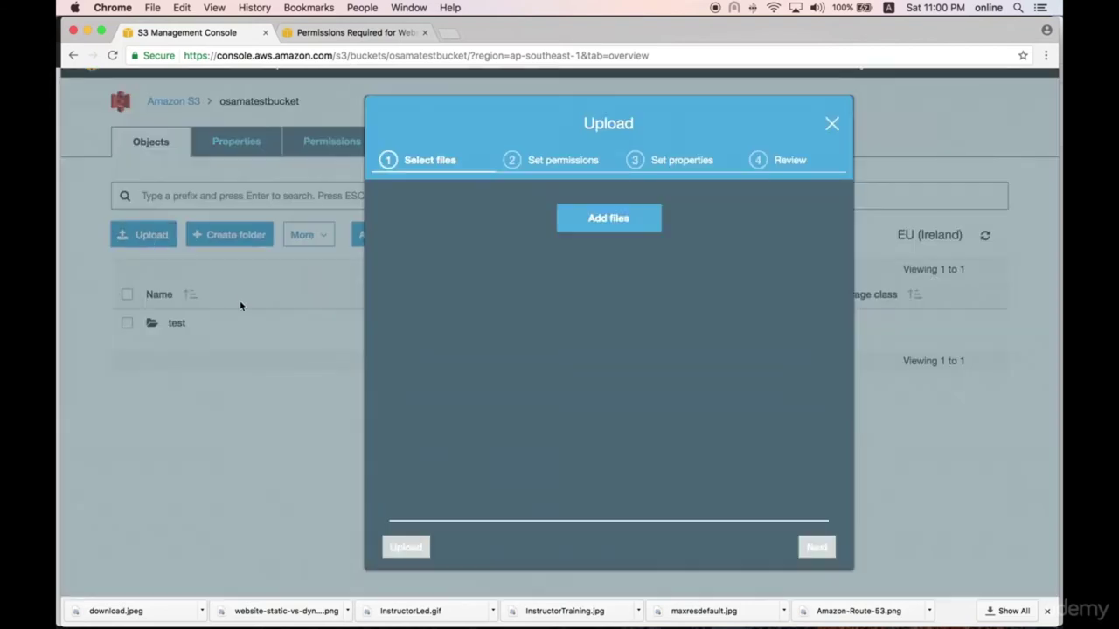
left_click(601, 226)
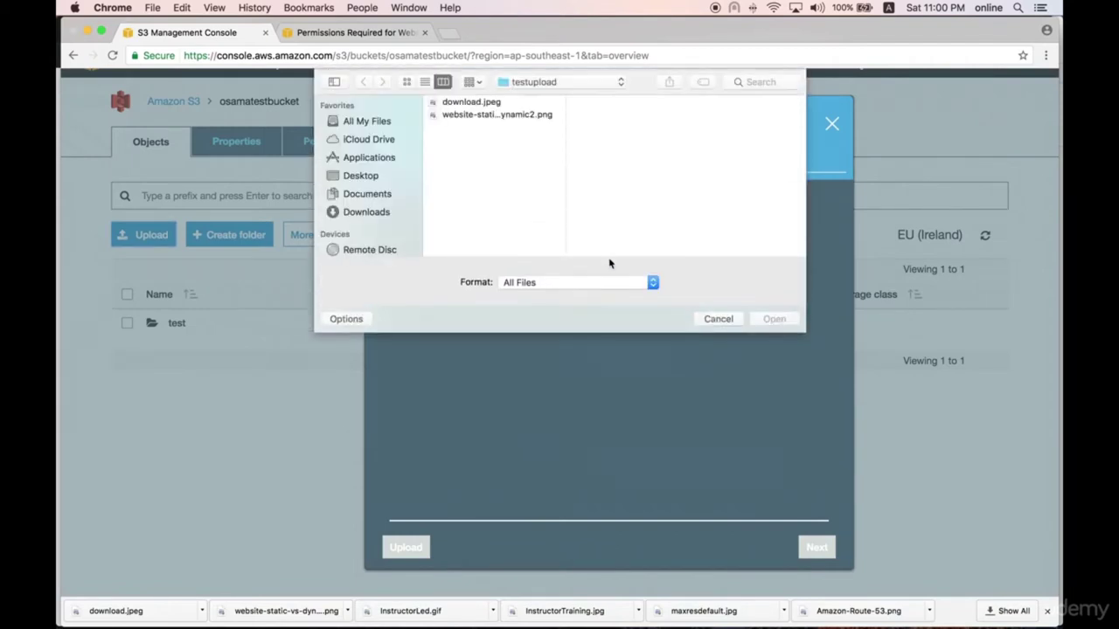
left_click(467, 107)
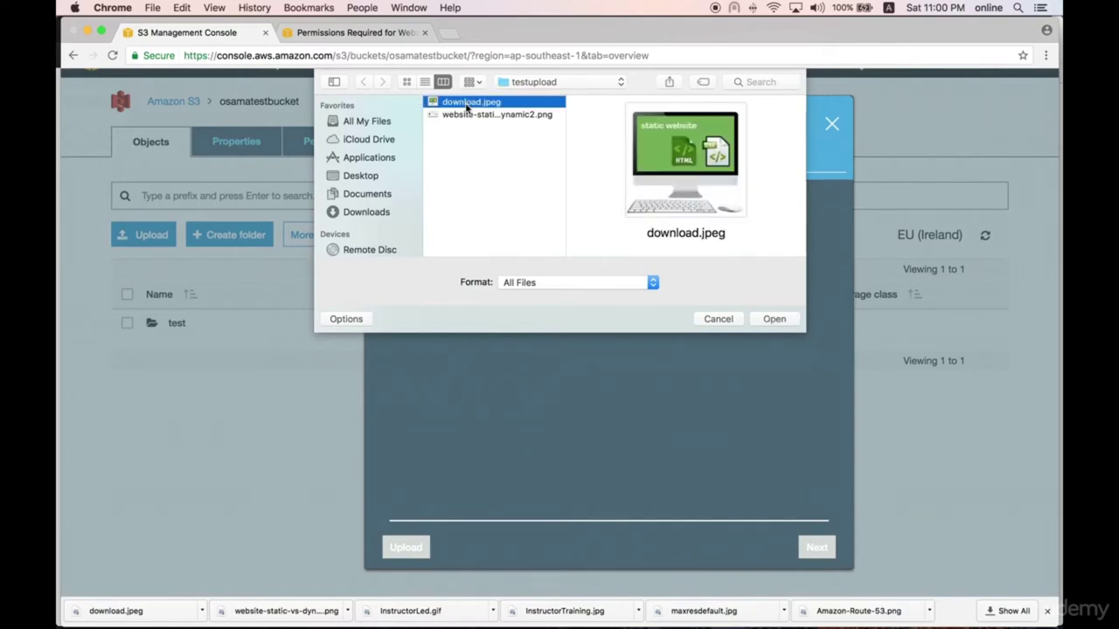
left_click(775, 320)
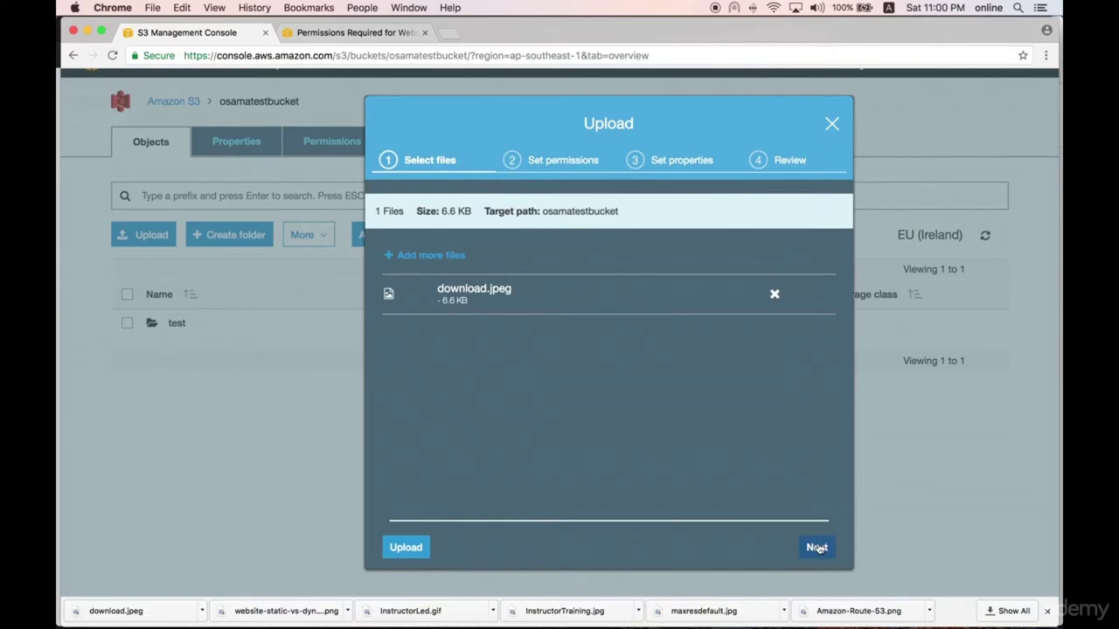
left_click(406, 548)
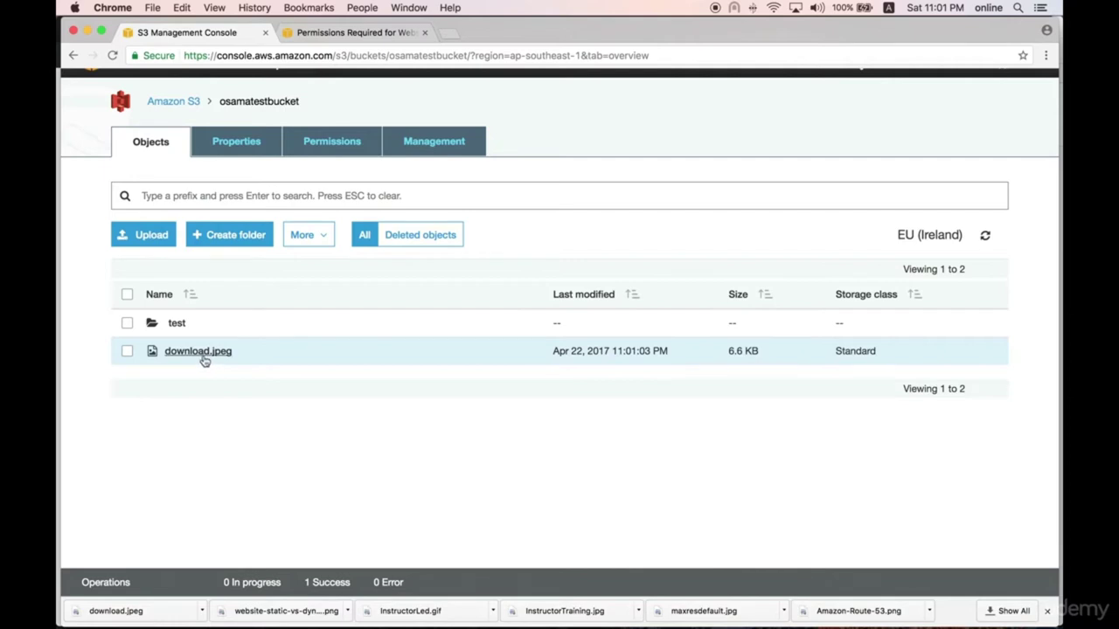
Step: Upload website-static-vs-dynamic2.png into the bucket as well
left_click(127, 325)
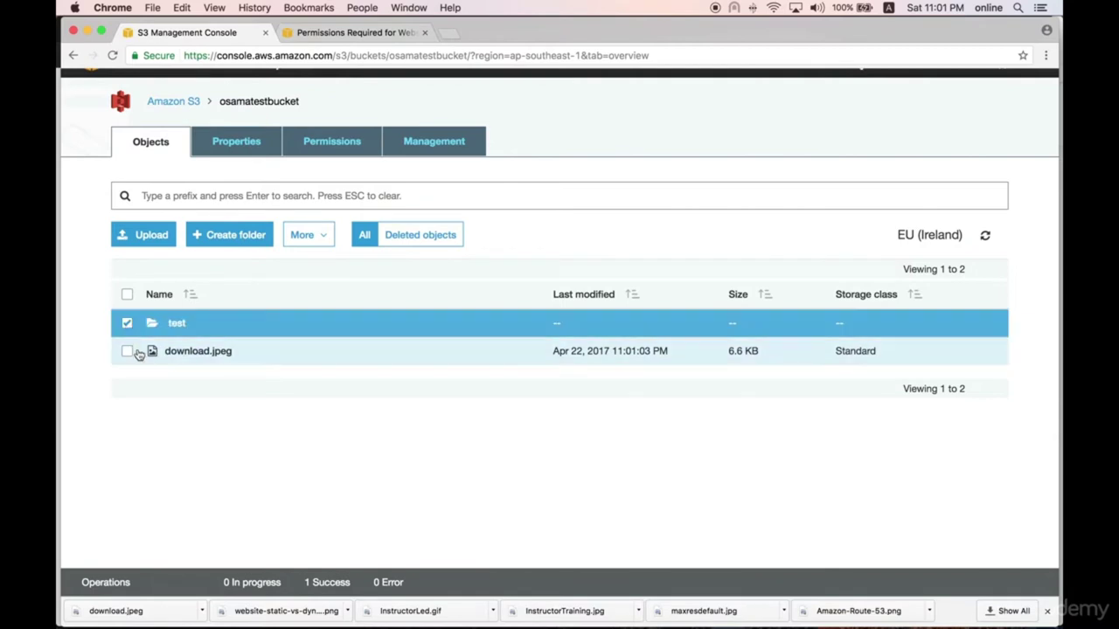
left_click(128, 324)
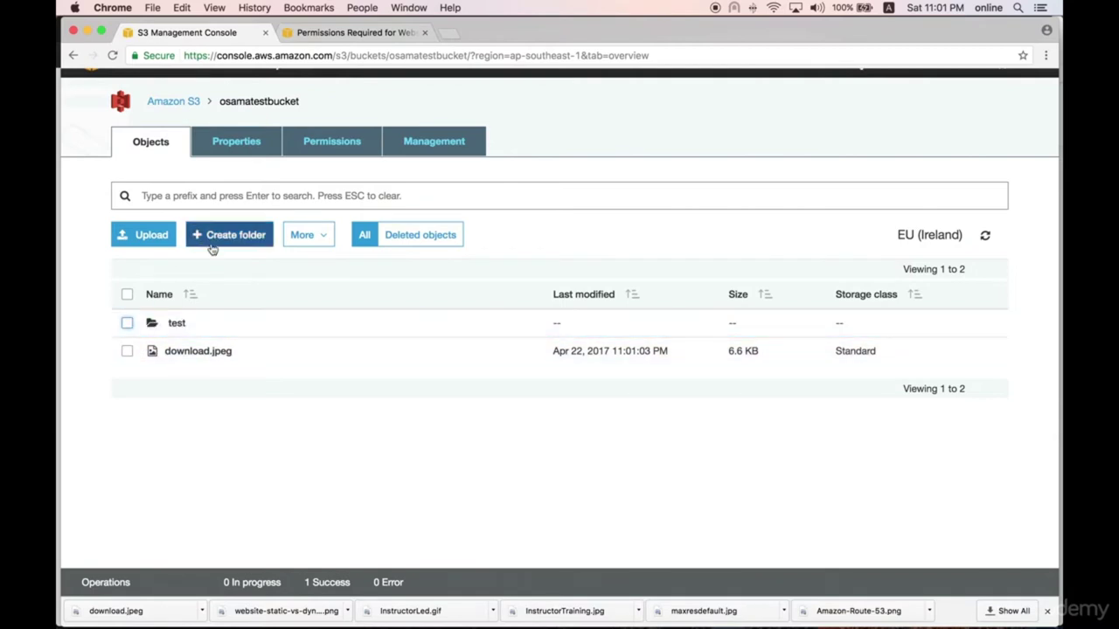
left_click(149, 235)
left_click(566, 218)
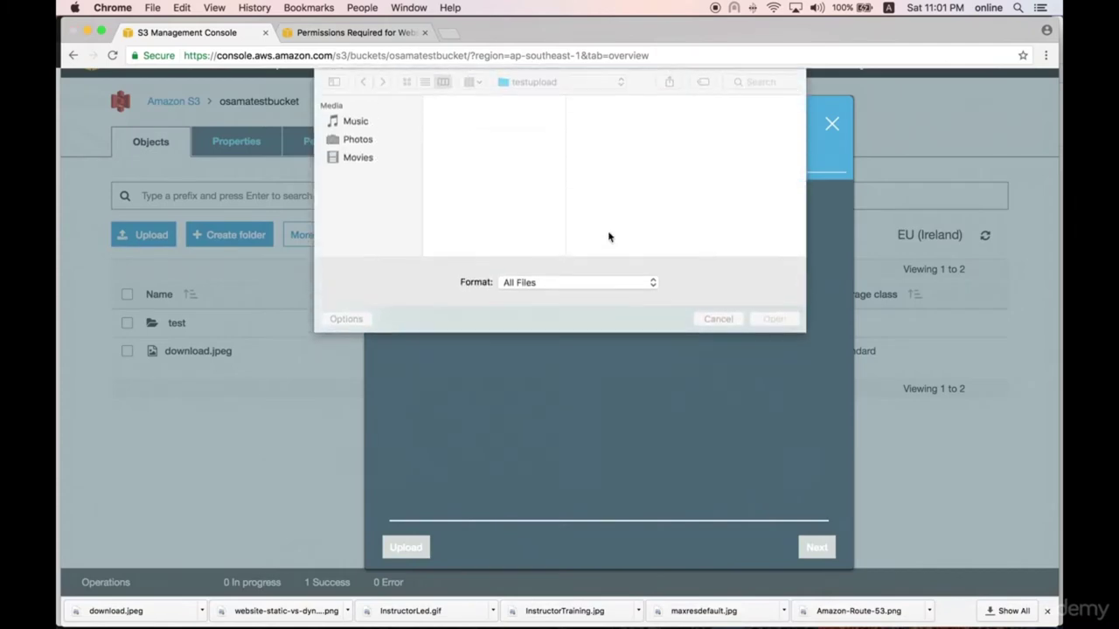
left_click(457, 115)
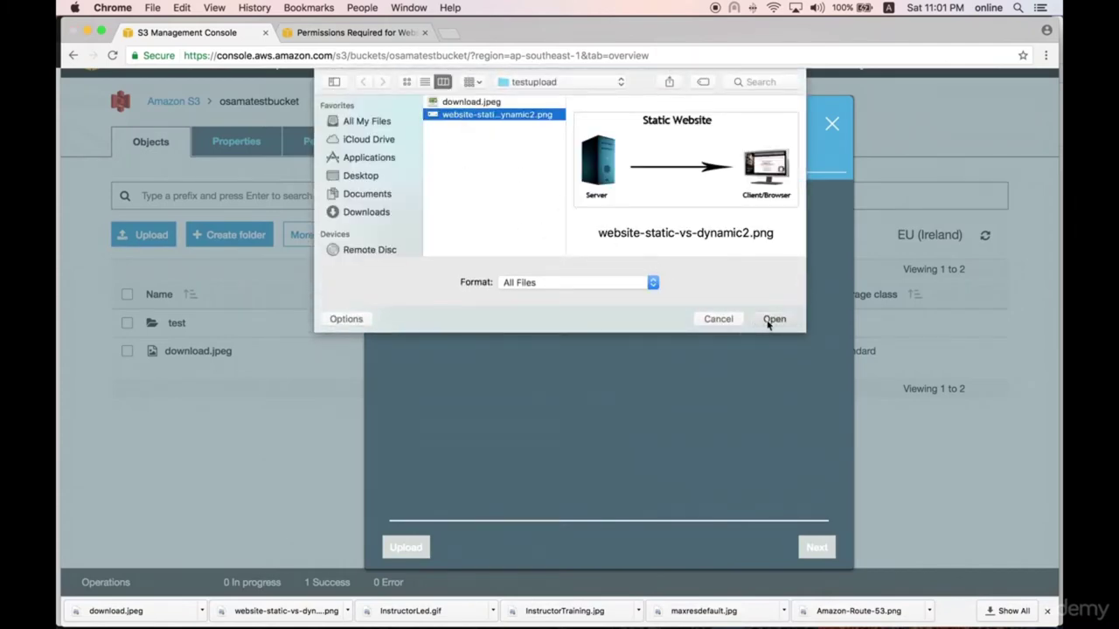
left_click(772, 319)
left_click(424, 549)
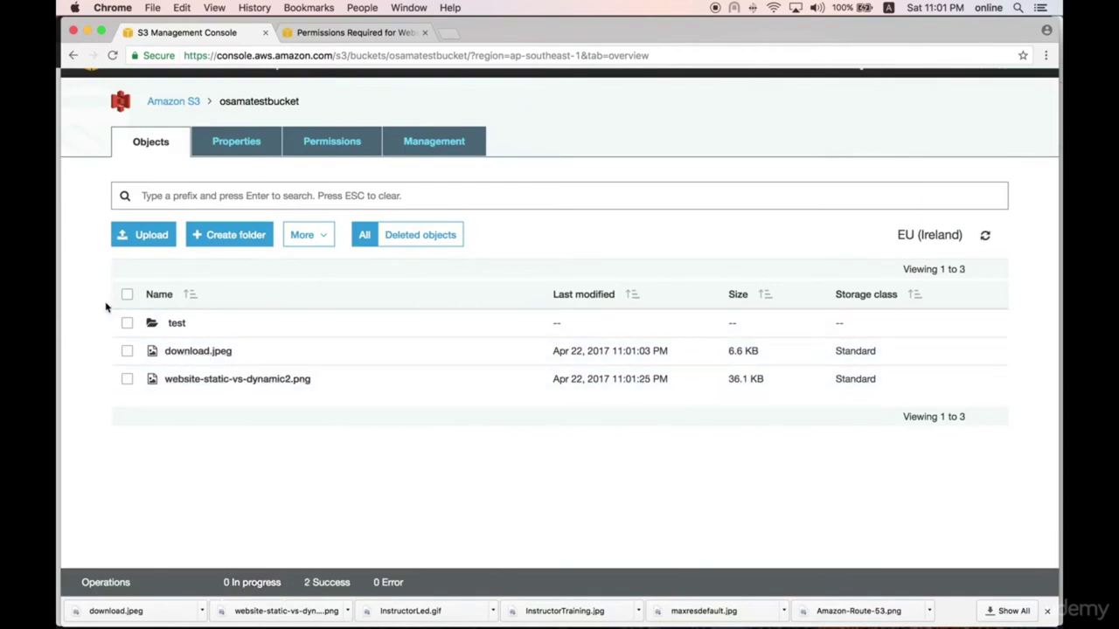
Step: Switch between the Deleted objects and All views several times, ending on All
left_click(127, 380)
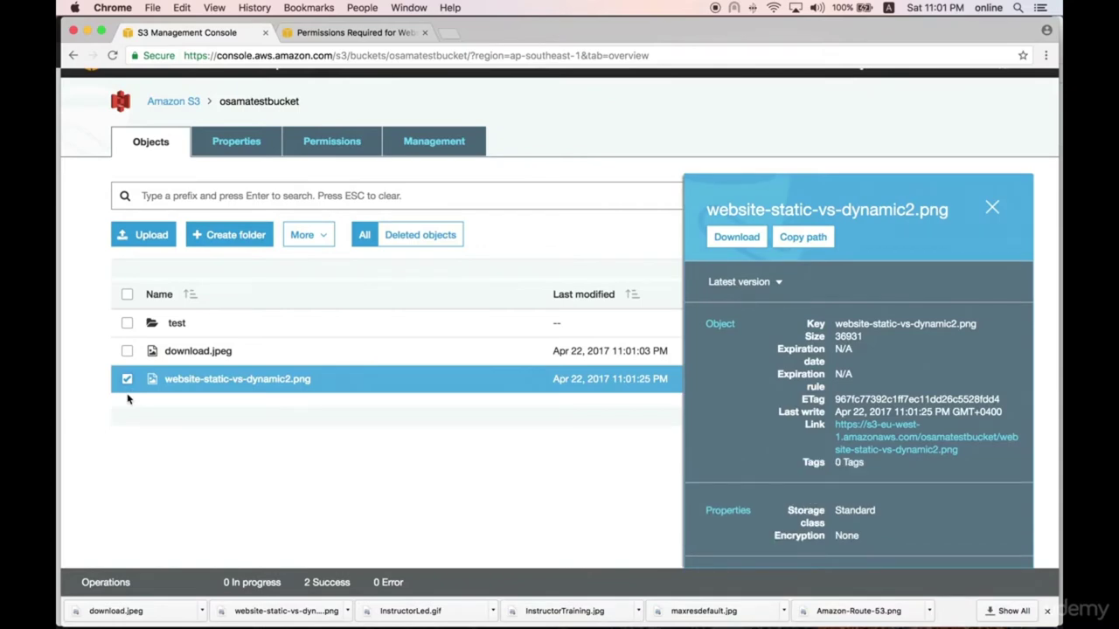
left_click(422, 242)
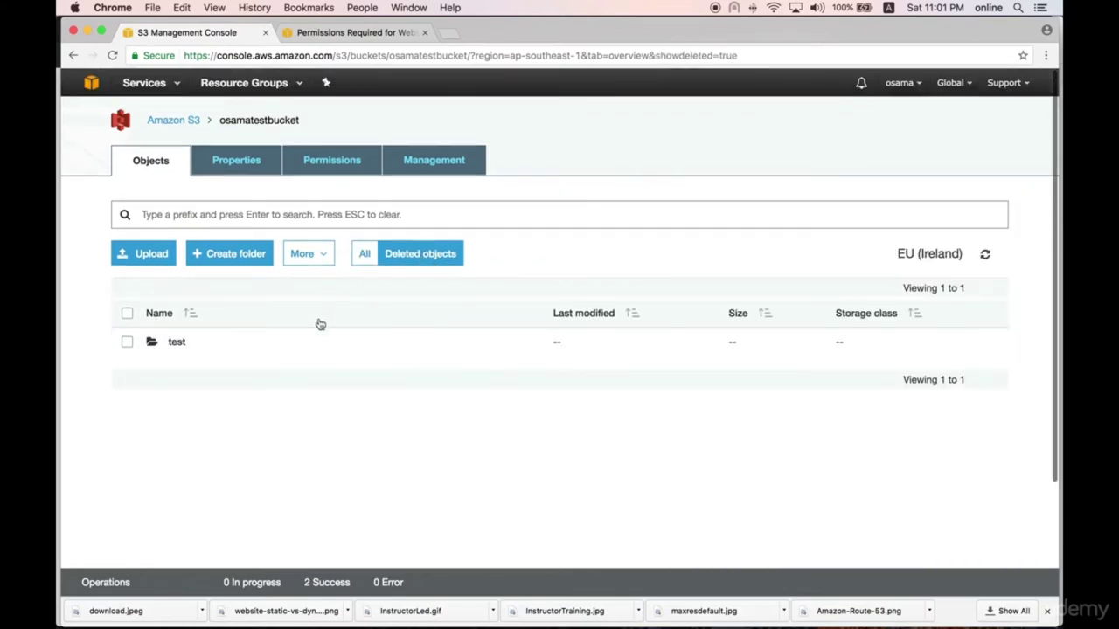
left_click(365, 261)
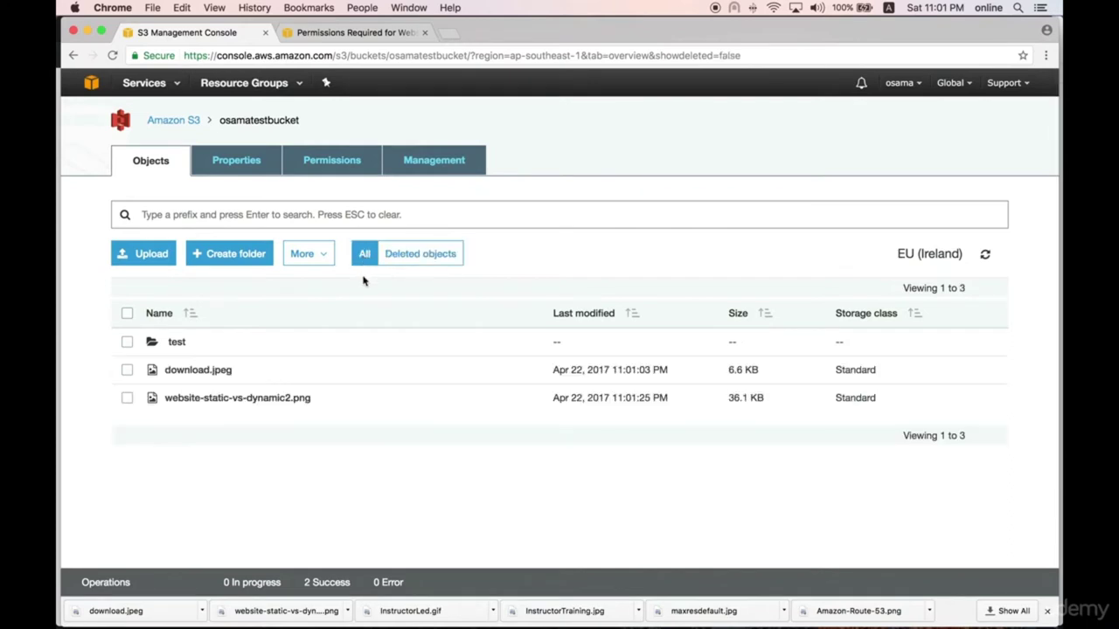
left_click(426, 261)
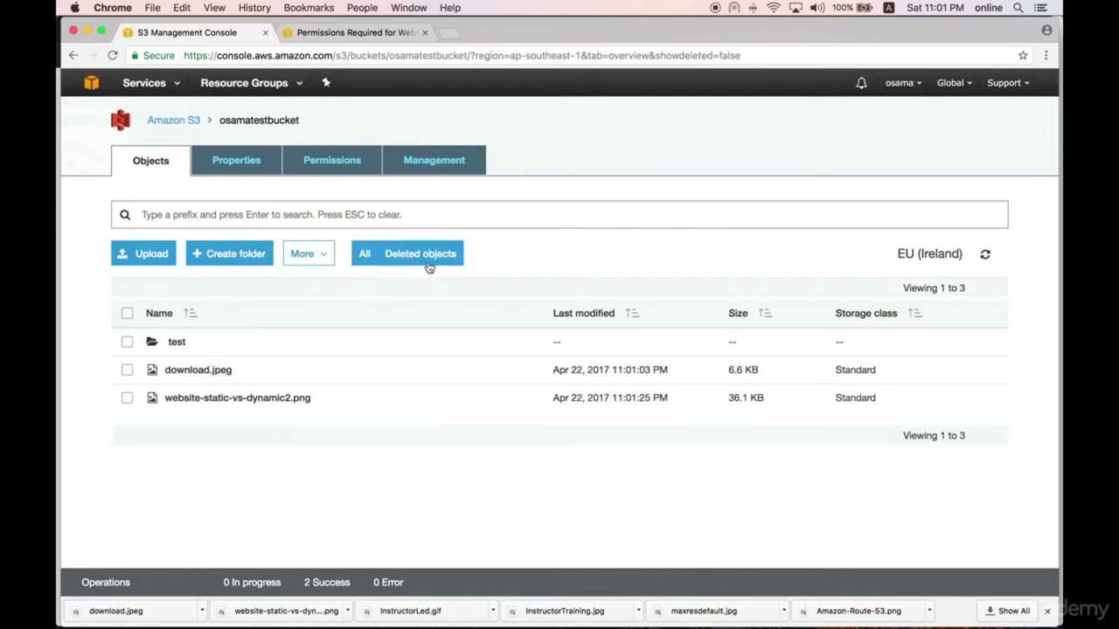
left_click(366, 259)
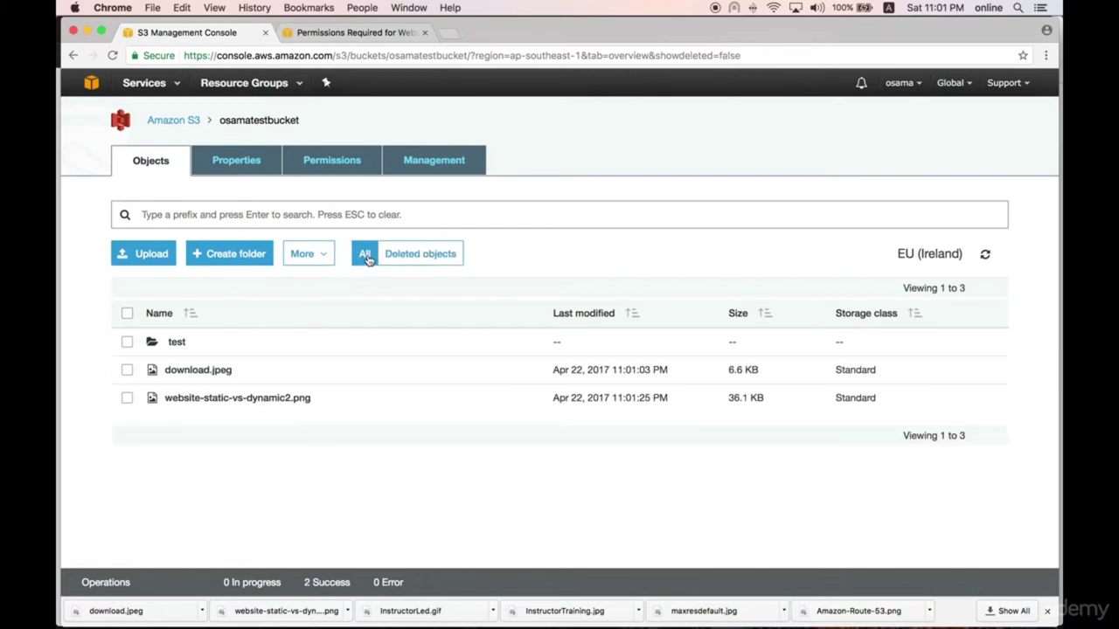
left_click(404, 260)
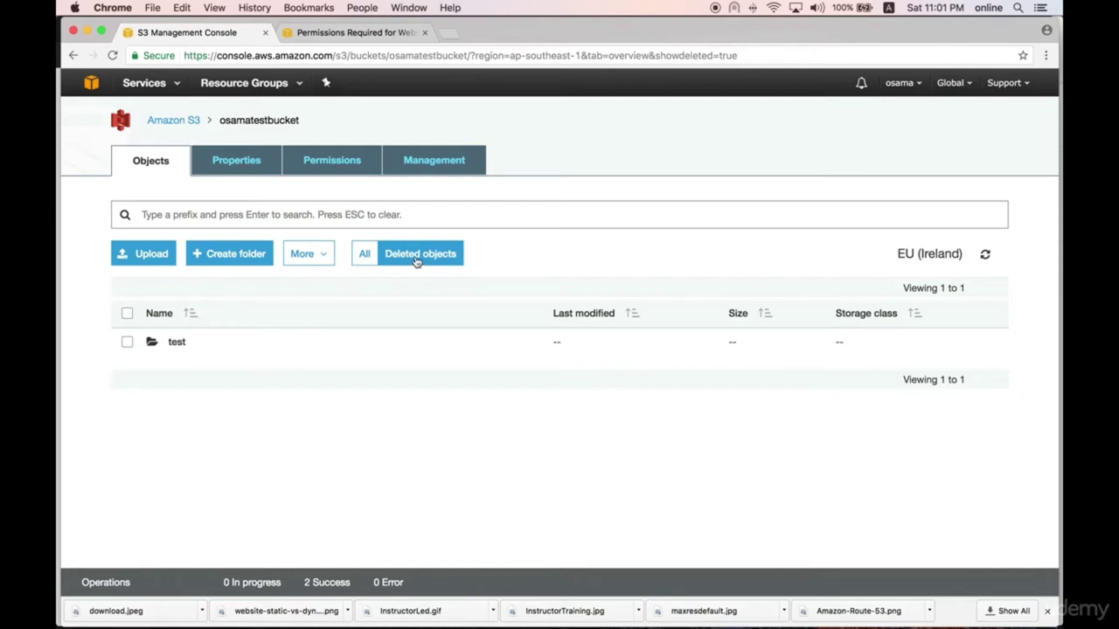
left_click(367, 258)
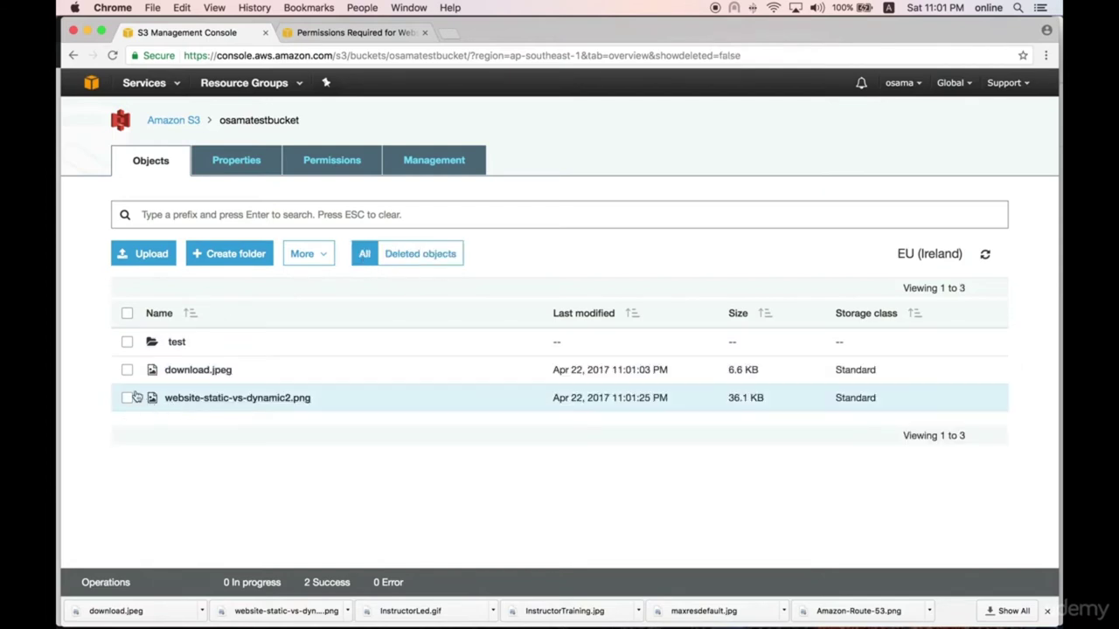
Step: Select website-static-vs-dynamic2.png to show its details: 36931 bytes, Standard storage, no encryption
left_click(127, 372)
left_click(127, 371)
left_click(126, 399)
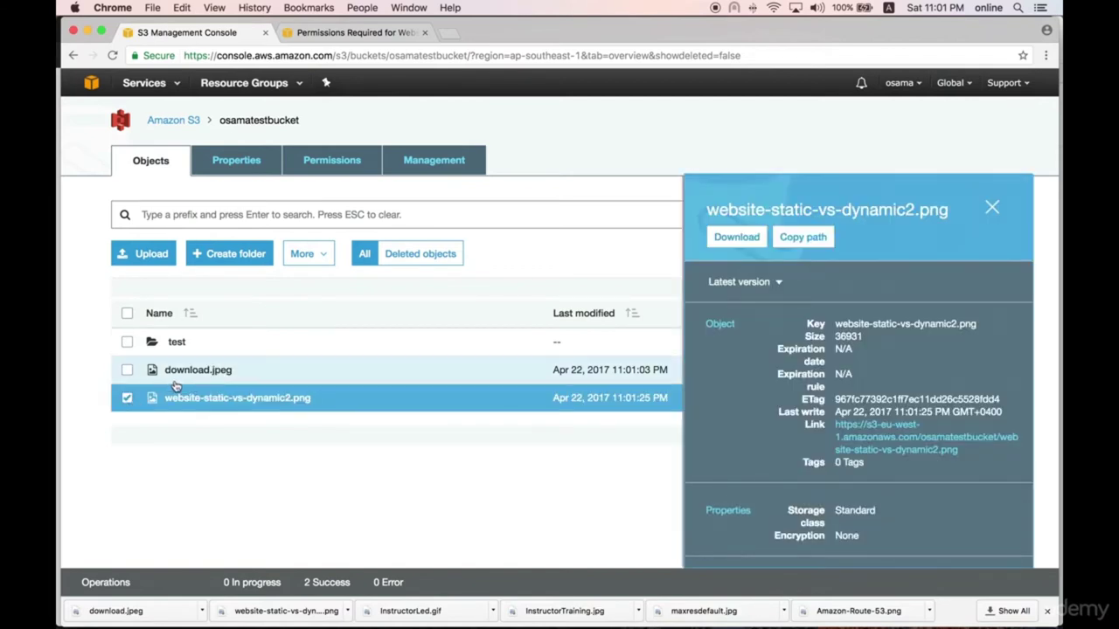
Step: Delete website-static-vs-dynamic2.png from the bucket
scroll(423, 436, "down", 3)
scroll(423, 436, "down", 1)
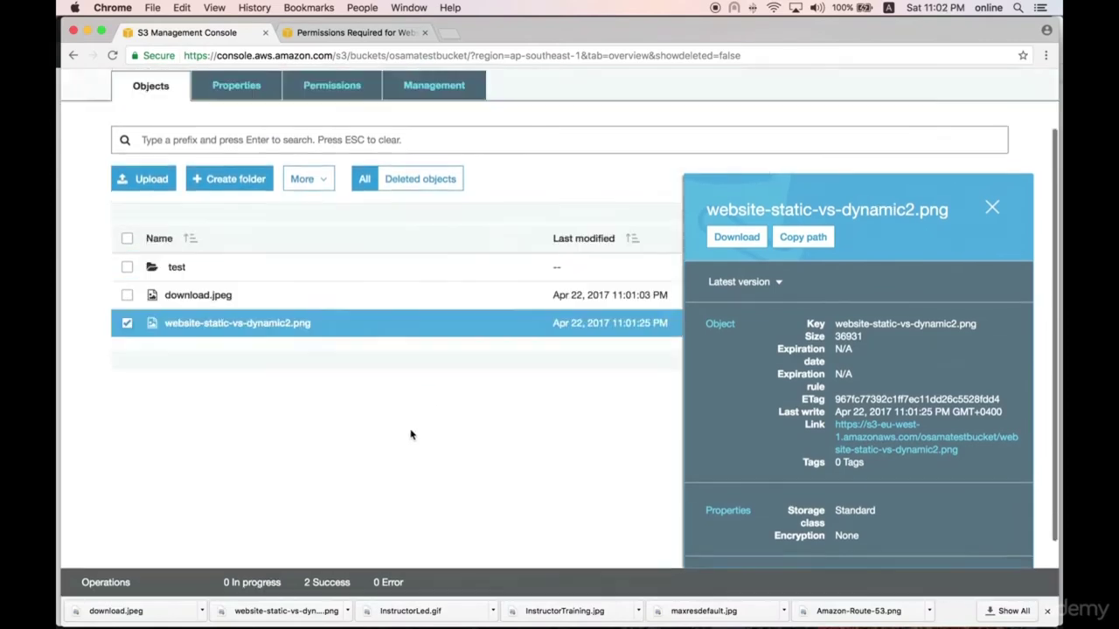
scroll(411, 435, "up", 3)
left_click(305, 254)
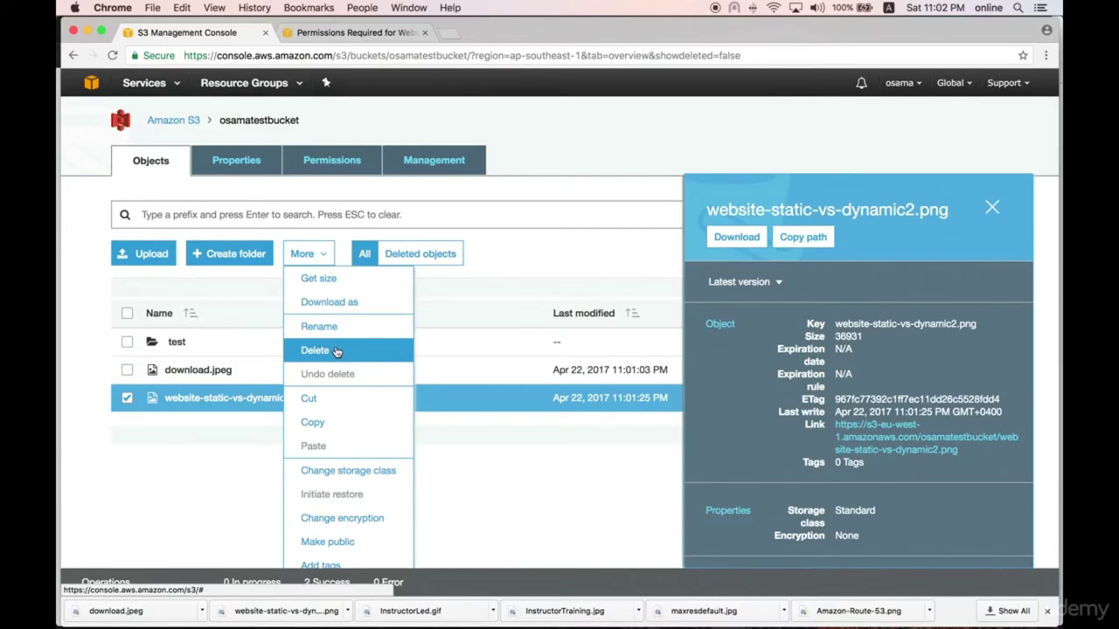
left_click(336, 350)
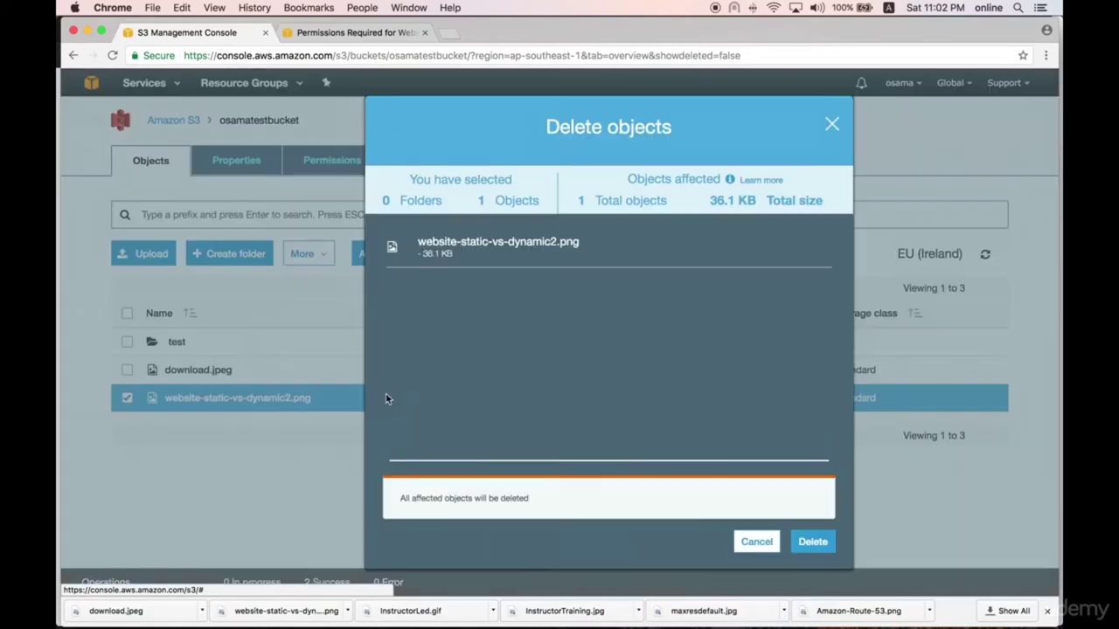
left_click(815, 544)
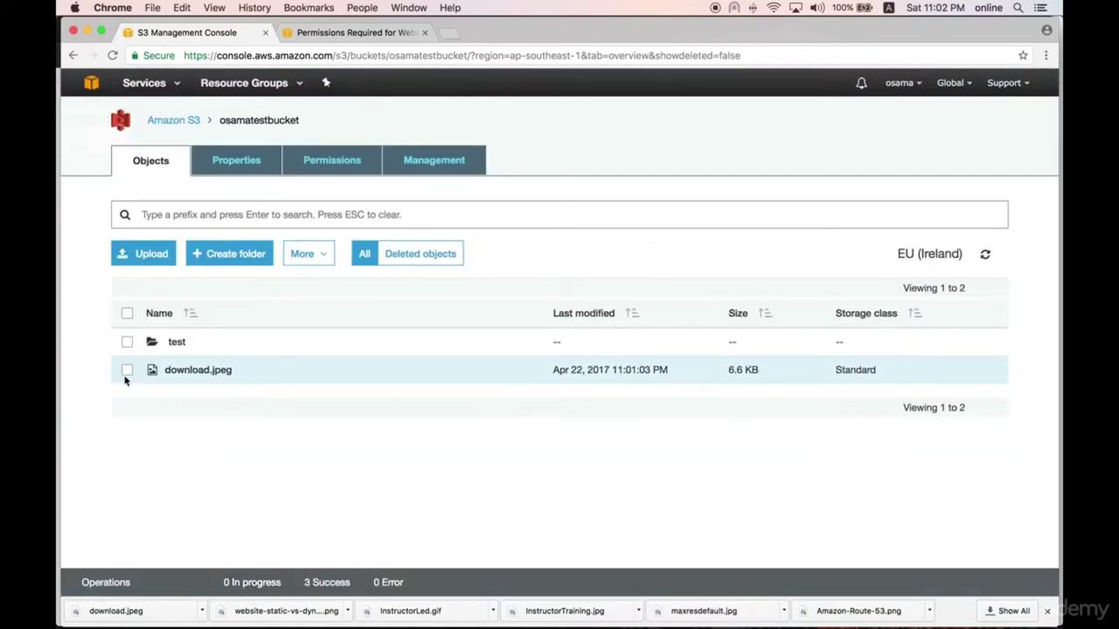
Step: Rename download.jpeg to static.jpeg
left_click(127, 372)
left_click(307, 253)
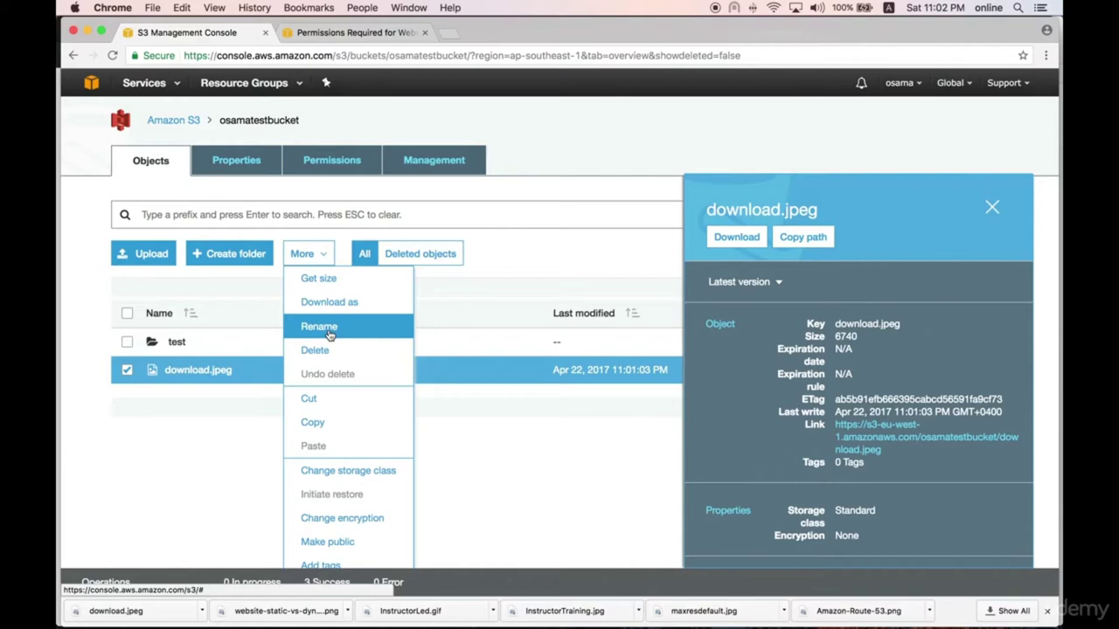
left_click(330, 335)
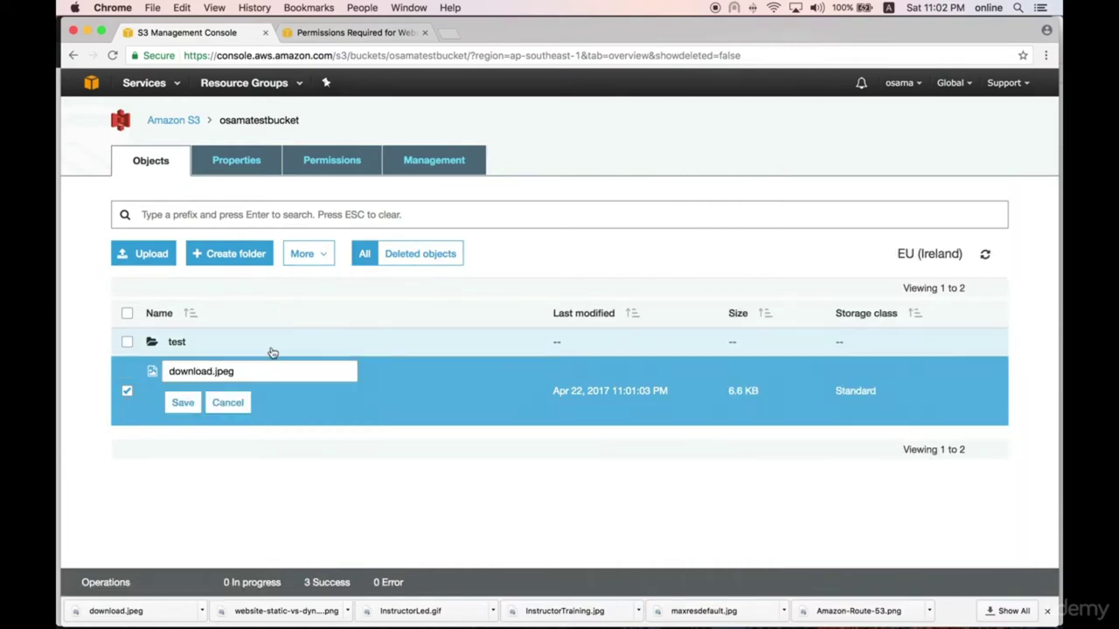
double_click(187, 370)
type("stat")
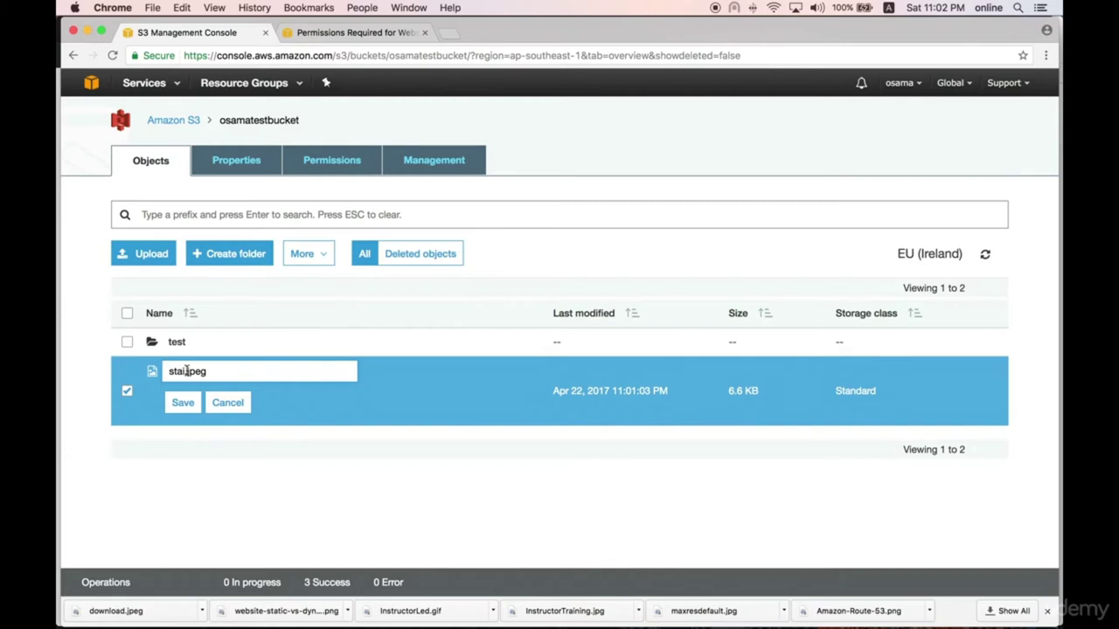
key("BackSpace")
type("tic")
left_click(182, 407)
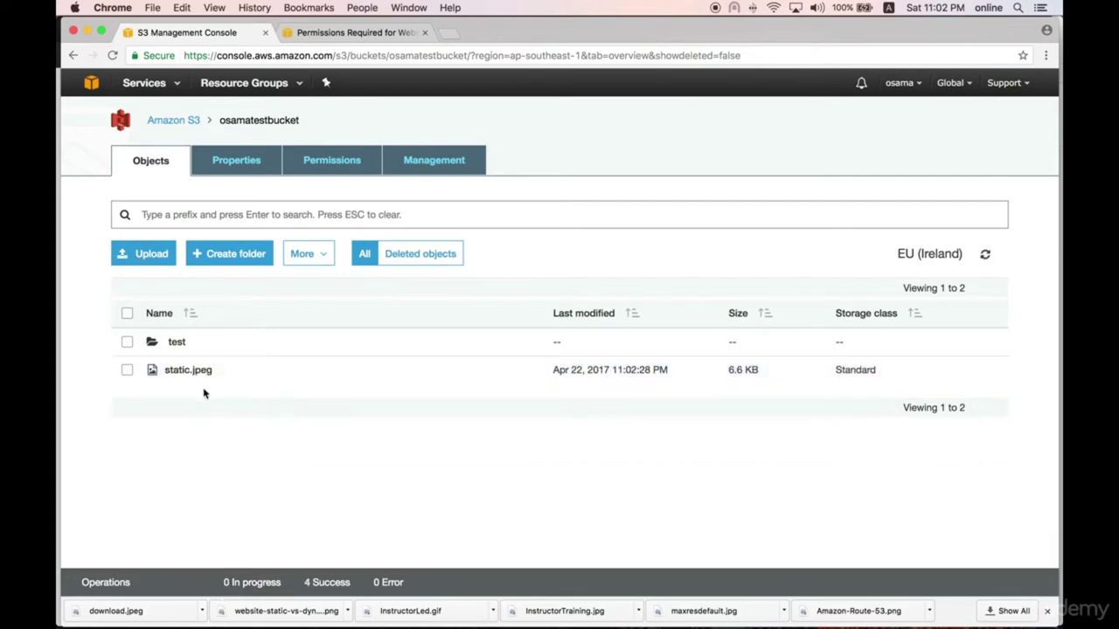
Step: Open static.jpeg's public link in a new tab, then return to the S3 console
left_click(126, 371)
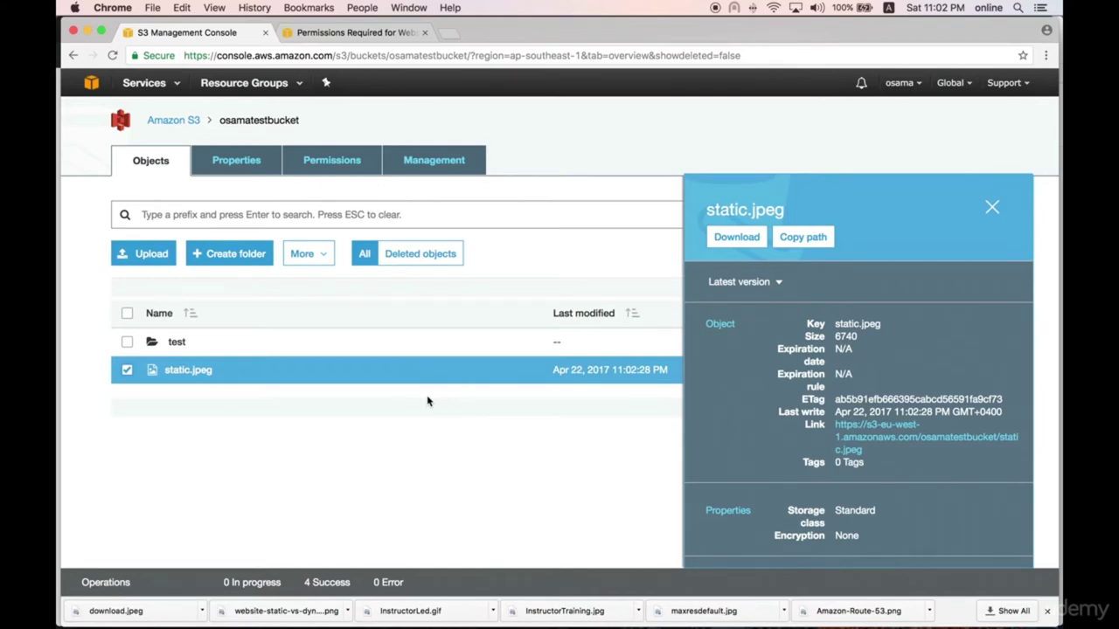
left_click(885, 439, "super")
left_click(315, 32)
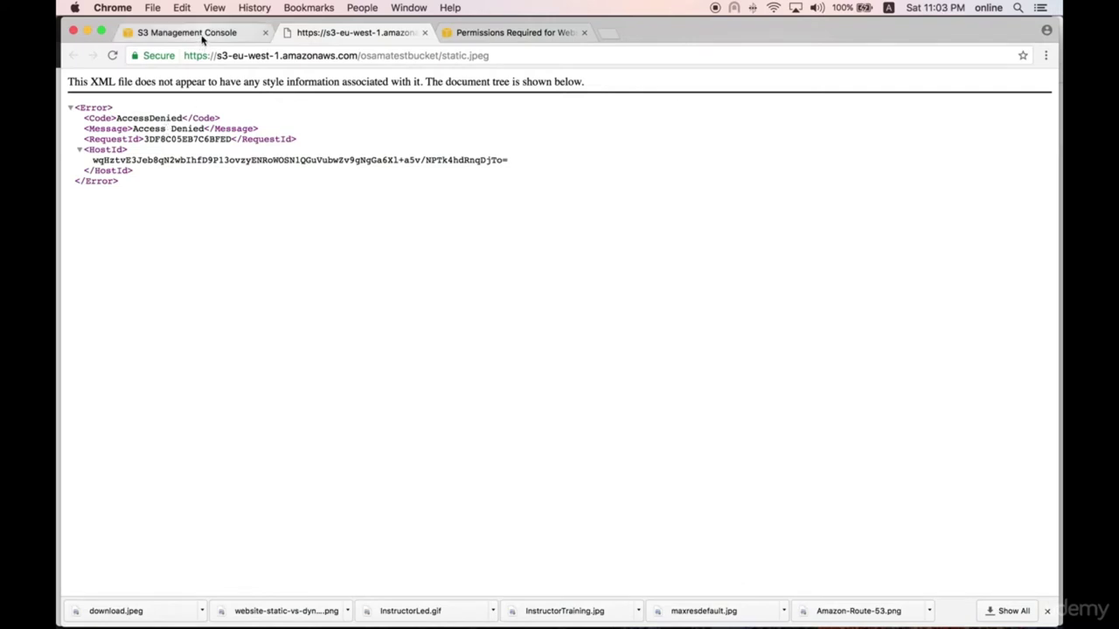
left_click(231, 33)
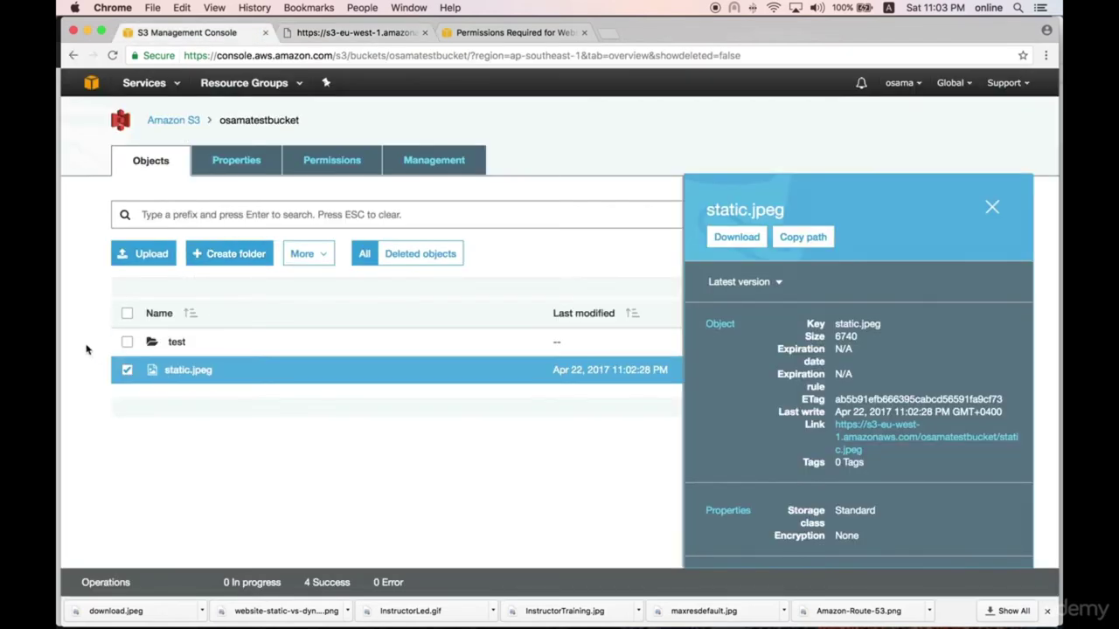
Step: Deselect static.jpeg and reopen osamatestbucket from the Amazon S3 bucket list
left_click(127, 371)
left_click(127, 371)
left_click(128, 370)
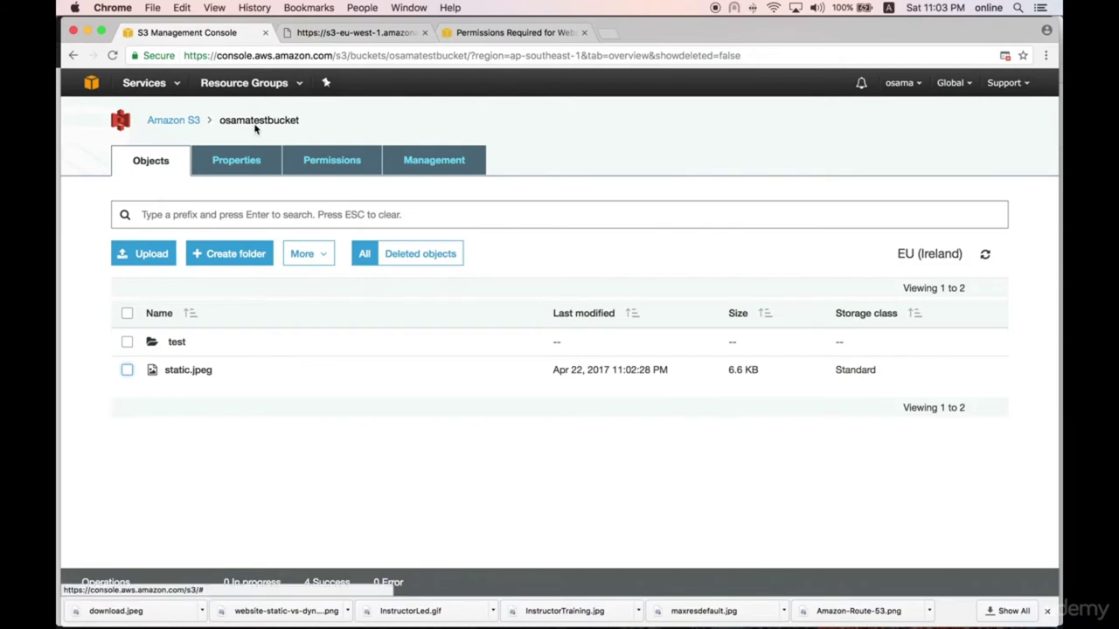
left_click(175, 121)
left_click(178, 386)
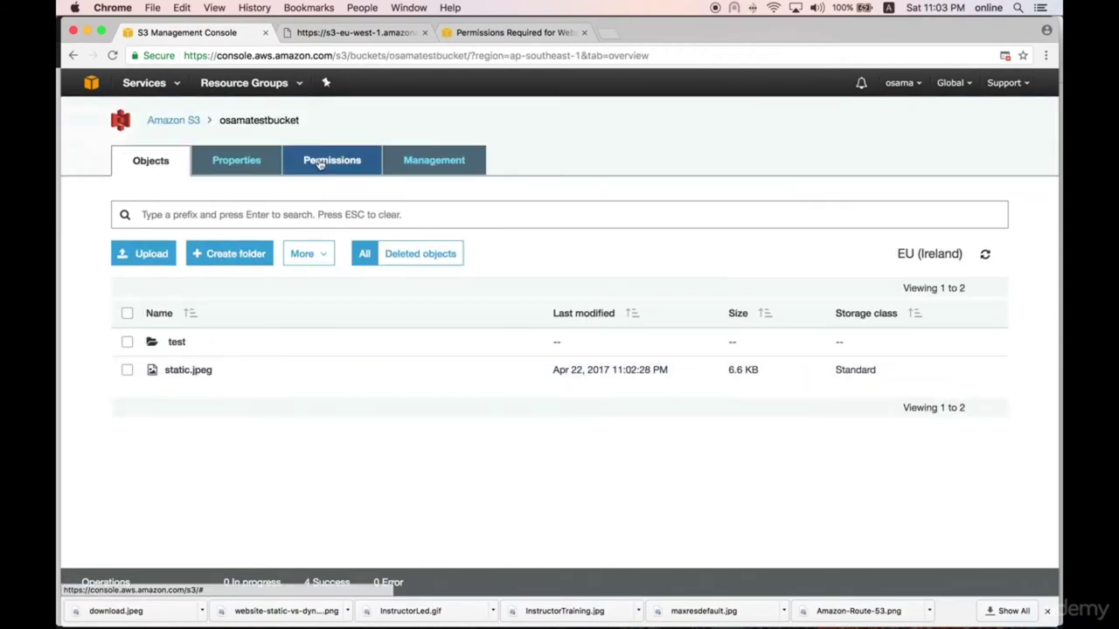
Step: Open the Bucket Policy editor under osamatestbucket's Permissions and scroll to the Policy generator link
left_click(322, 162)
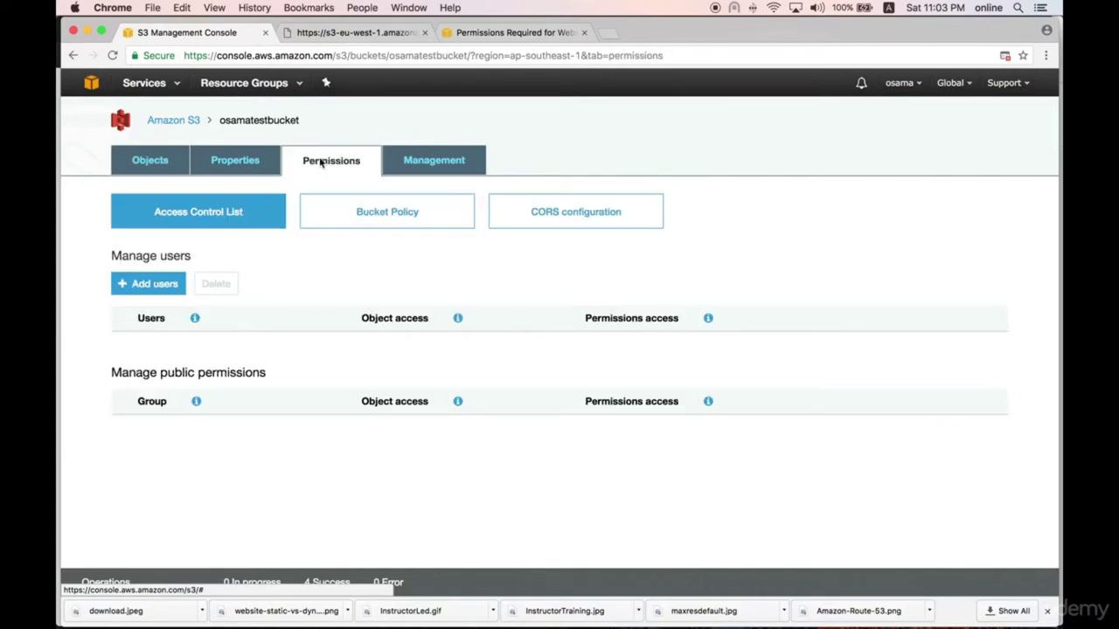
left_click(381, 217)
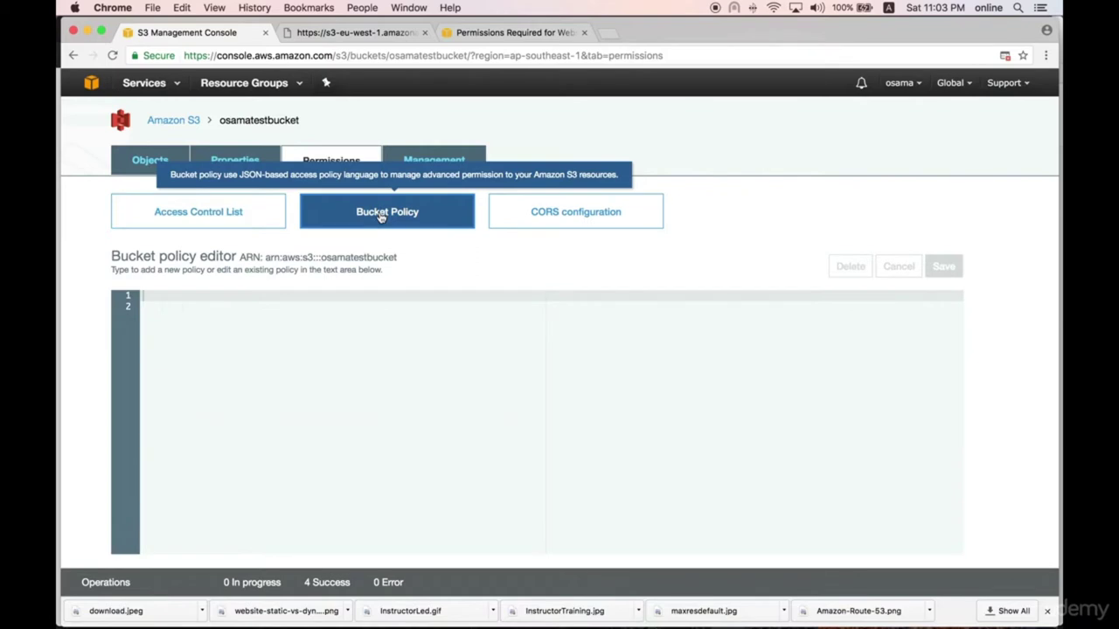
scroll(365, 250, "down", 1)
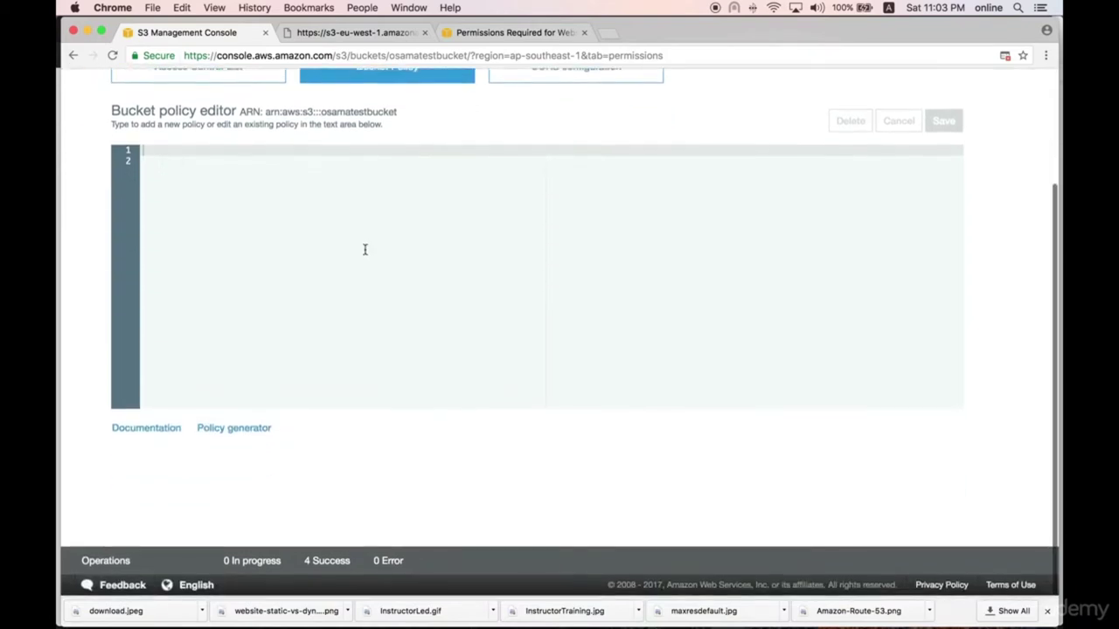
scroll(364, 250, "up", 3)
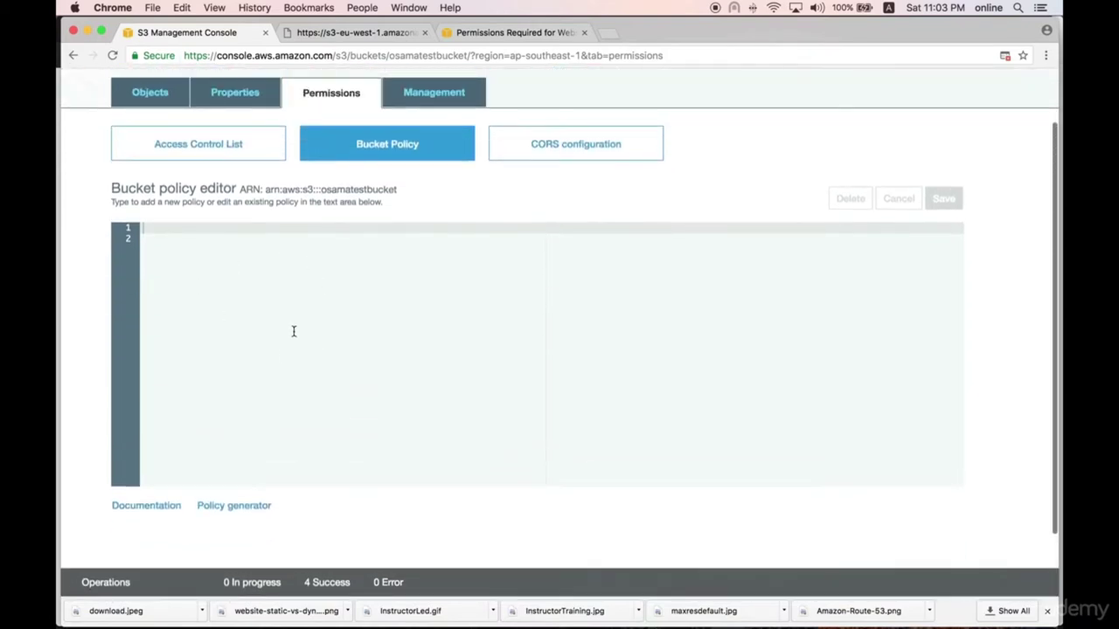
scroll(294, 331, "down", 2)
scroll(294, 331, "up", 3)
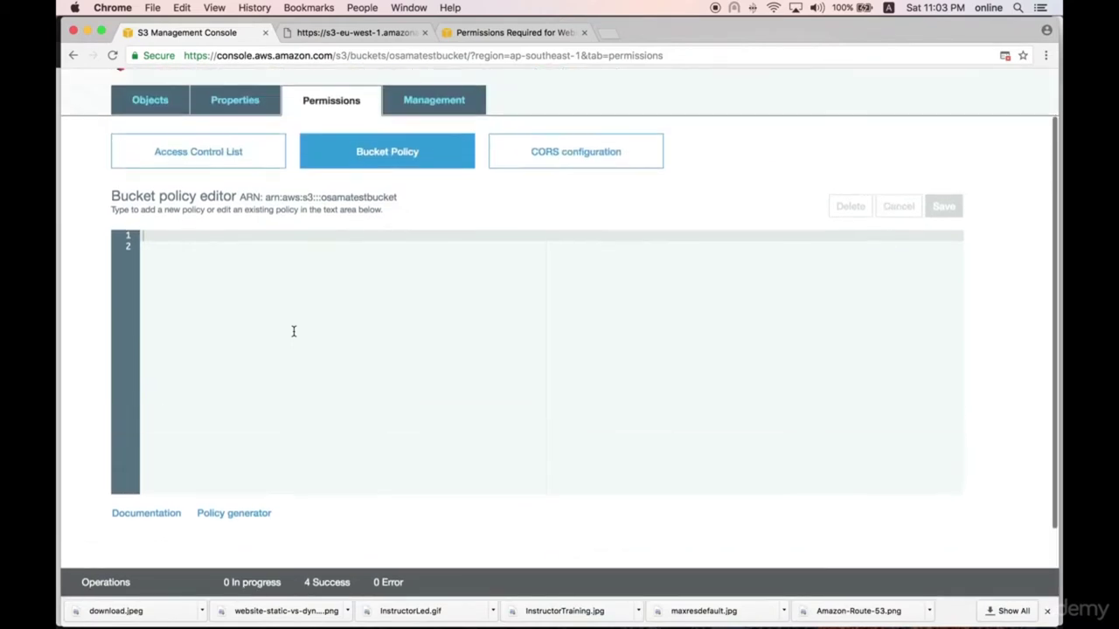
scroll(219, 400, "down", 2)
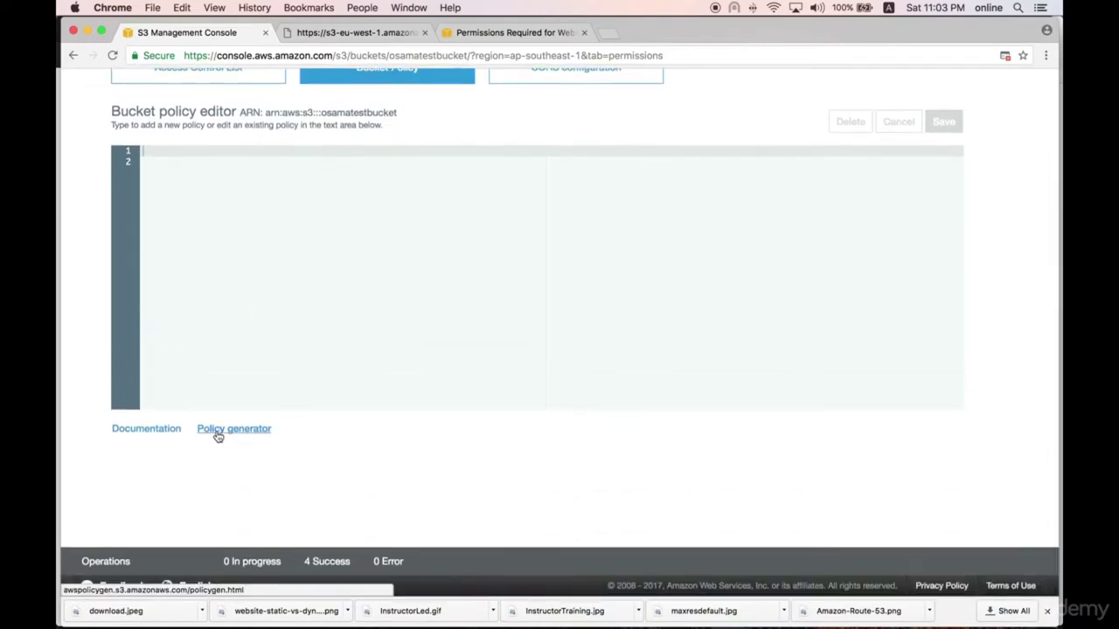
Step: In the Policy Generator, choose S3 Bucket Policy as the type with principal *
left_click(226, 430)
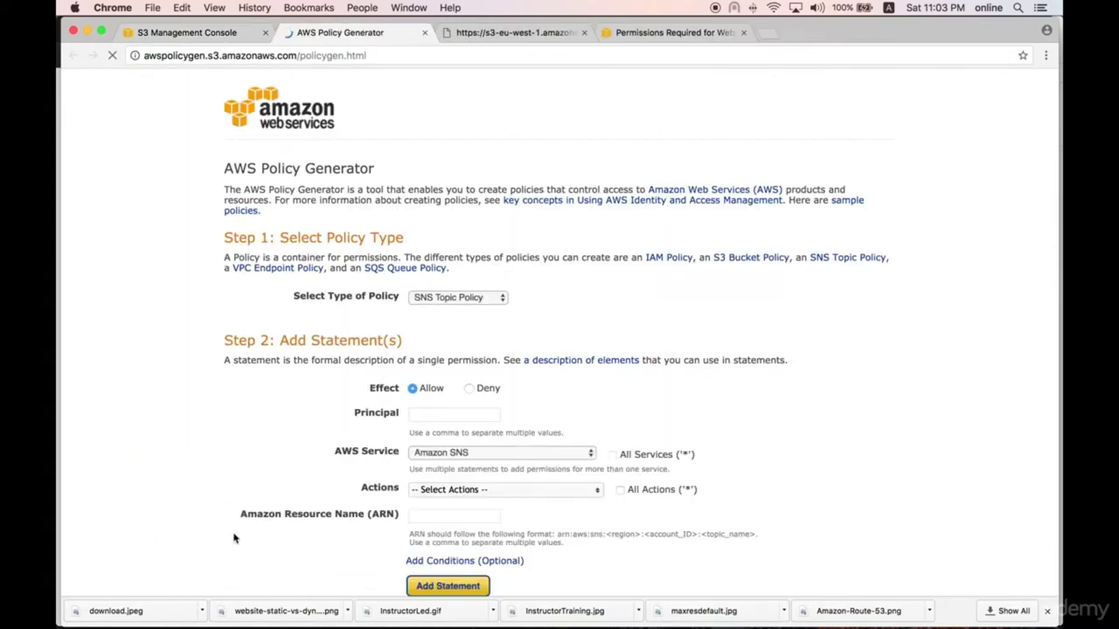
scroll(439, 374, "down", 2)
scroll(440, 374, "down", 1)
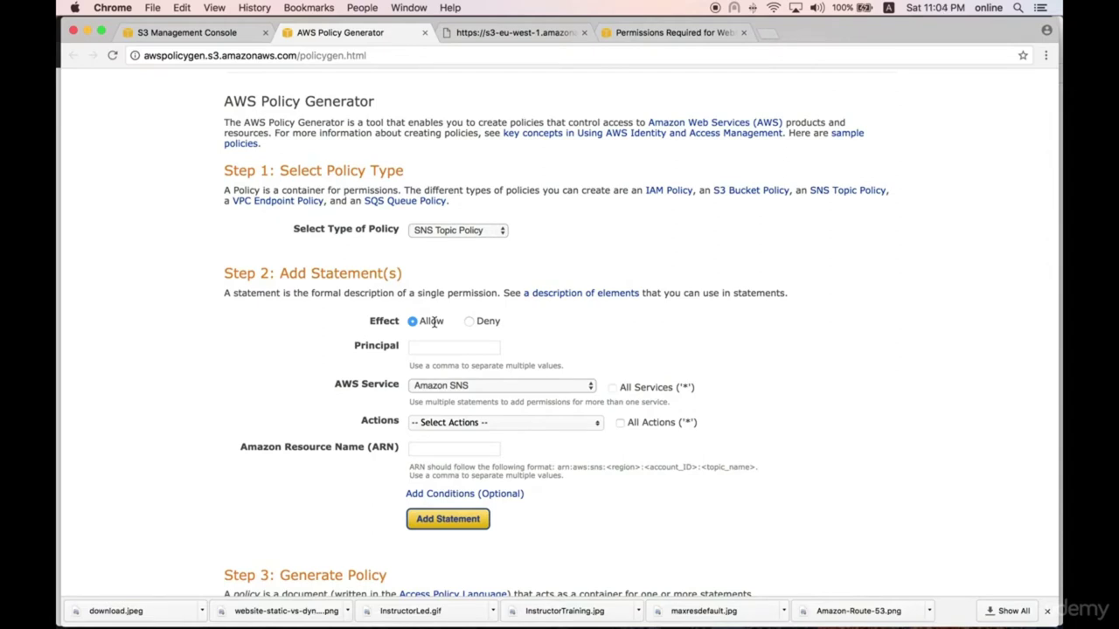
left_click(459, 233)
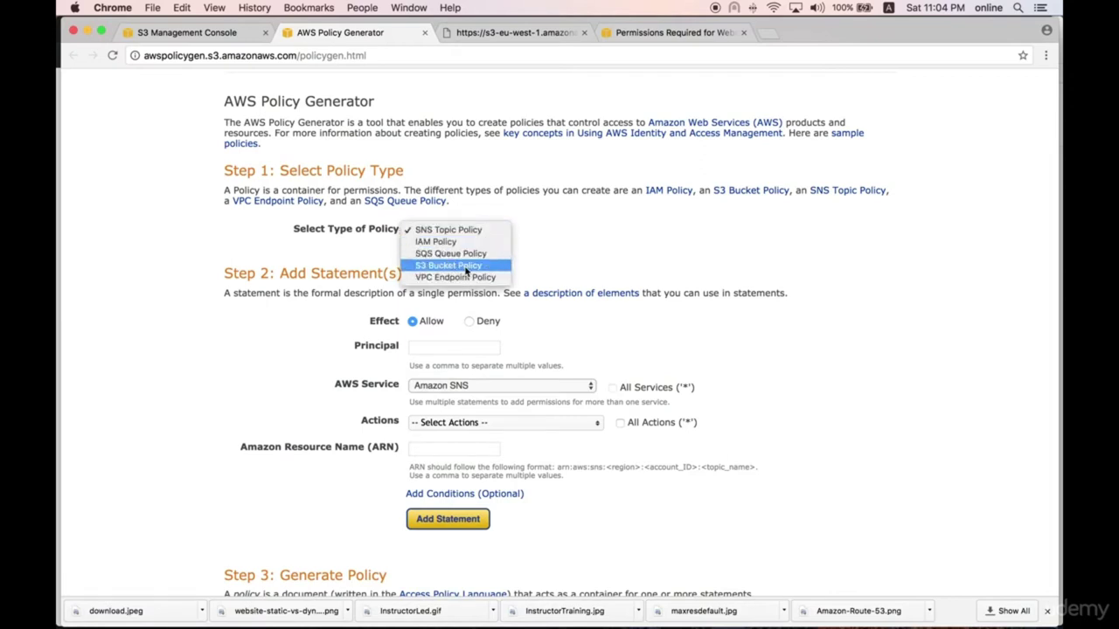
left_click(465, 267)
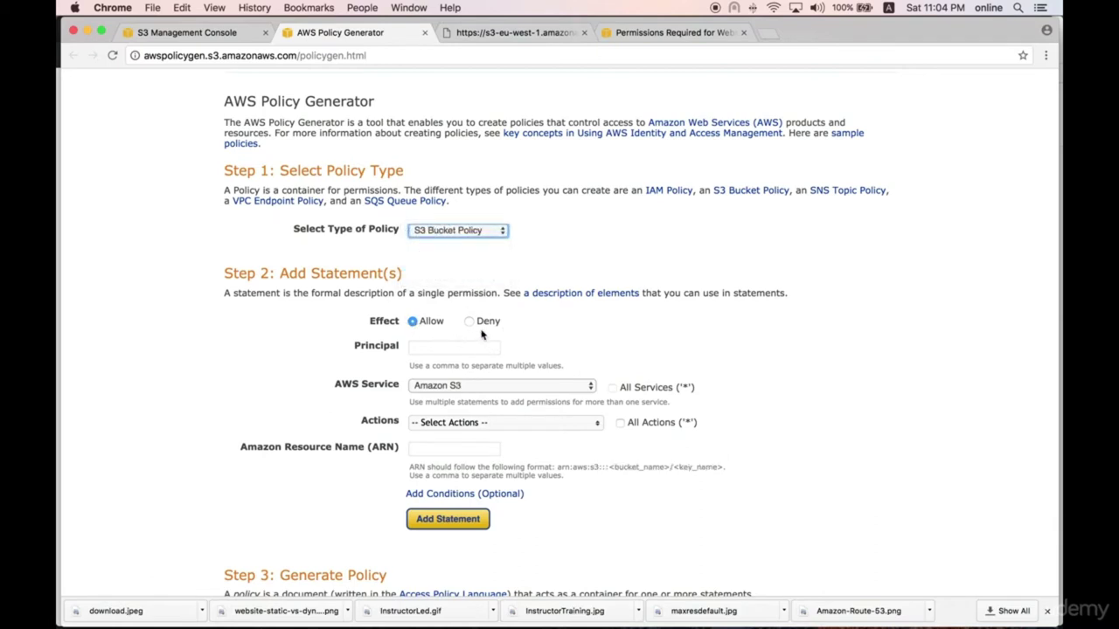
left_click(429, 346)
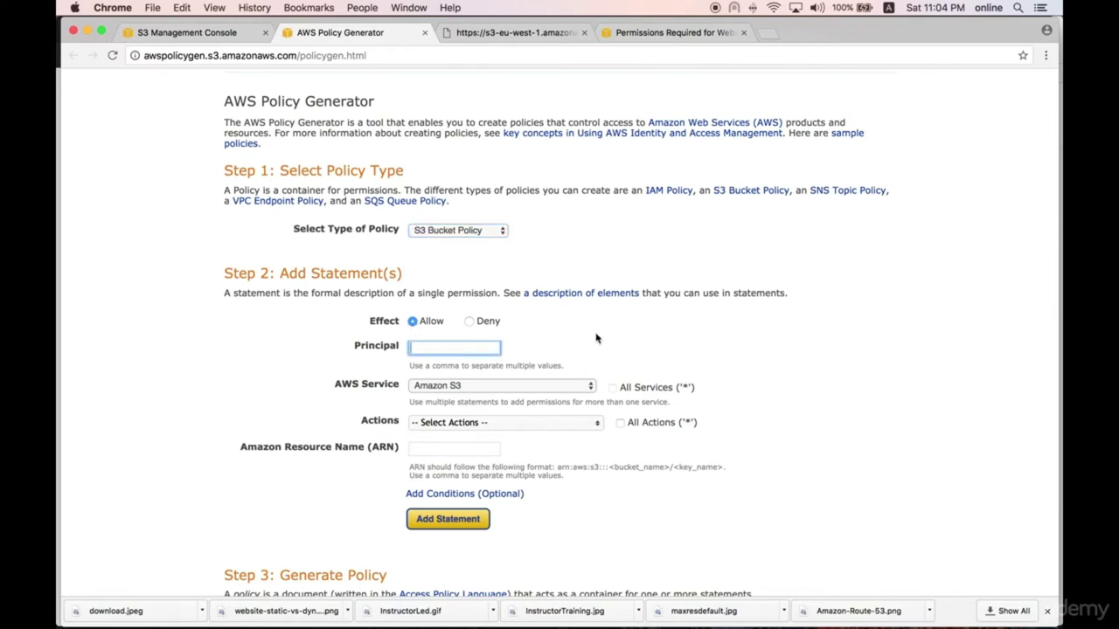
type("*")
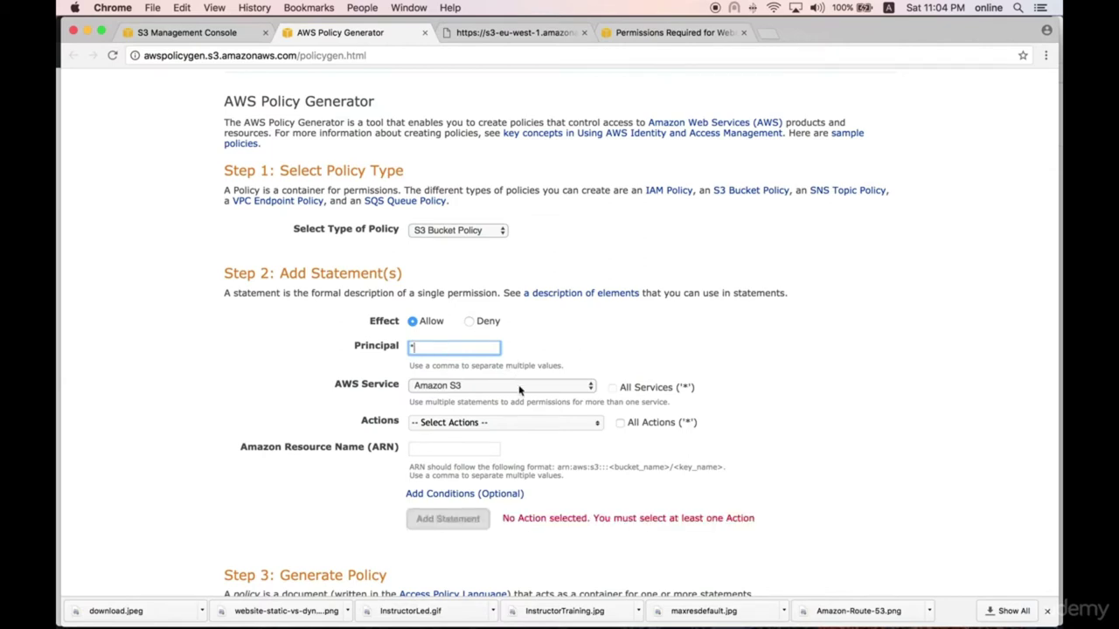
Step: Select GetObject as the statement's only S3 action
scroll(534, 400, "down", 1)
scroll(535, 400, "down", 1)
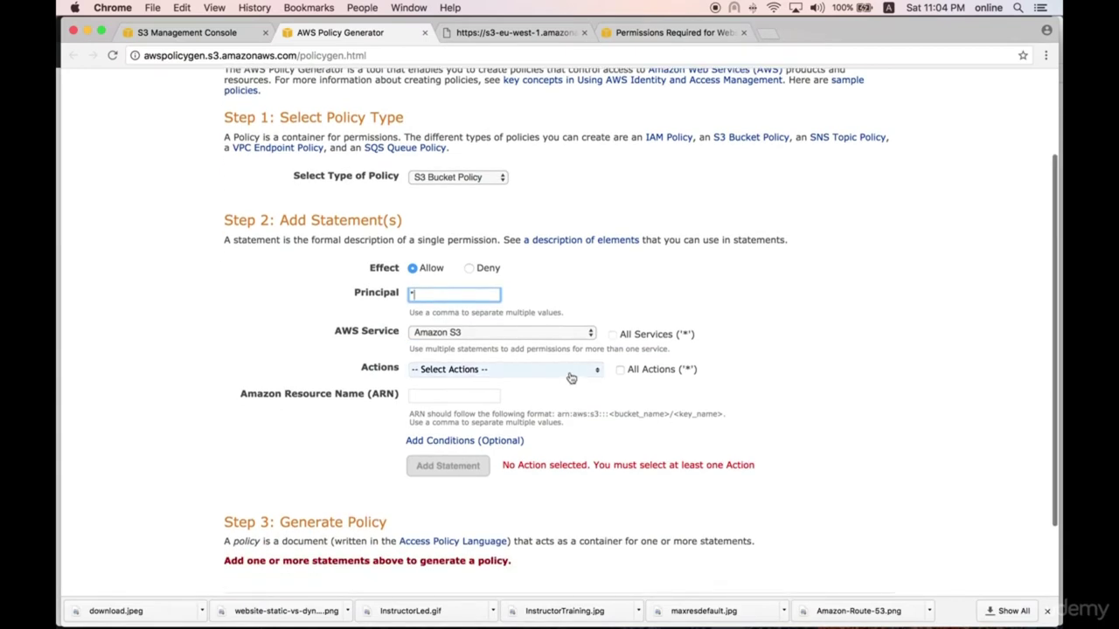
left_click(570, 378)
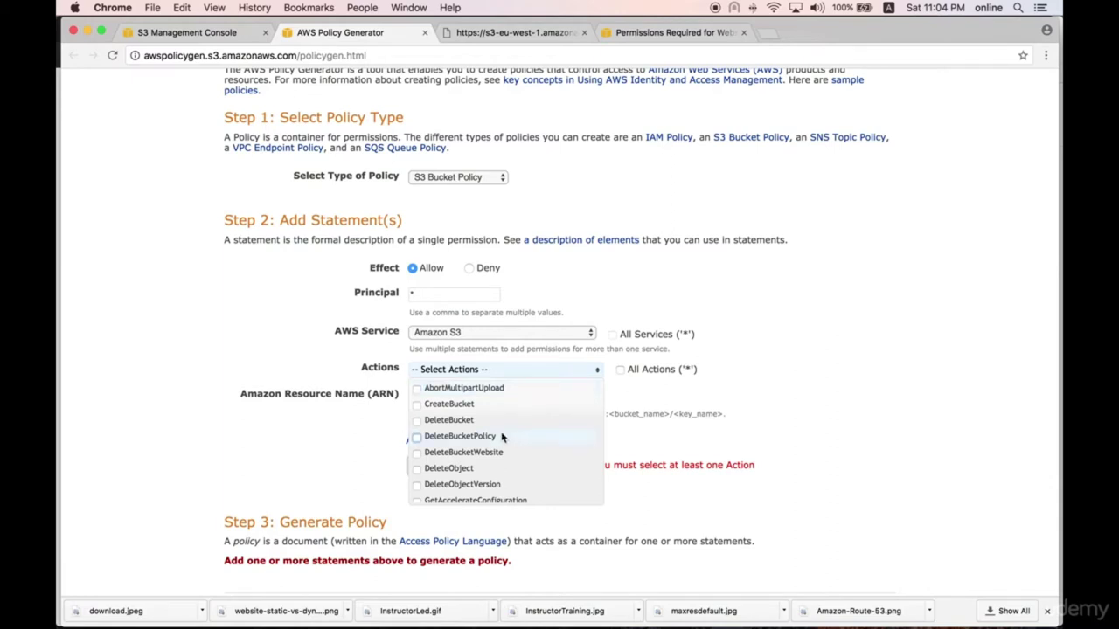
scroll(496, 437, "down", 5)
scroll(496, 437, "down", 3)
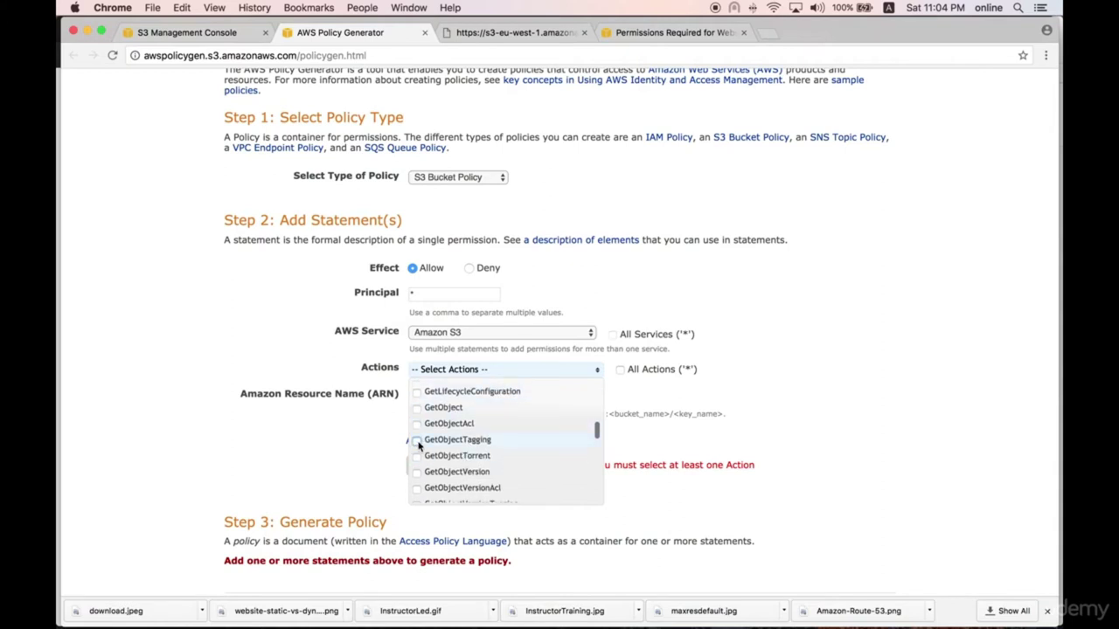
scroll(427, 425, "up", 1)
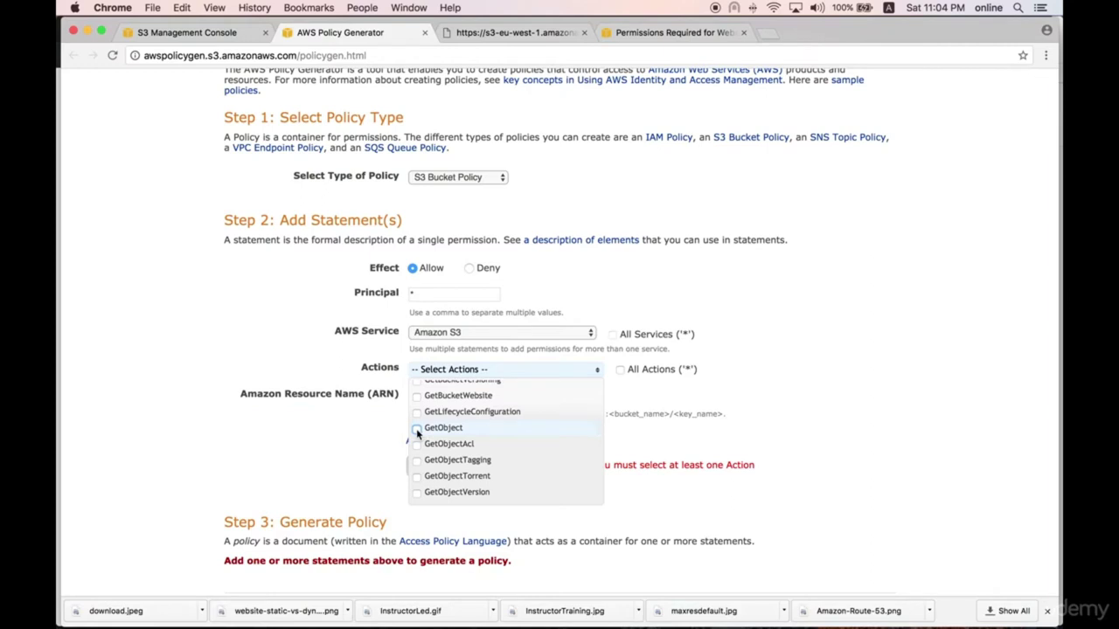
left_click(416, 429)
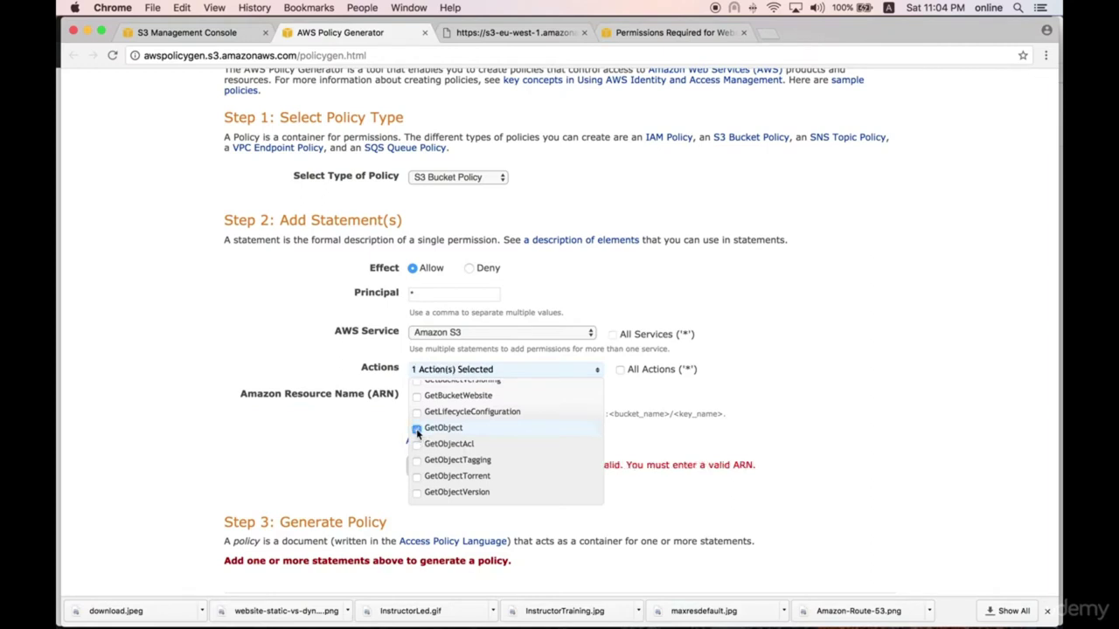
left_click(847, 364)
left_click(471, 396)
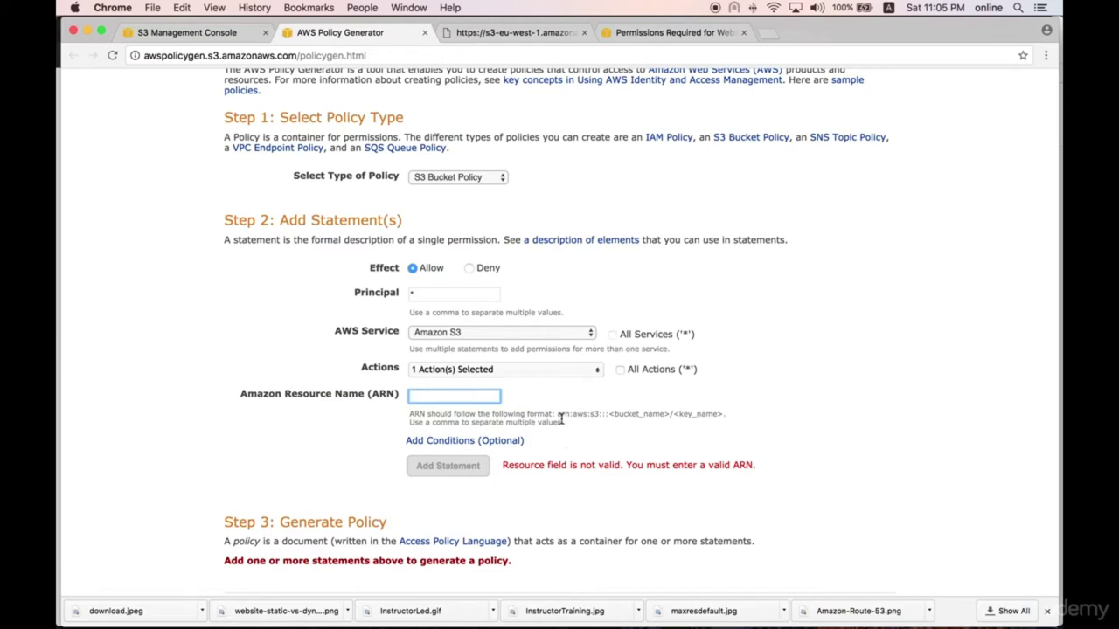
Step: Enter the ARN prefix arn:aws:s3::: in the resource field, removing the bucket-name placeholder
left_click_drag(556, 415, 734, 416)
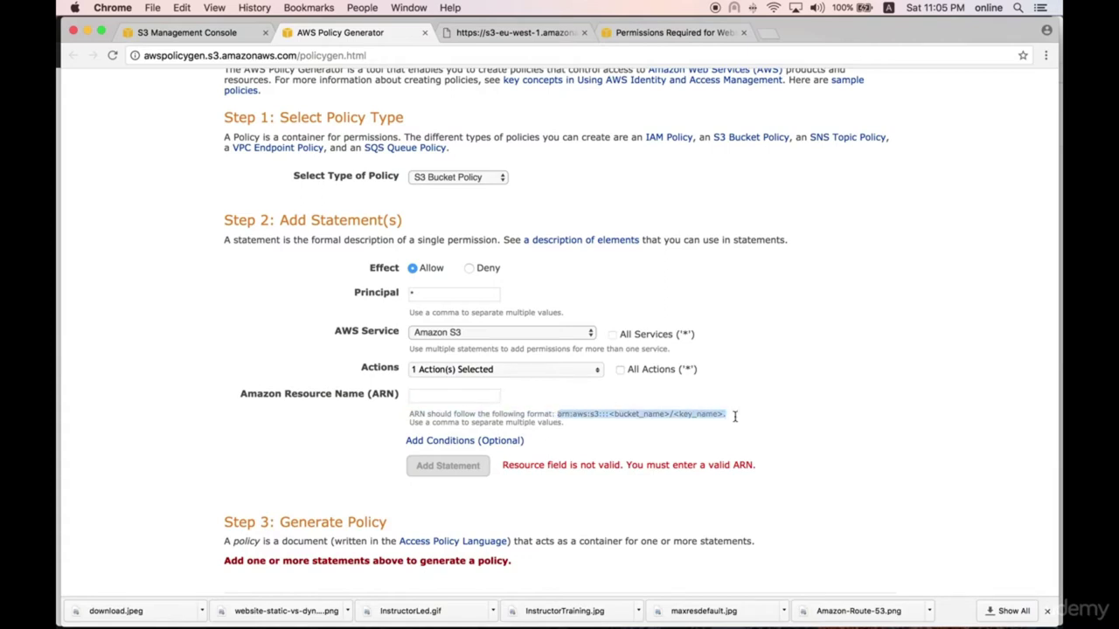
double_click(630, 413)
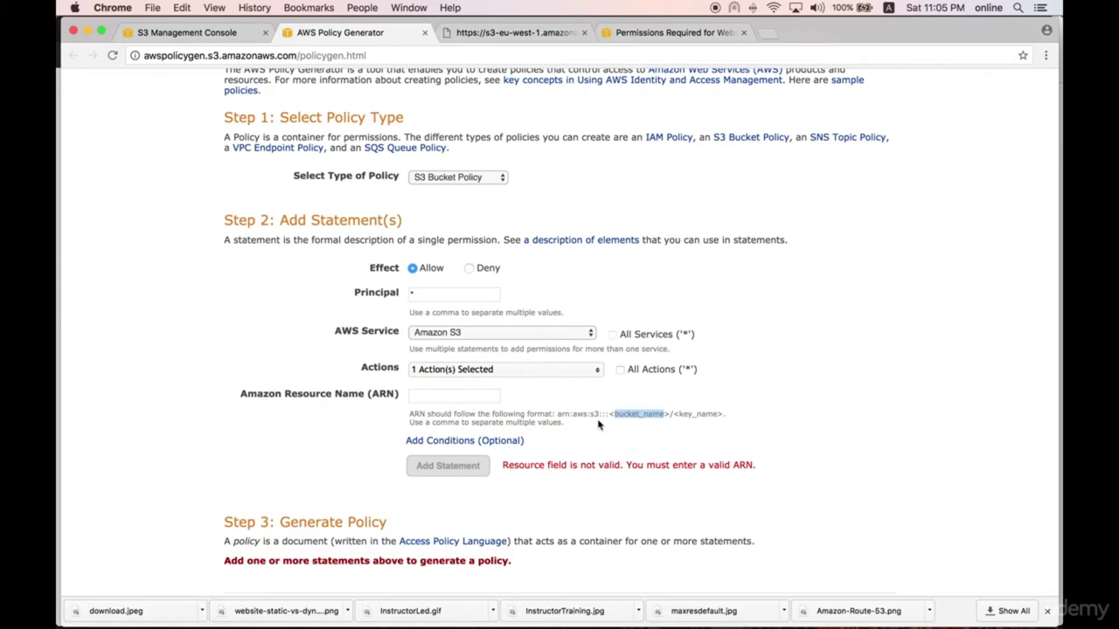
left_click_drag(558, 415, 672, 414)
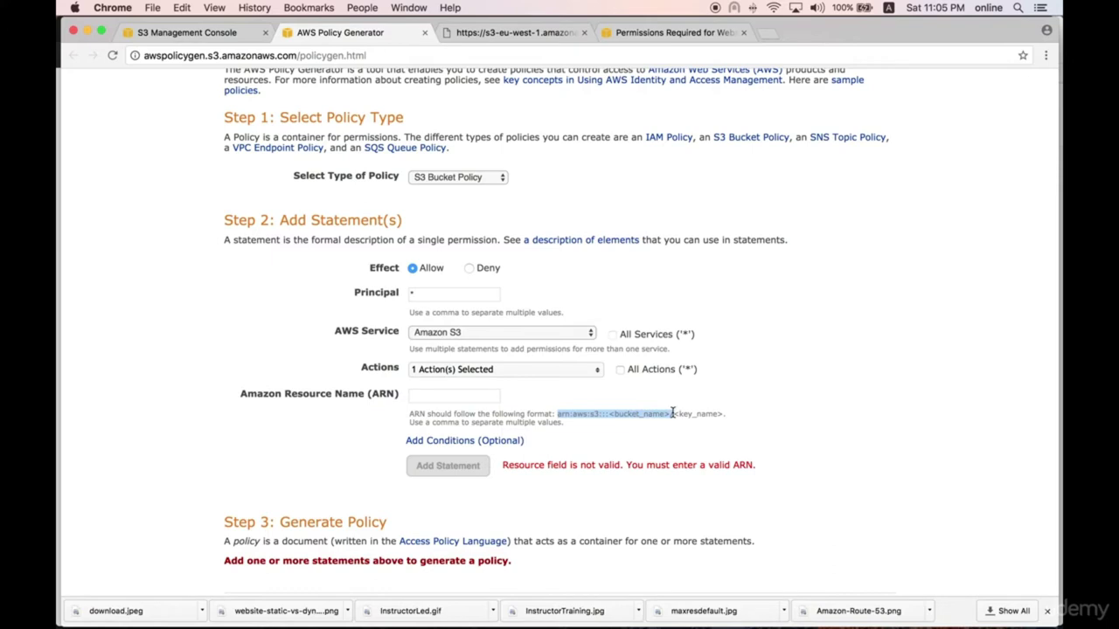
left_click(451, 394)
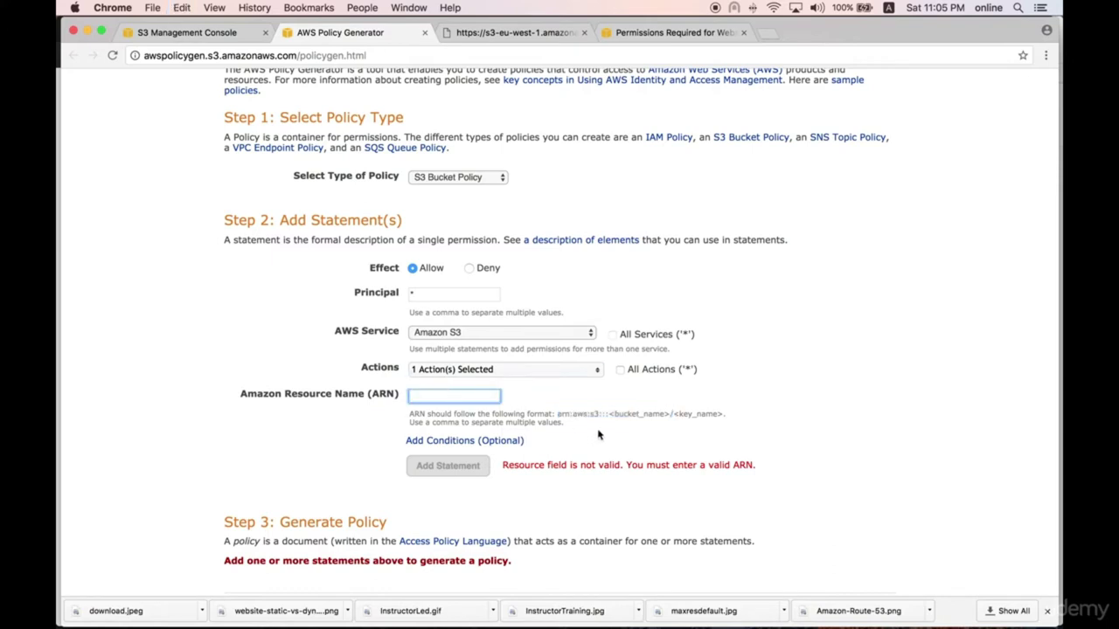
type("arn:aws:s3:::<bucket_name>/")
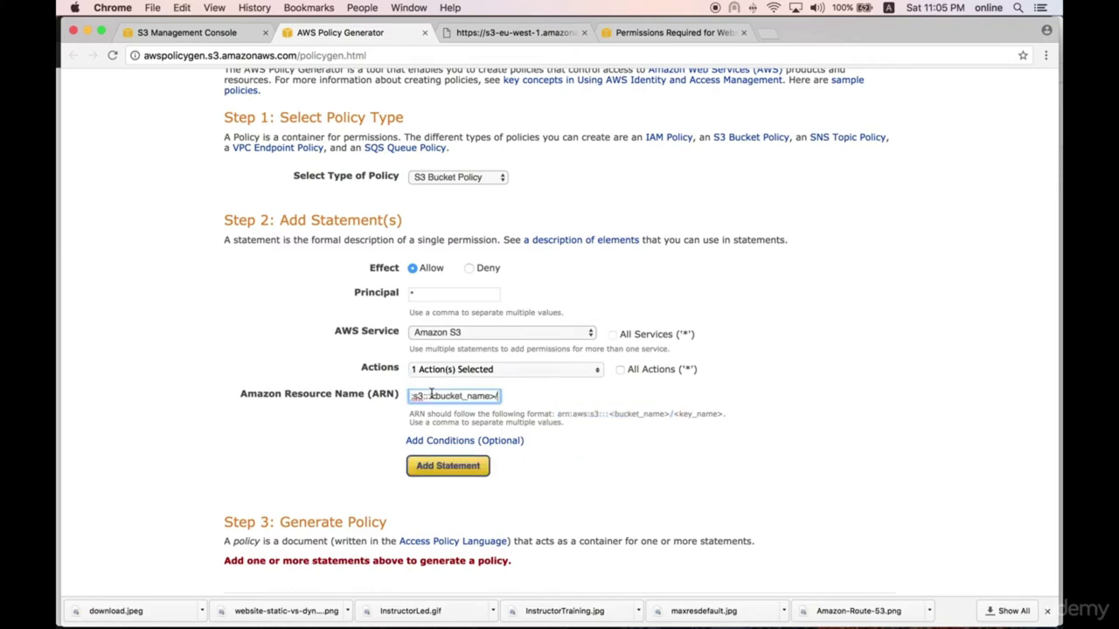
left_click_drag(431, 395, 496, 396)
key("BackSpace")
Step: Complete the ARN as arn:aws:s3:::osamatestbucket/* using the bucket name copied from the console
left_click(200, 35)
scroll(208, 157, "up", 2)
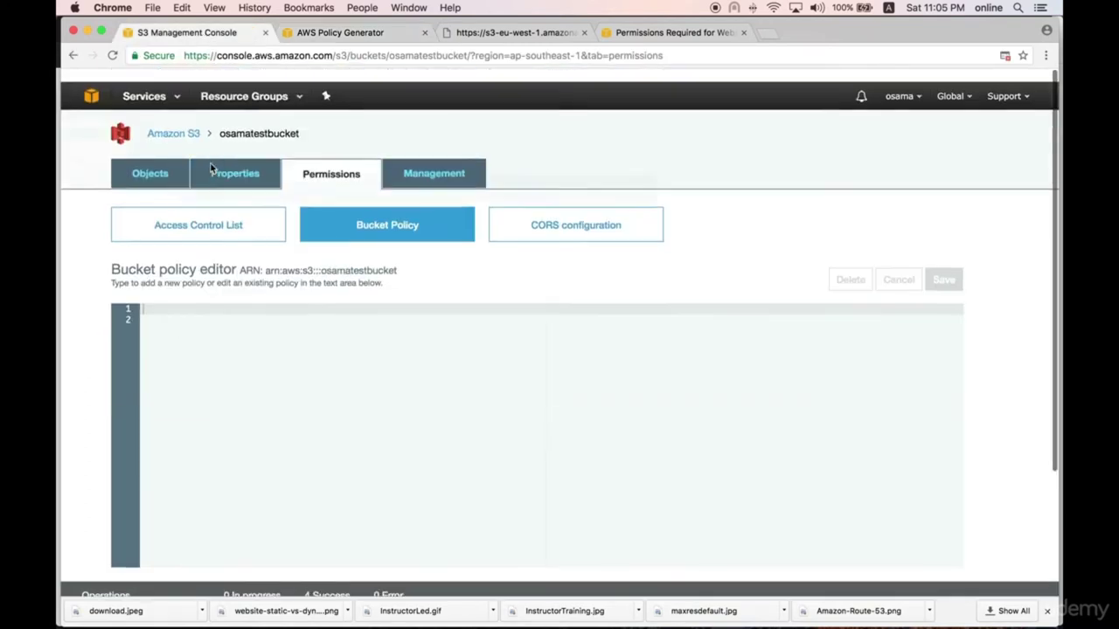
scroll(218, 173, "down", 1)
left_click_drag(220, 123, 303, 123)
key("super+c")
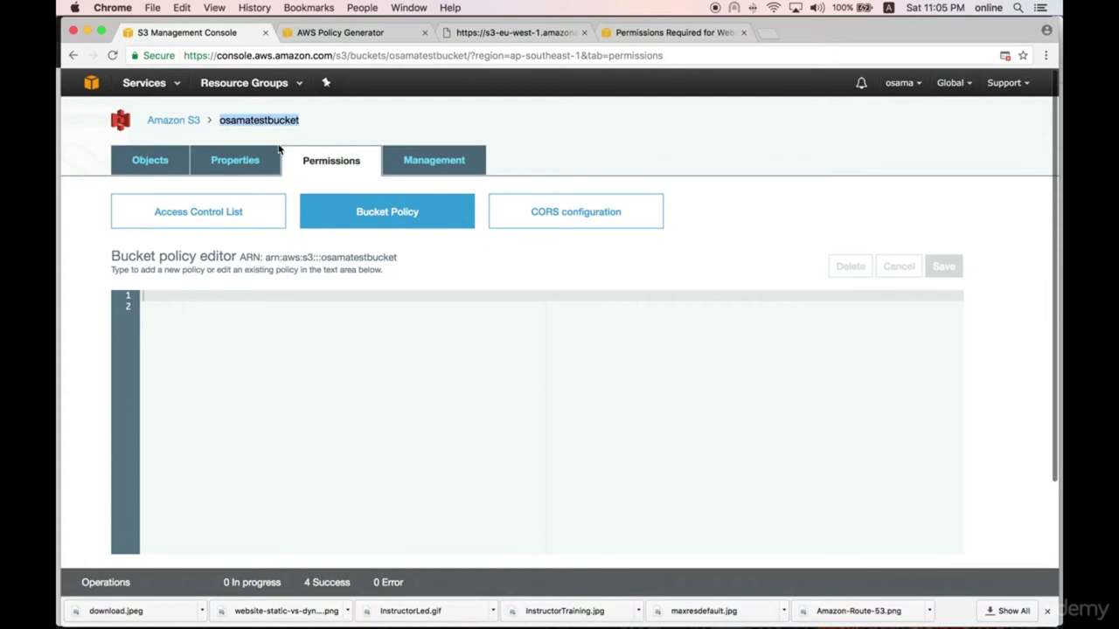
left_click(324, 33)
key("super+v")
type("/*")
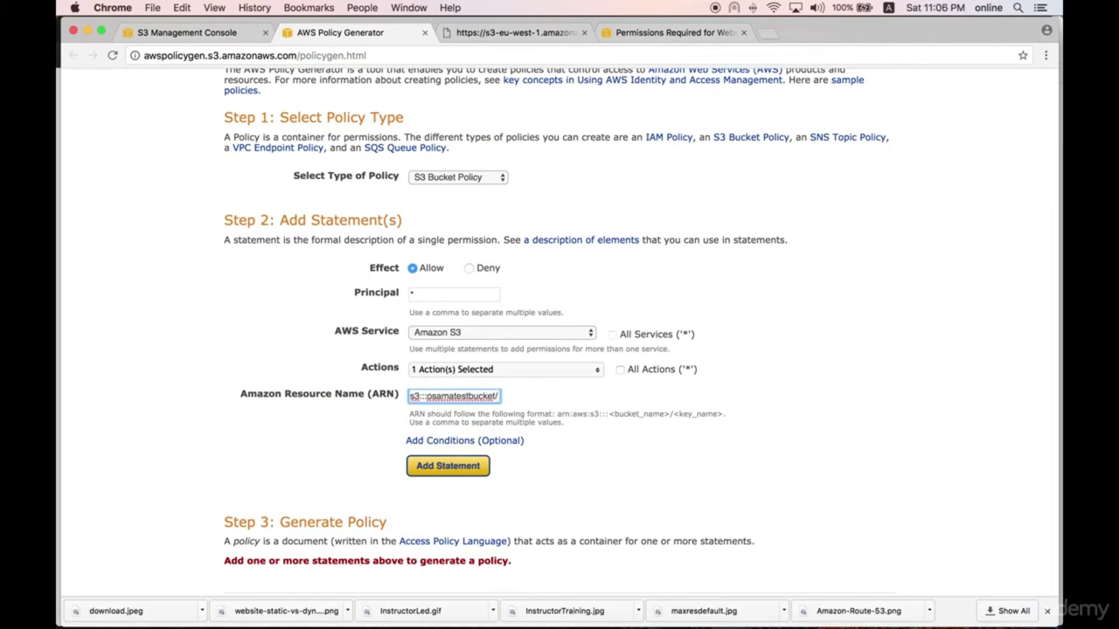
type("*")
left_click_drag(497, 396, 558, 401)
Step: Add the Allow s3:GetObject statement and generate the policy JSON document
left_click(500, 395)
left_click(502, 474)
left_click(446, 466)
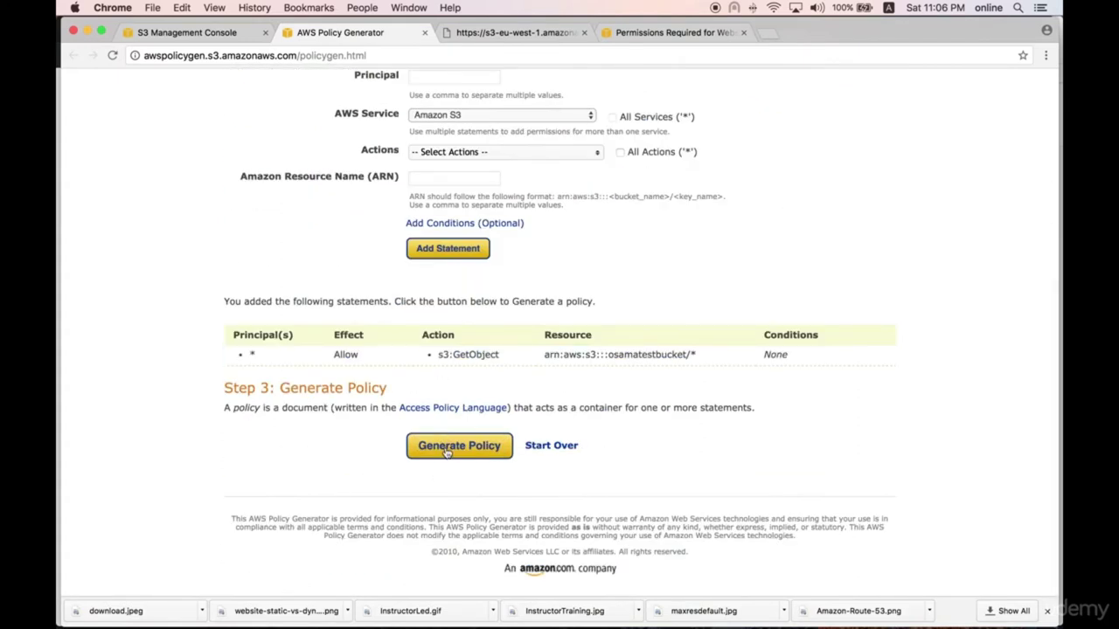
left_click(446, 452)
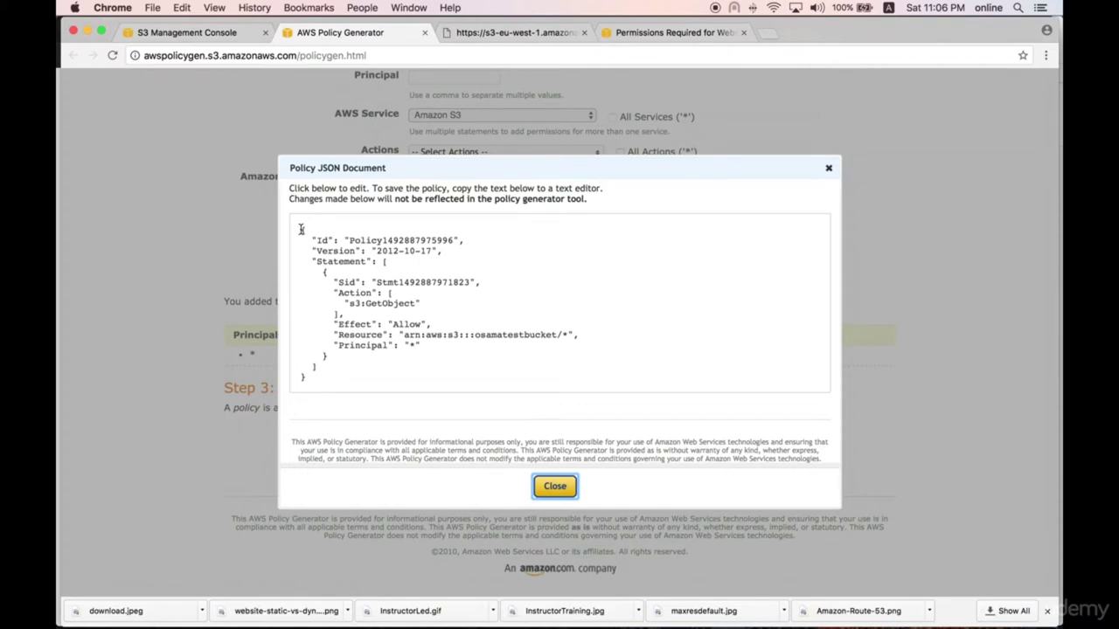
Step: Paste the generated policy JSON into osamatestbucket's bucket policy editor
left_click_drag(300, 229, 304, 381)
key("super+c")
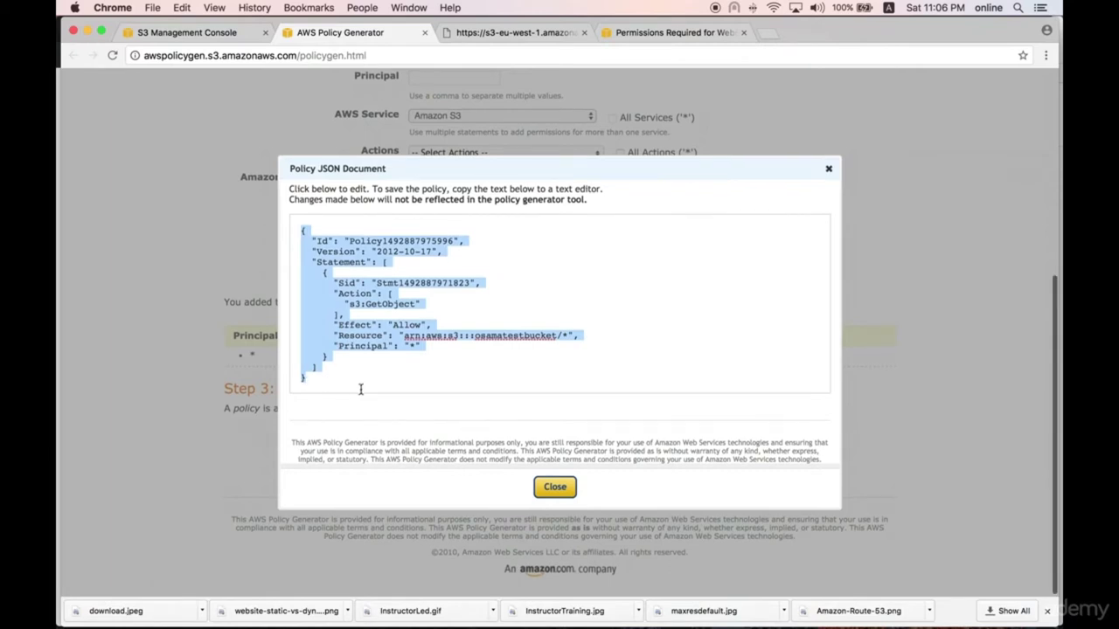
left_click(181, 36)
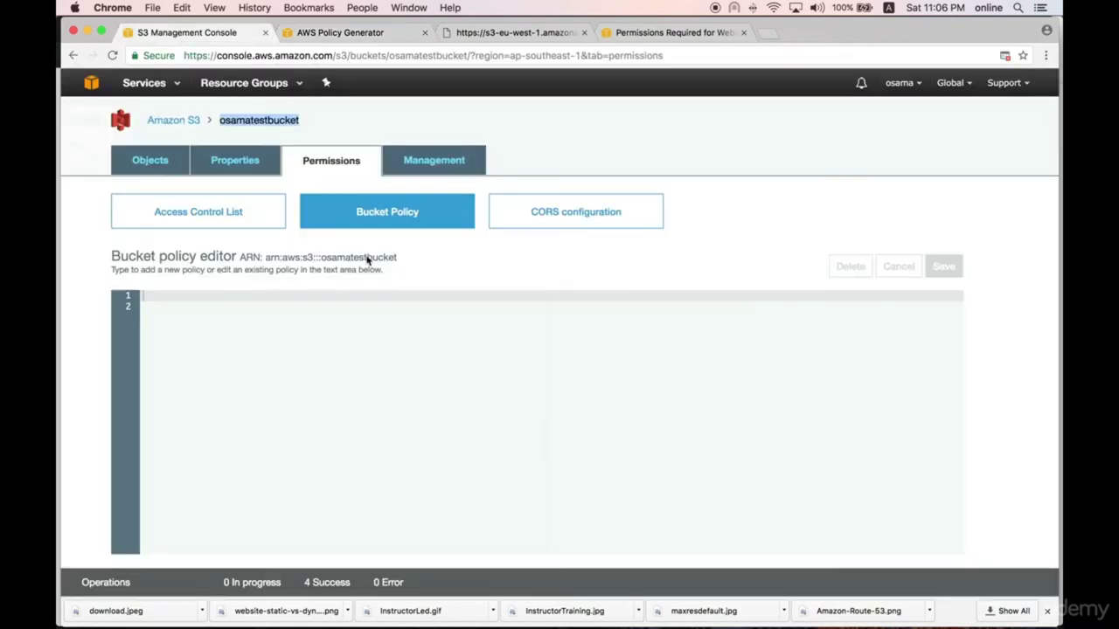
left_click(354, 349)
scroll(354, 348, "down", 1)
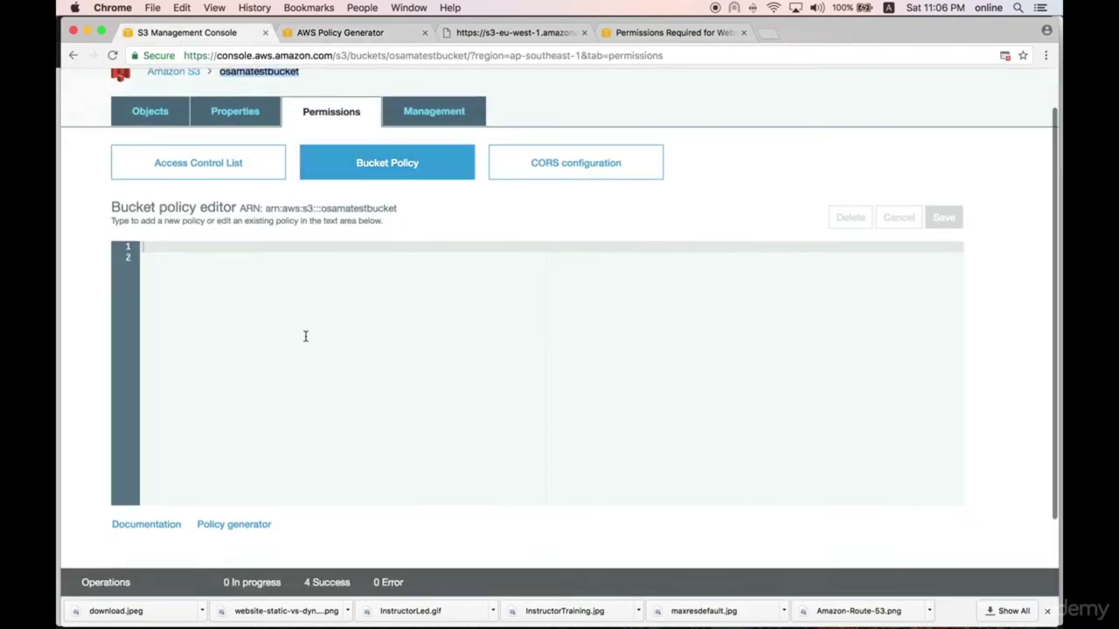
left_click(282, 355)
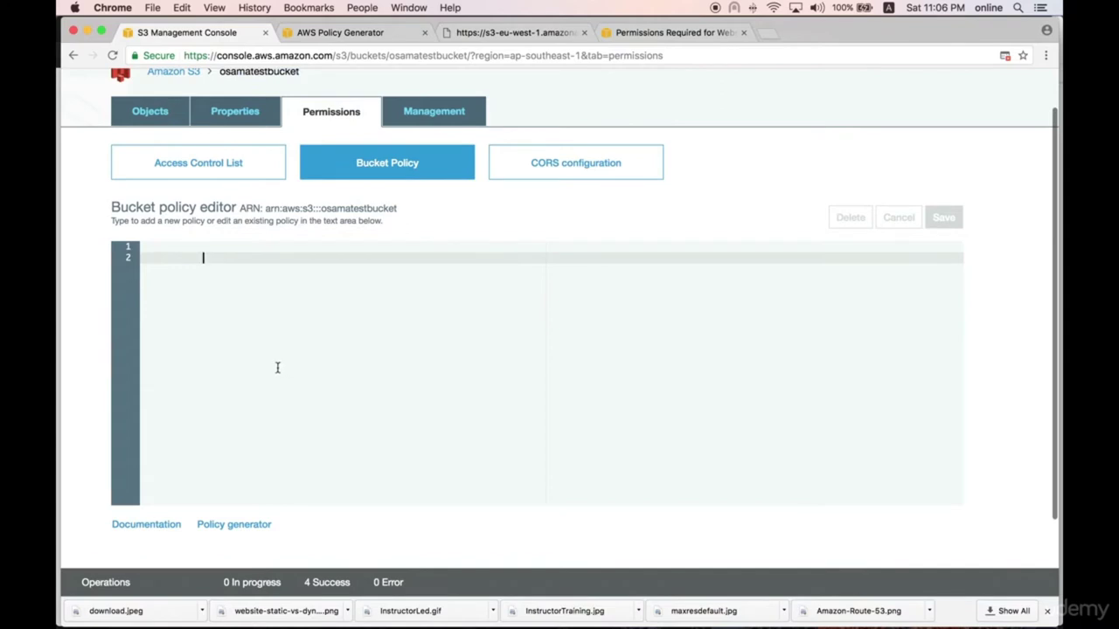
key("super+v")
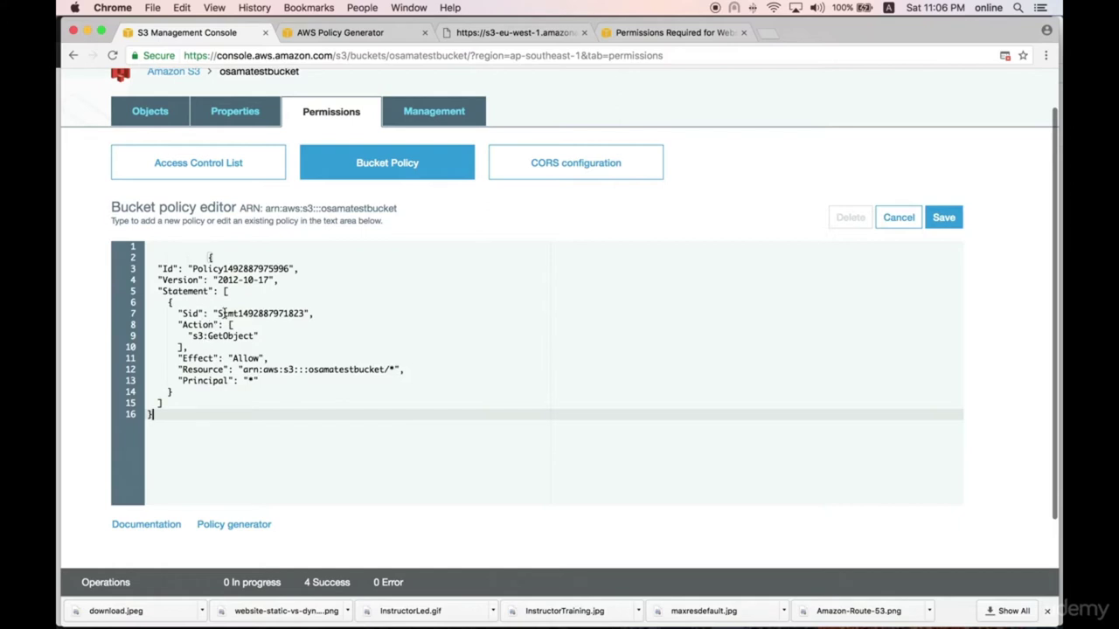
Step: Review the policy's Effect, /* resource and * principal, save it, and return to Objects
left_click_drag(213, 314, 174, 303)
left_click(367, 462)
left_click(194, 359)
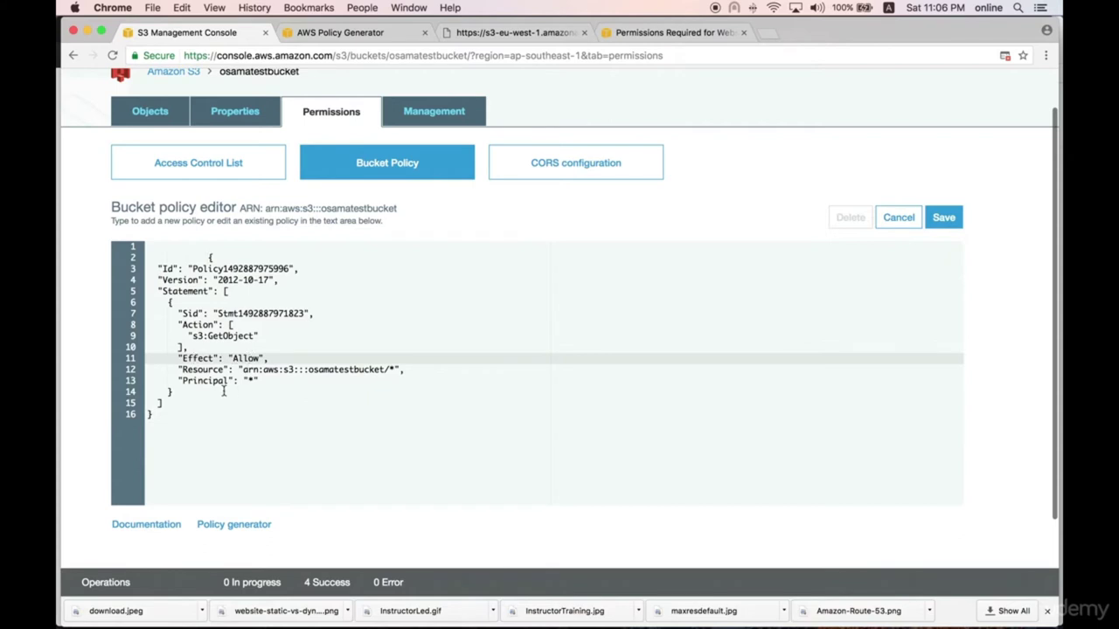
left_click(202, 369)
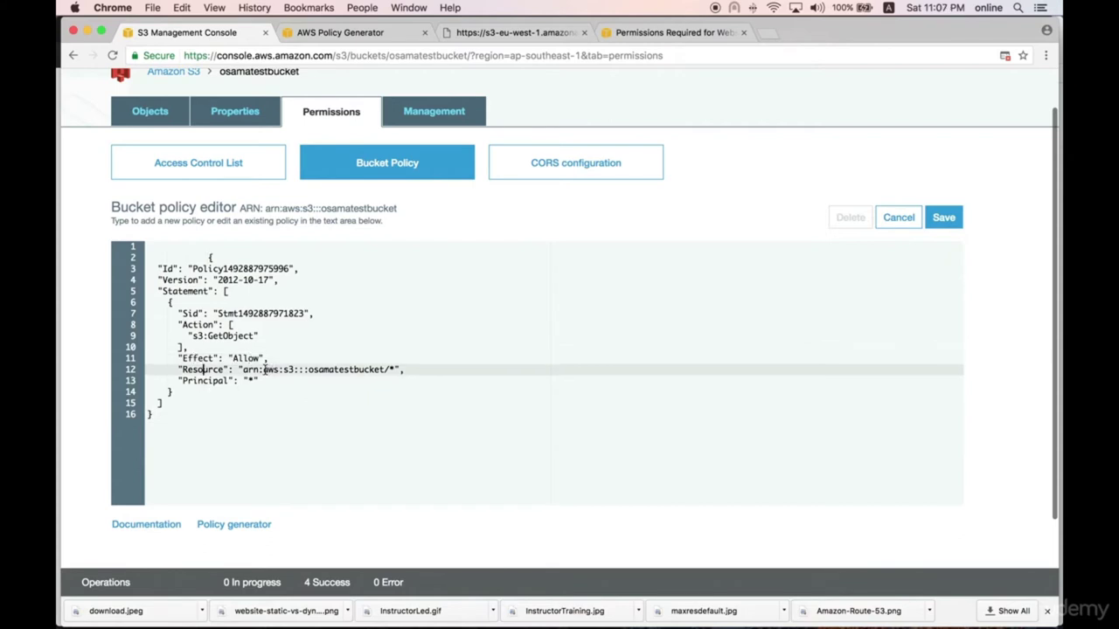
left_click_drag(264, 369, 292, 371)
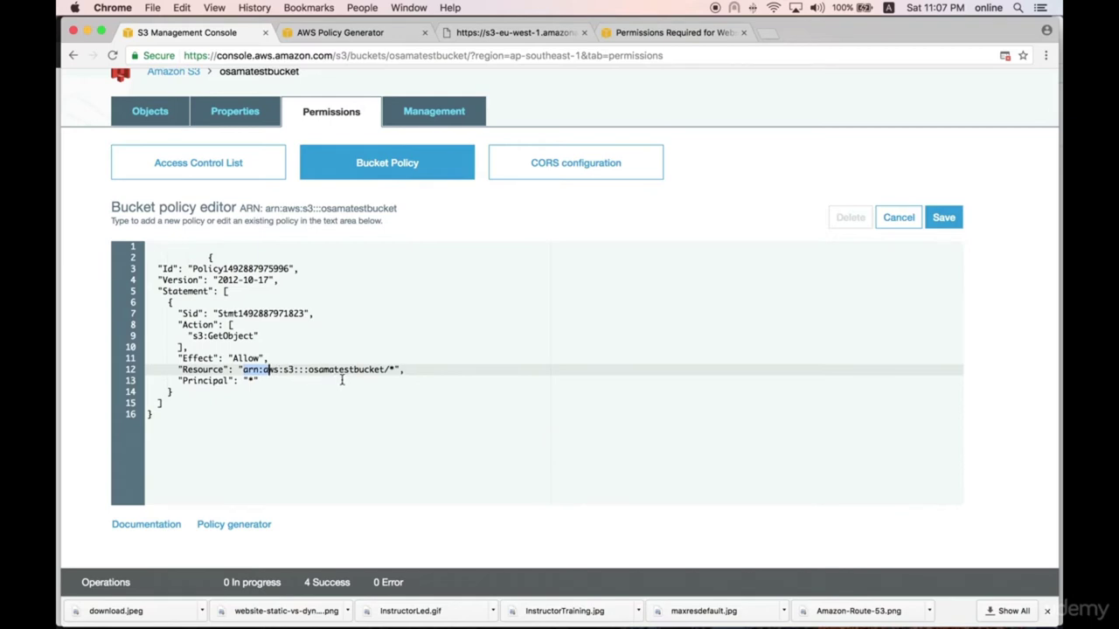
left_click(389, 370)
left_click_drag(385, 370, 398, 370)
left_click(308, 392)
left_click(204, 381)
left_click(250, 380)
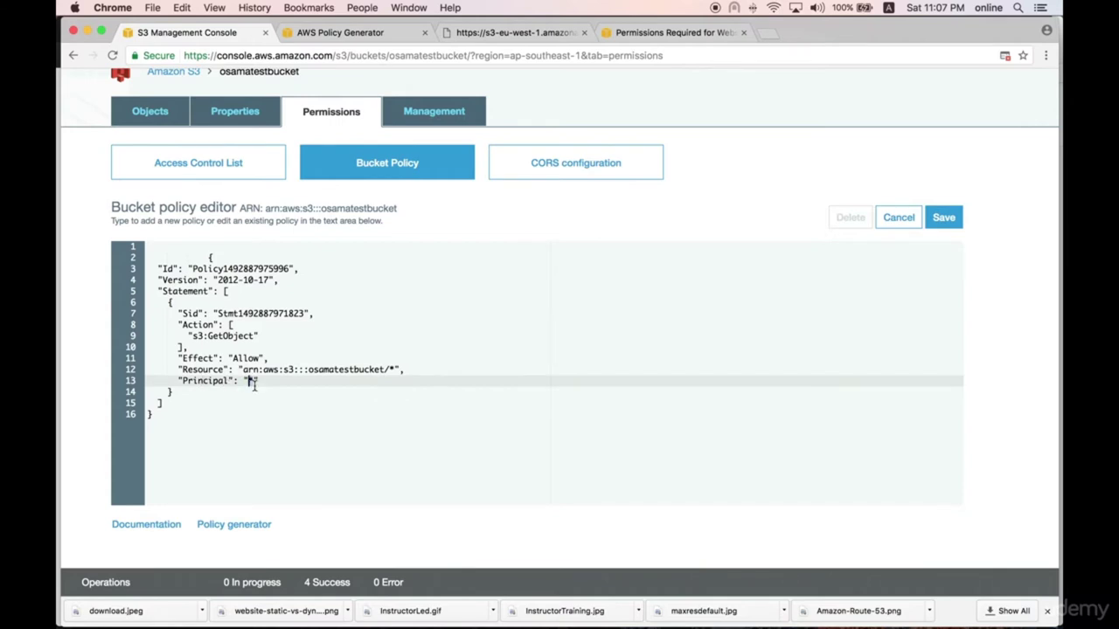
left_click(262, 380)
left_click(943, 225)
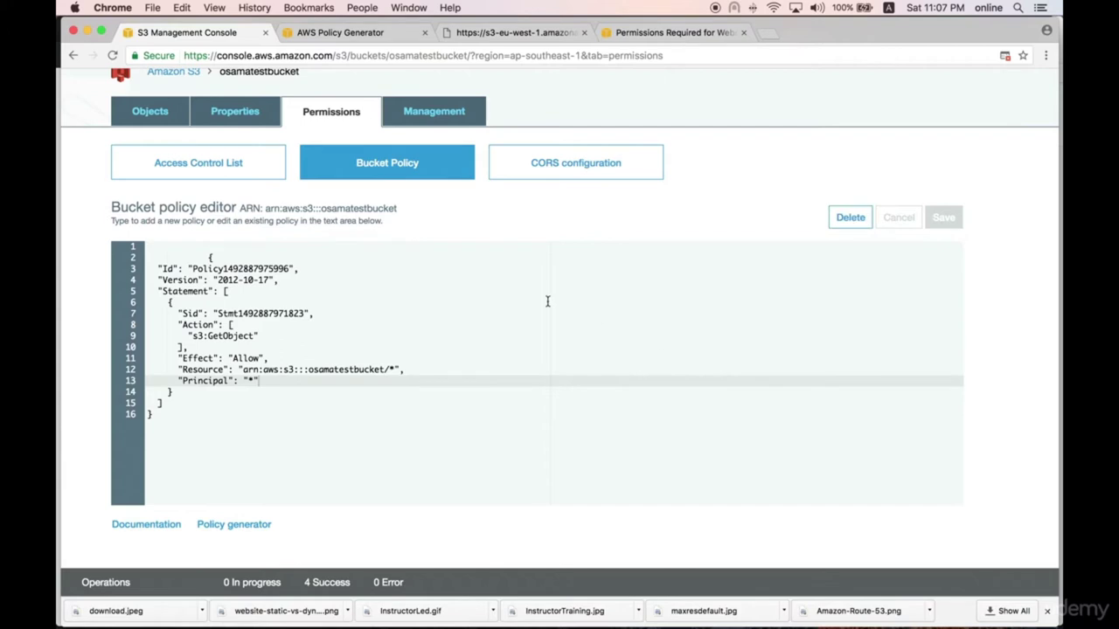
left_click(150, 111)
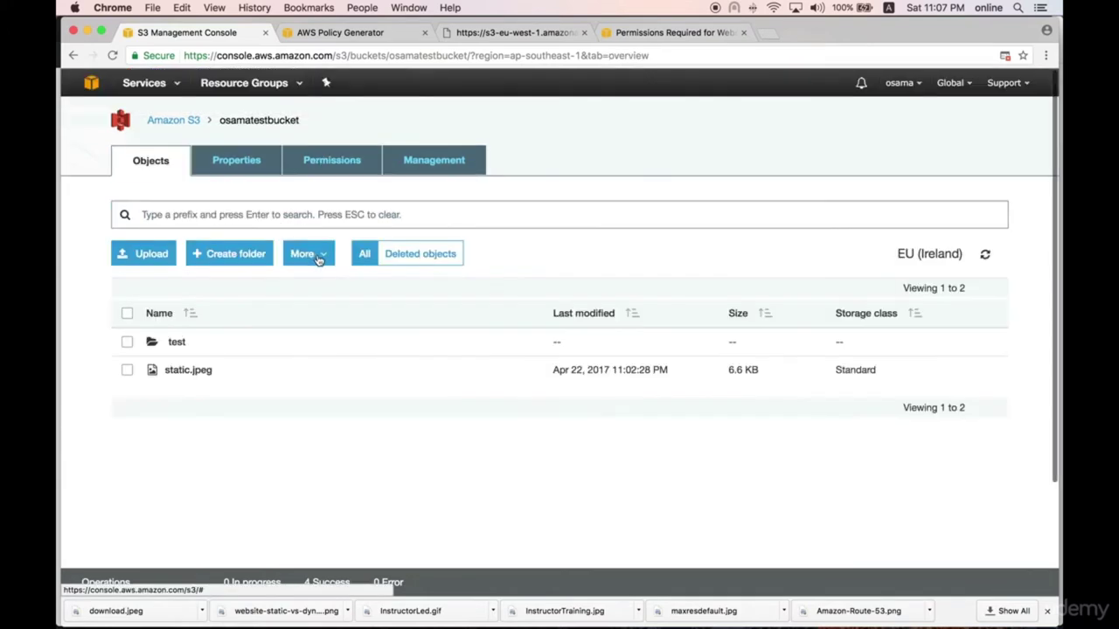
Step: Open static.jpeg's public link, confirm the image loads, and return to the bucket
left_click(123, 370)
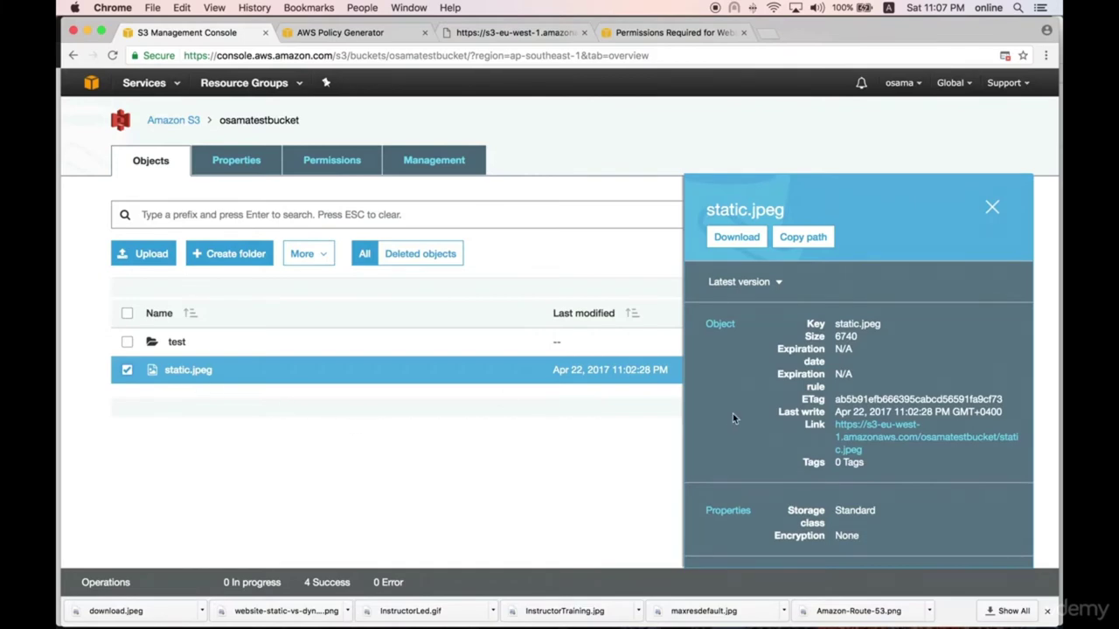
left_click(852, 432, "super")
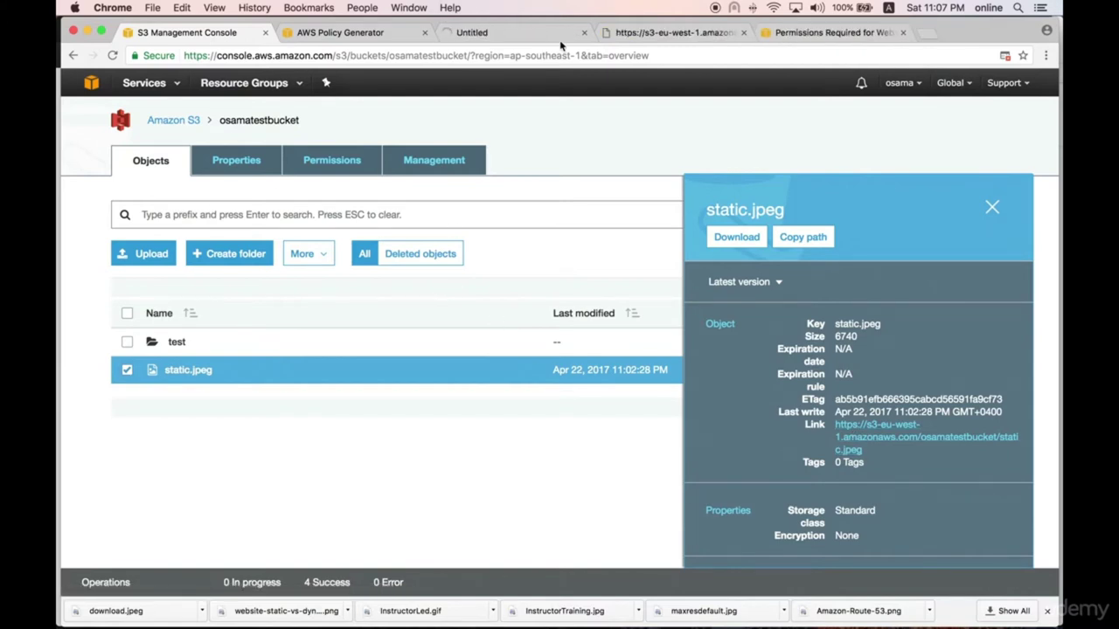
left_click(502, 34)
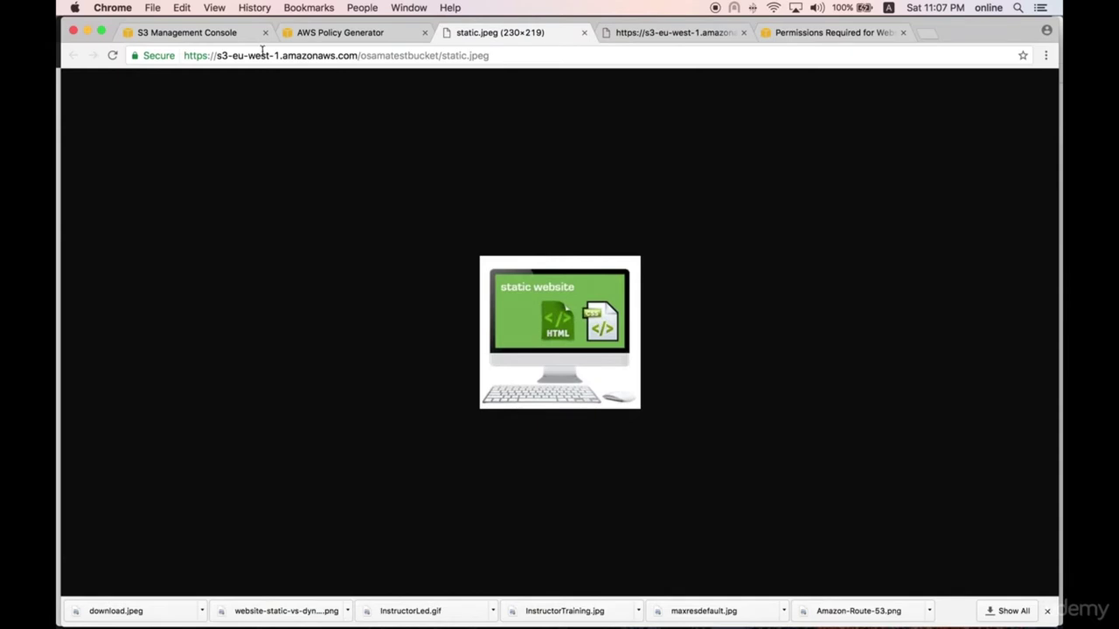
left_click(194, 33)
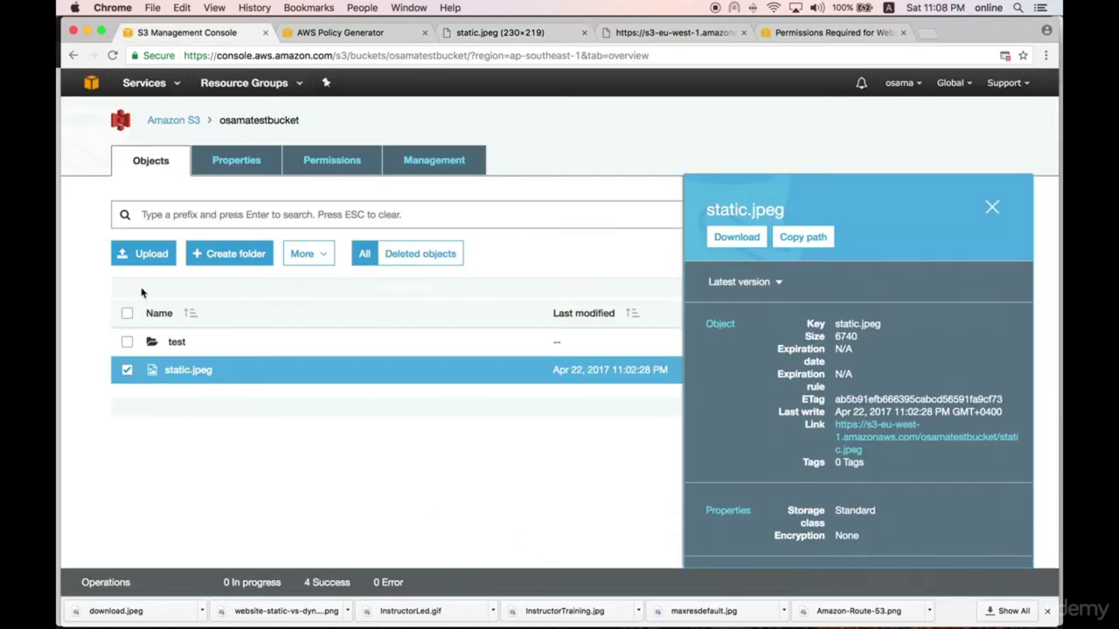
Step: Delete osamatestbucket from the bucket list, confirming with its pasted bucket name
left_click(126, 370)
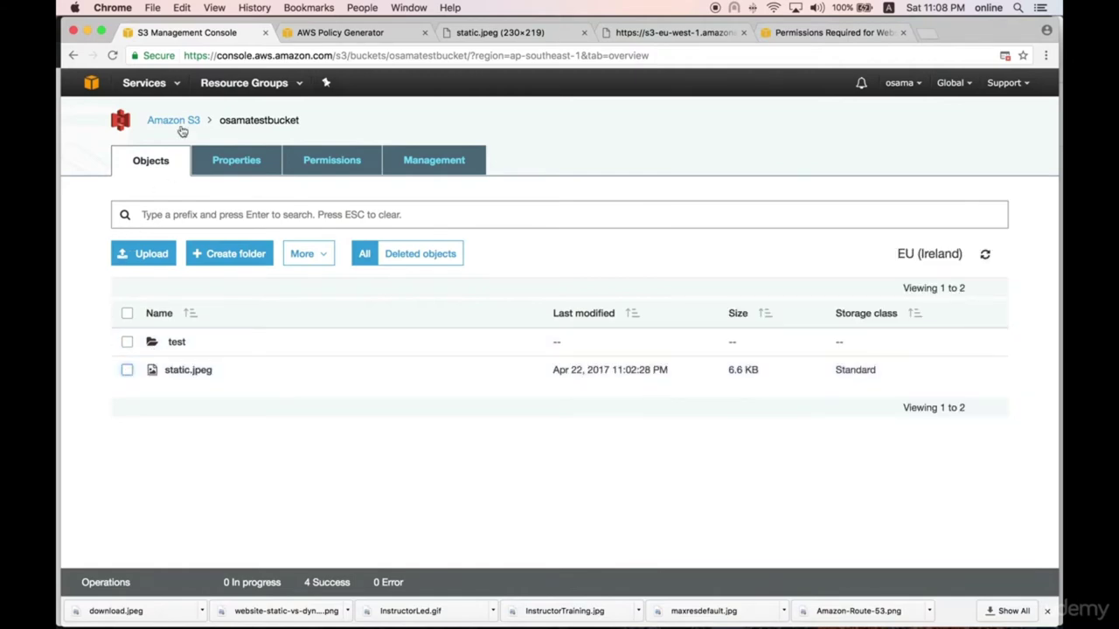
left_click(176, 124)
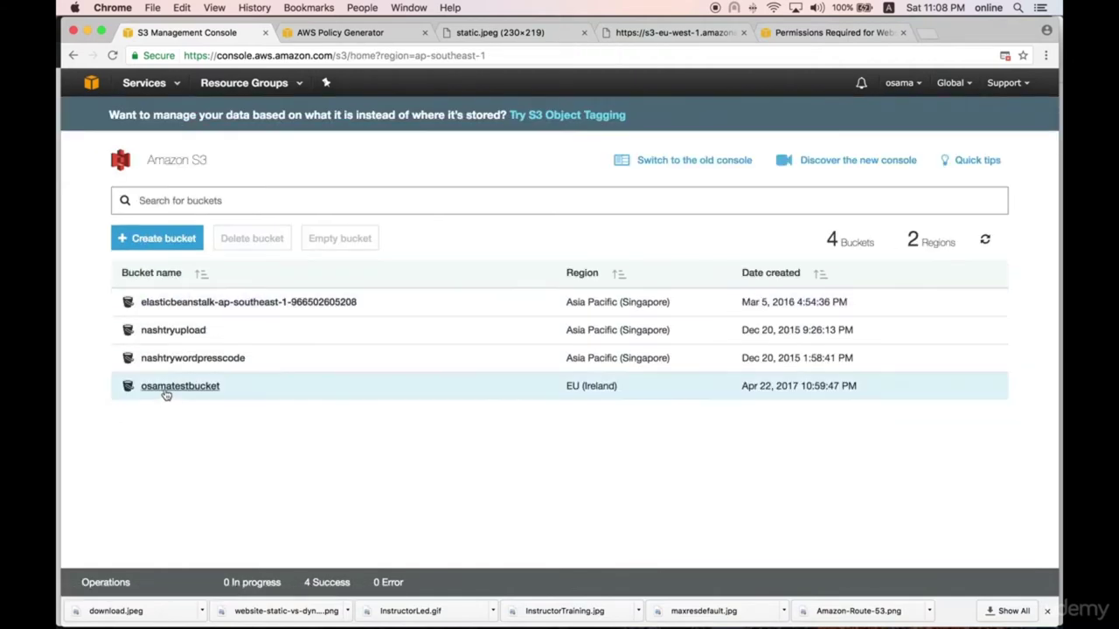
left_click(264, 392)
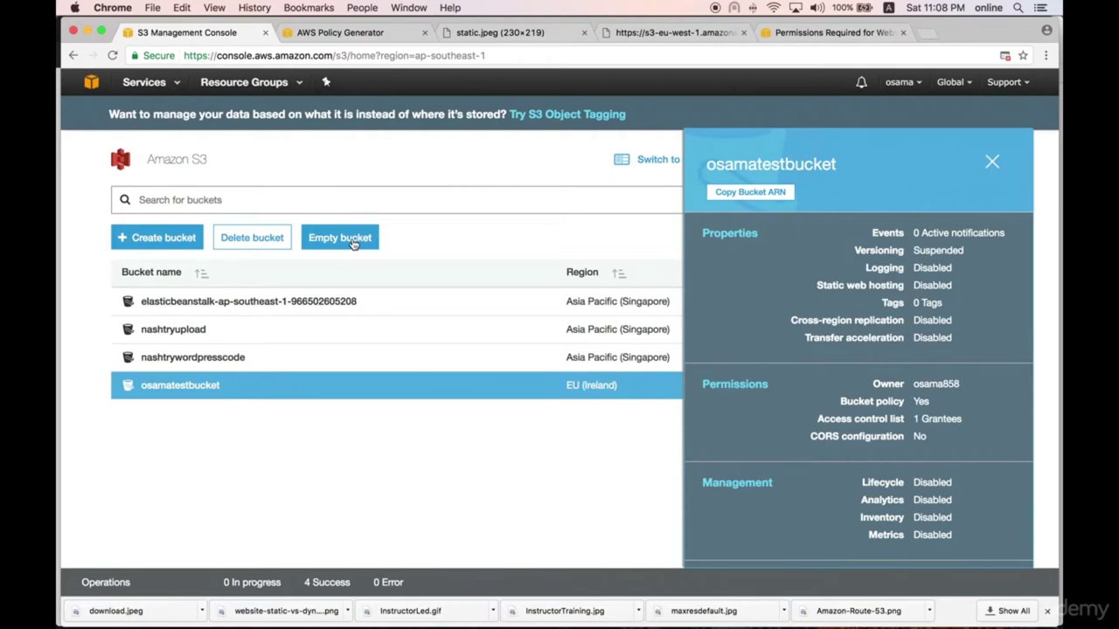
left_click(247, 245)
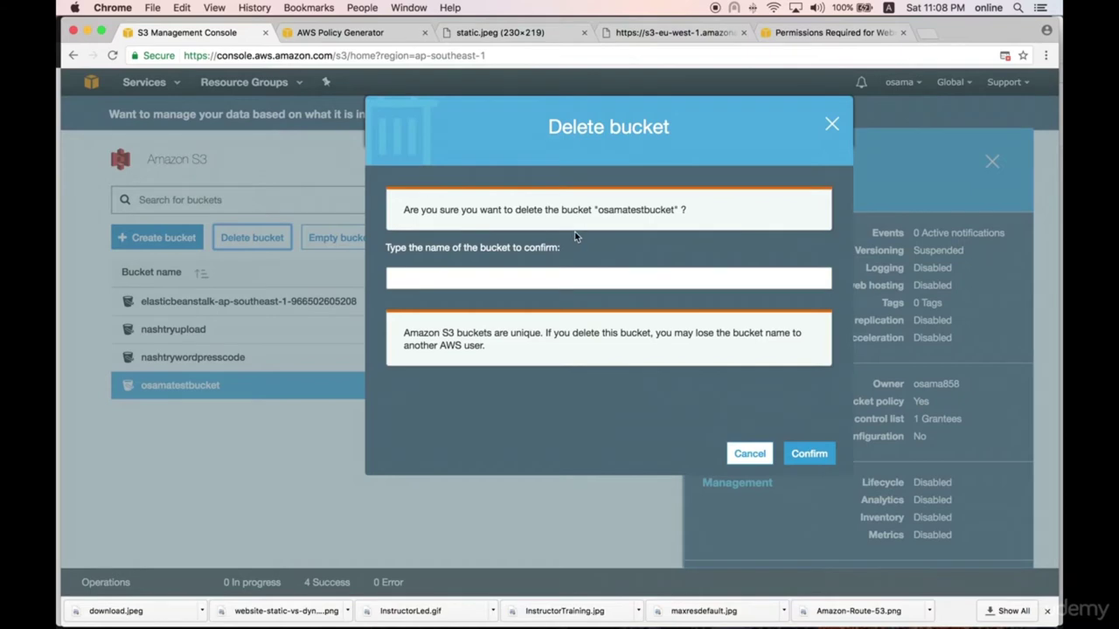
double_click(618, 212)
key("super+c")
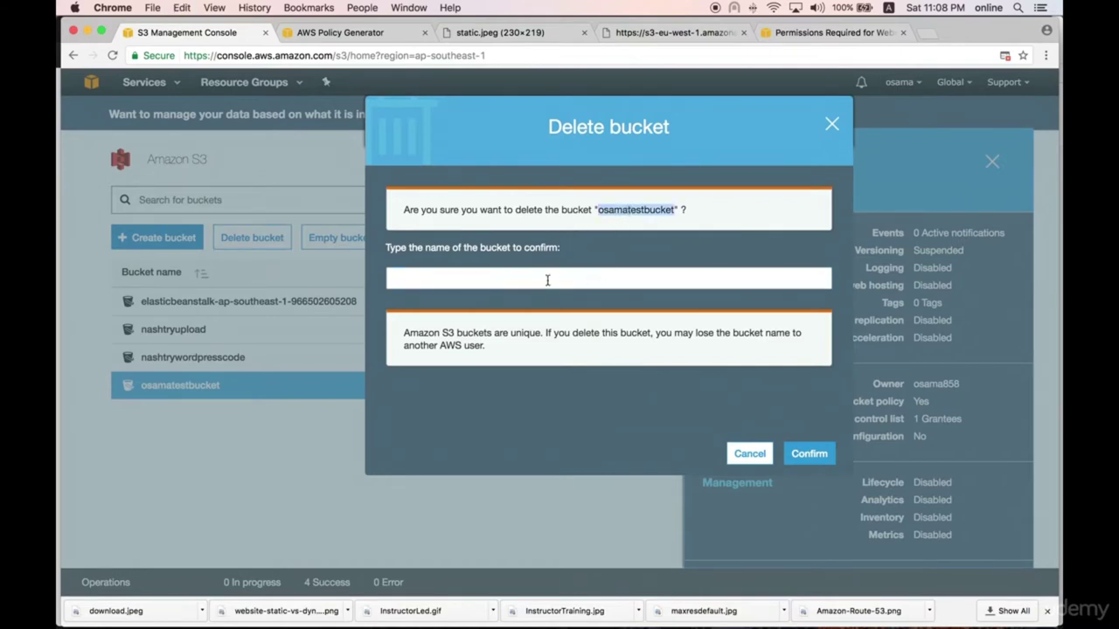
left_click(547, 279)
key("super+v")
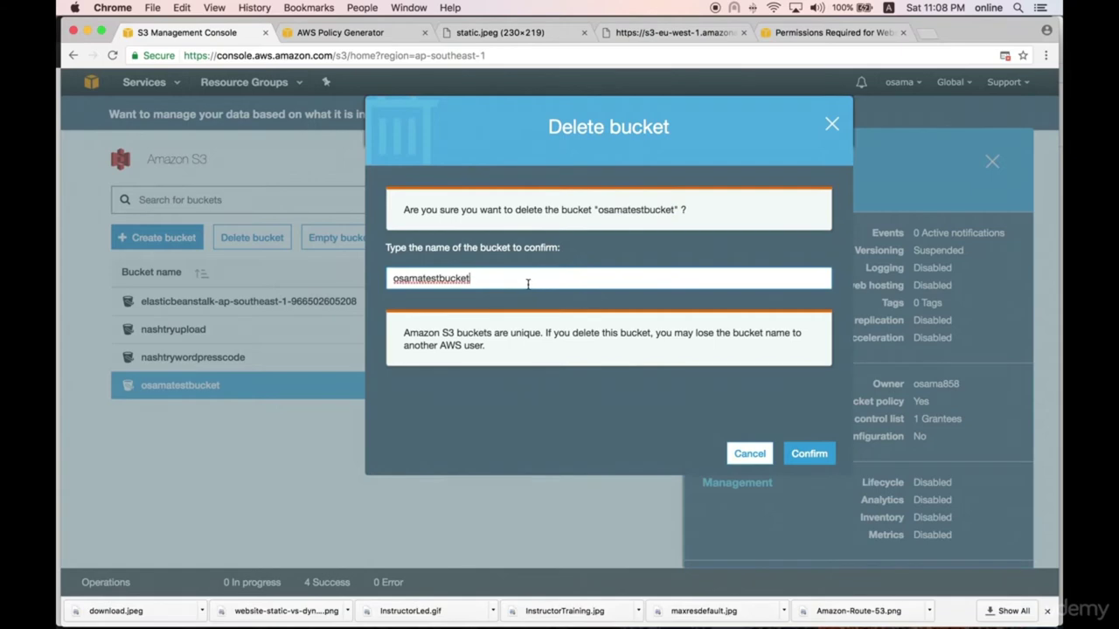
left_click(801, 457)
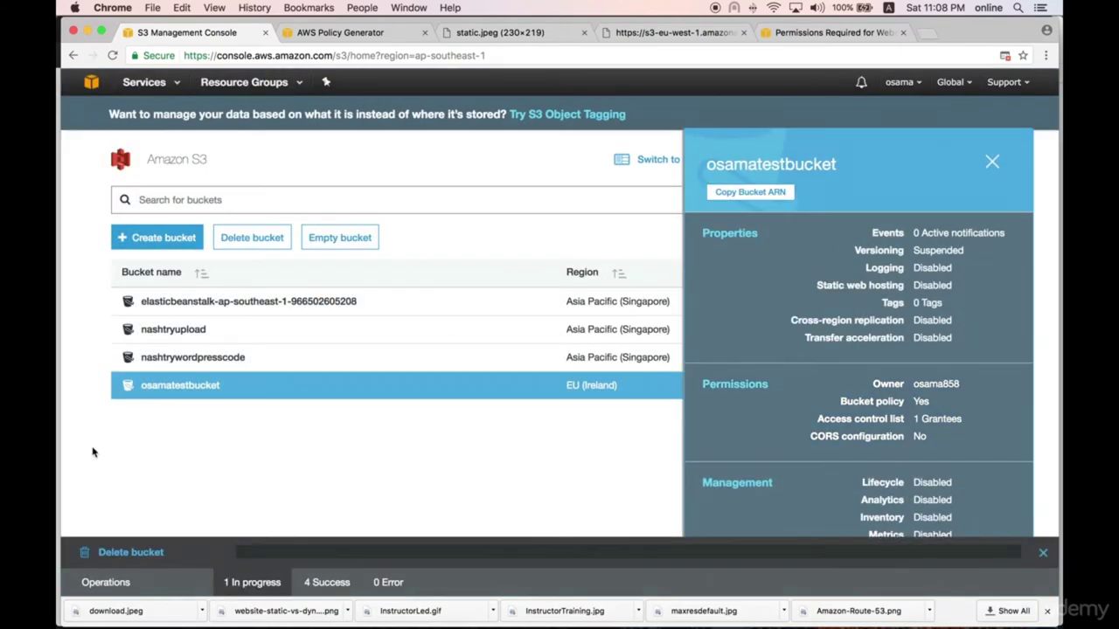
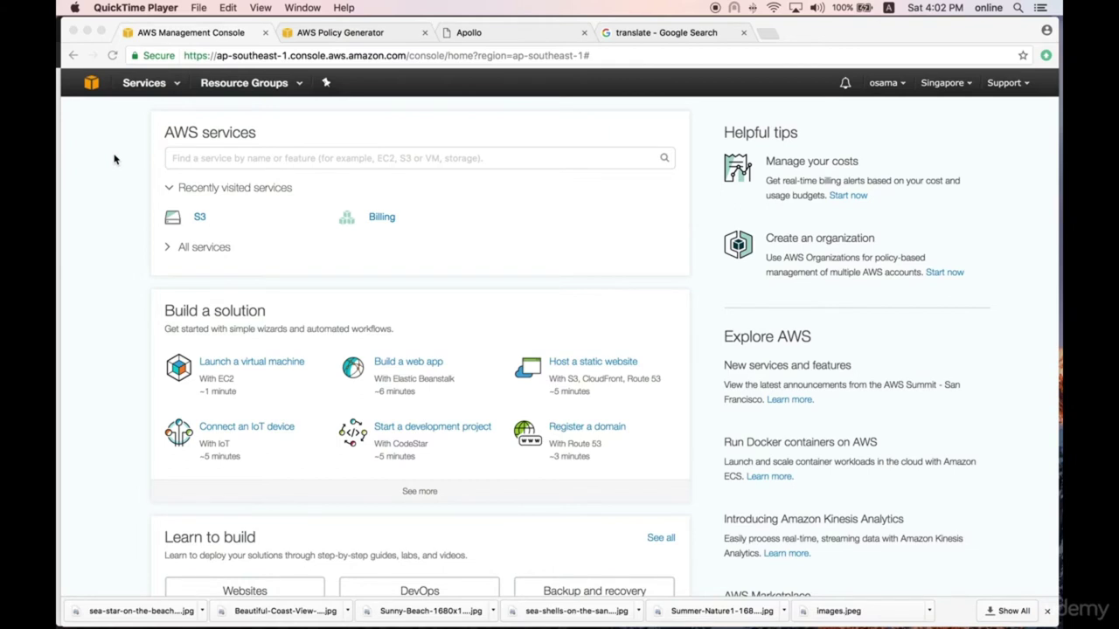
Step: Go to the S3 console from the Services list to see the four existing buckets
left_click(171, 91)
left_click(173, 92)
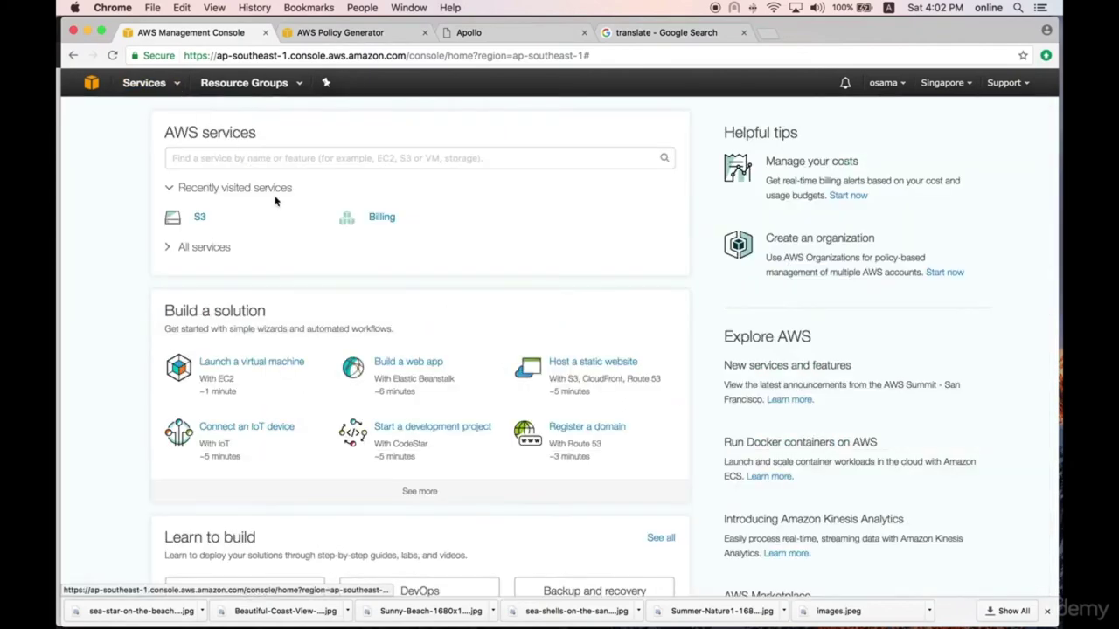
left_click(177, 86)
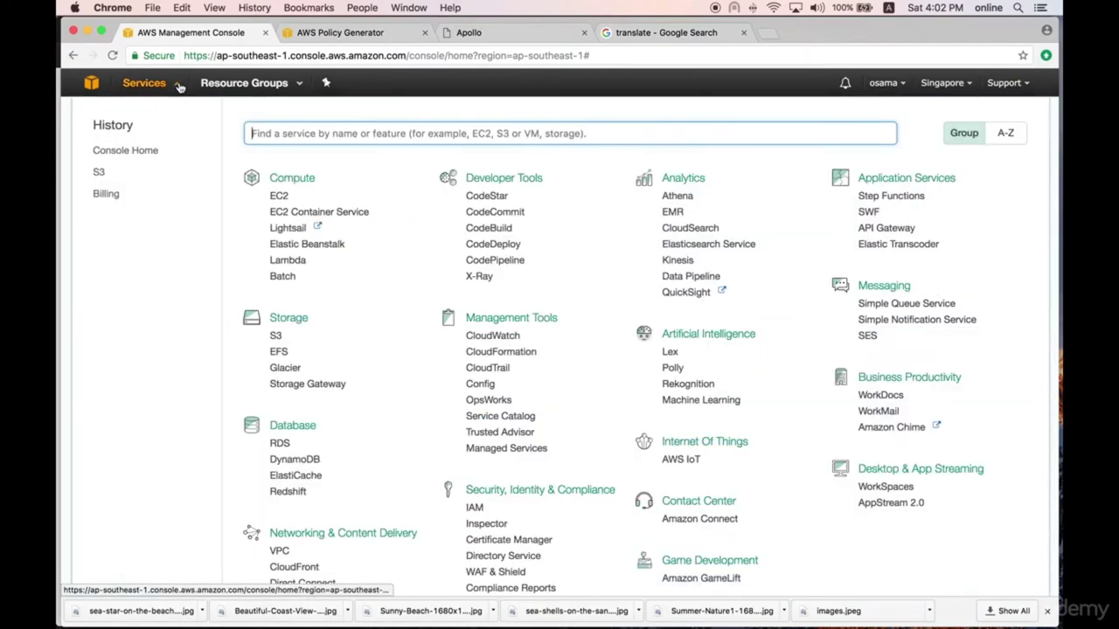
left_click(276, 336)
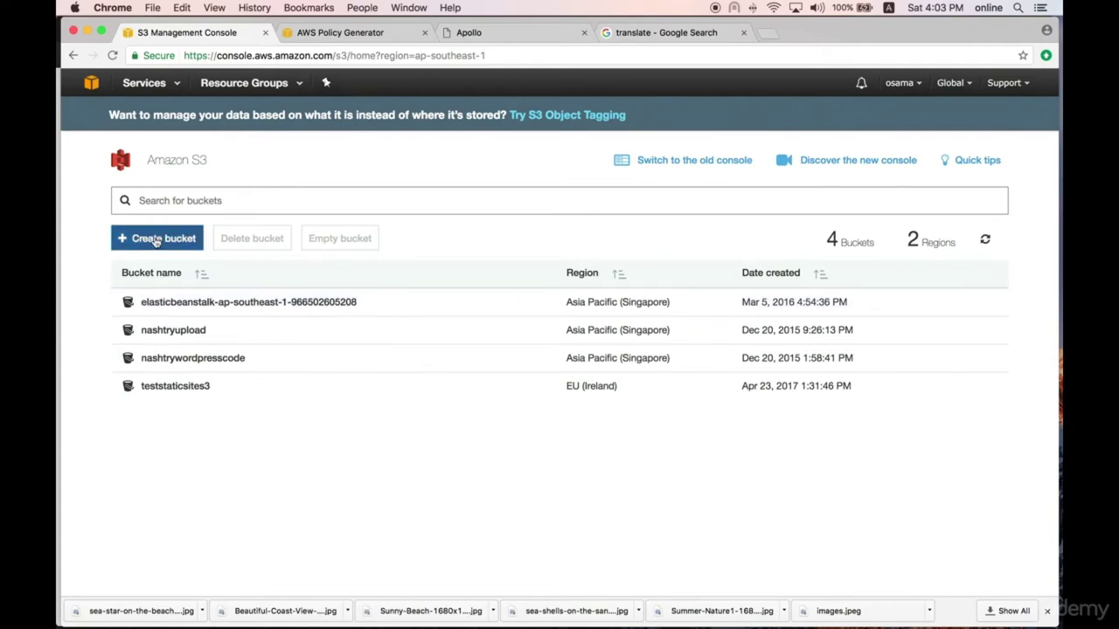
Step: Create a bucket named nashtry.com in the EU (Ireland) region
left_click(156, 239)
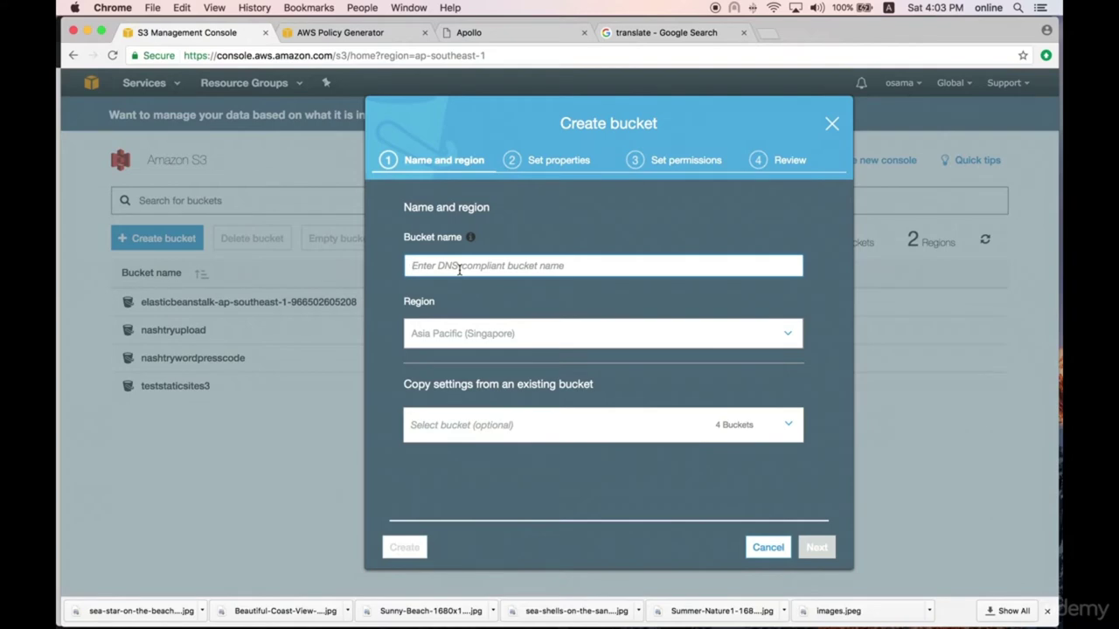
left_click(459, 267)
type("nashtr")
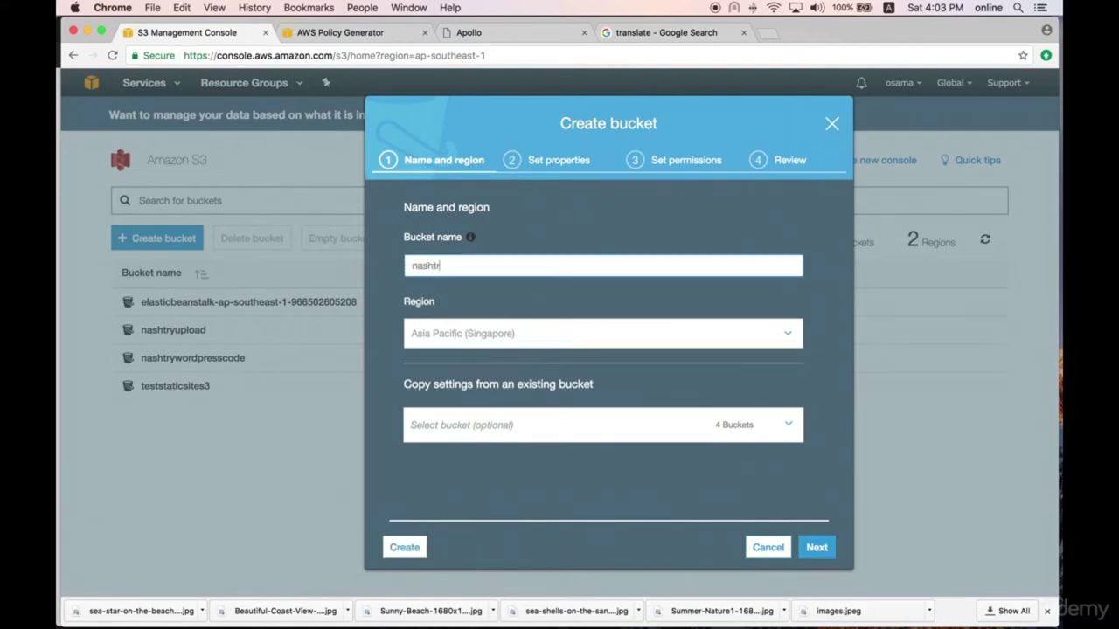
type("y.com")
left_click(776, 336)
scroll(559, 429, "down", 3)
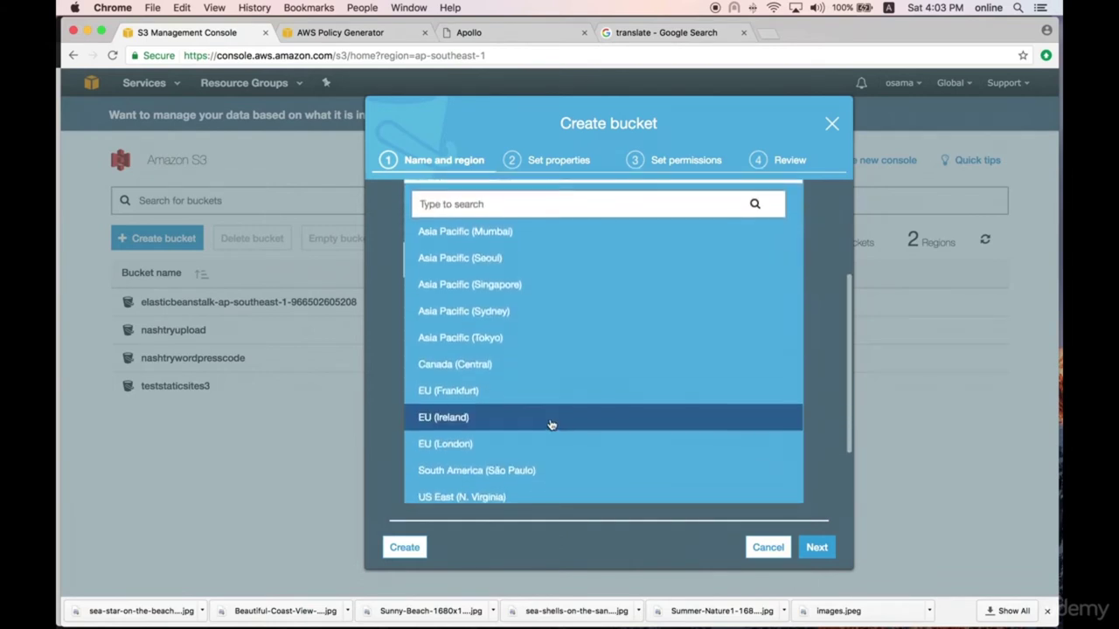
left_click(513, 416)
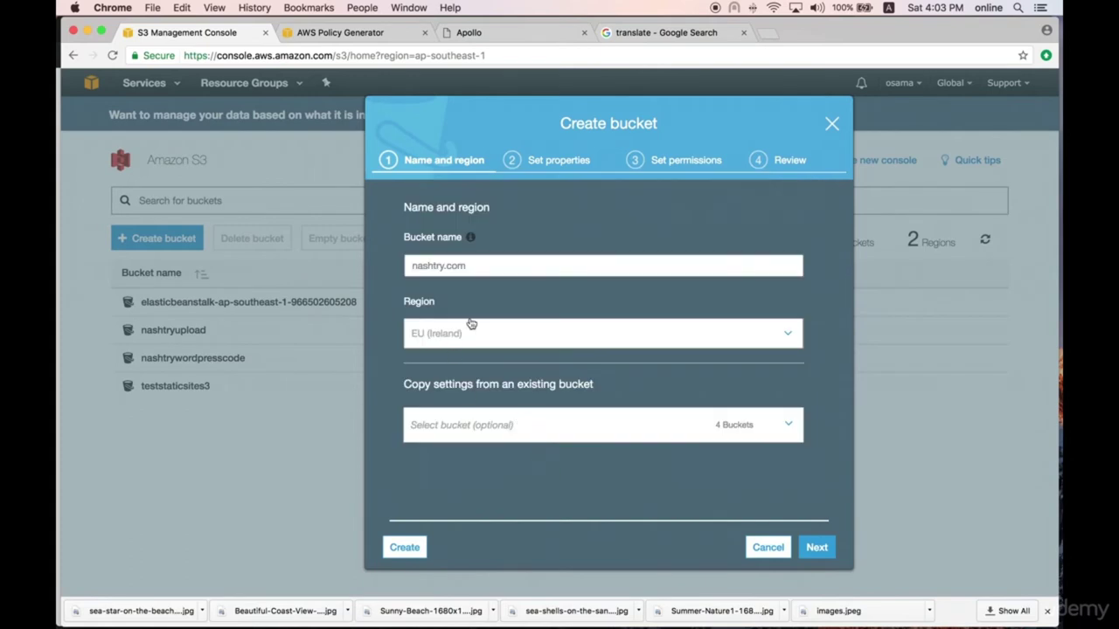
left_click(409, 549)
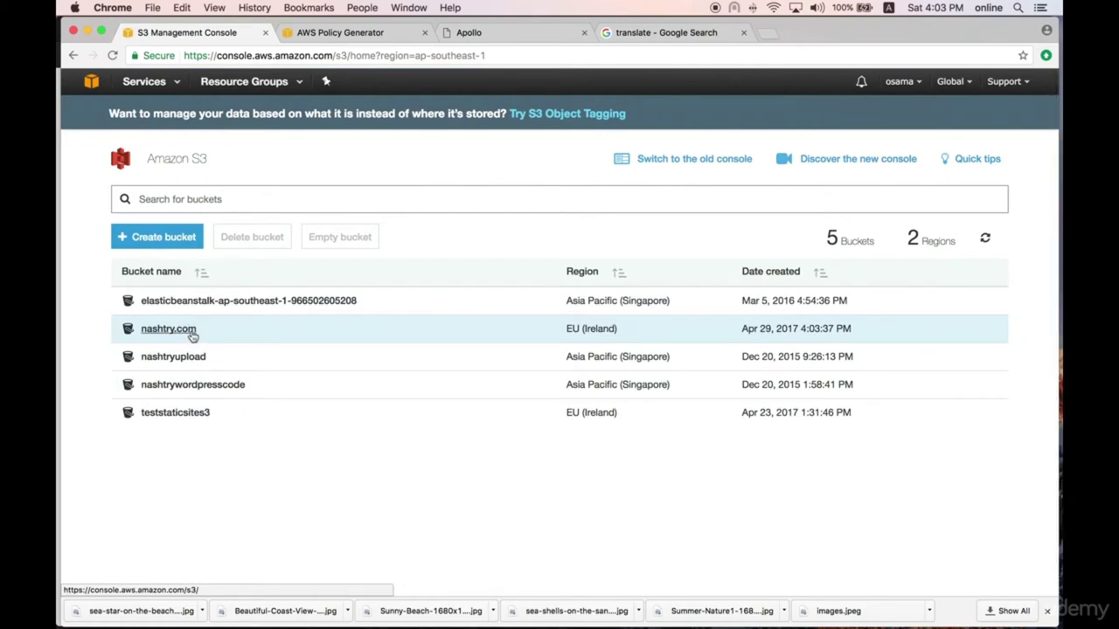
Step: Open the nashtry.com bucket and start a file upload
left_click(168, 329)
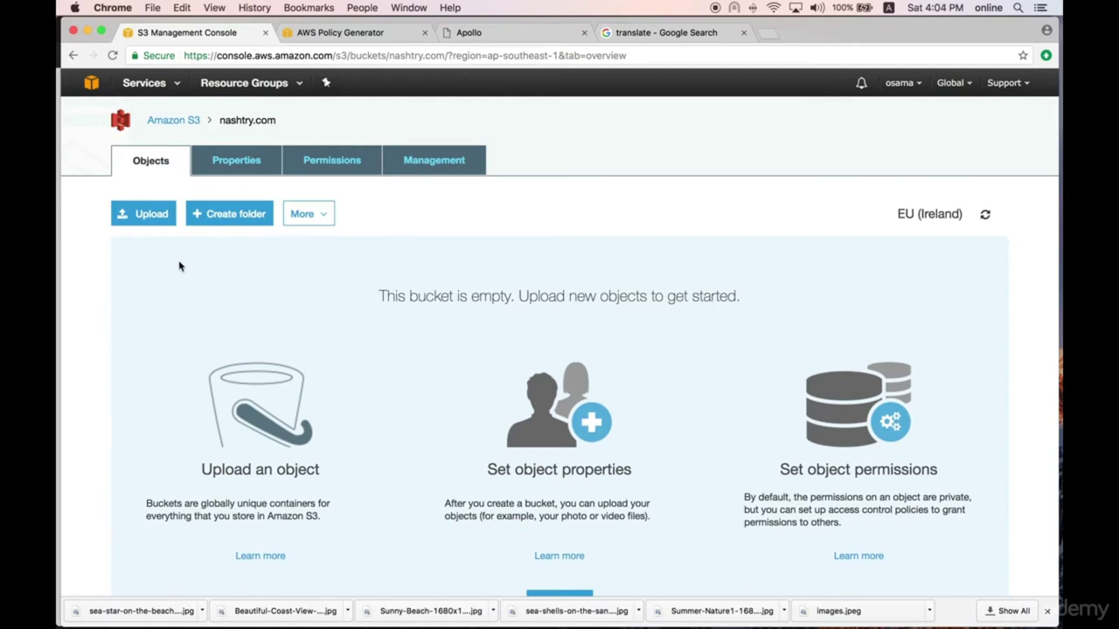
left_click(151, 217)
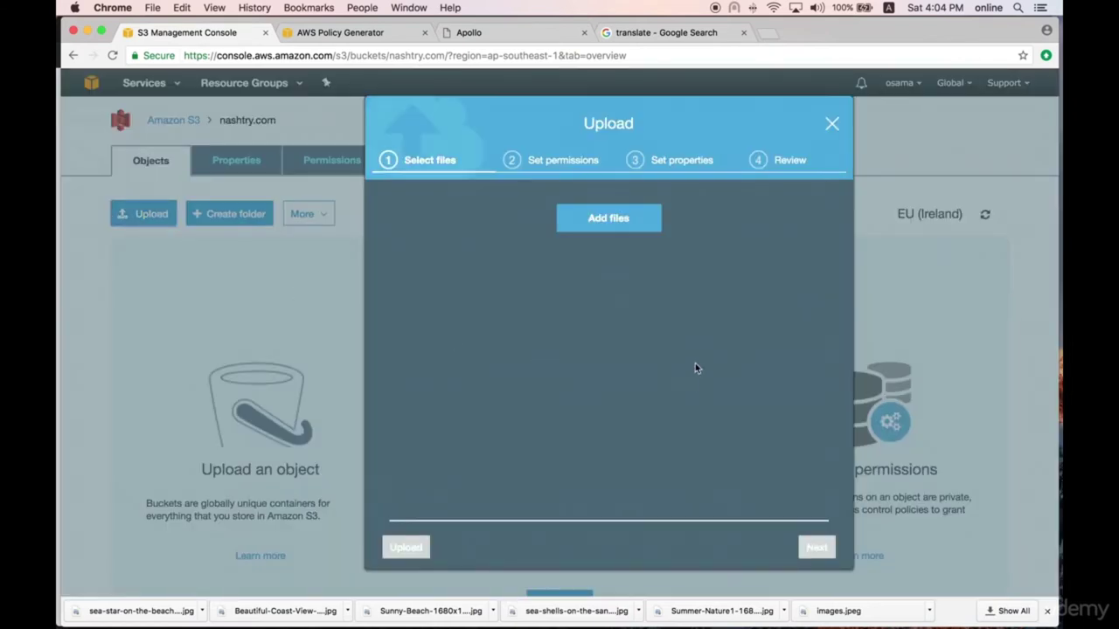
Step: Upload index.html from the static site folder into nashtry.com
left_click(598, 229)
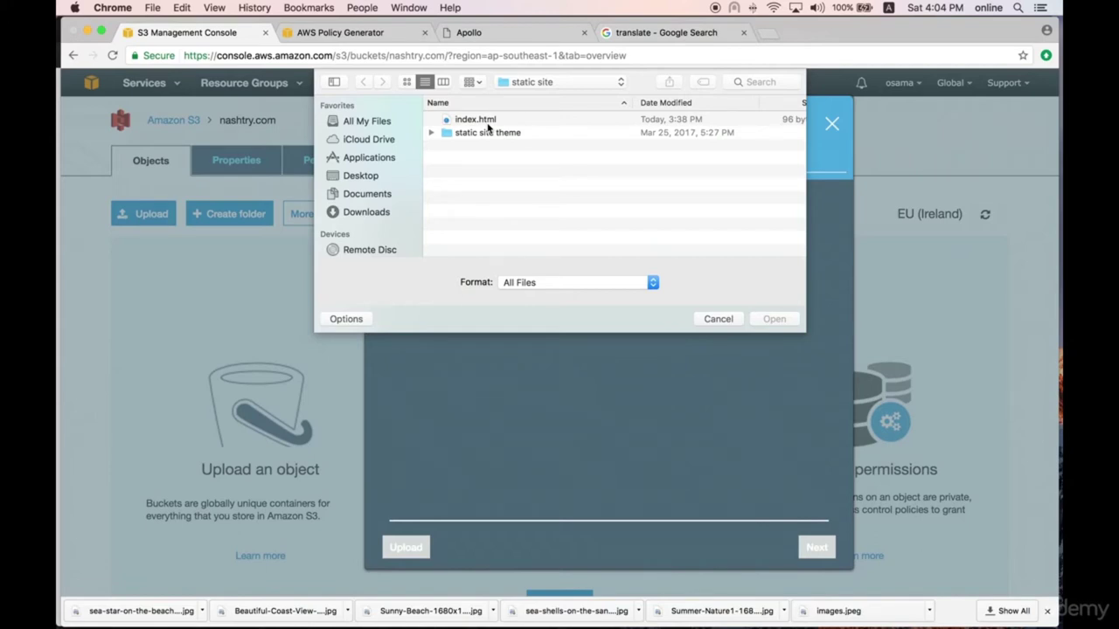
key("super+Tab")
key("super+Tab")
key("super+Tab")
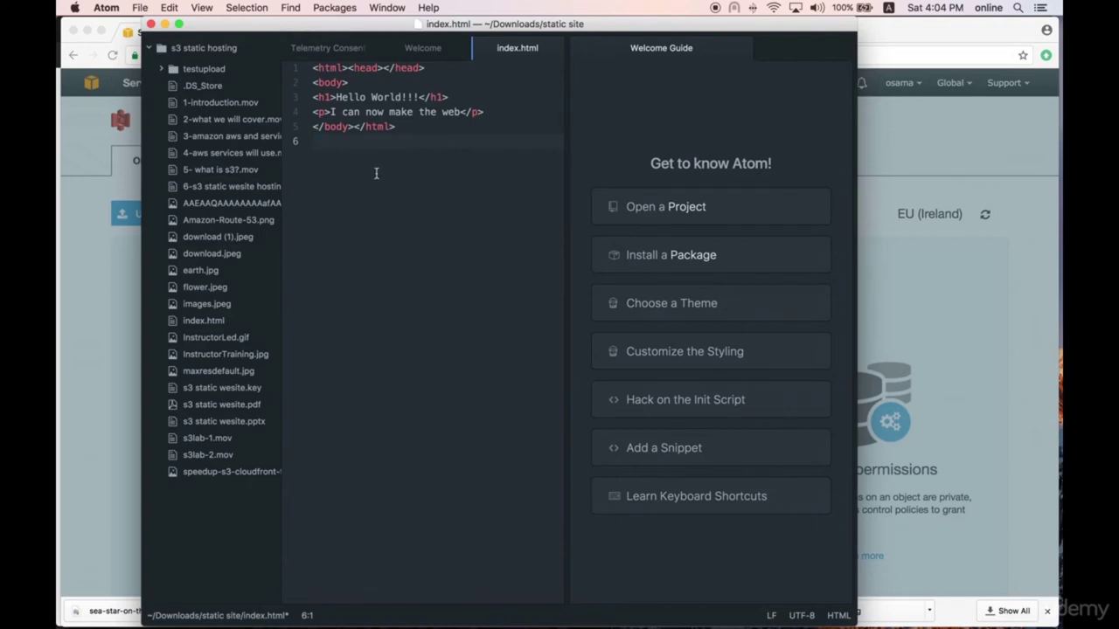
key("super+Tab")
key("super+Tab")
key("super+Tab")
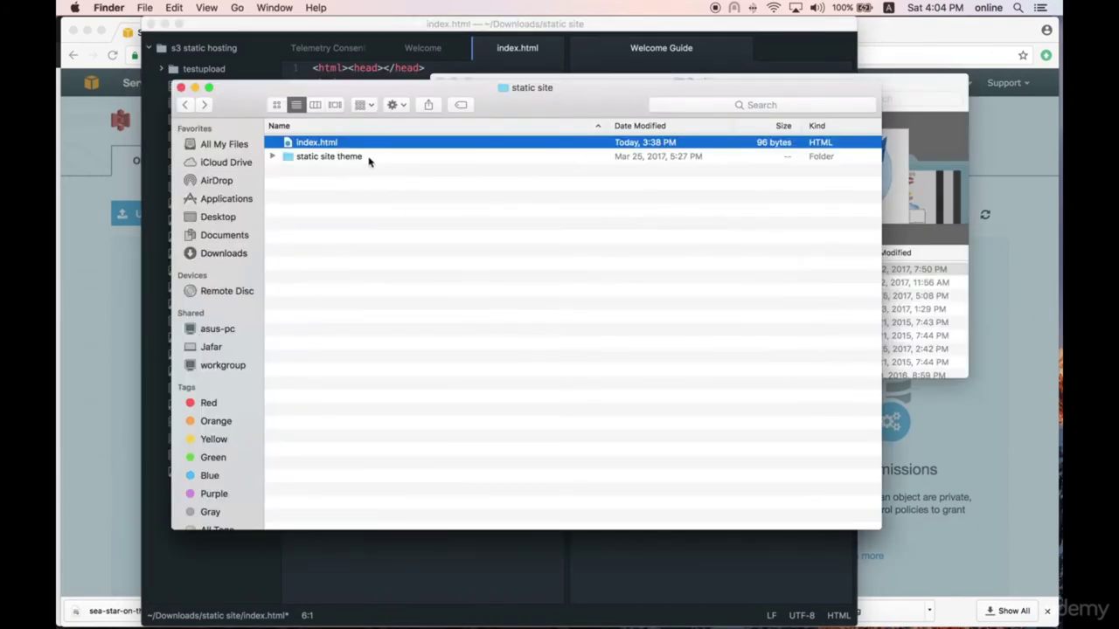
key("super+Tab")
key("super+Tab")
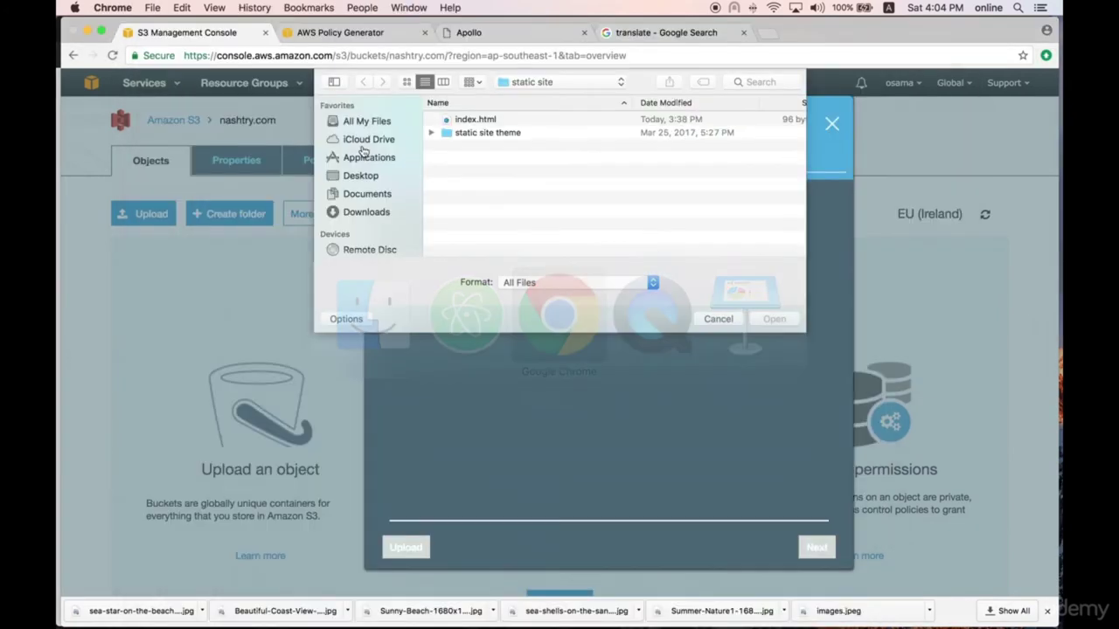
left_click(477, 123)
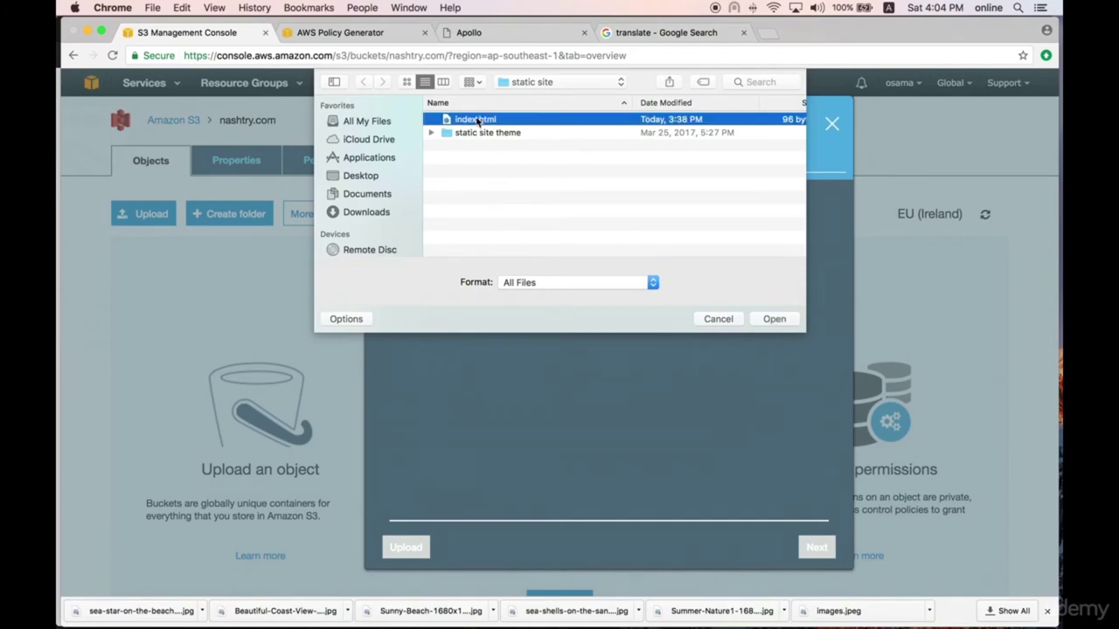
left_click(774, 319)
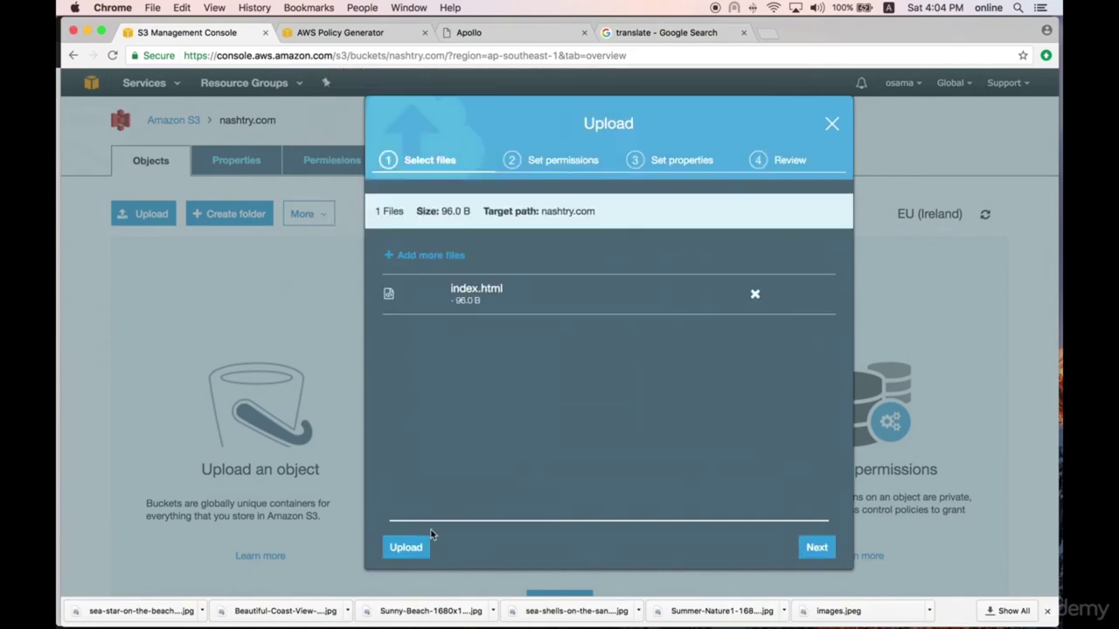
left_click(406, 549)
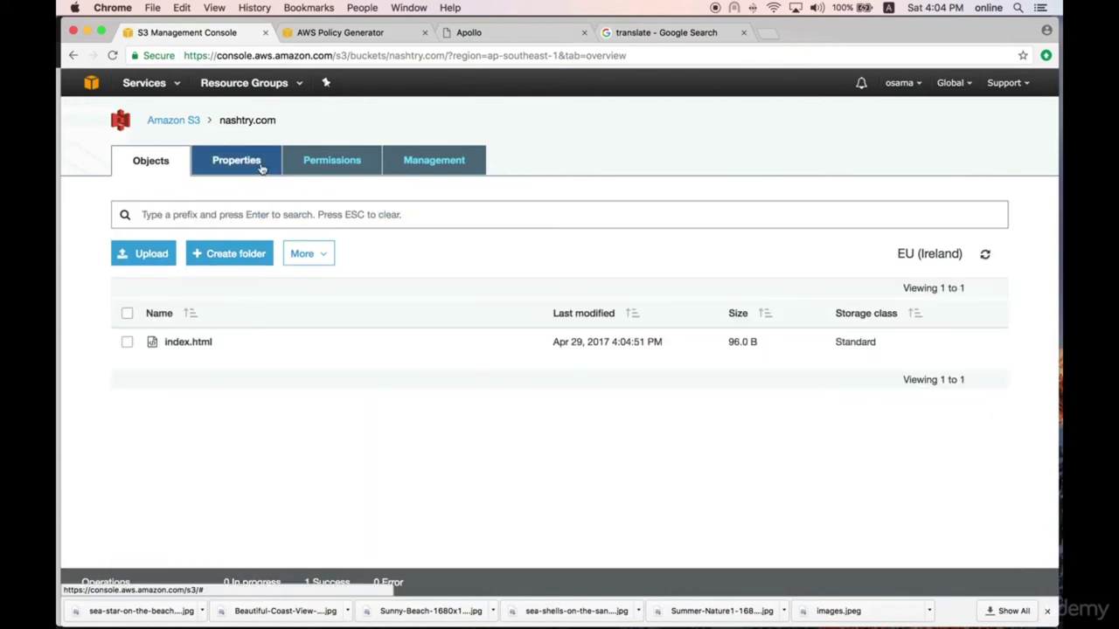
Step: Test index.html's object link, which returns Access Denied, then deselect the object
left_click(261, 168)
left_click(175, 168)
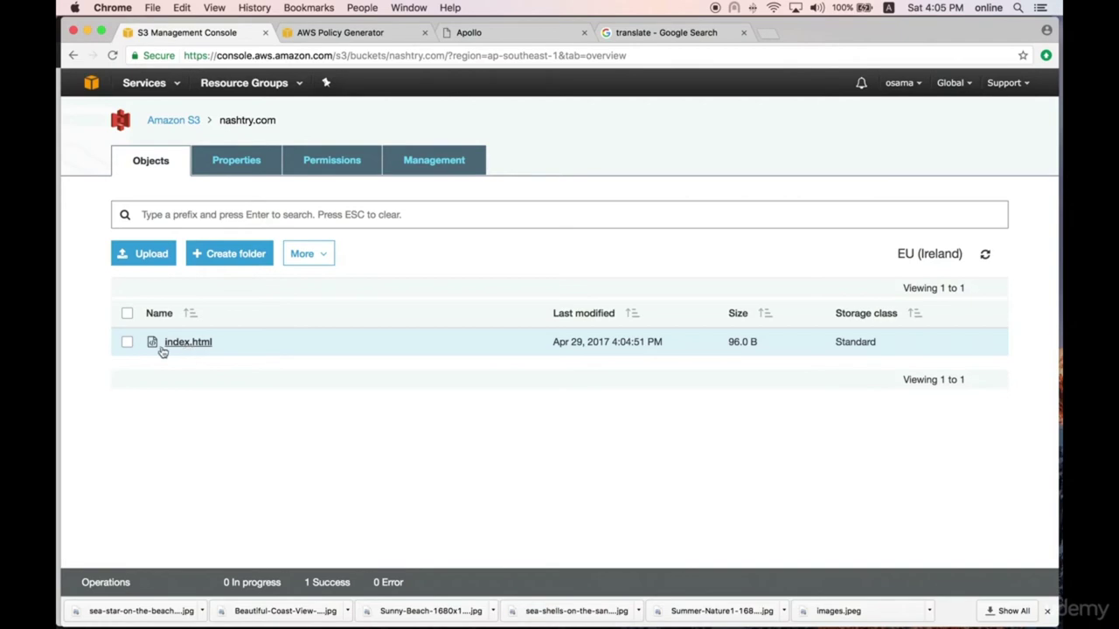
left_click(128, 342)
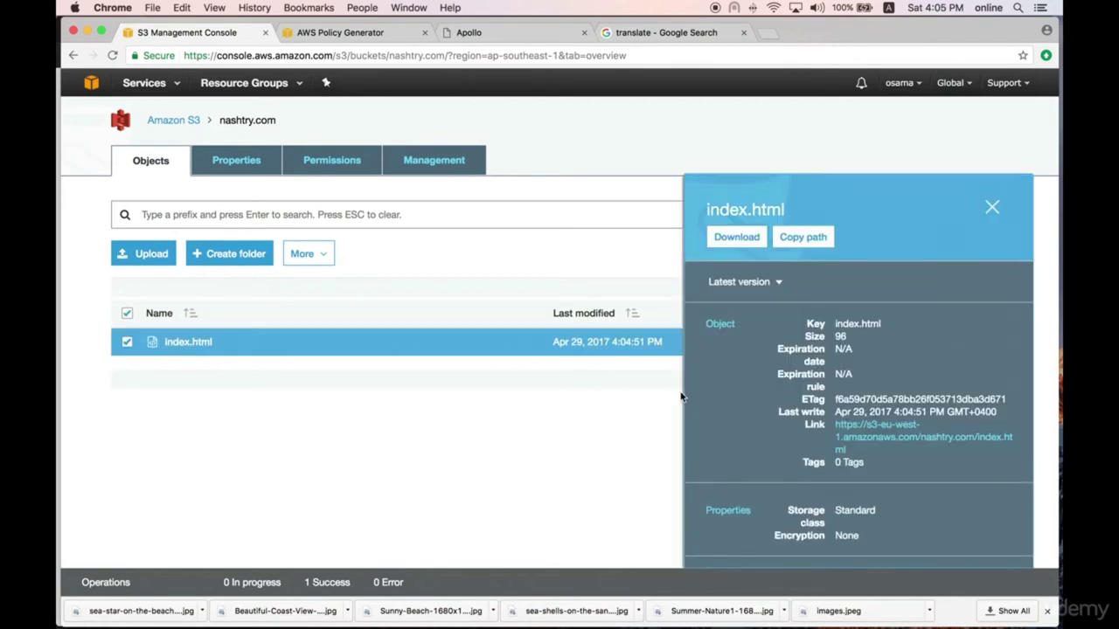
left_click(885, 443, "super")
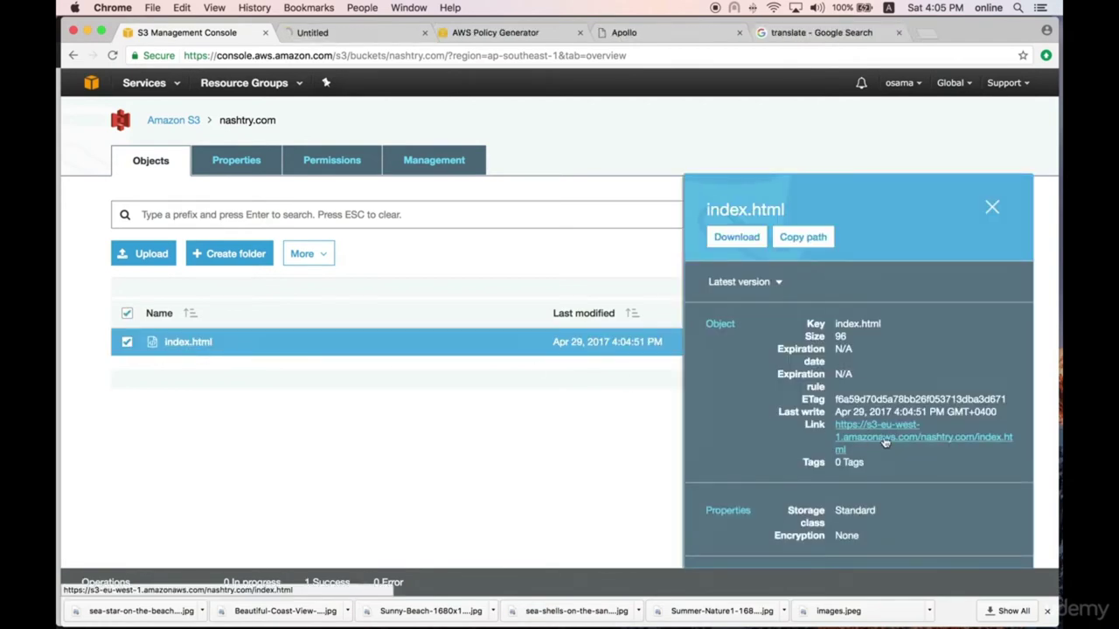
left_click(330, 33)
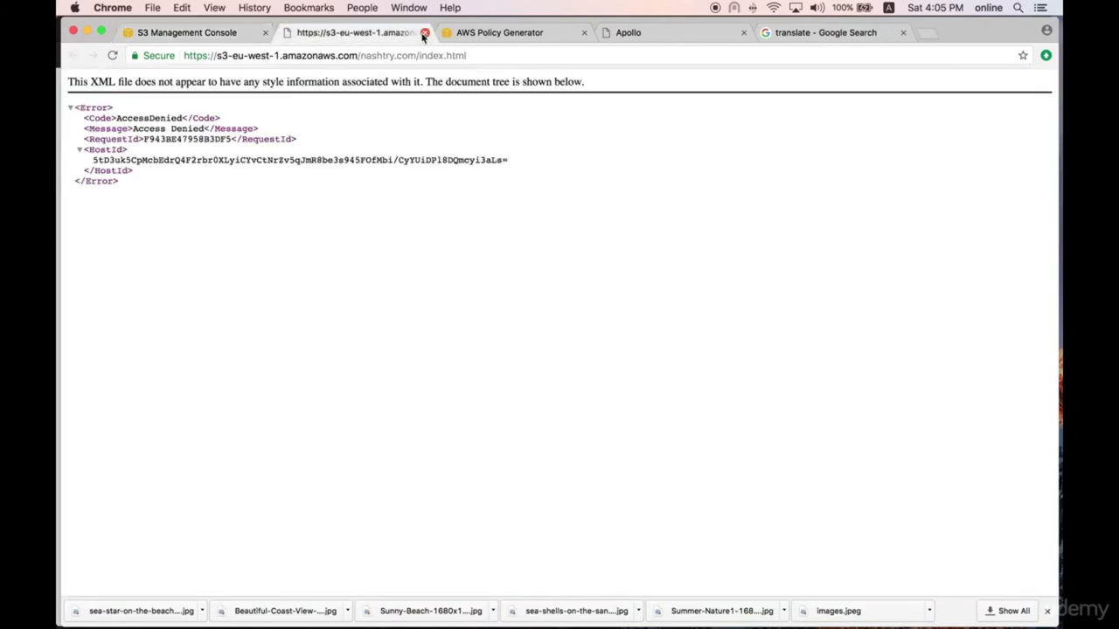
left_click(425, 32)
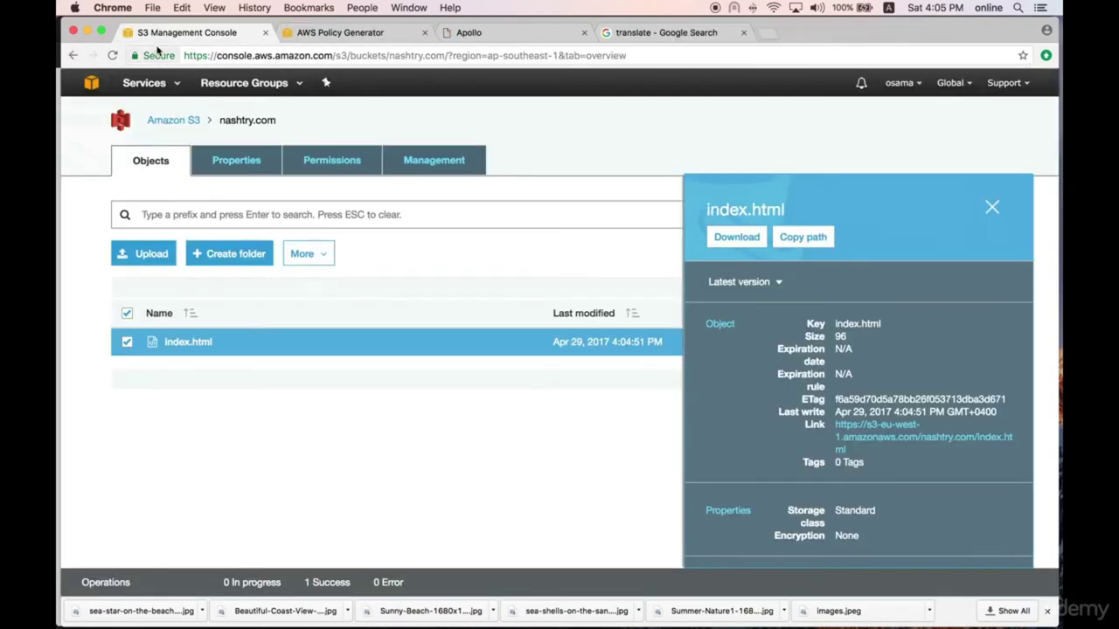
left_click(127, 341)
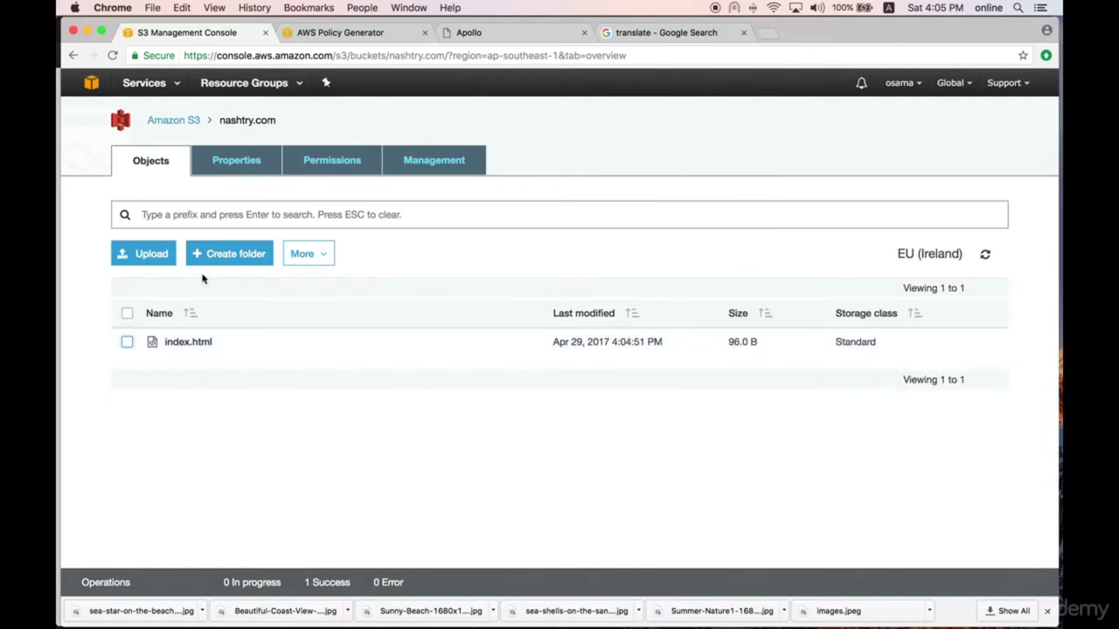
Step: Enable static website hosting on nashtry.com with index.htm as the index document
left_click(227, 166)
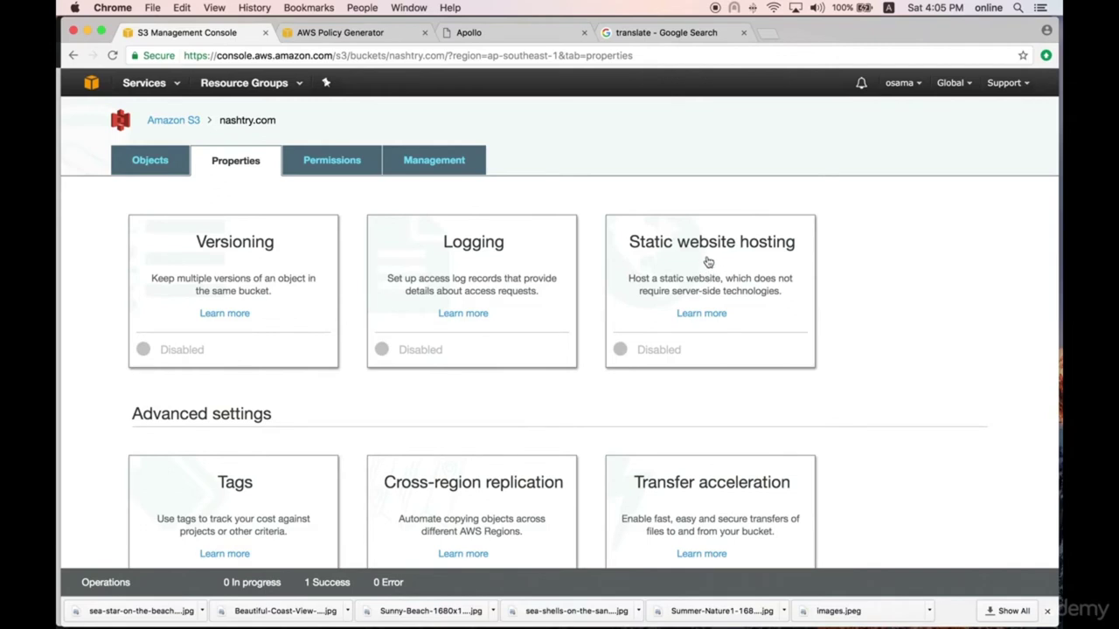
left_click(710, 263)
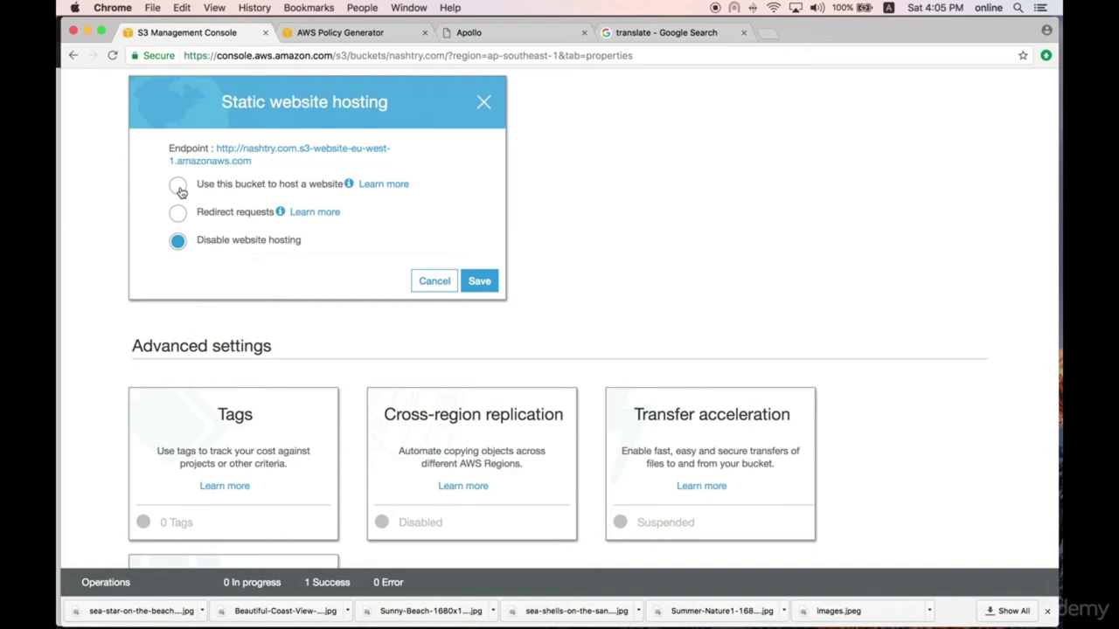
left_click(178, 187)
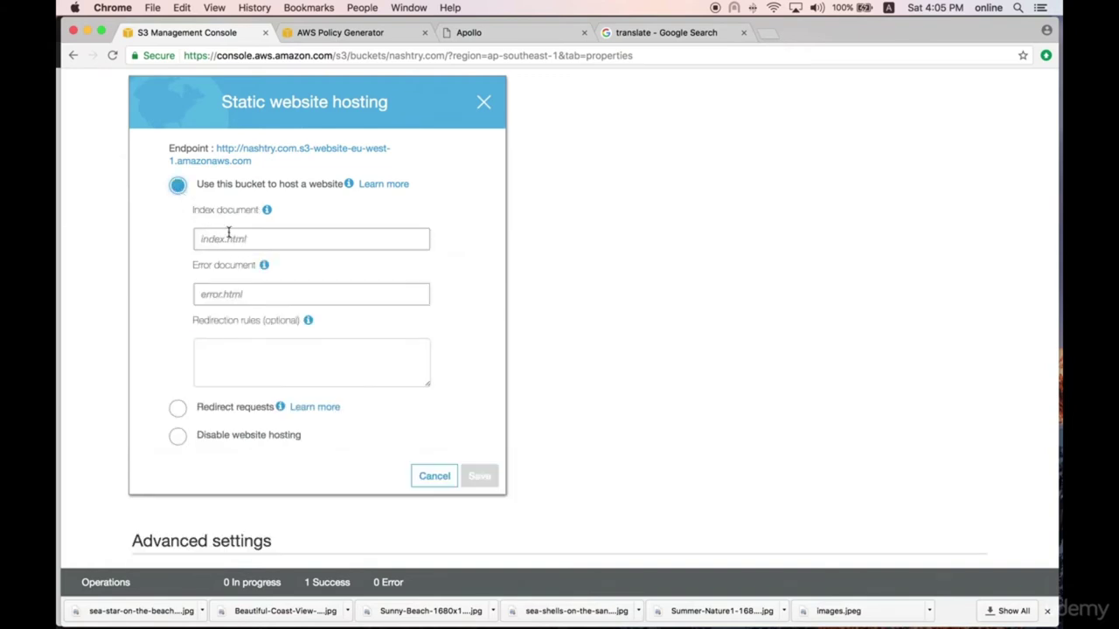
left_click(243, 243)
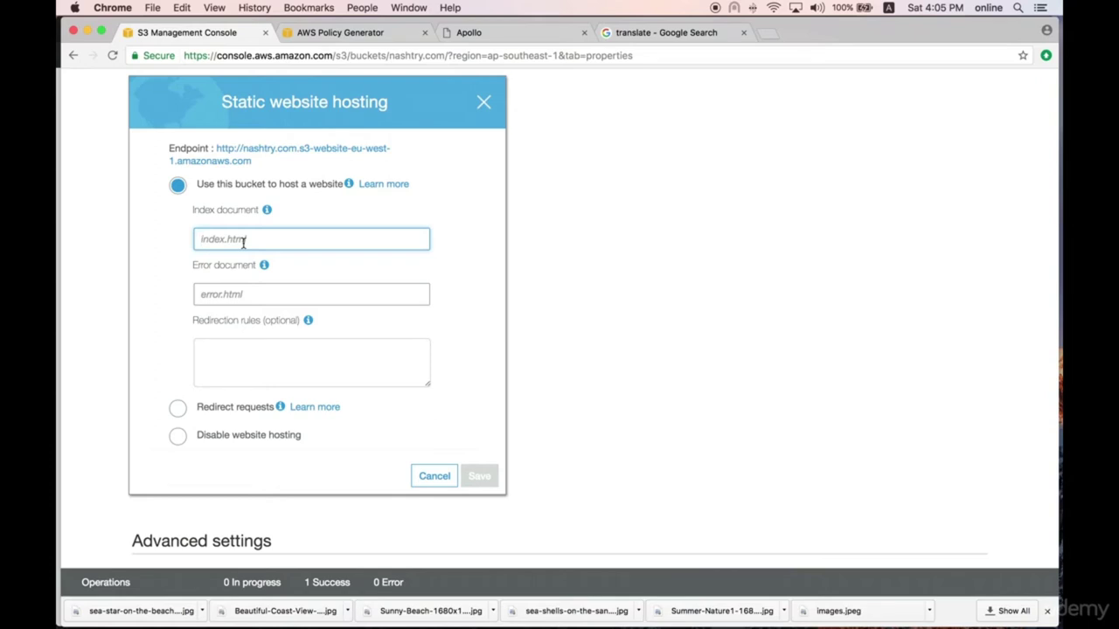
type("index.htm")
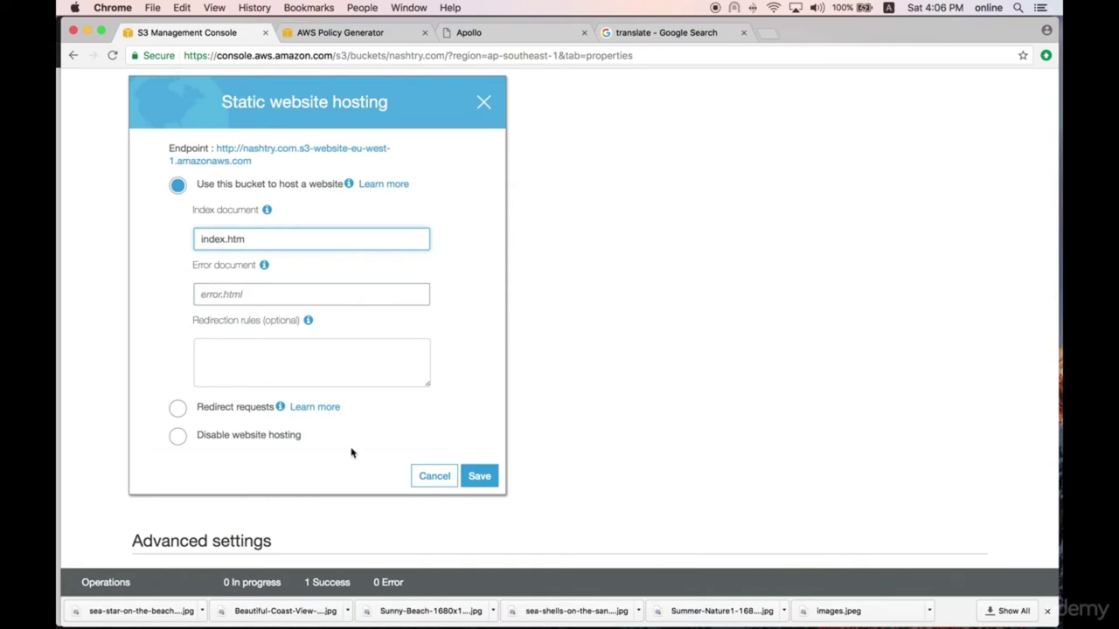
left_click(484, 483)
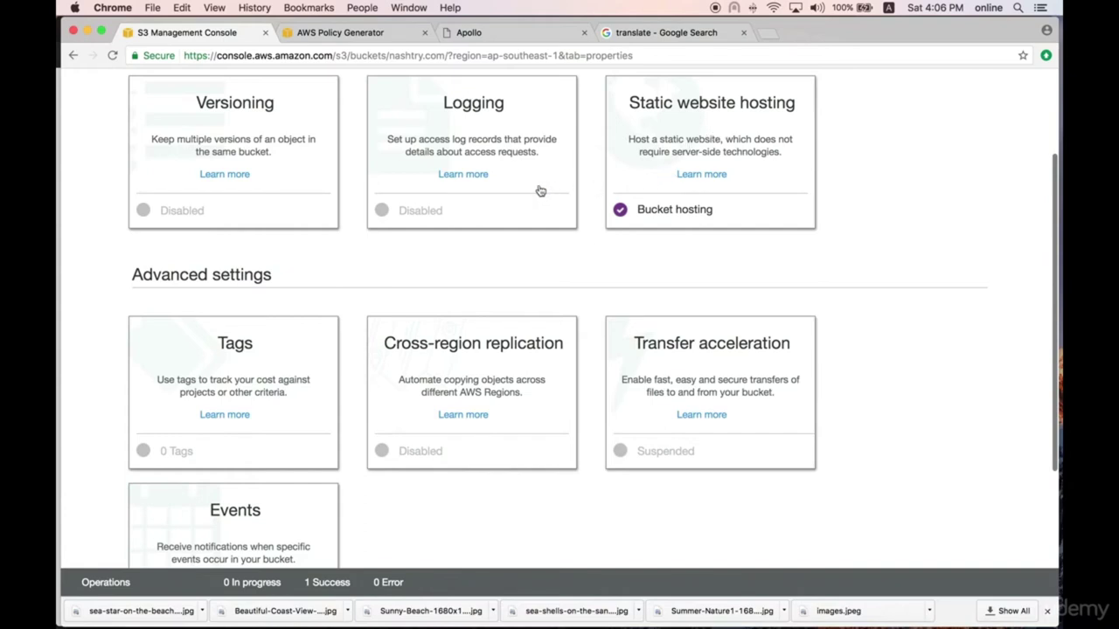
scroll(539, 189, "up", 3)
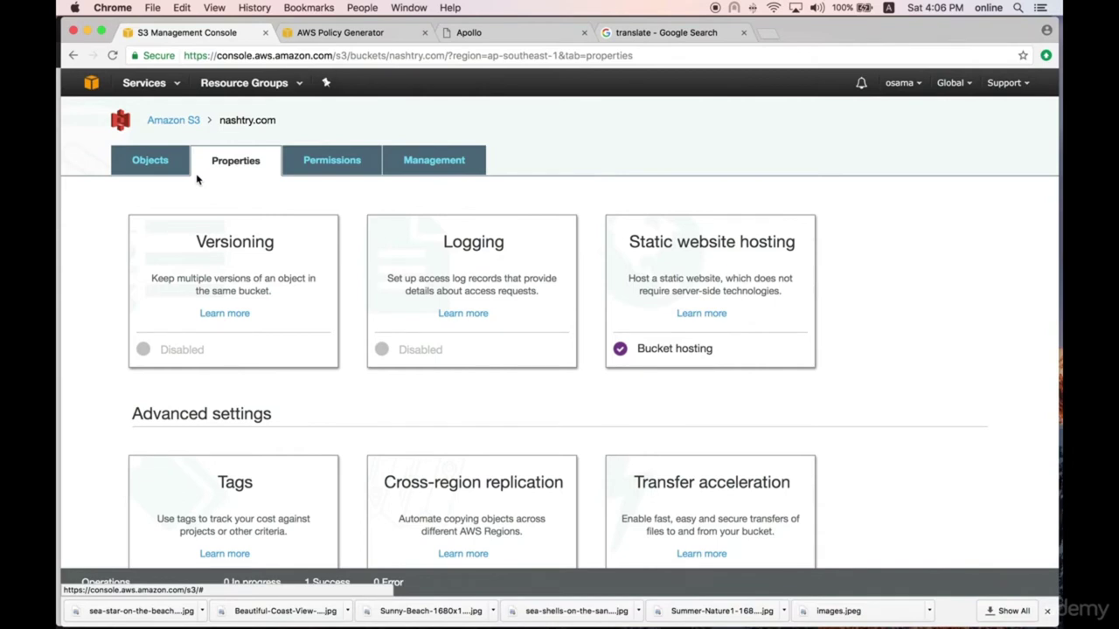
Step: Show the empty Bucket Policy editor under nashtry.com's Permissions
left_click(318, 165)
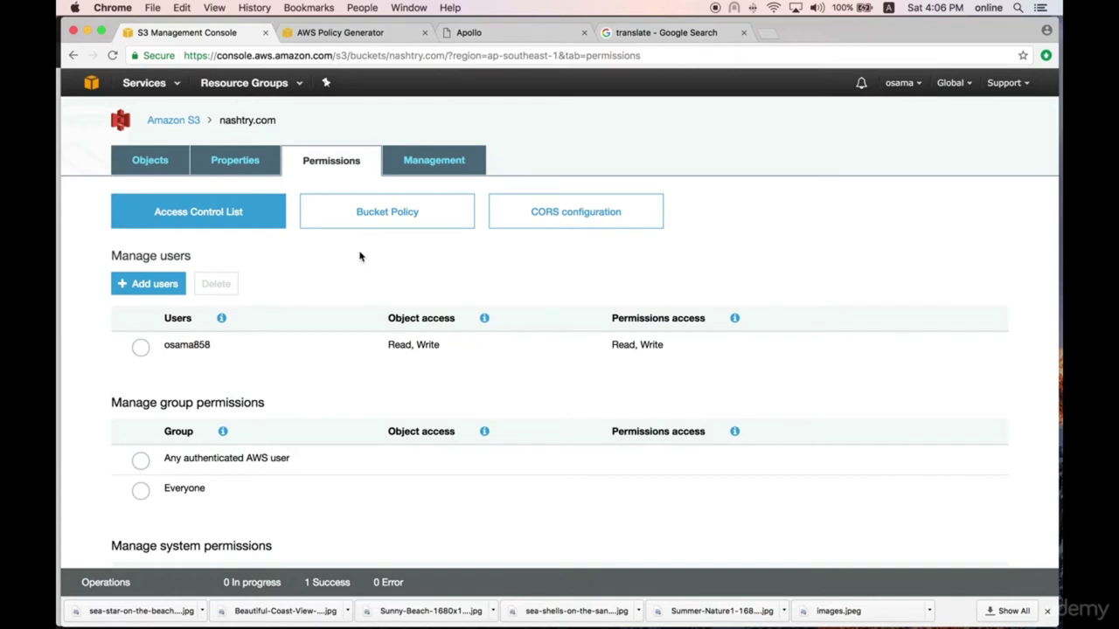
left_click(368, 218)
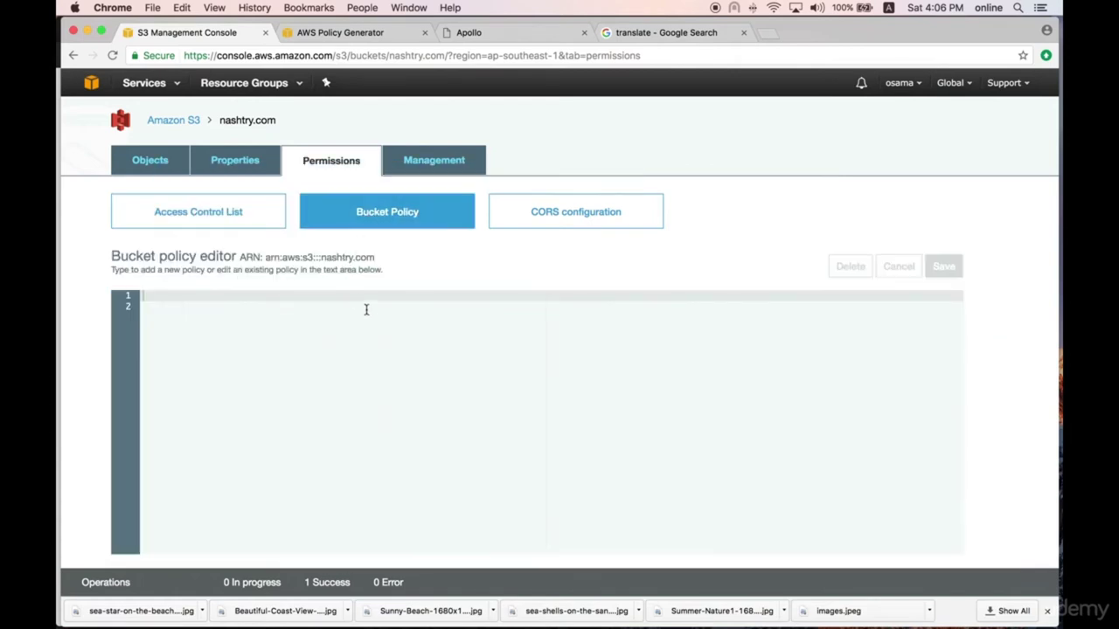
scroll(358, 312, "down", 3)
Step: Open the AWS Policy Generator and enter * as the principal
left_click(232, 430)
scroll(487, 338, "down", 5)
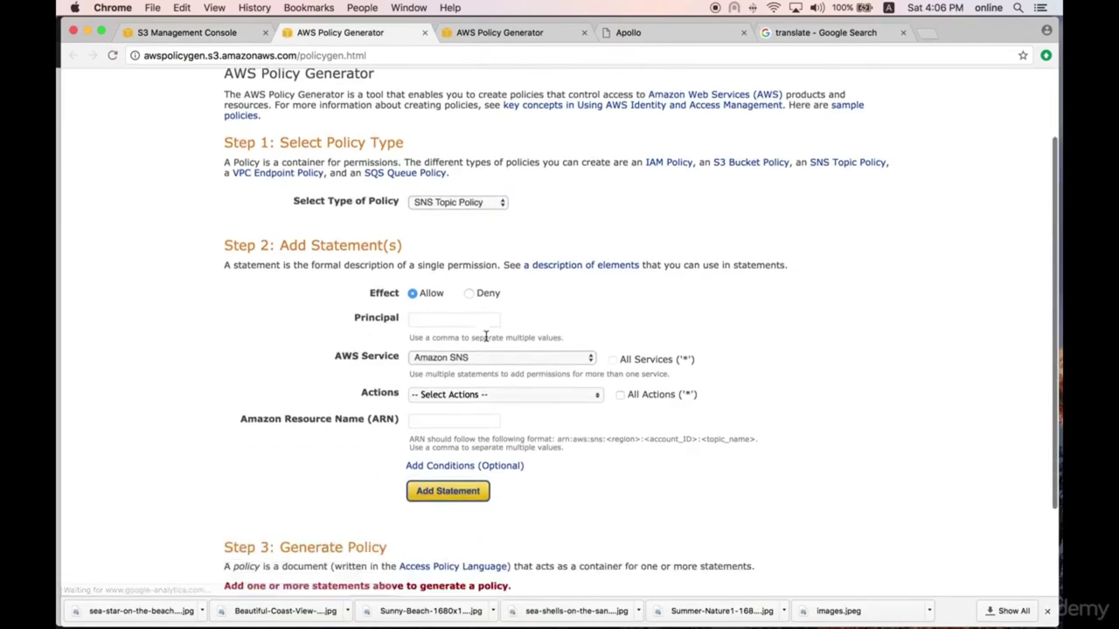
left_click(440, 216)
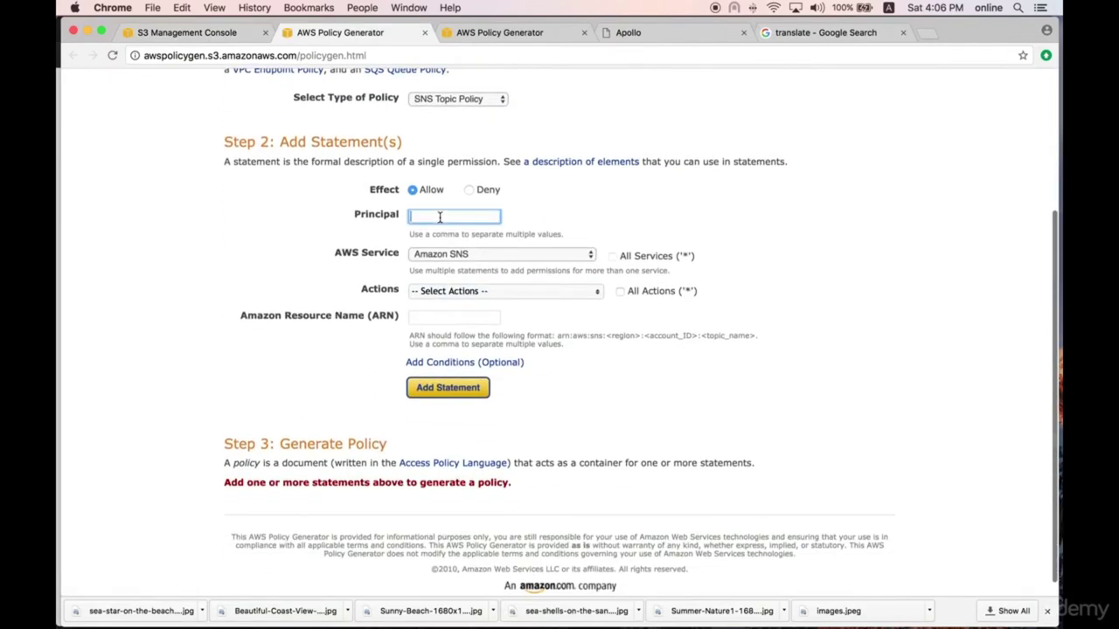
left_click(603, 204)
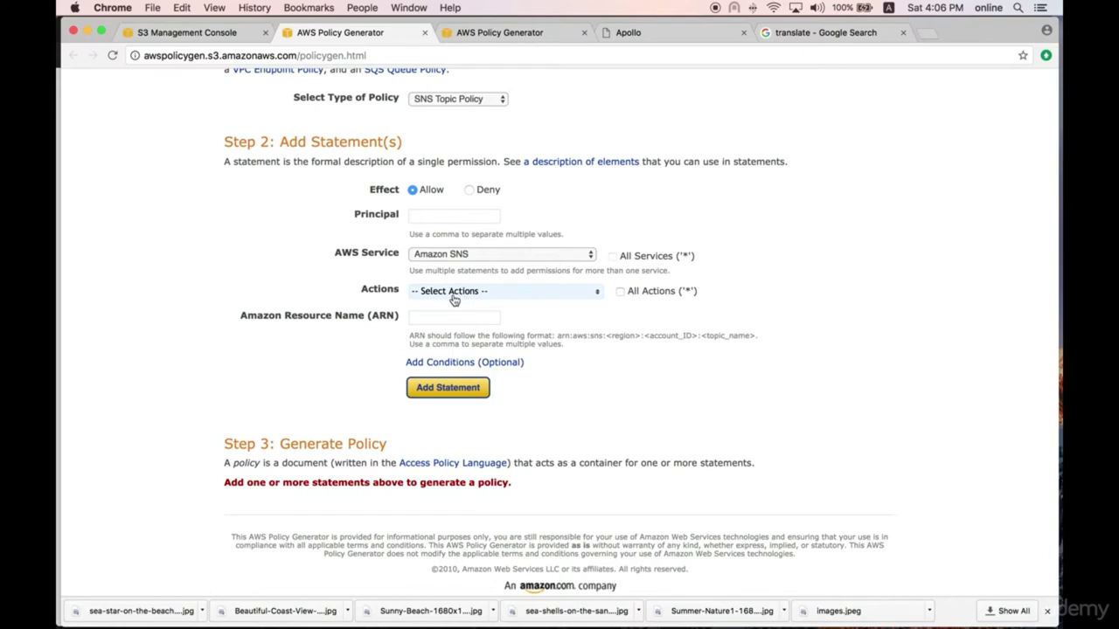
left_click(447, 218)
type("*")
key("Return")
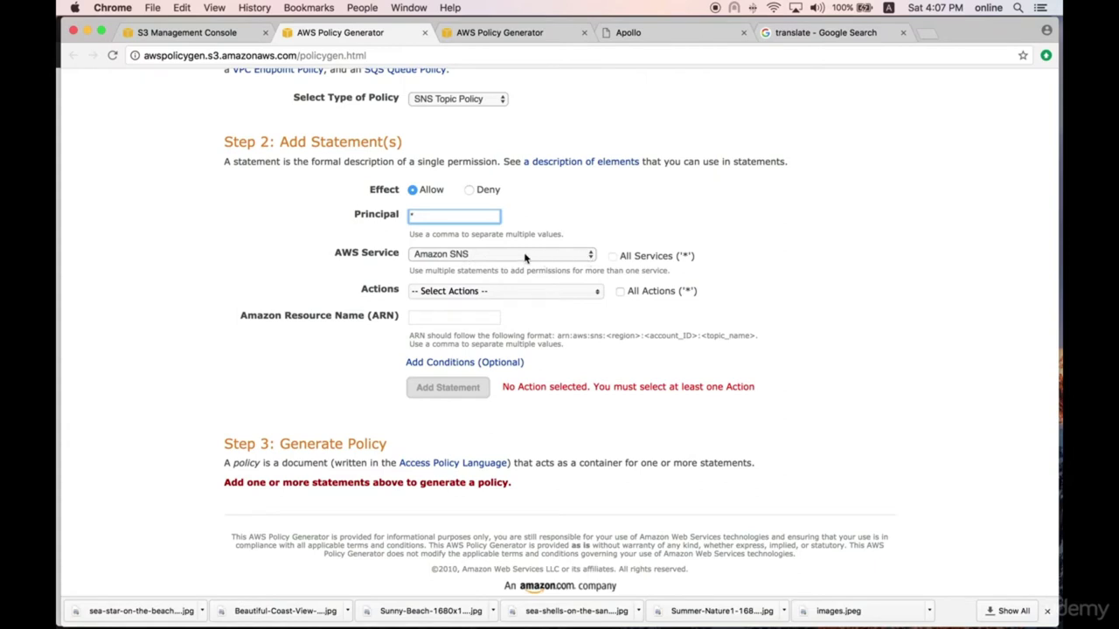
left_click(285, 212)
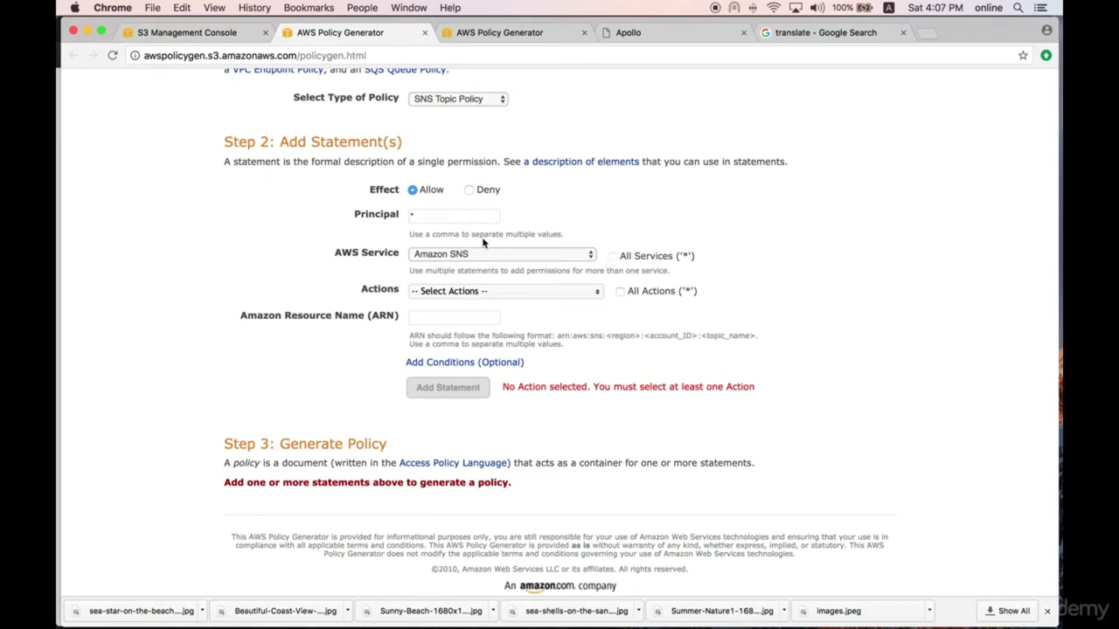
scroll(472, 210, "up", 2)
scroll(462, 177, "down", 1)
Step: Set policy type S3 Bucket Policy, principal *, and action GetObject
left_click(458, 151)
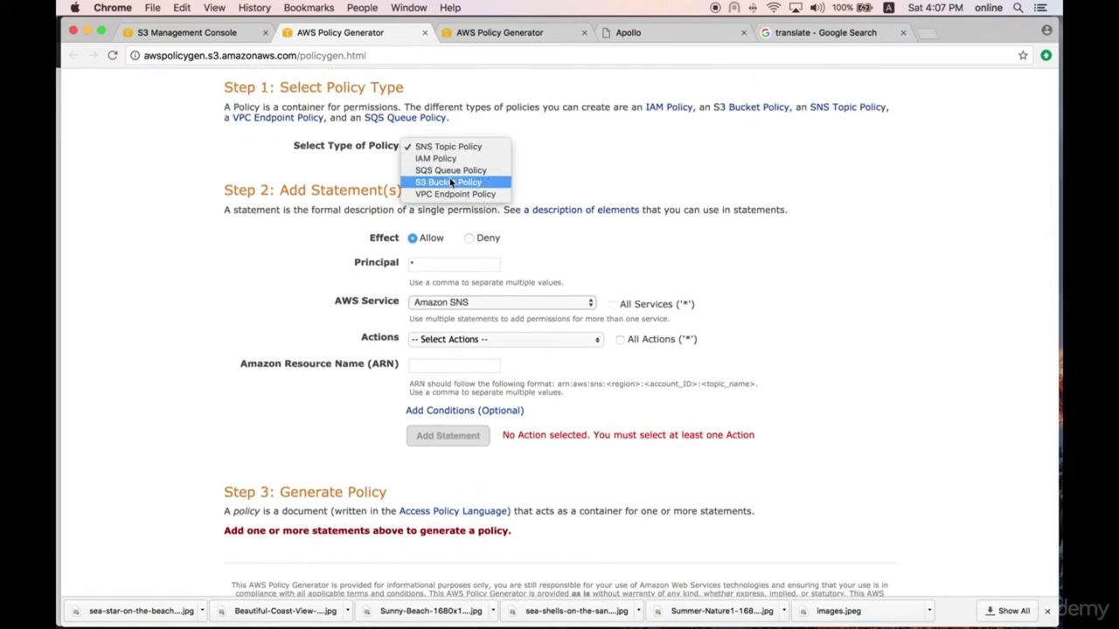
left_click(451, 182)
left_click(427, 269)
type("*")
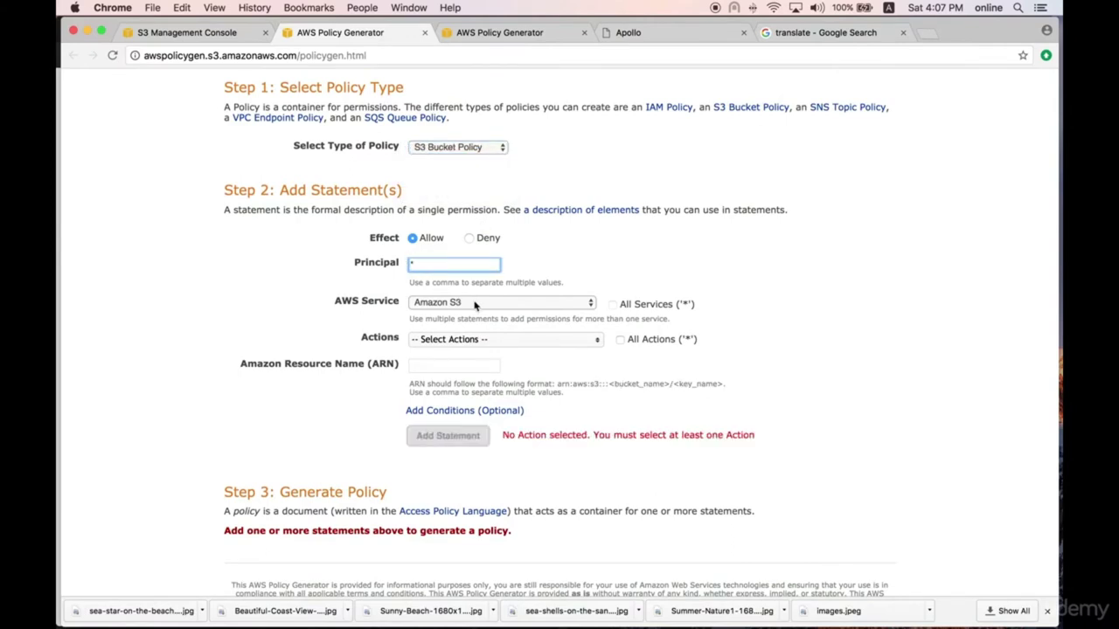
scroll(525, 217, "down", 3)
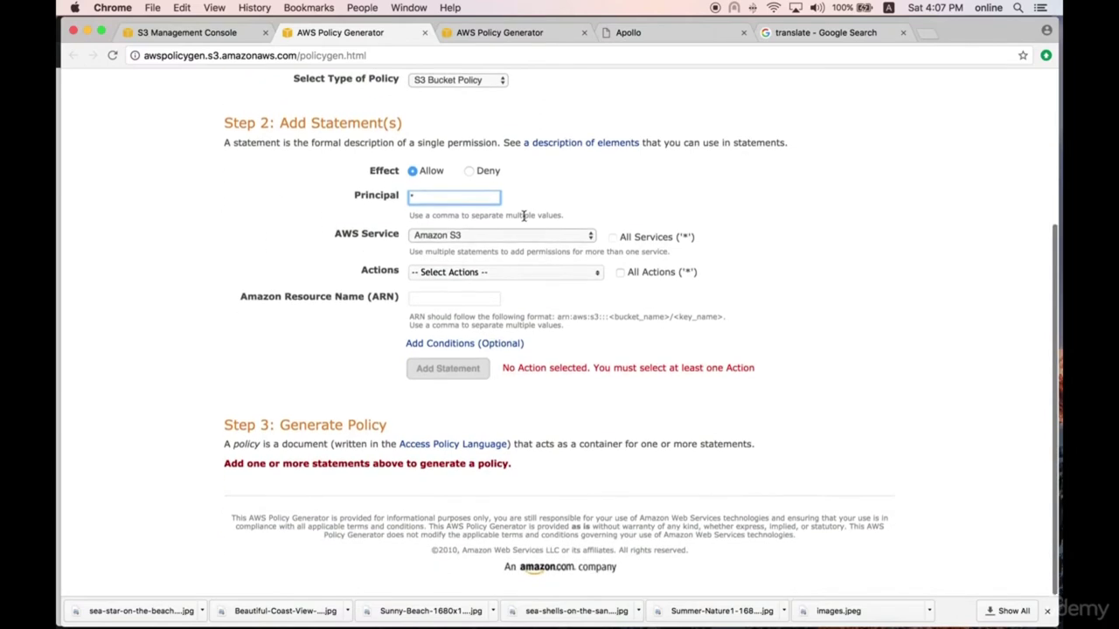
left_click(496, 274)
scroll(481, 349, "down", 3)
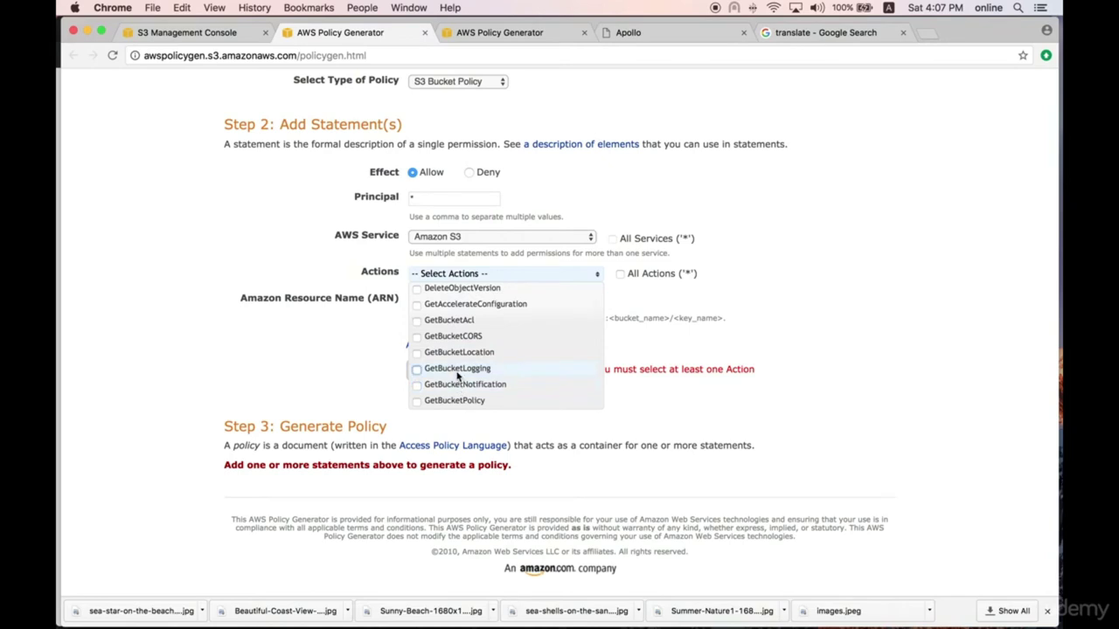
scroll(462, 378, "down", 2)
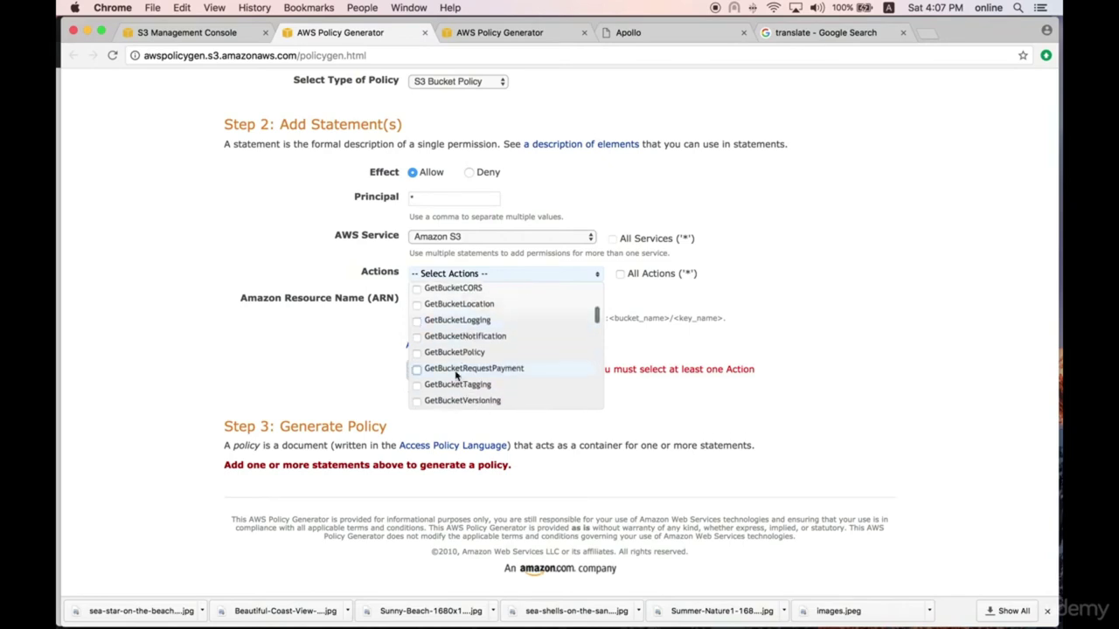
scroll(451, 347, "down", 2)
scroll(451, 347, "down", 1)
left_click(427, 370)
left_click(281, 350)
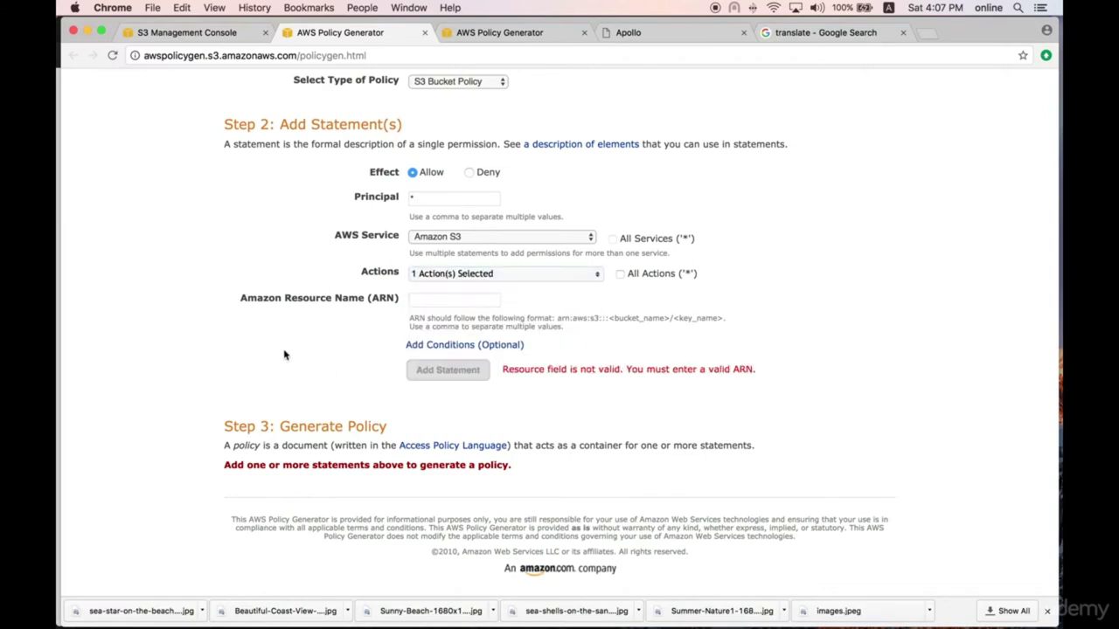
Step: Enter the resource ARN arn:aws:s3:::nashtry.com/* using the bucket's copied ARN
left_click(450, 301)
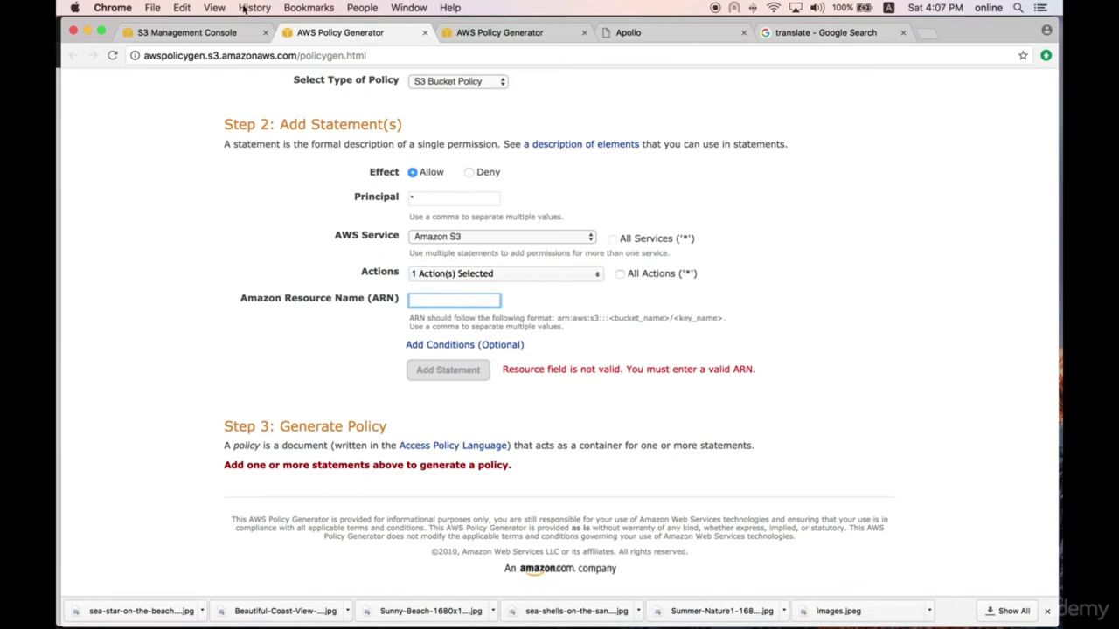
left_click(210, 37)
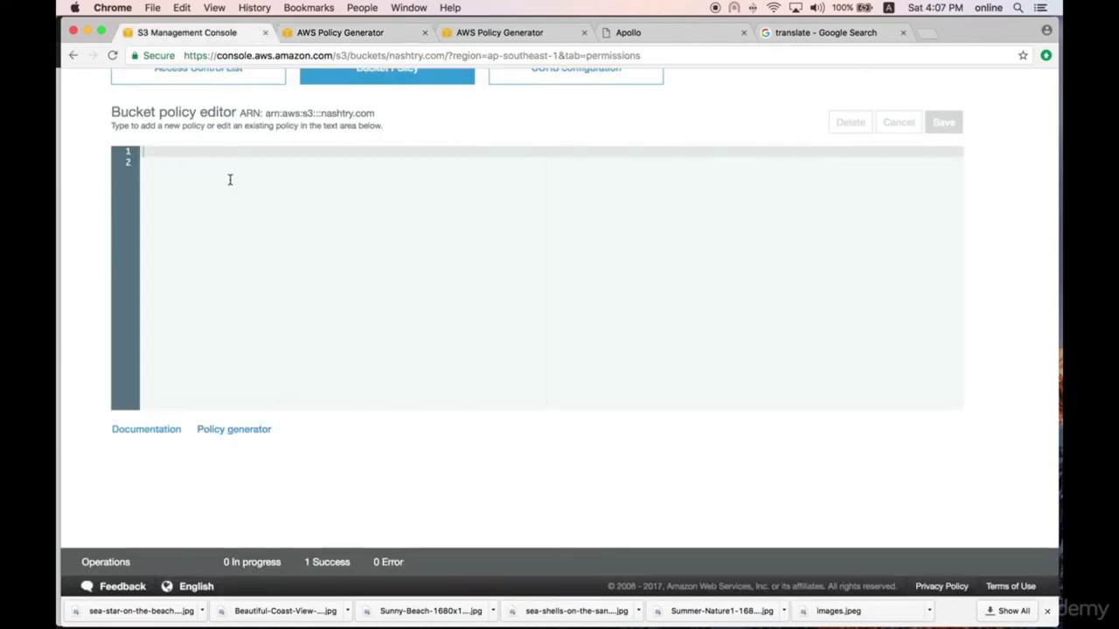
scroll(230, 180, "up", 3)
left_click(171, 121)
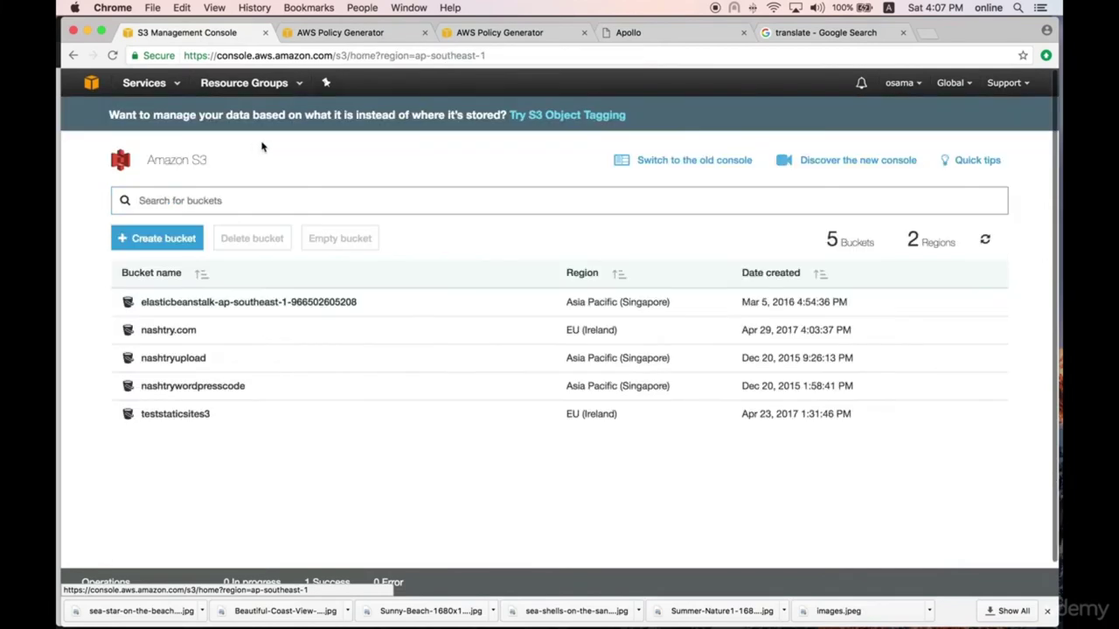
left_click(212, 332)
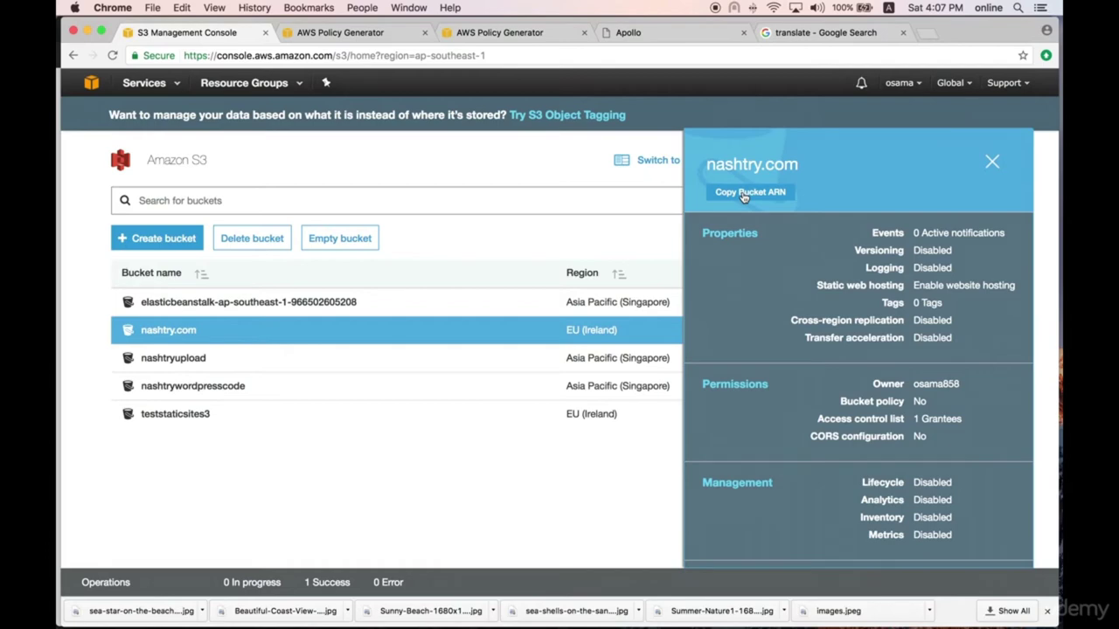
left_click(350, 33)
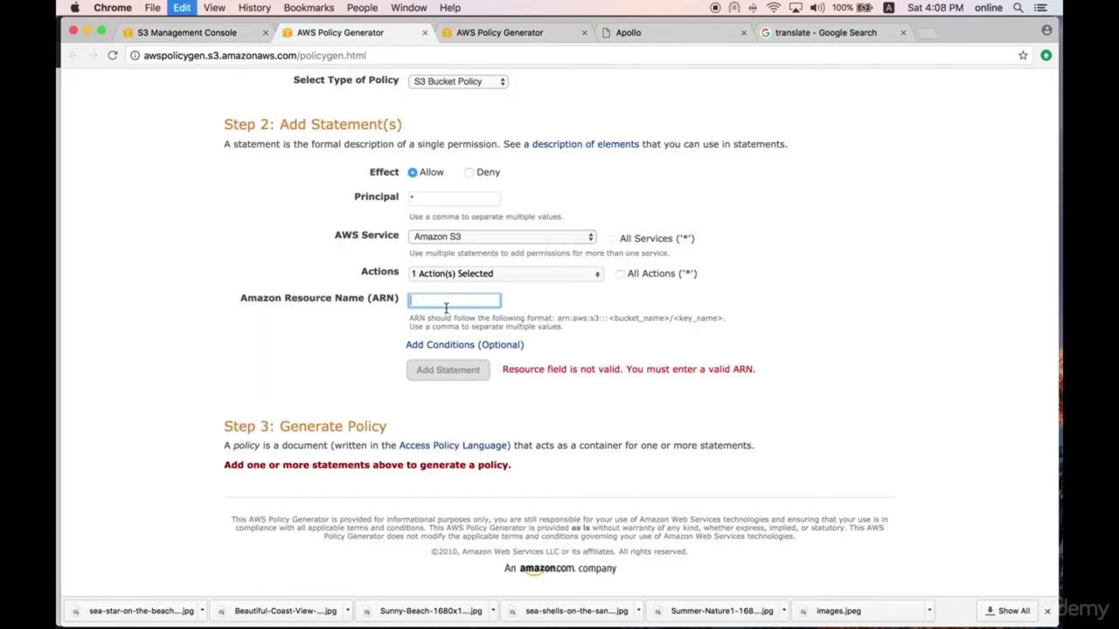
type("arn:aws:s3:::nashtry.com")
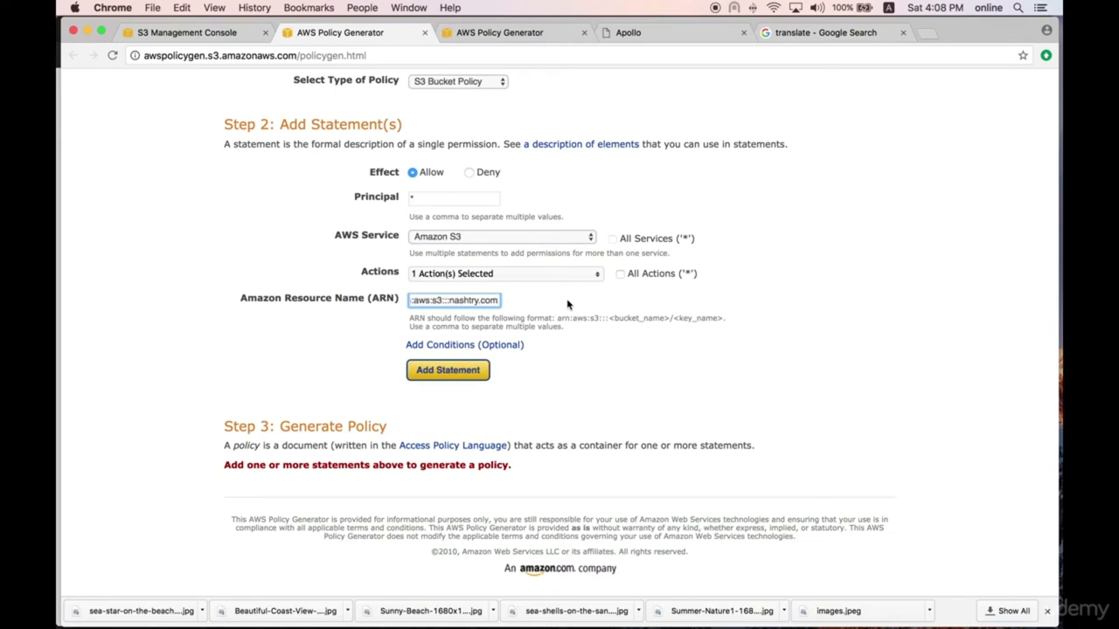
type("/*")
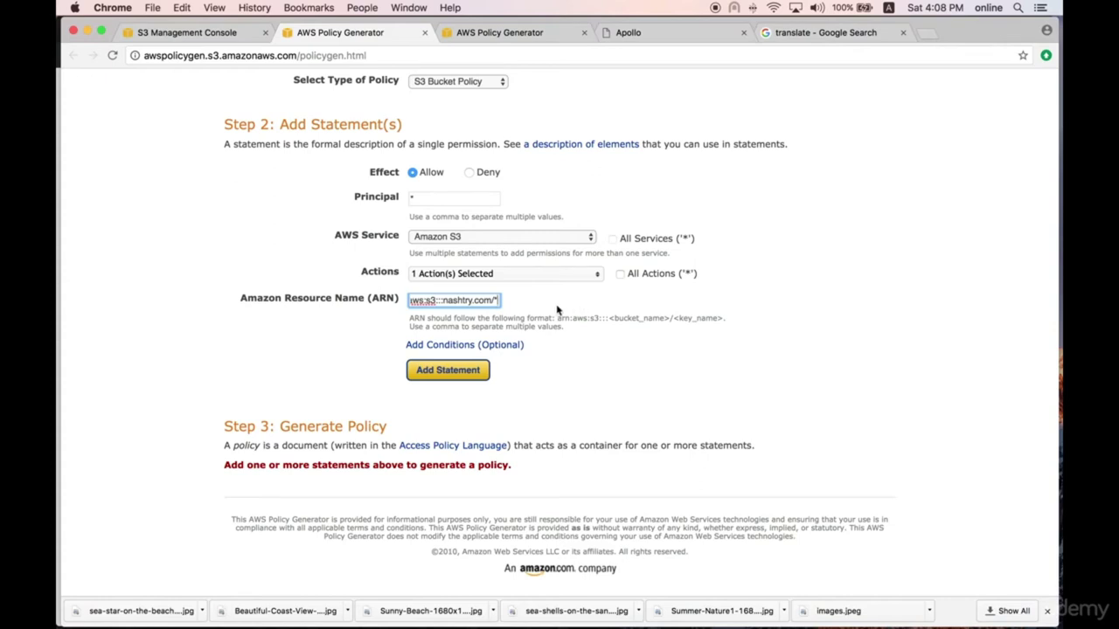
Step: Add the statement, generate the policy, and copy the resulting JSON
scroll(394, 351, "down", 1)
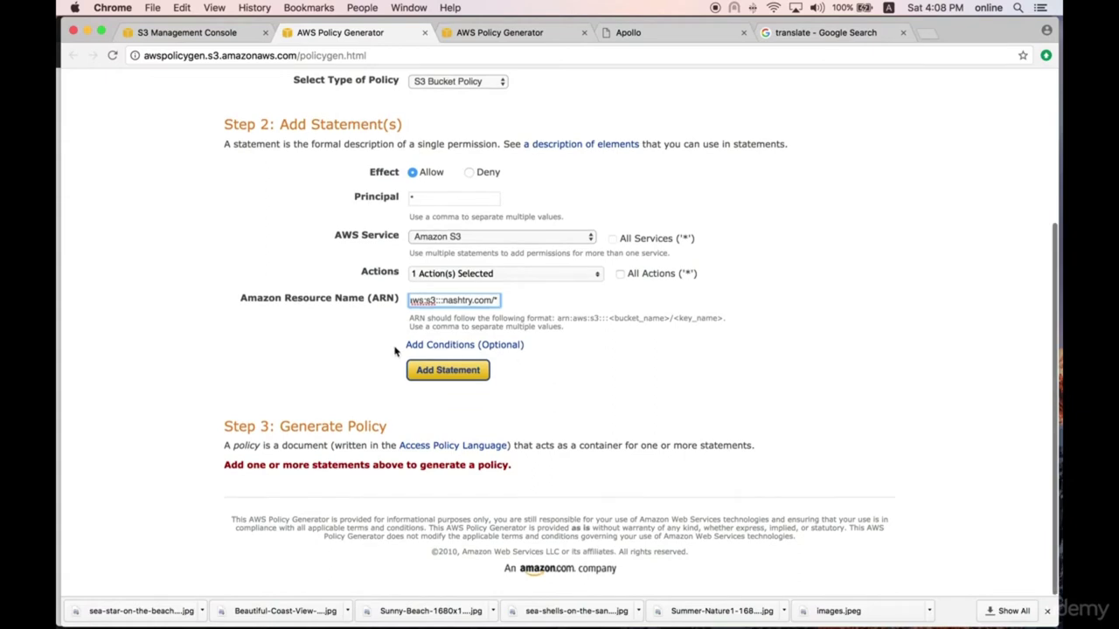
left_click(446, 370)
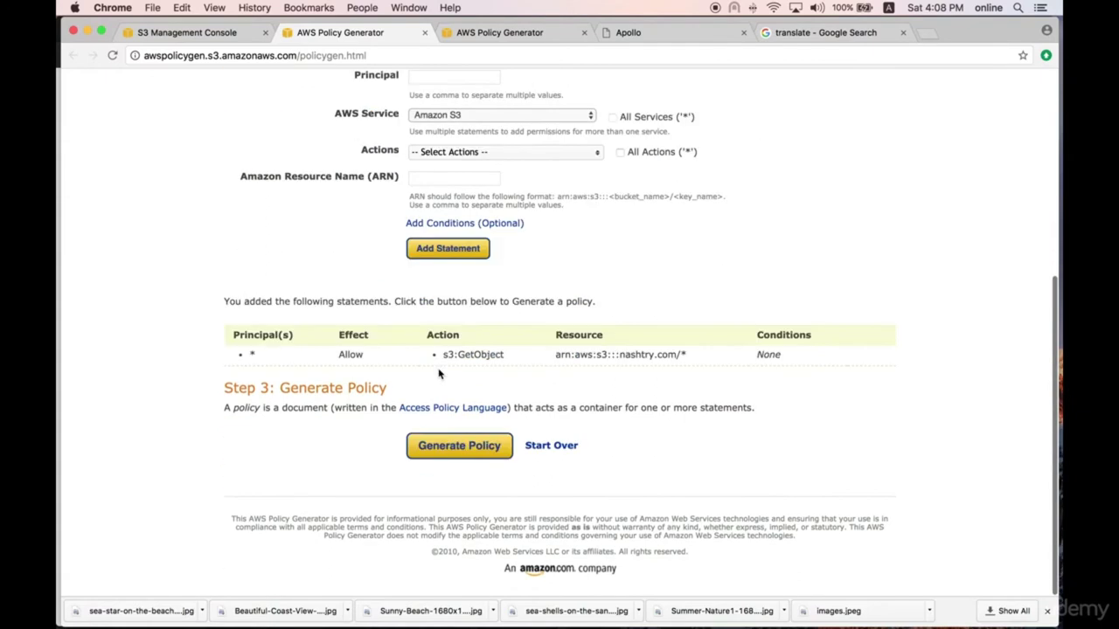
left_click(477, 451)
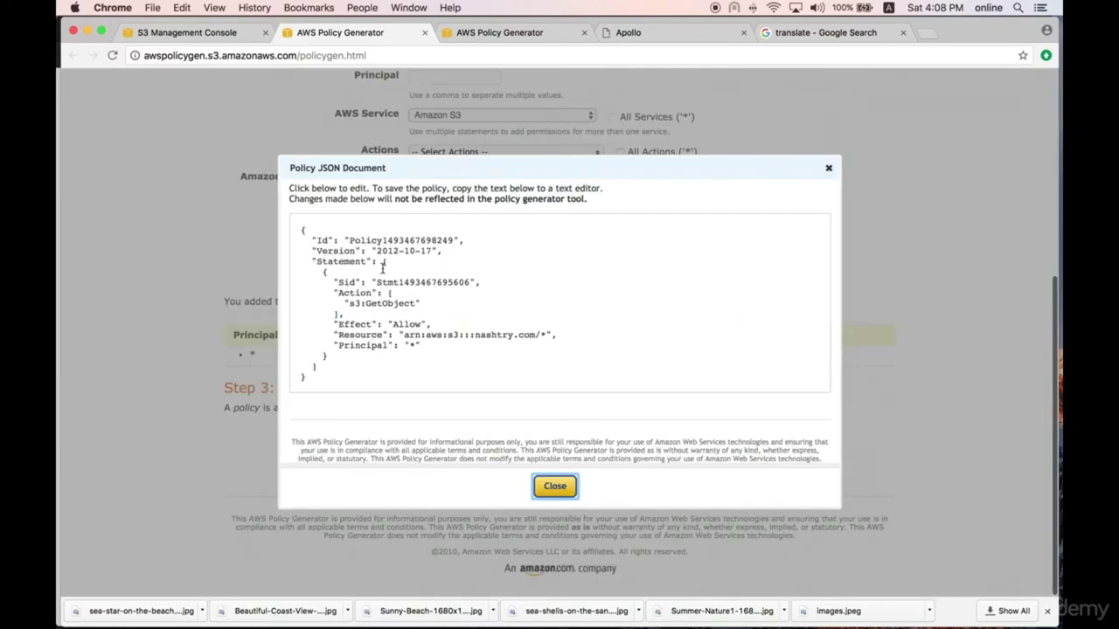
left_click_drag(301, 229, 325, 378)
key("super+c")
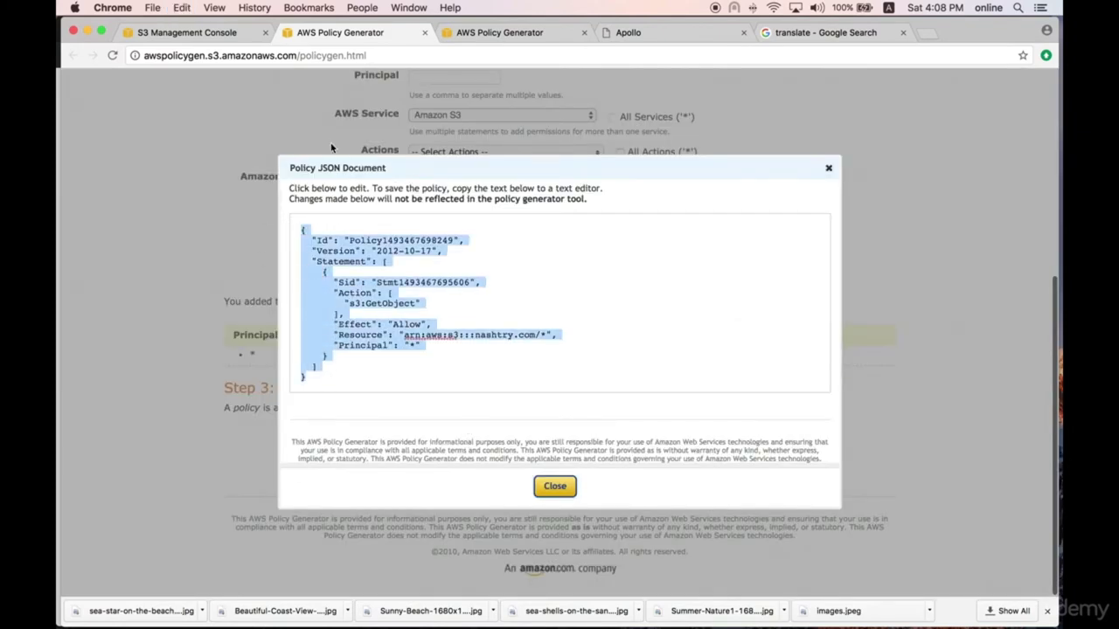
left_click(210, 33)
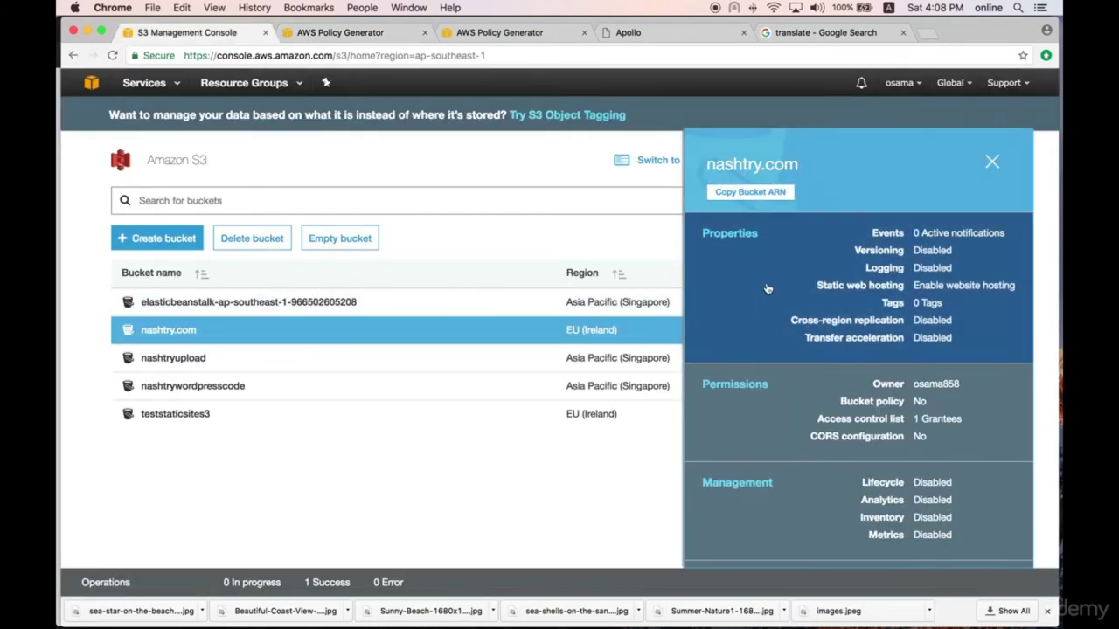
Step: Paste the generated public GetObject policy into nashtry.com's bucket policy and save it
left_click(767, 400)
left_click(359, 209)
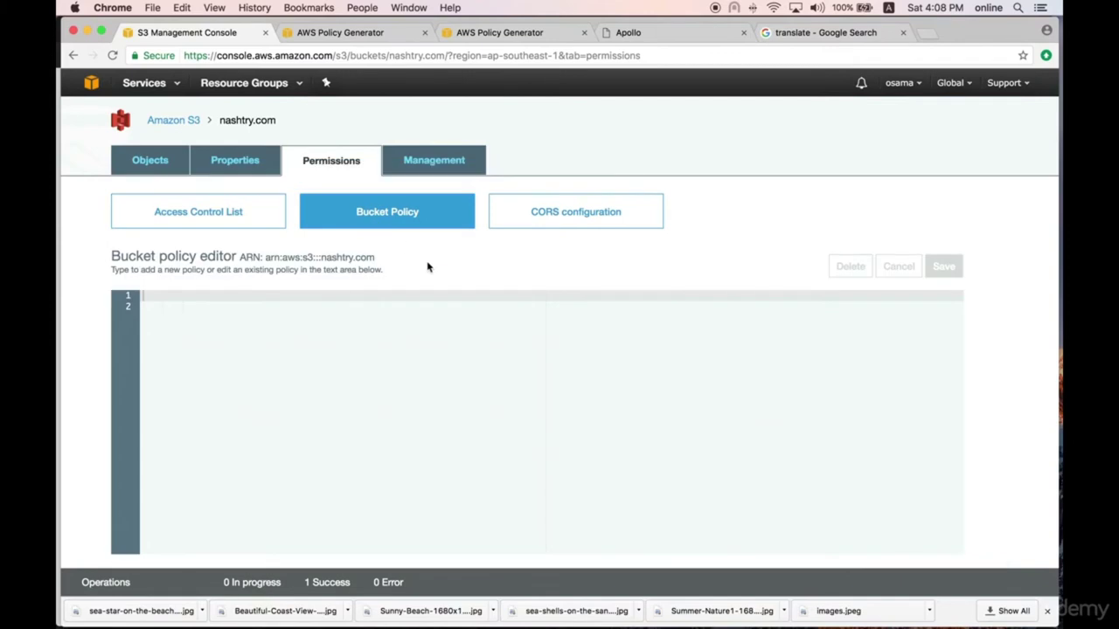
left_click(381, 379)
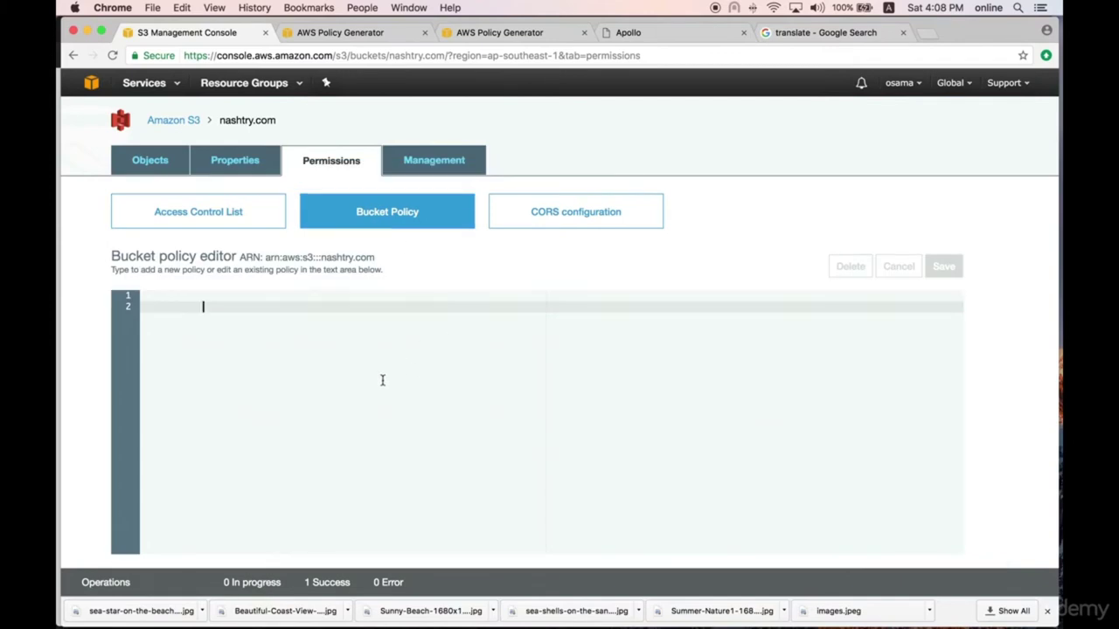
key("super+v")
scroll(381, 378, "down", 5)
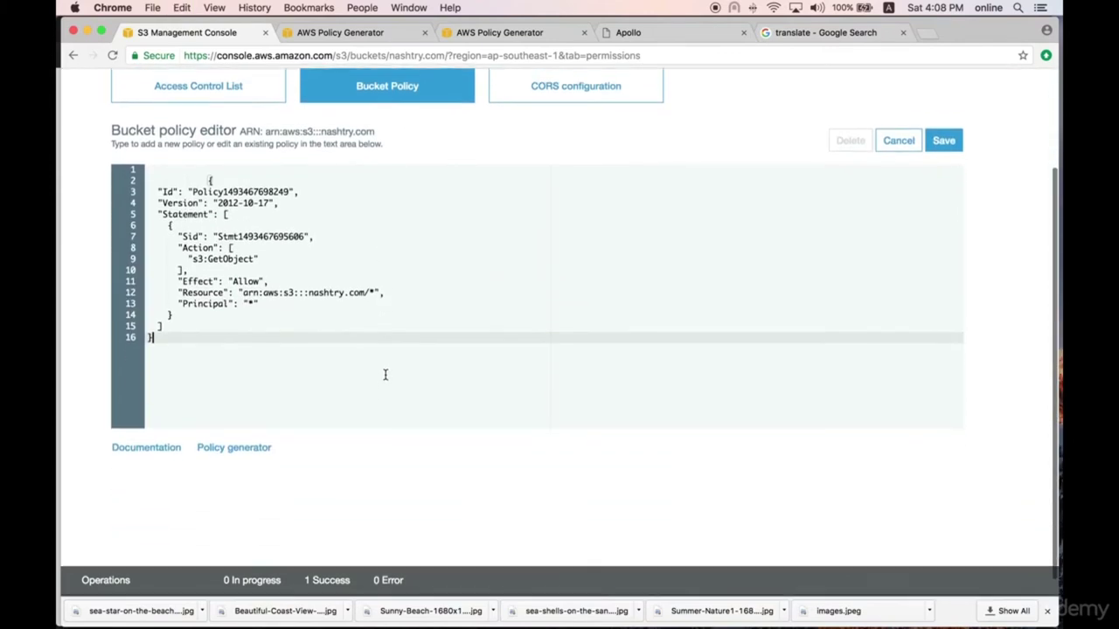
scroll(186, 196, "up", 5)
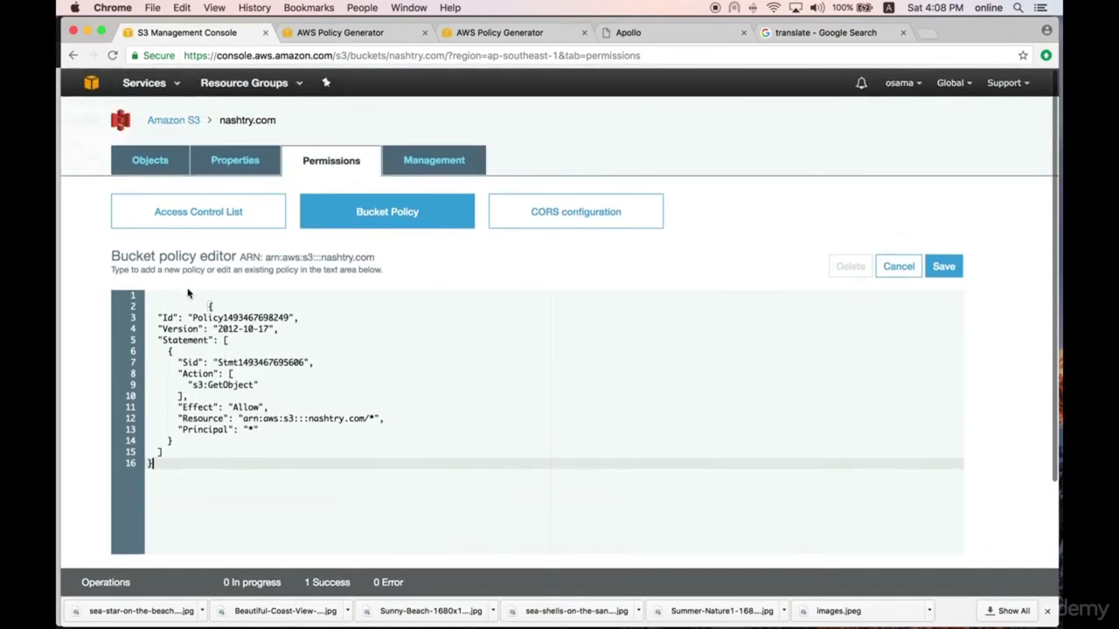
left_click(338, 33)
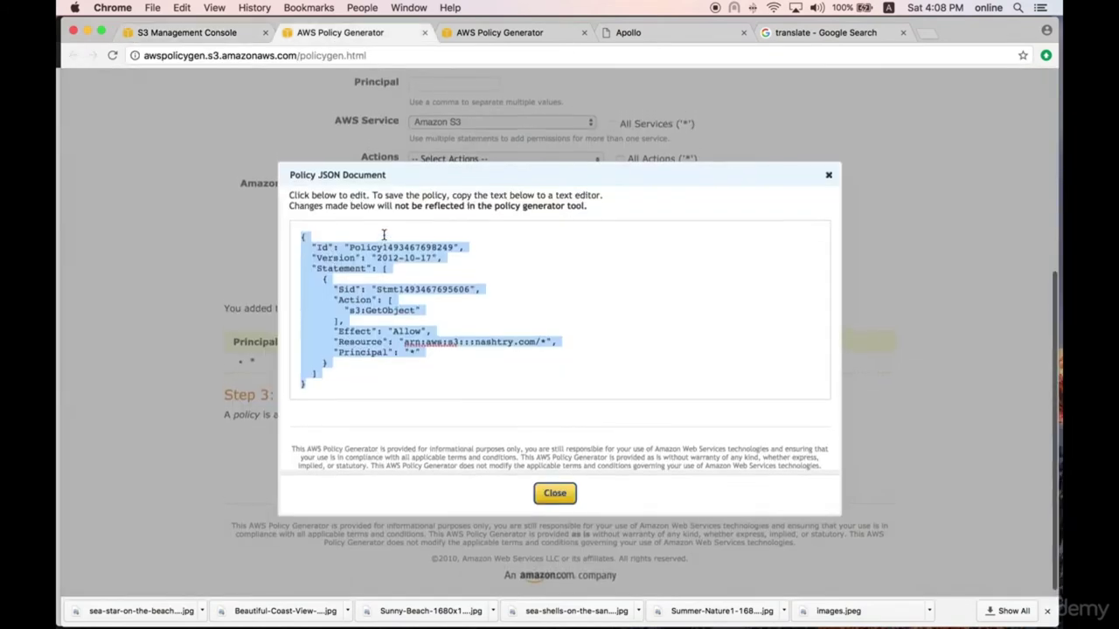
left_click(185, 32)
scroll(329, 372, "down", 3)
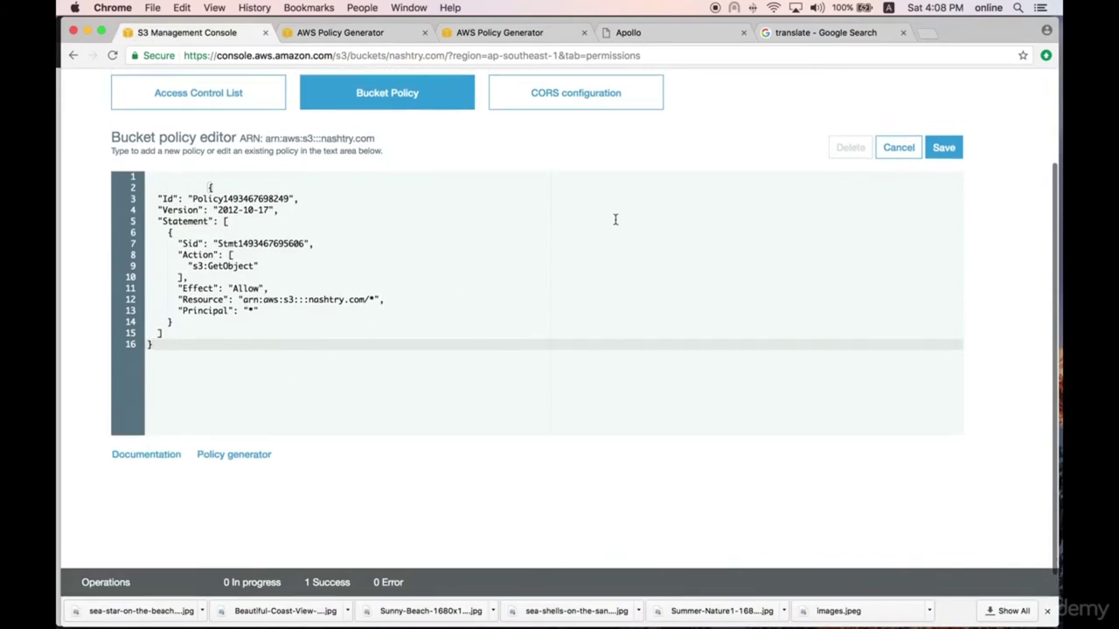
left_click(946, 153)
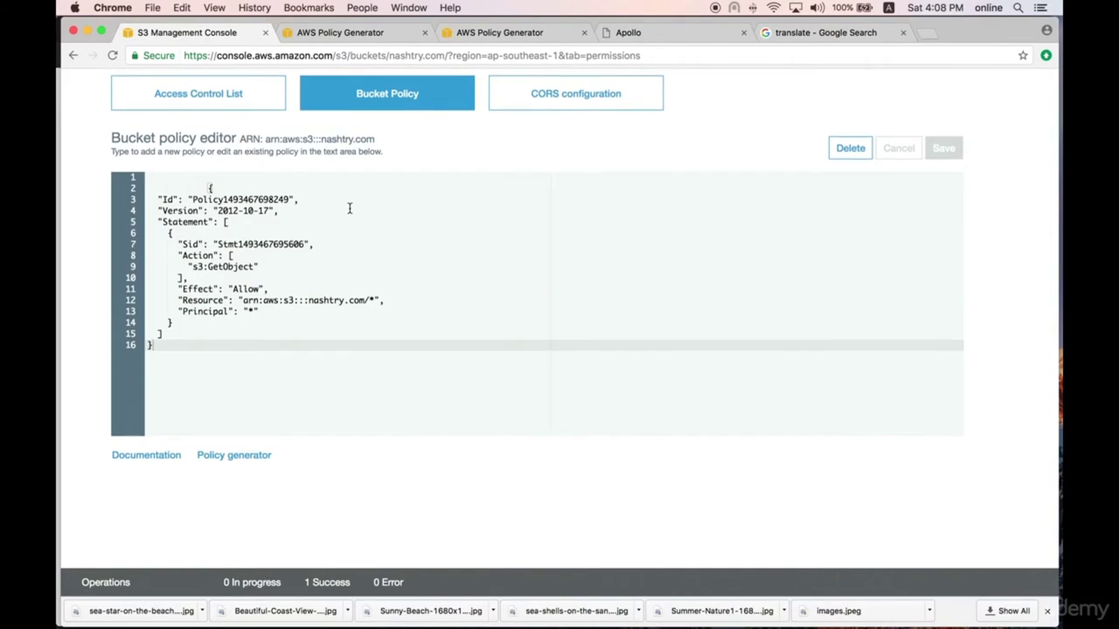
scroll(358, 227, "up", 2)
left_click(156, 127)
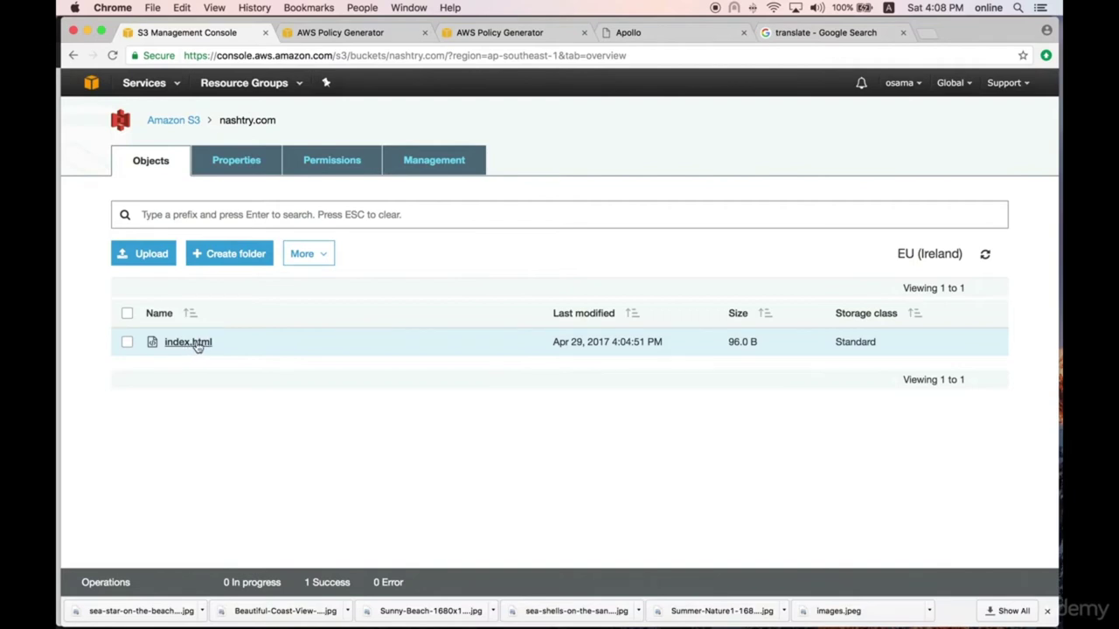
Step: Confirm index.html's object link now shows Hello World!!!, then return to the bucket list
left_click(197, 344)
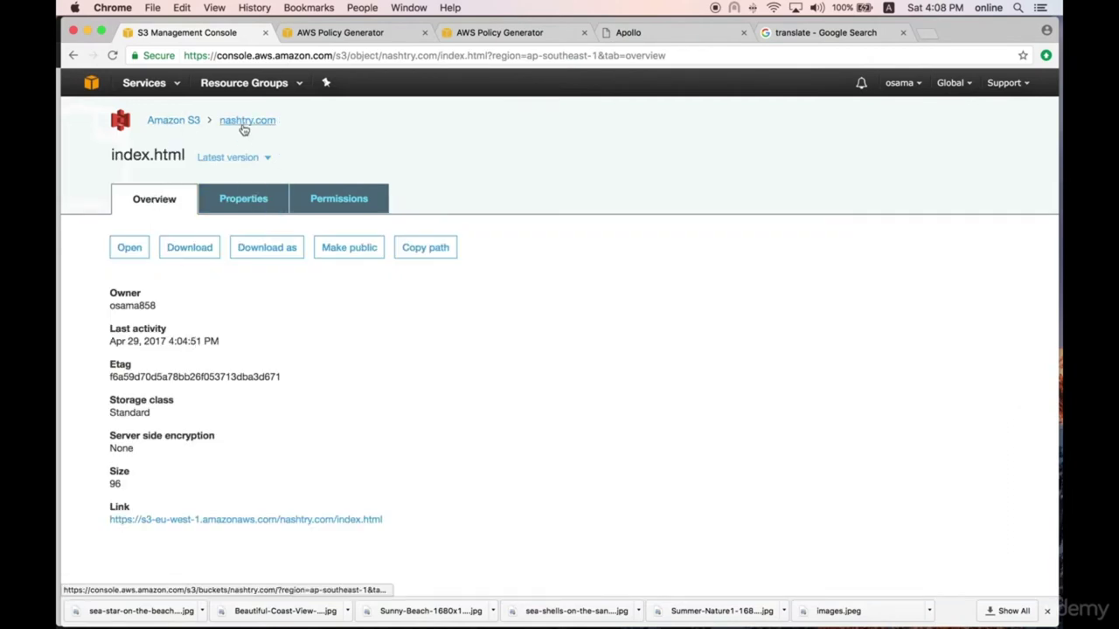
left_click(186, 522, "super")
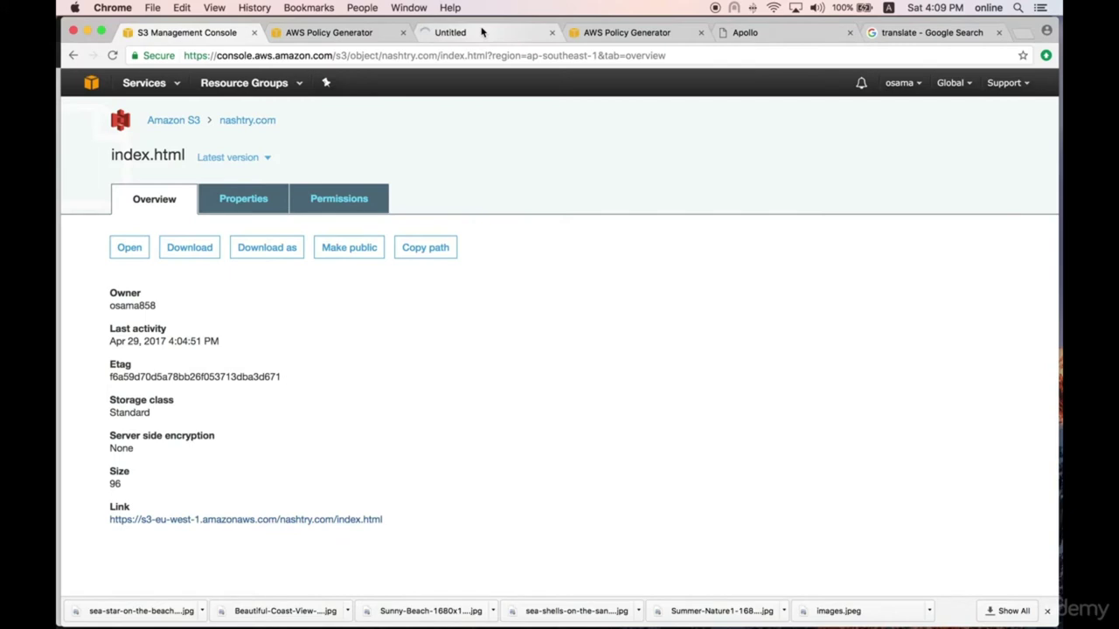
left_click(482, 32)
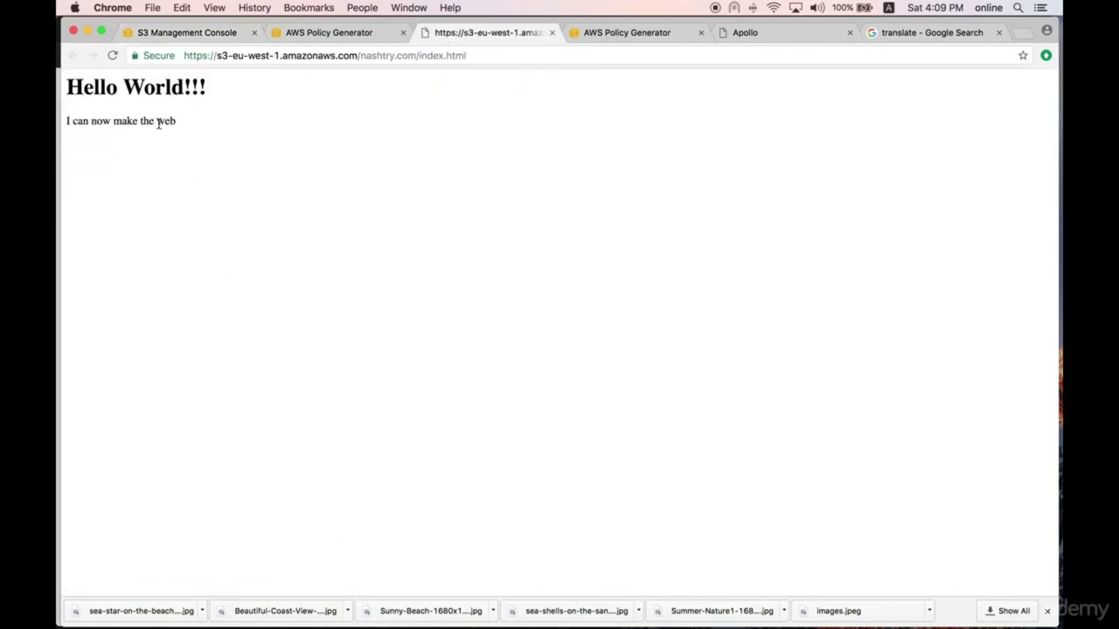
left_click(552, 33)
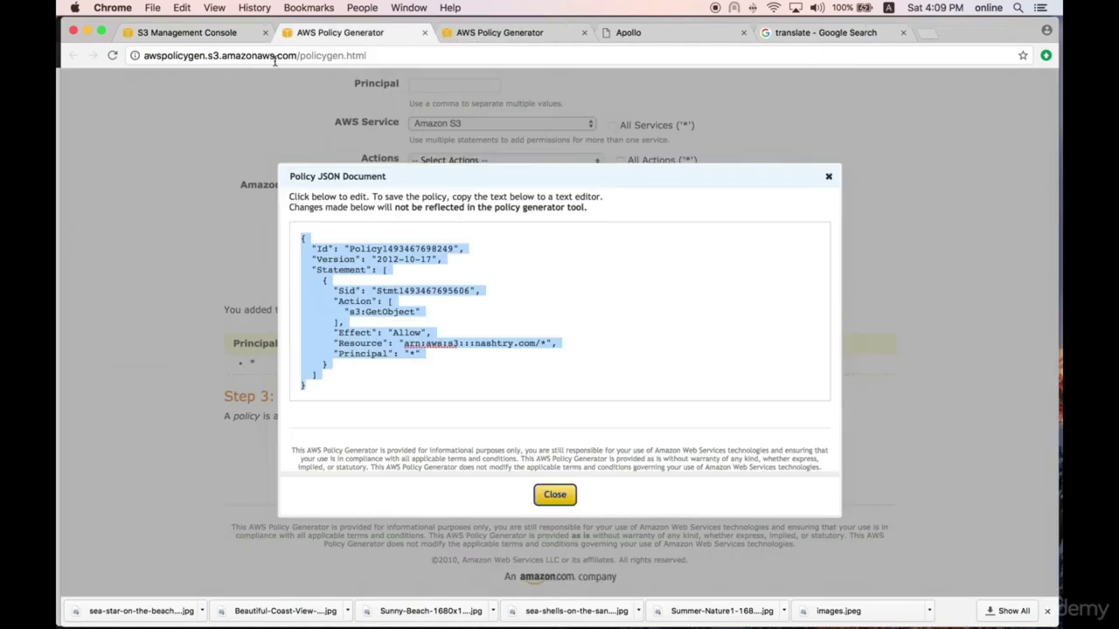
left_click(183, 32)
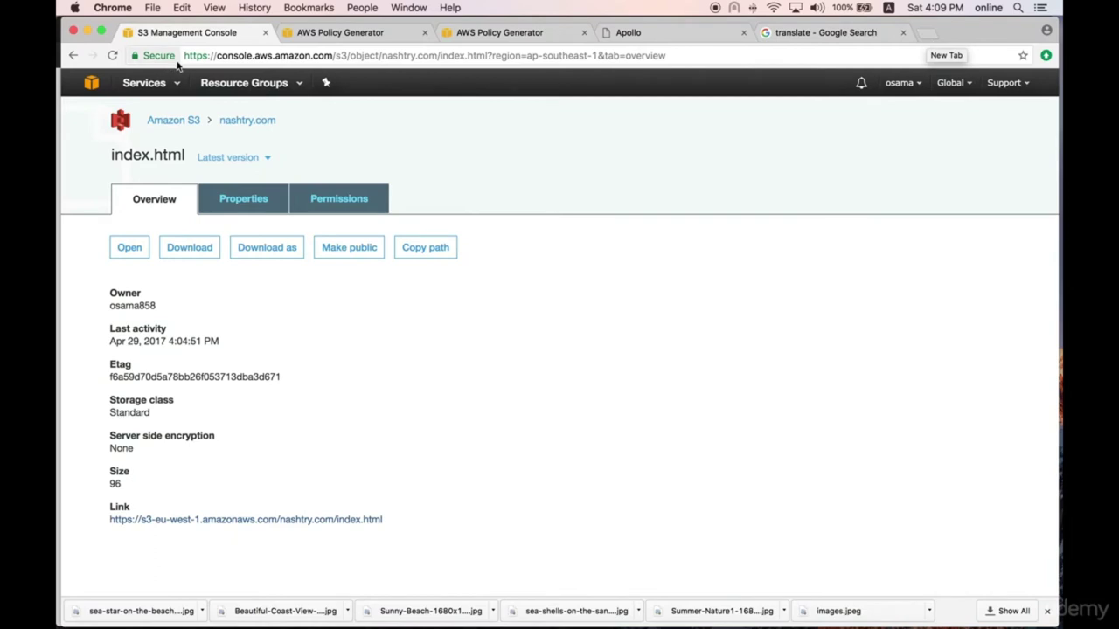
left_click(150, 120)
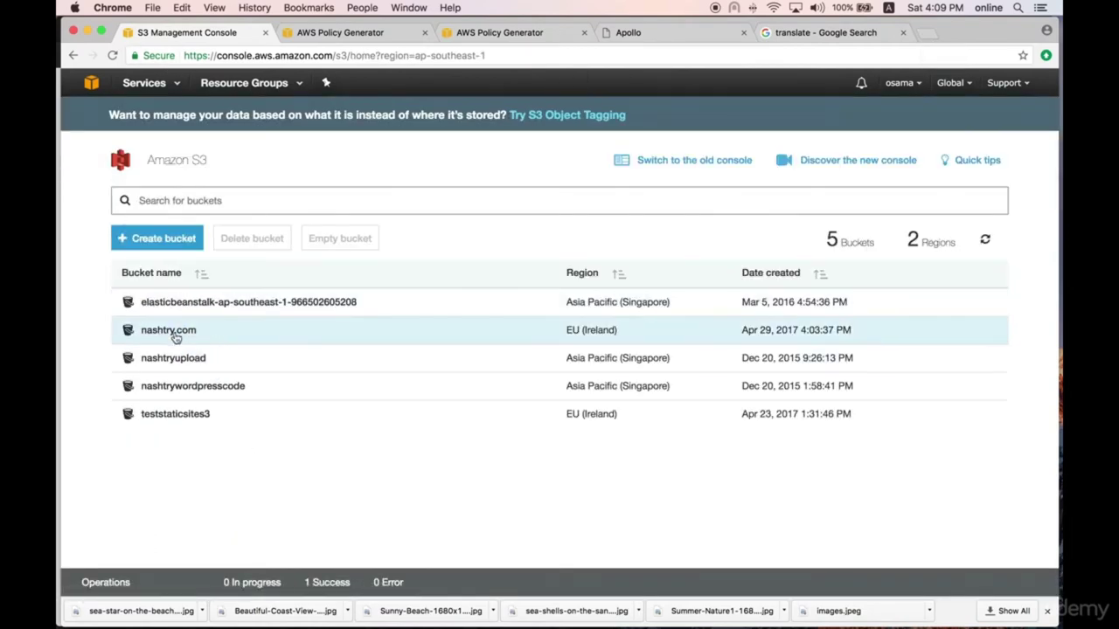
Step: Open nashtry.com's static website hosting properties and follow the website endpoint link
left_click(214, 331)
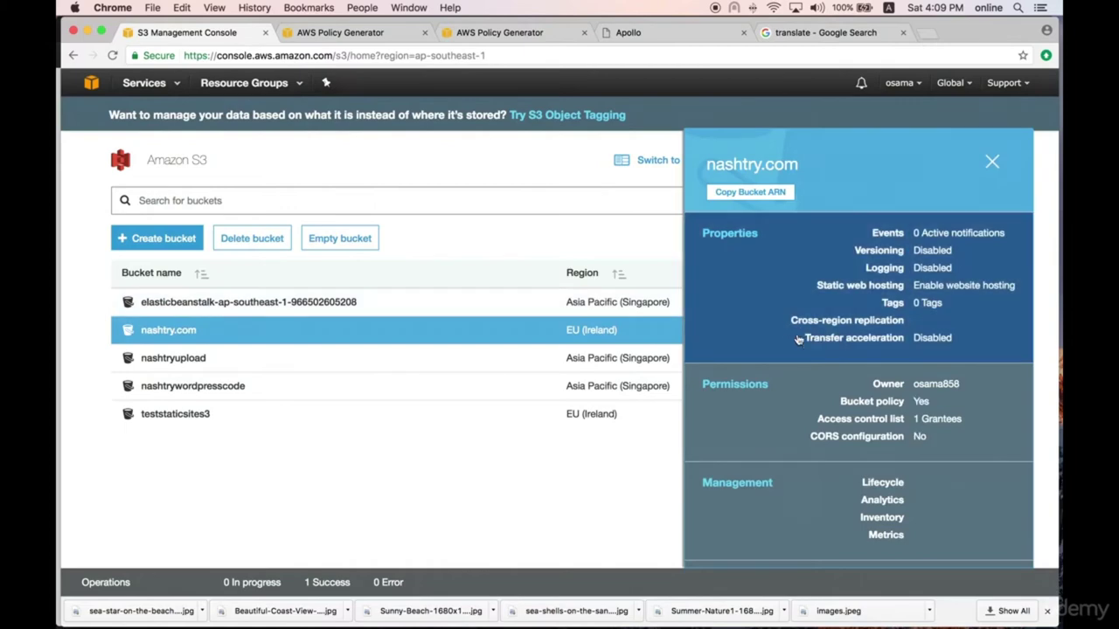
left_click(805, 264)
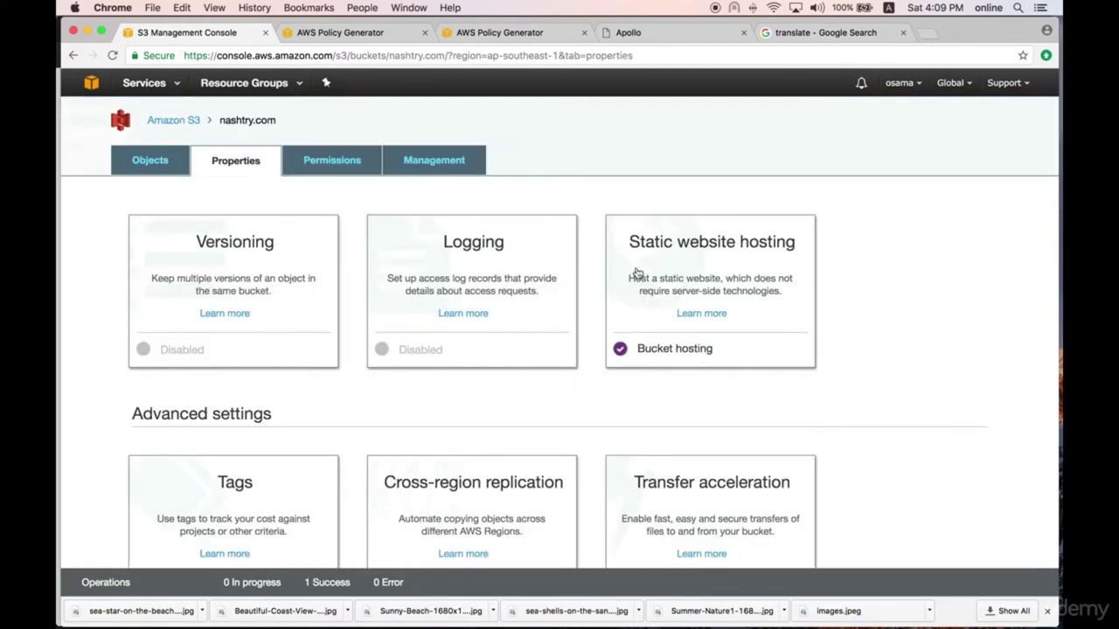
left_click(675, 253)
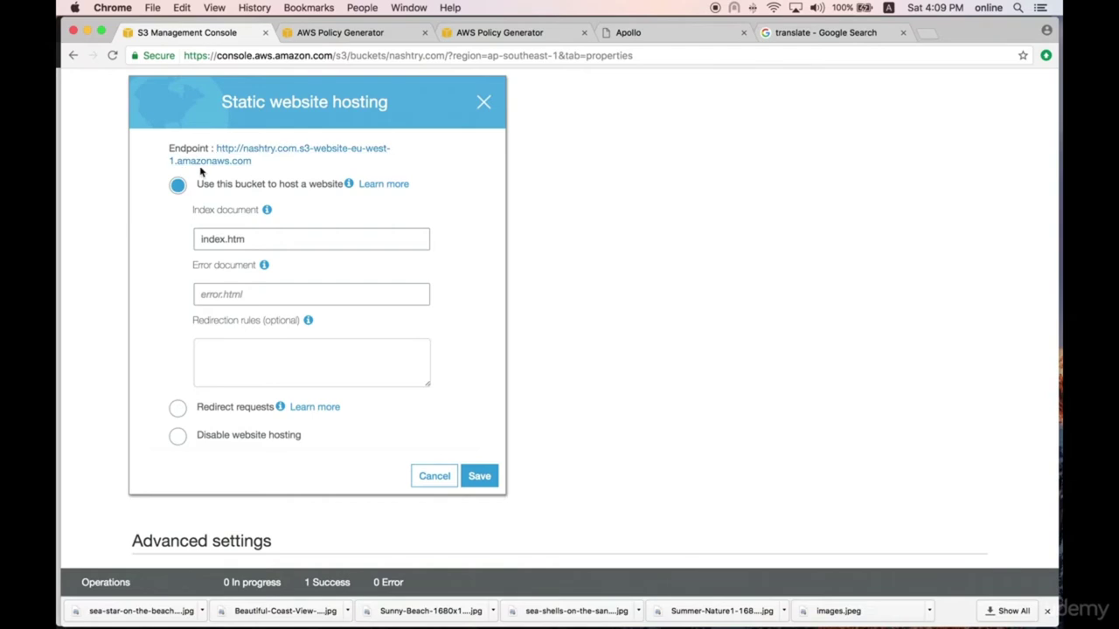
left_click(270, 153, "super")
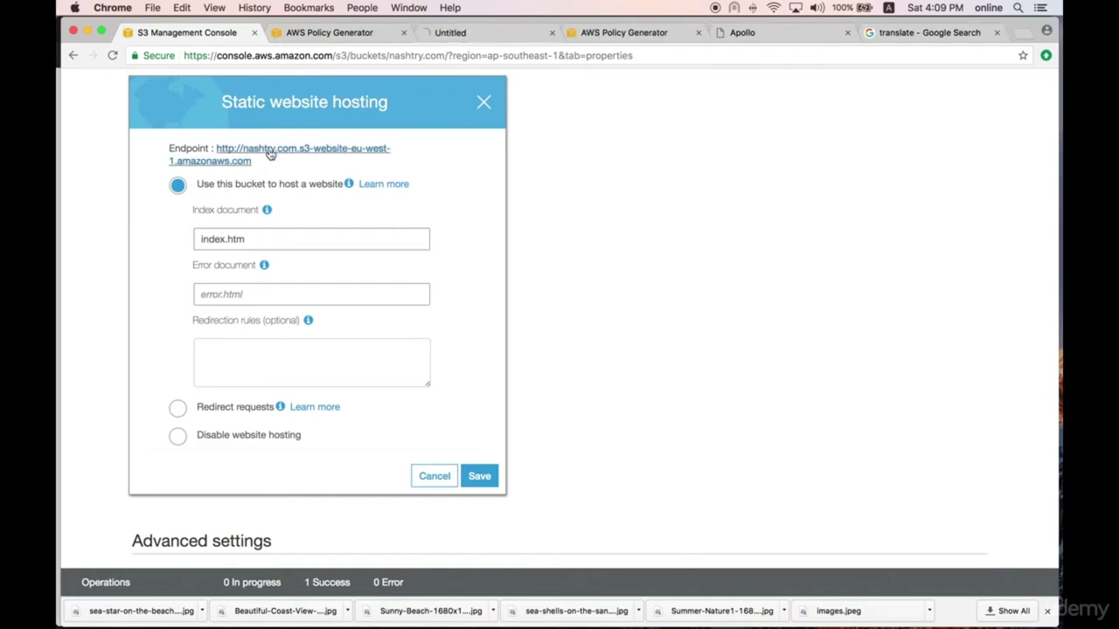
Step: View the endpoint page and reload its address
left_click(472, 35)
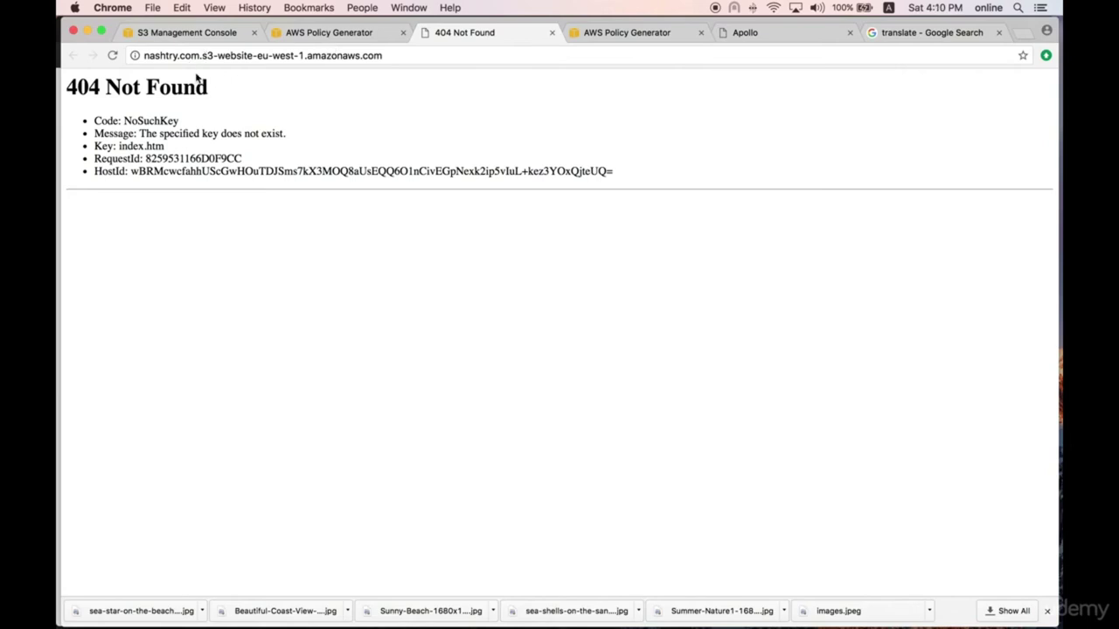
left_click(238, 55)
left_click(200, 55)
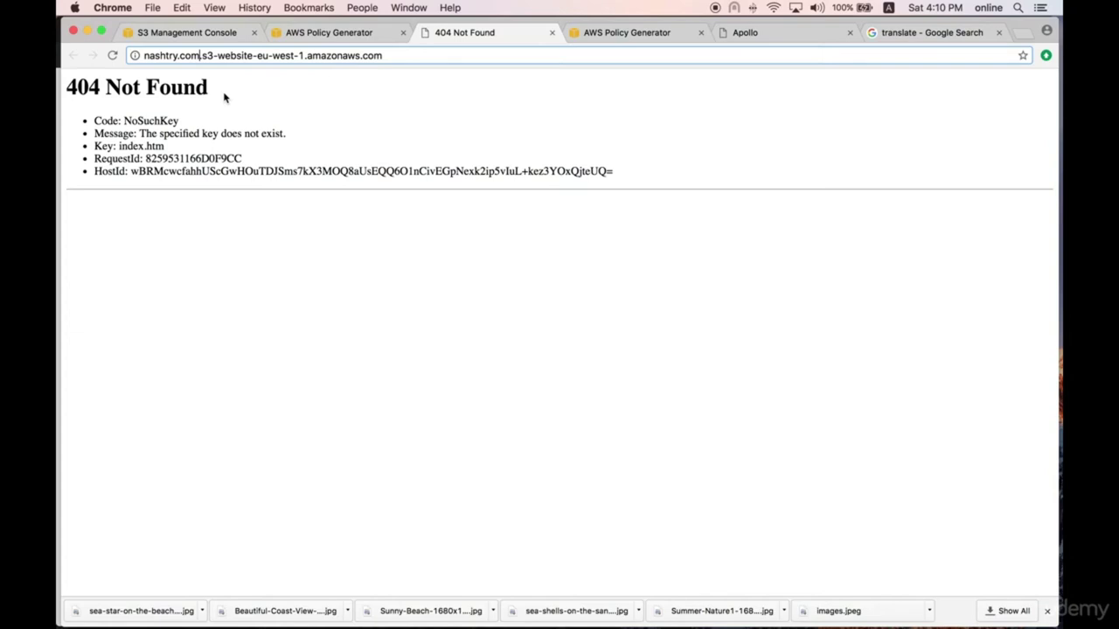
left_click(389, 57)
key("Return")
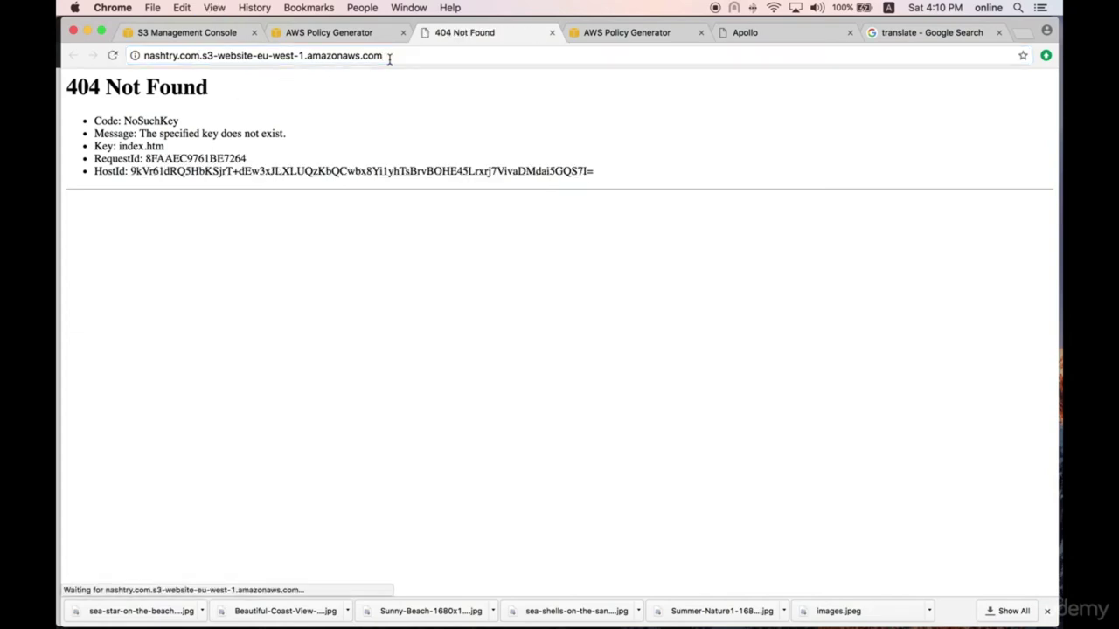
left_click(148, 56)
left_click(148, 55)
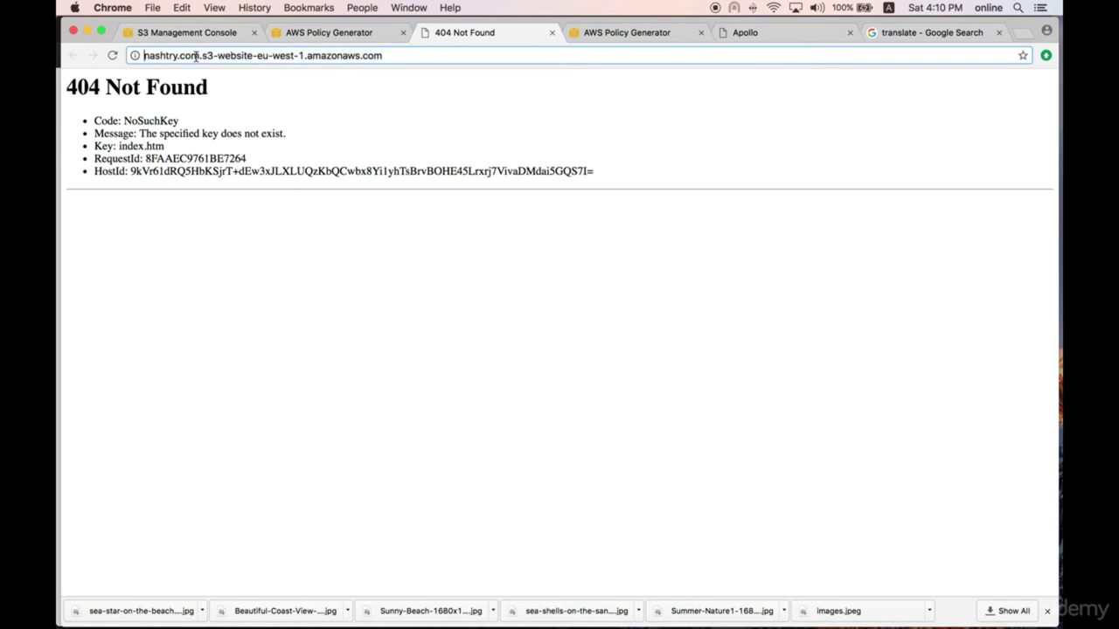
type("http")
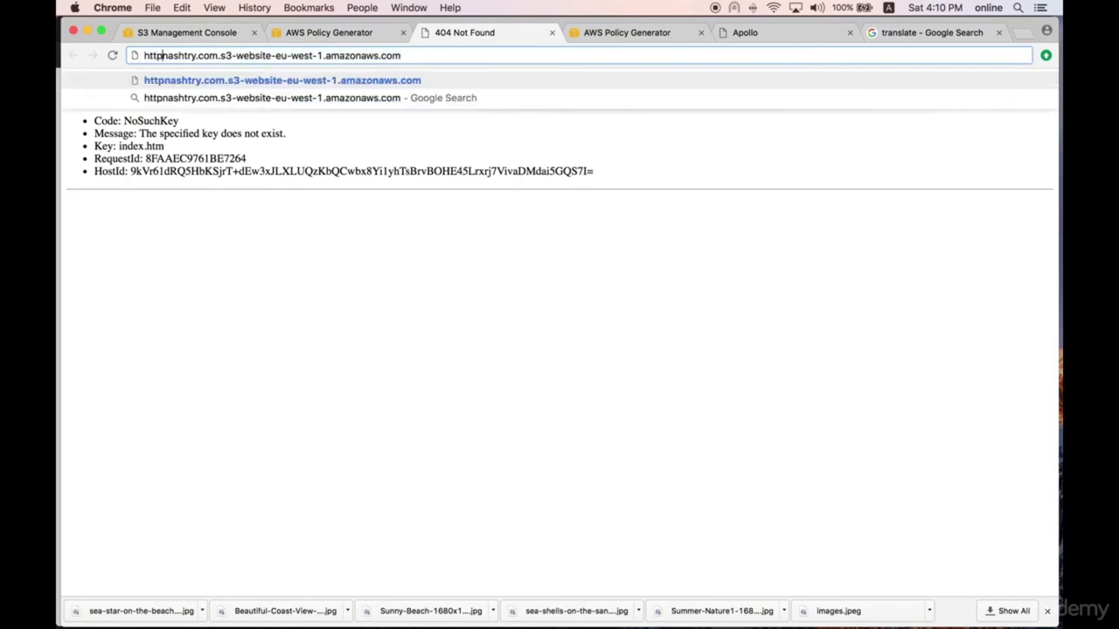
type(":")
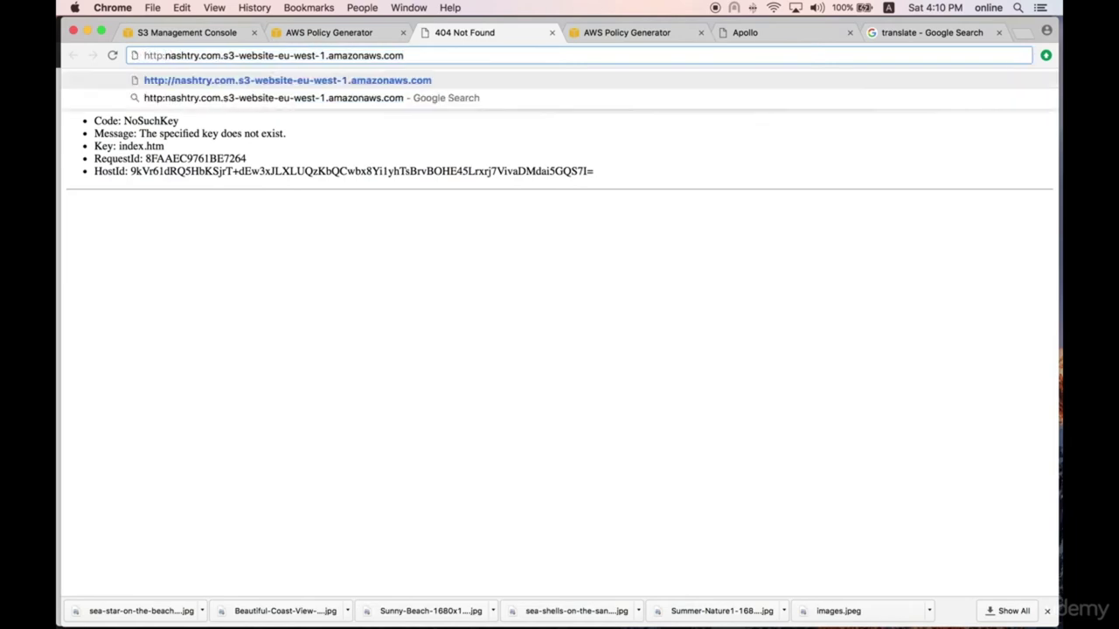
type("//")
key("Return")
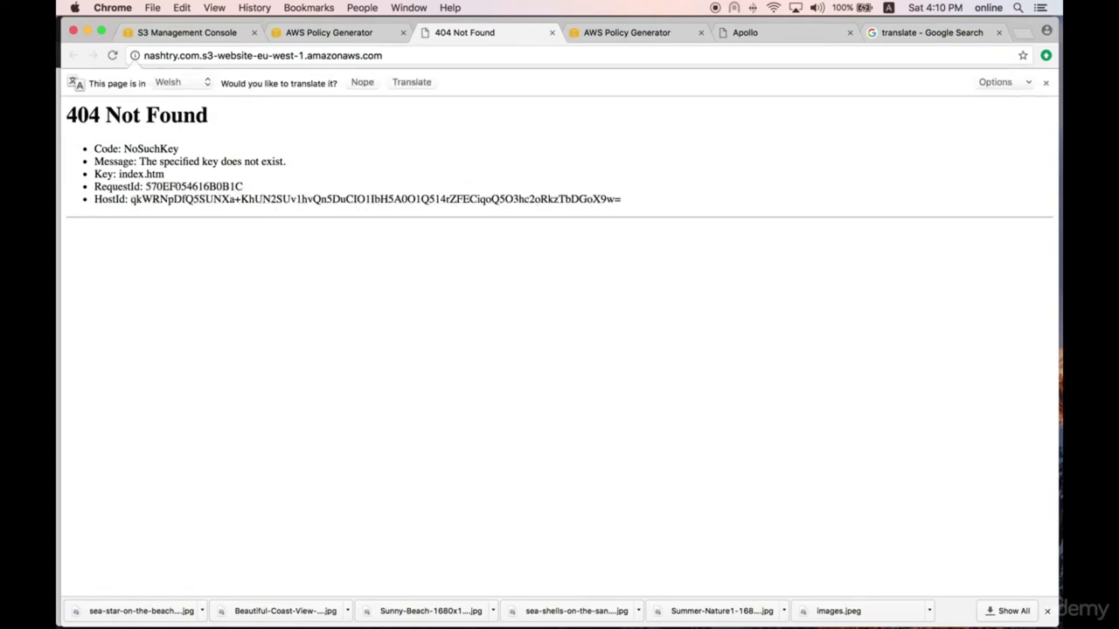
left_click(294, 35)
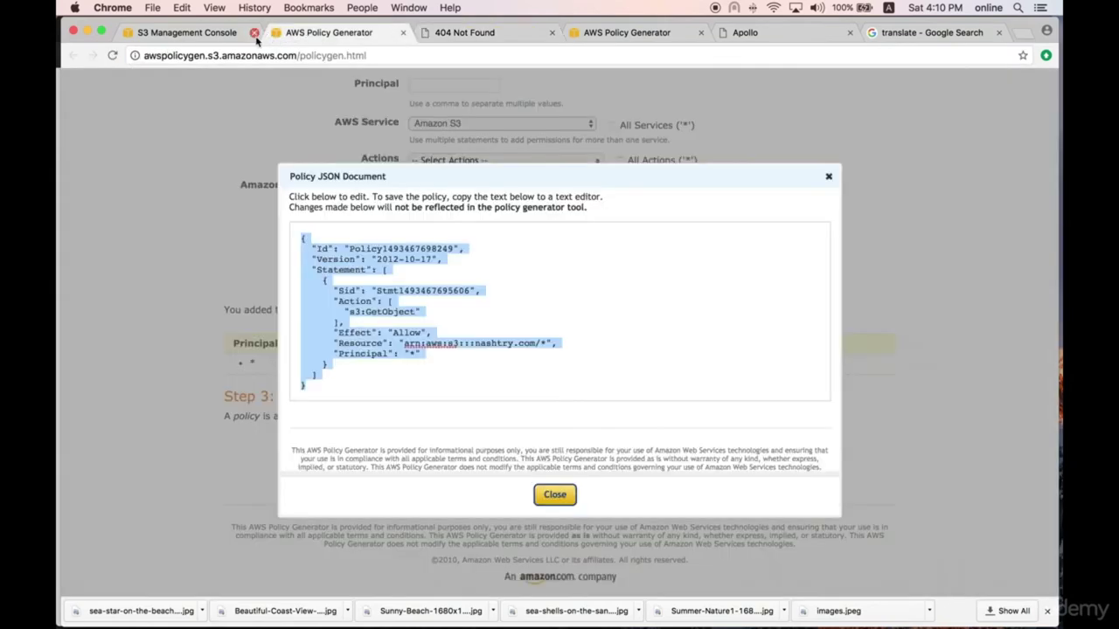
left_click(227, 35)
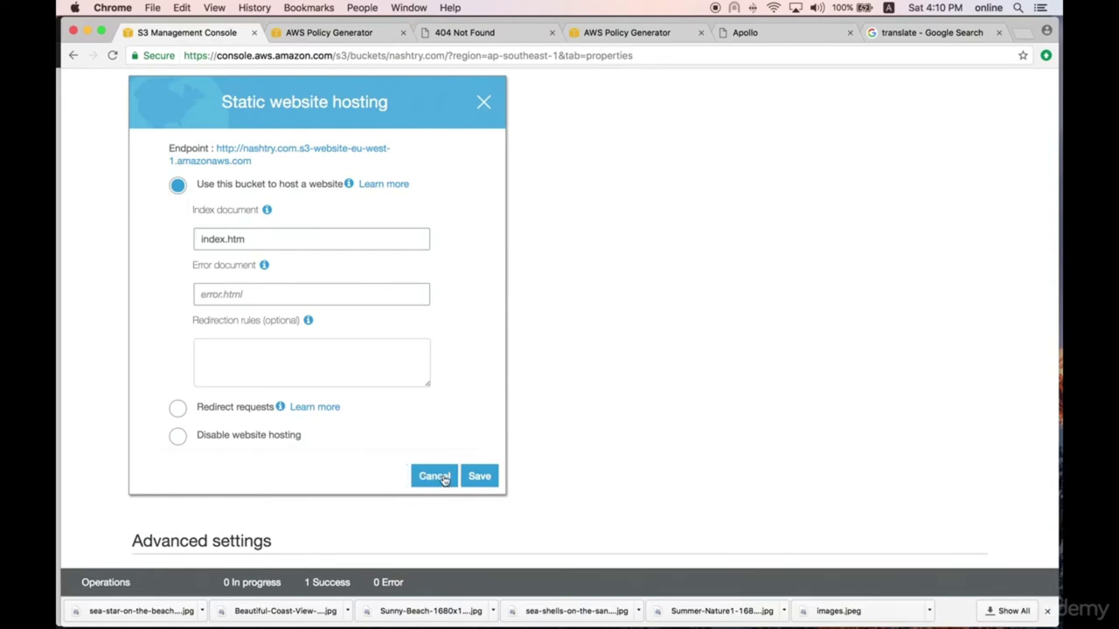
Step: Change the index document to index.html, save, and reload the endpoint to show Hello World!!!
left_click(245, 240)
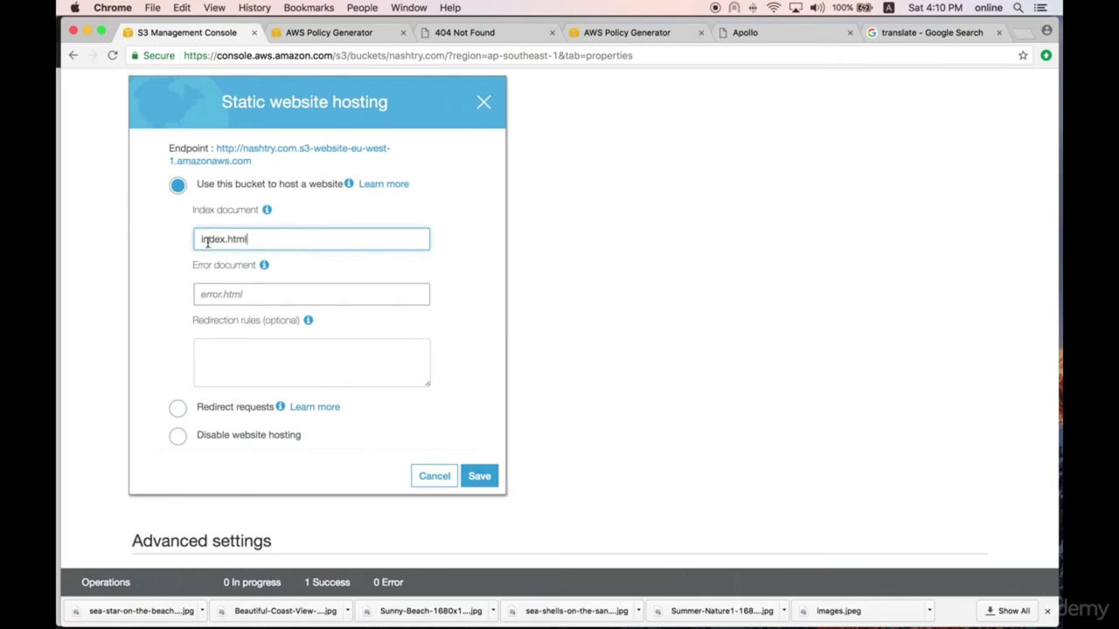
left_click(479, 479)
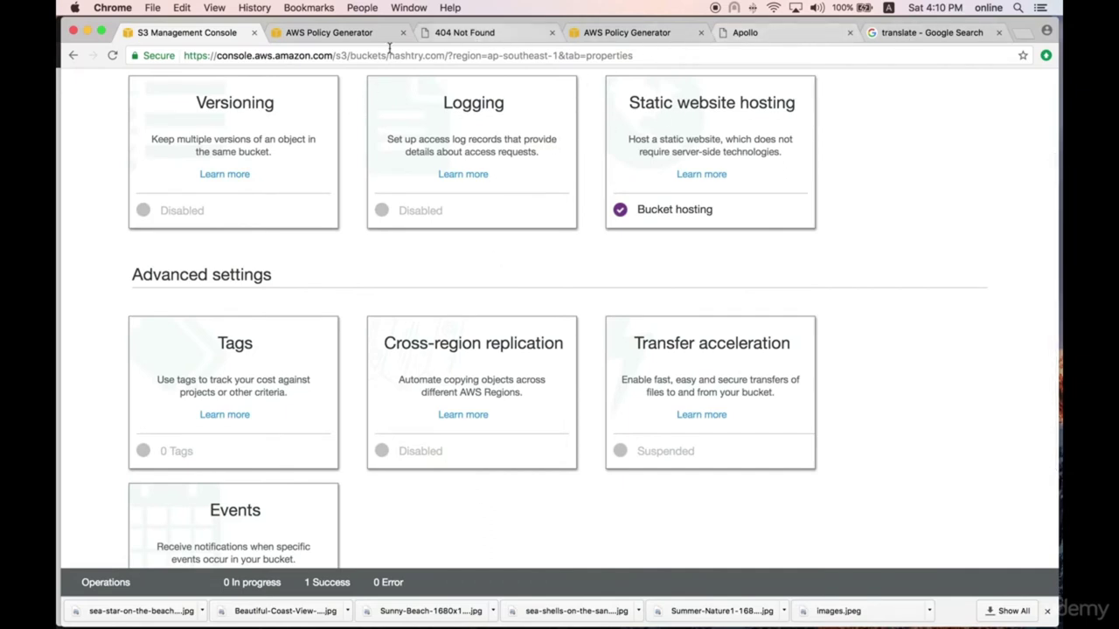
left_click(453, 39)
key("super+r")
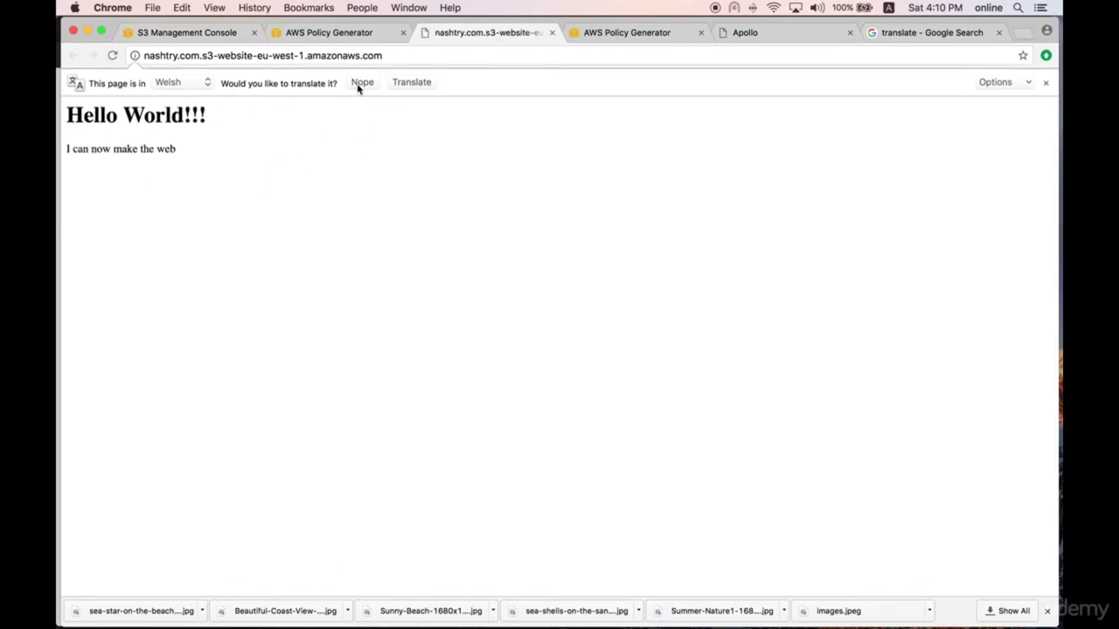
left_click_drag(146, 55, 405, 44)
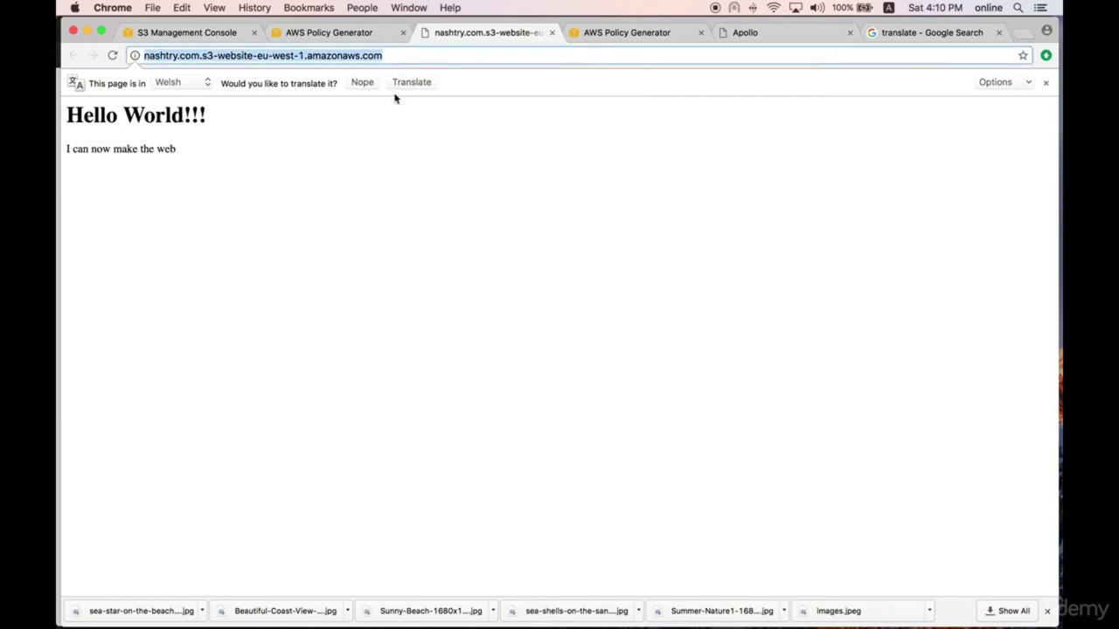
left_click(422, 229)
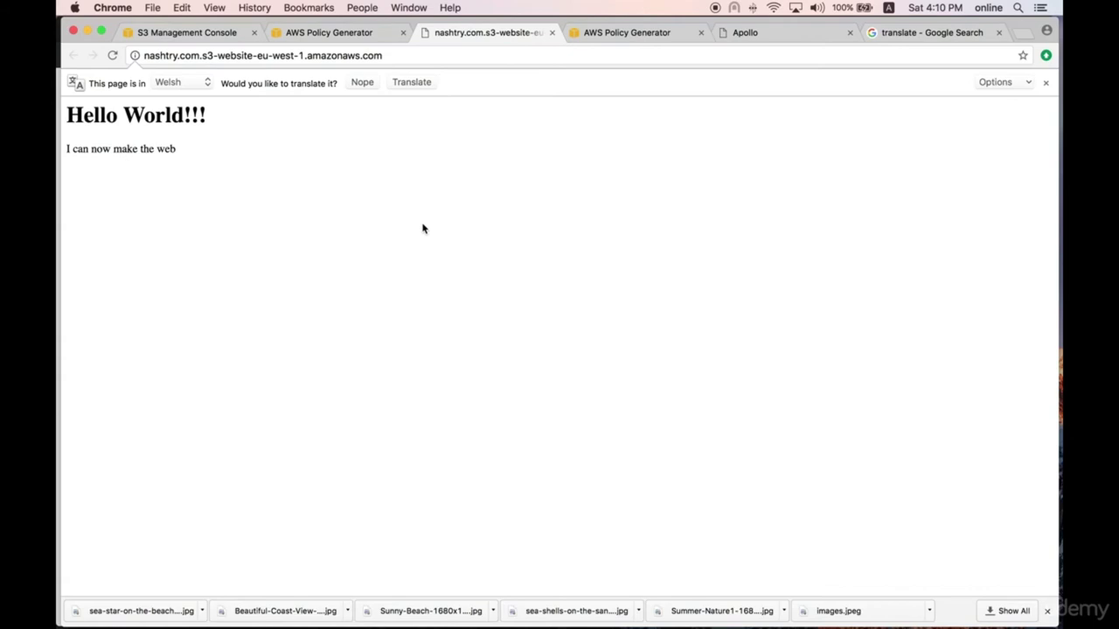
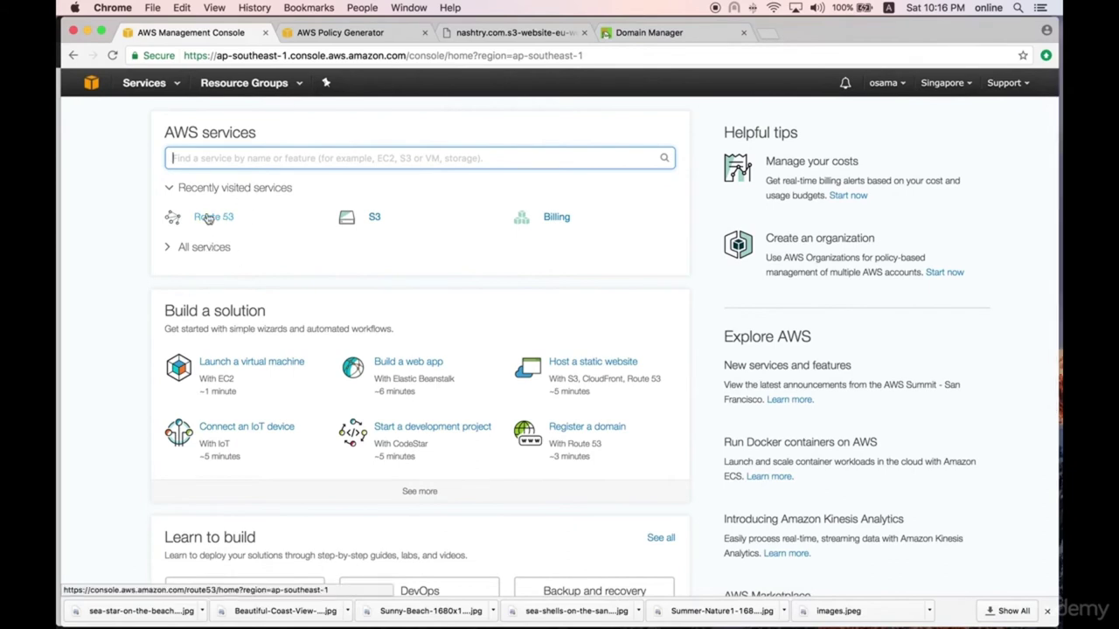
Step: Review nashtry.com's settings in GoDaddy Domain Manager, then go back to the AWS console home page
left_click(632, 33)
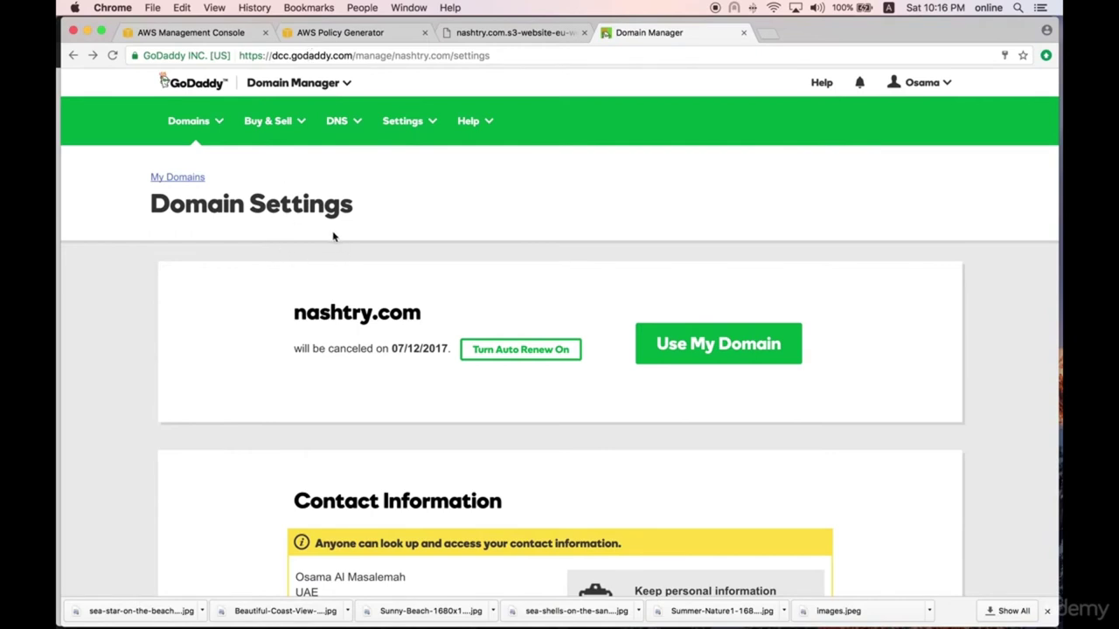
left_click(197, 33)
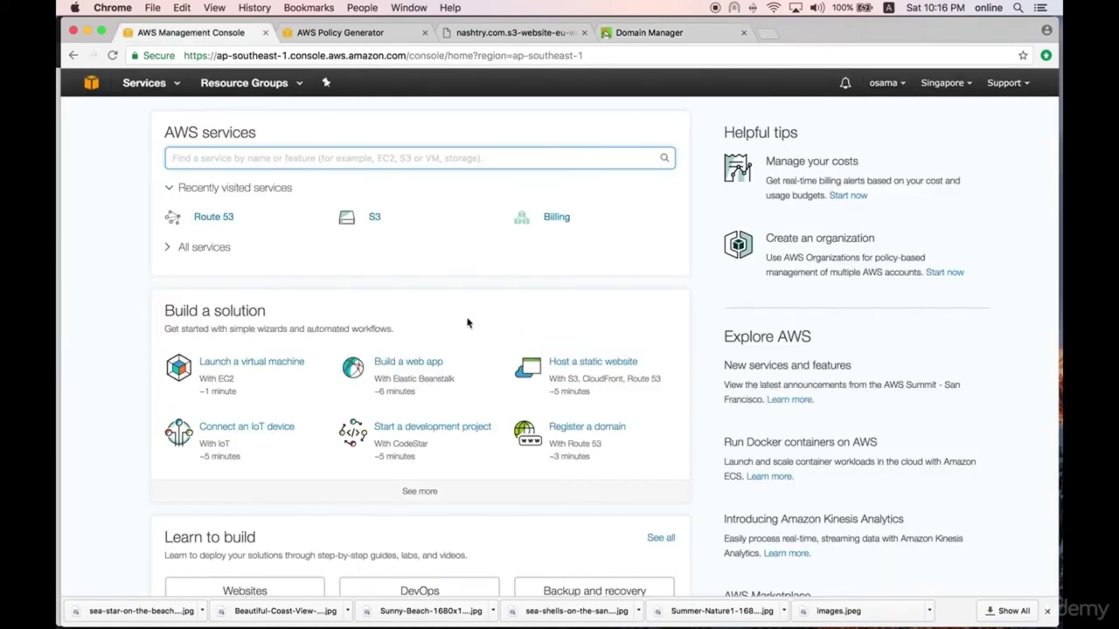
Step: Go to Route 53 from the Services list and show its empty Hosted zones list
left_click(174, 88)
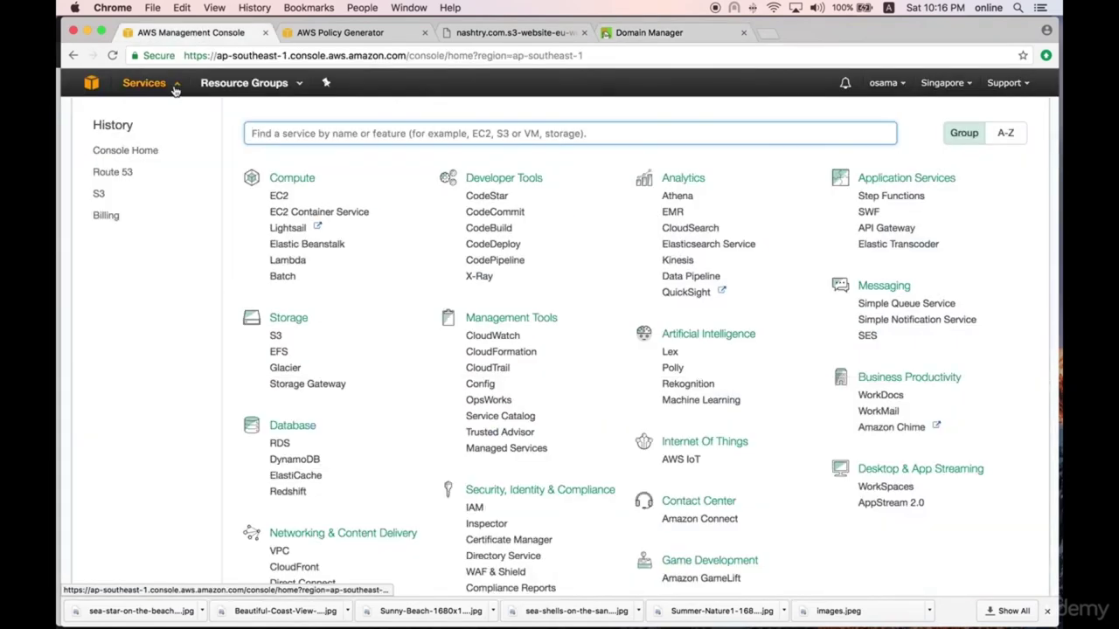
scroll(307, 360, "down", 2)
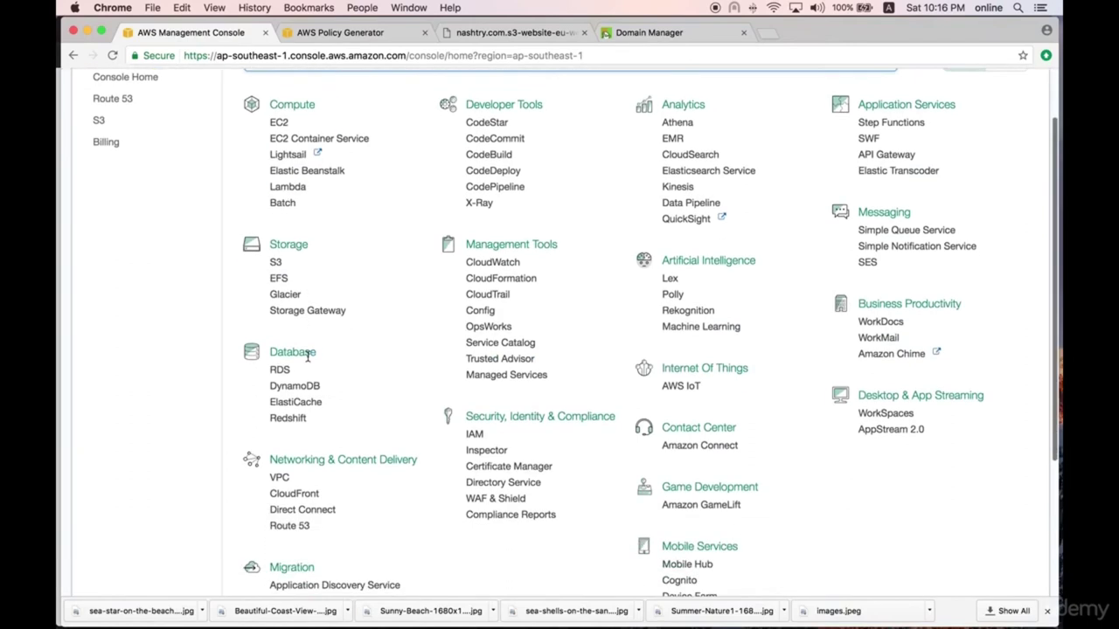
scroll(329, 349, "down", 3)
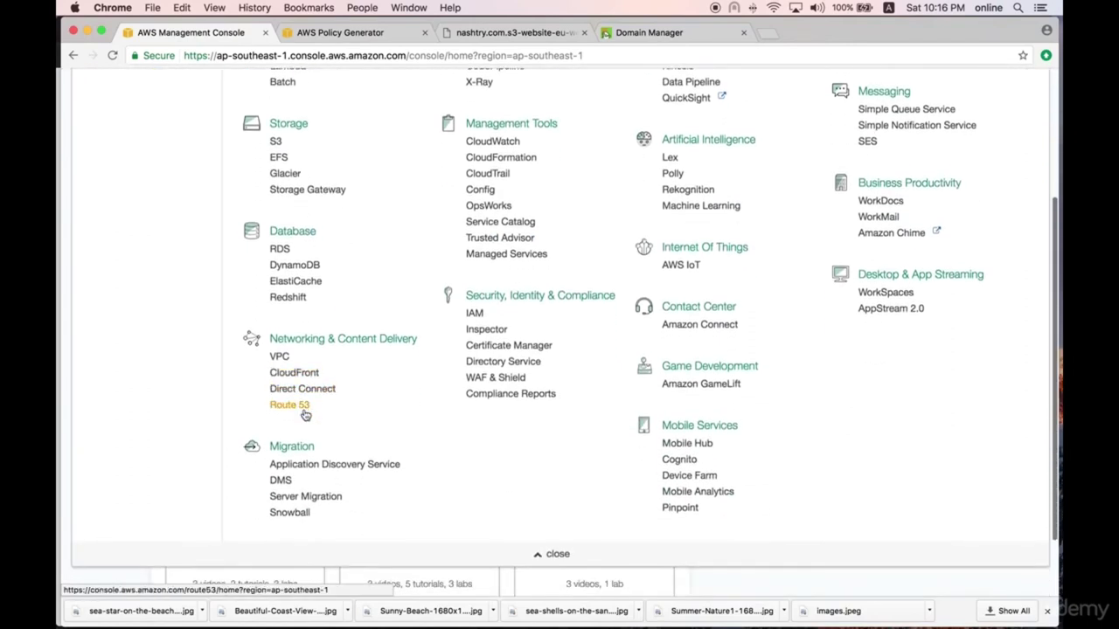
left_click(289, 413)
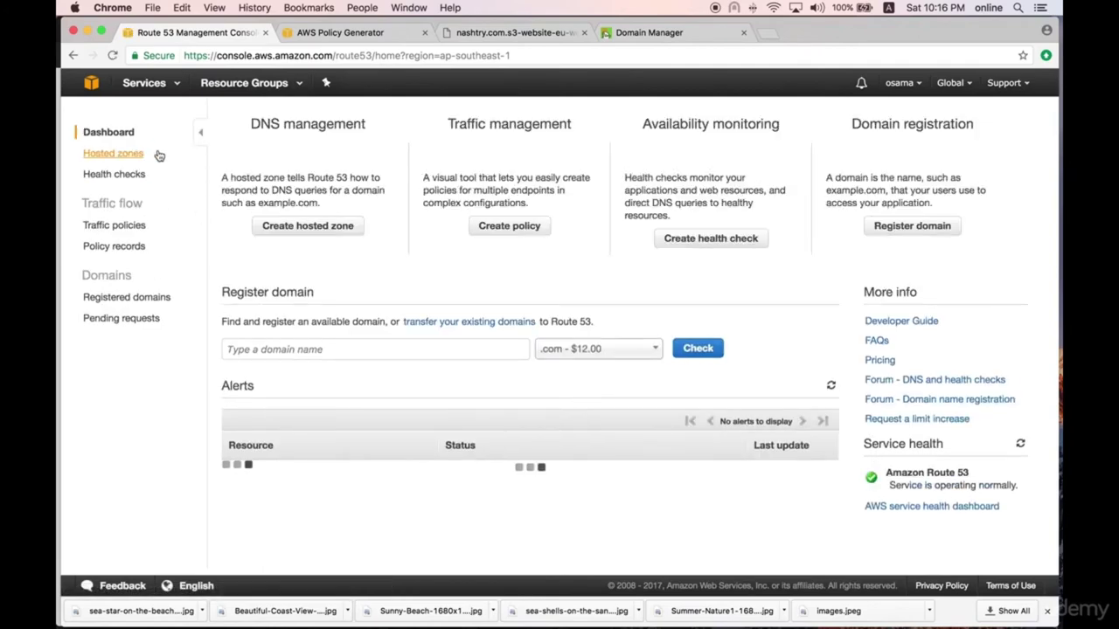
left_click(108, 160)
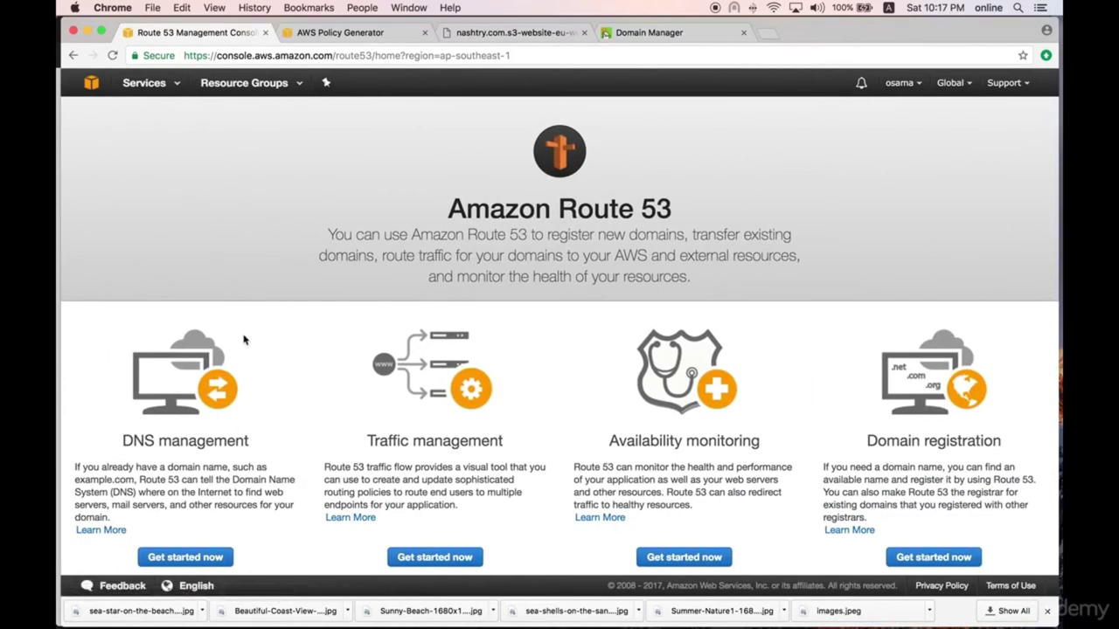
left_click(177, 88)
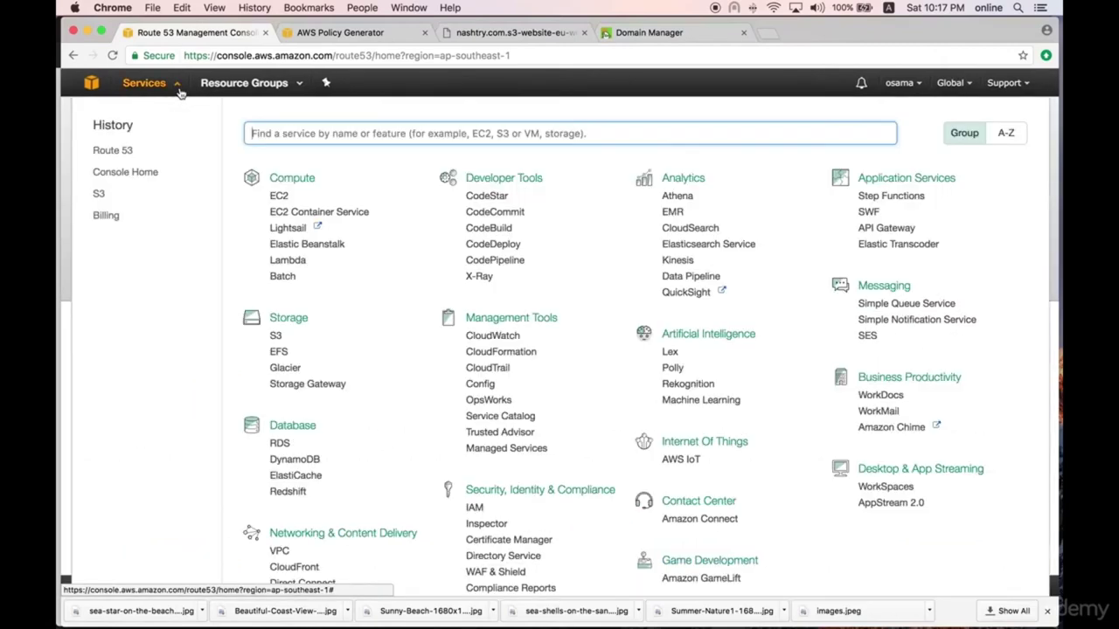
left_click(127, 155)
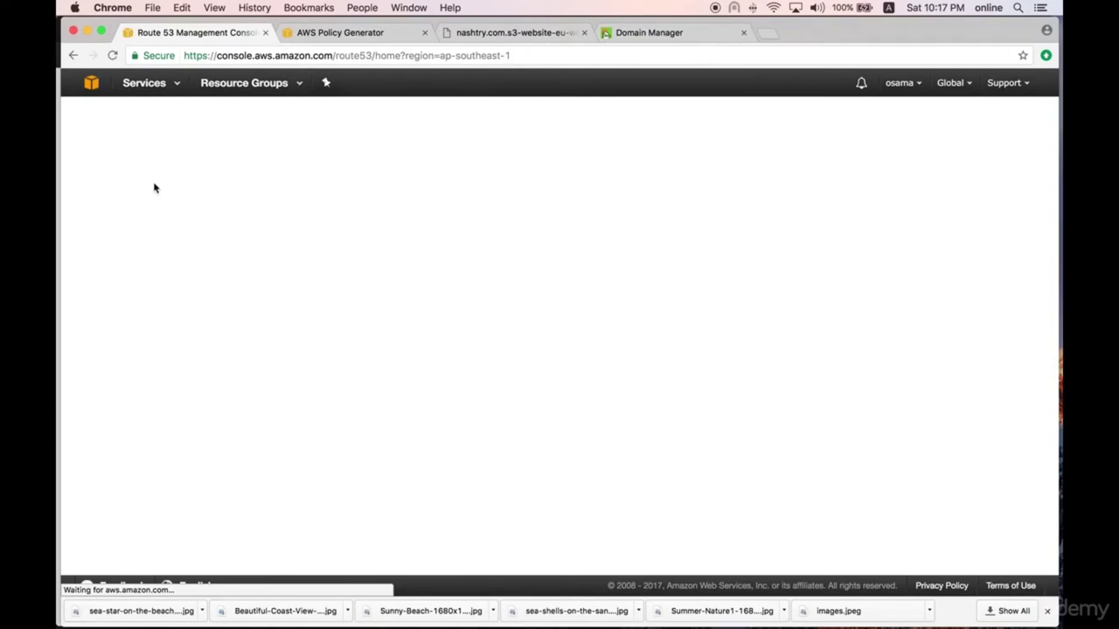
left_click(112, 154)
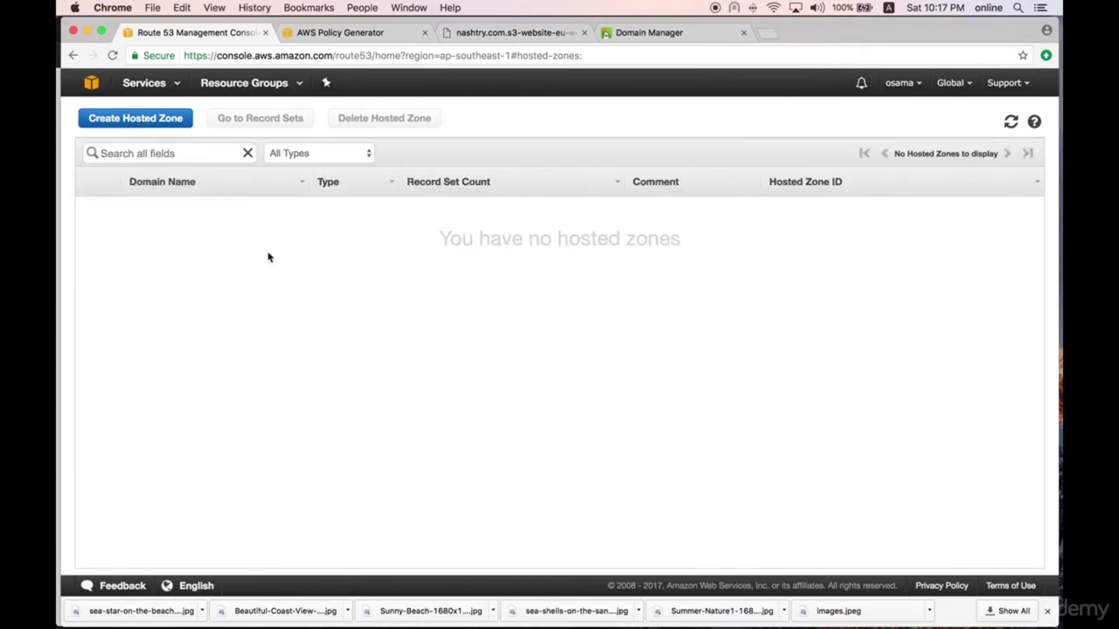
Step: Create a Public Hosted Zone with domain name nashtry.com
left_click(151, 121)
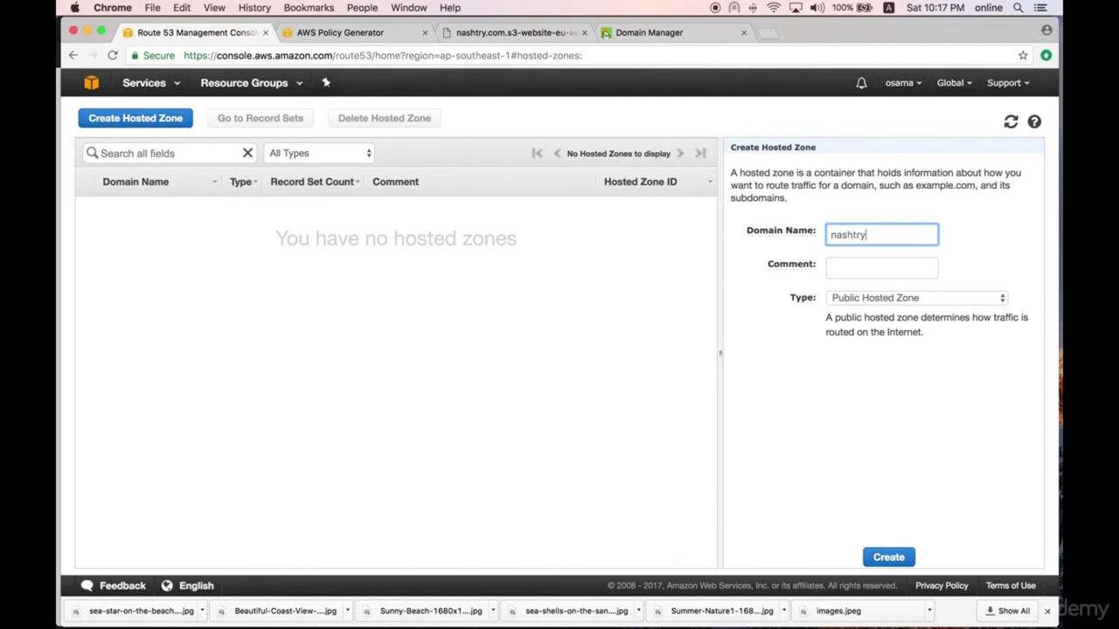
type(".com")
left_click(886, 269)
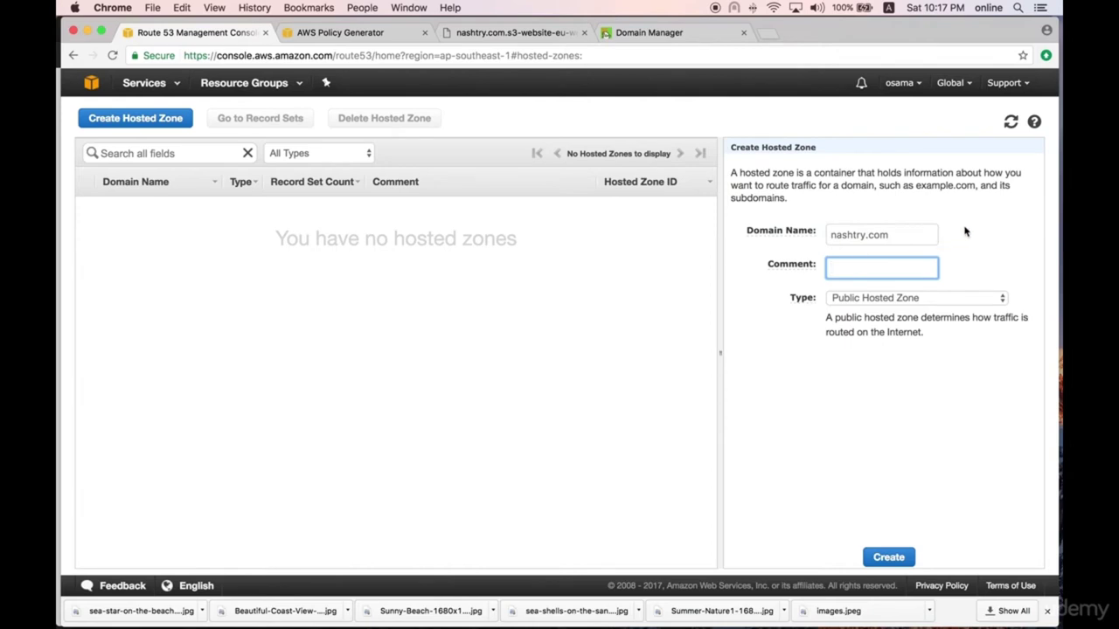
left_click(917, 300)
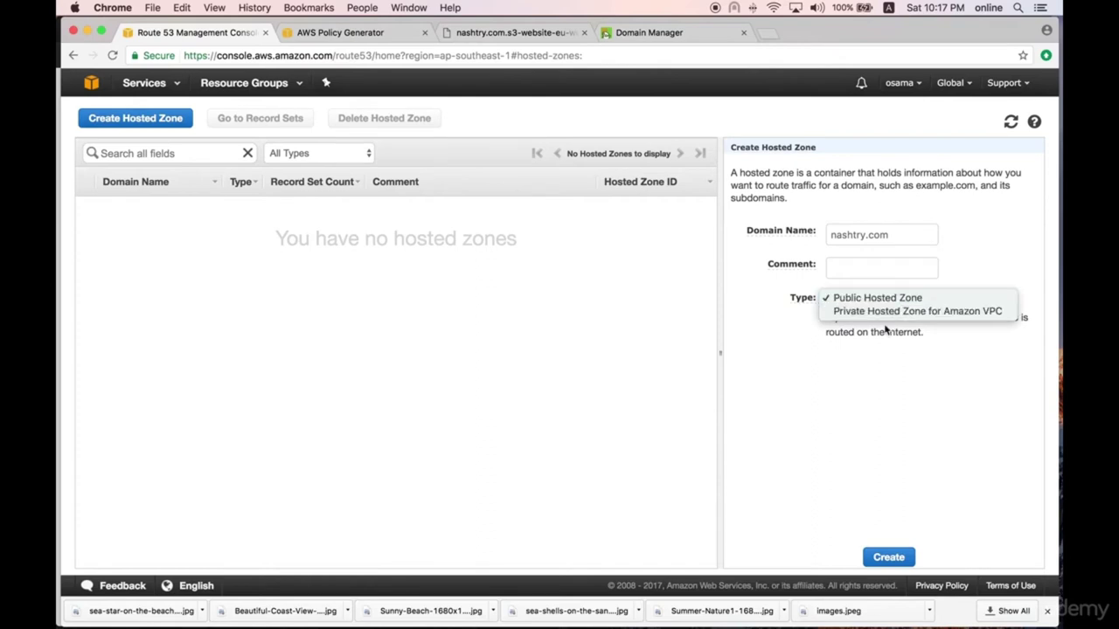
left_click(822, 383)
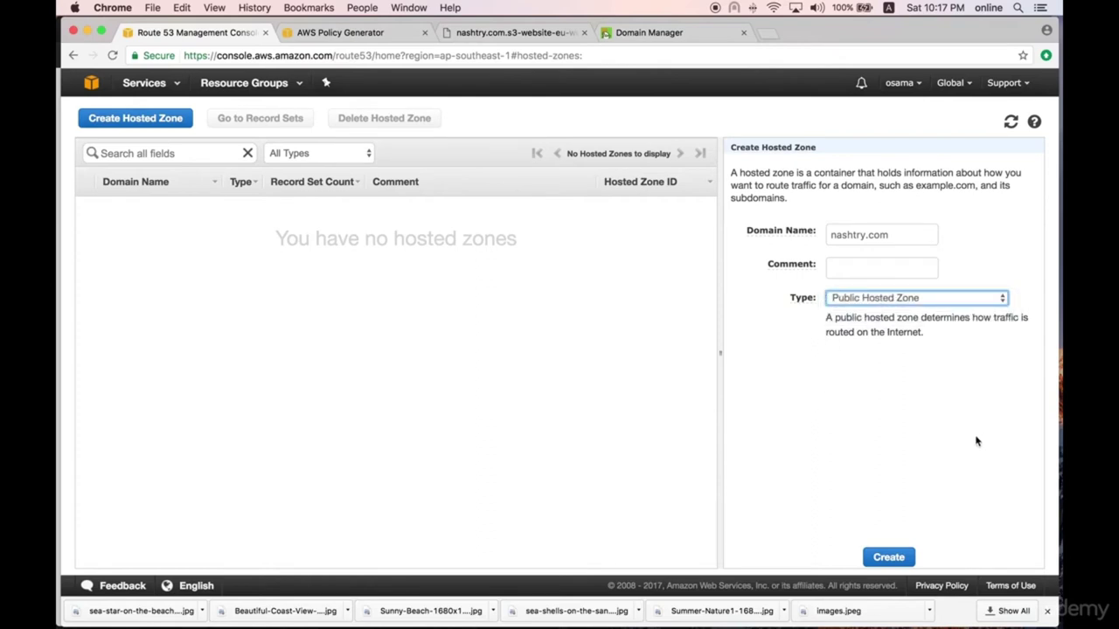
left_click(887, 560)
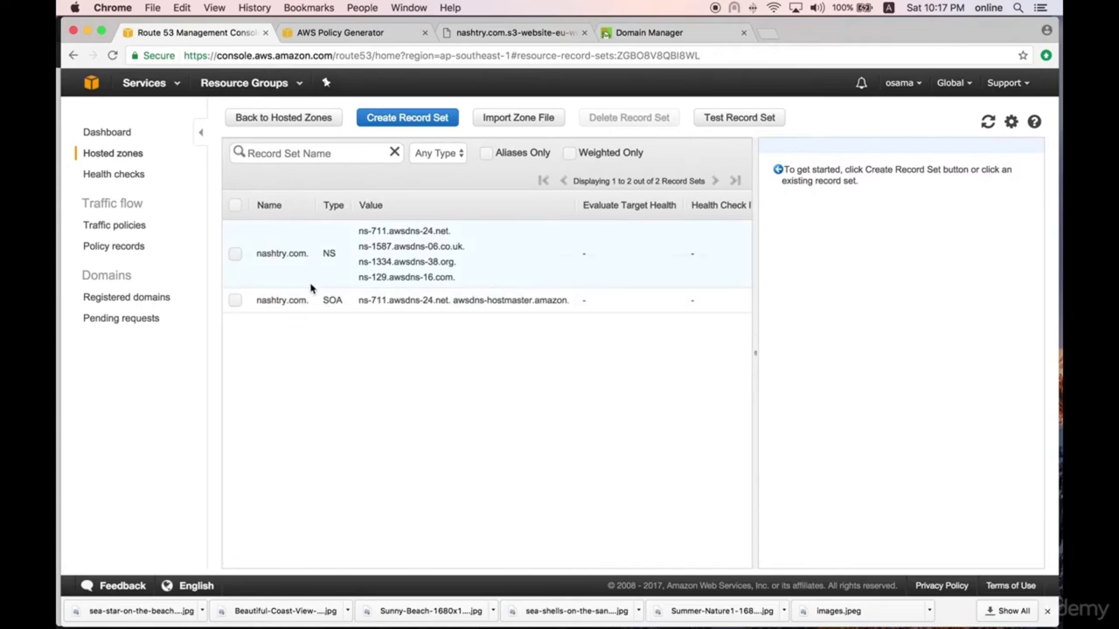
Step: Select the four nameserver values in nashtry.com's NS record set, then switch to GoDaddy
left_click(234, 255)
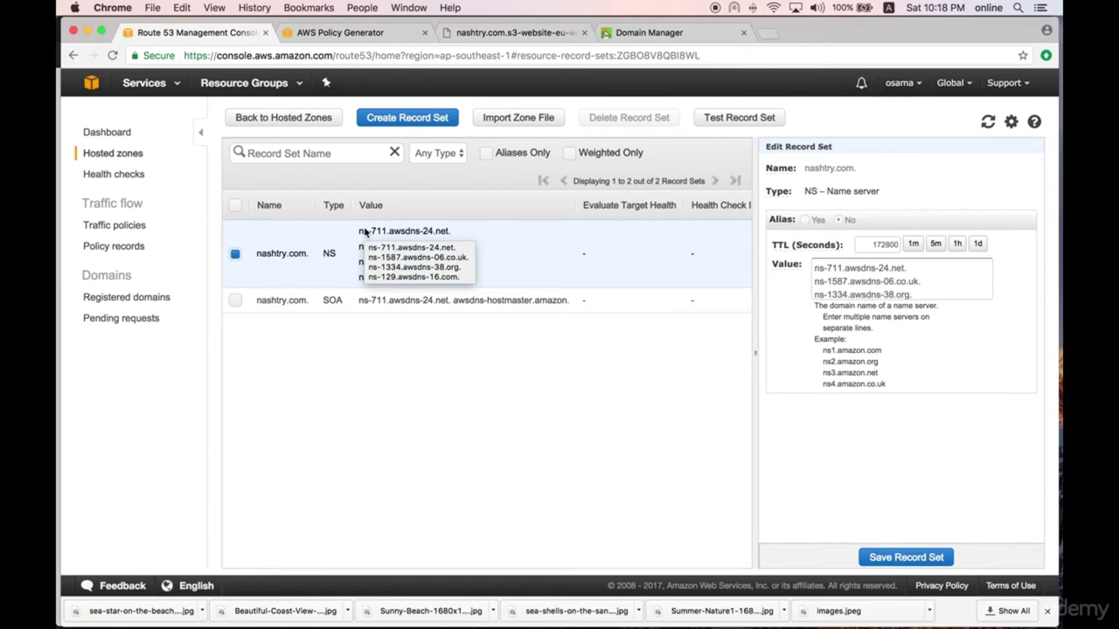
left_click_drag(360, 232, 456, 278)
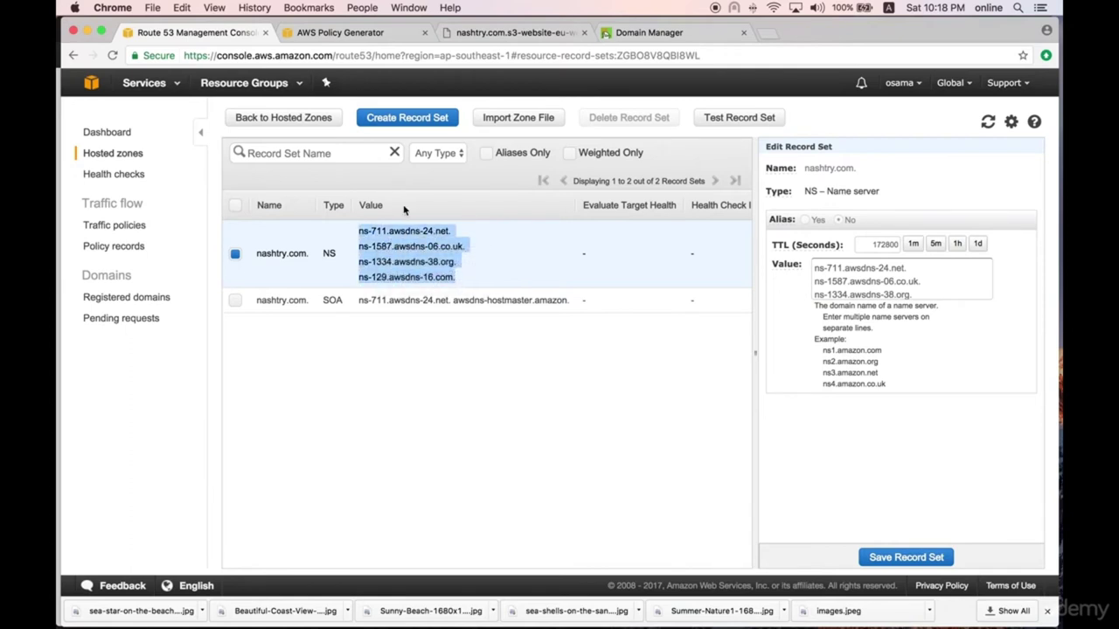
left_click(648, 32)
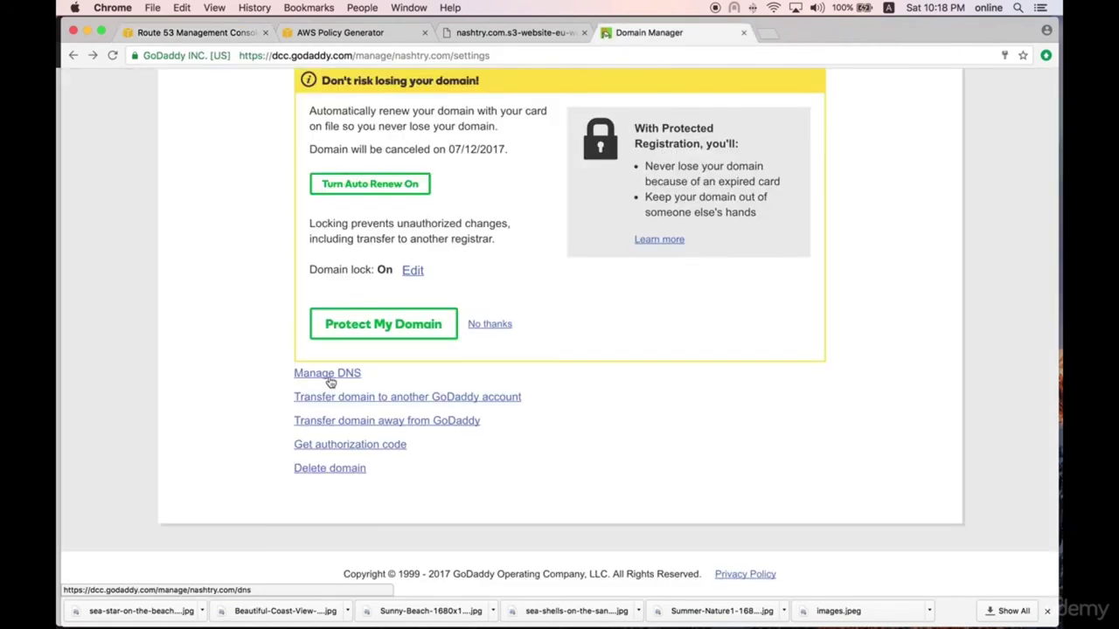
Step: In nashtry.com's DNS management, switch the nameserver type to Custom
left_click(329, 376)
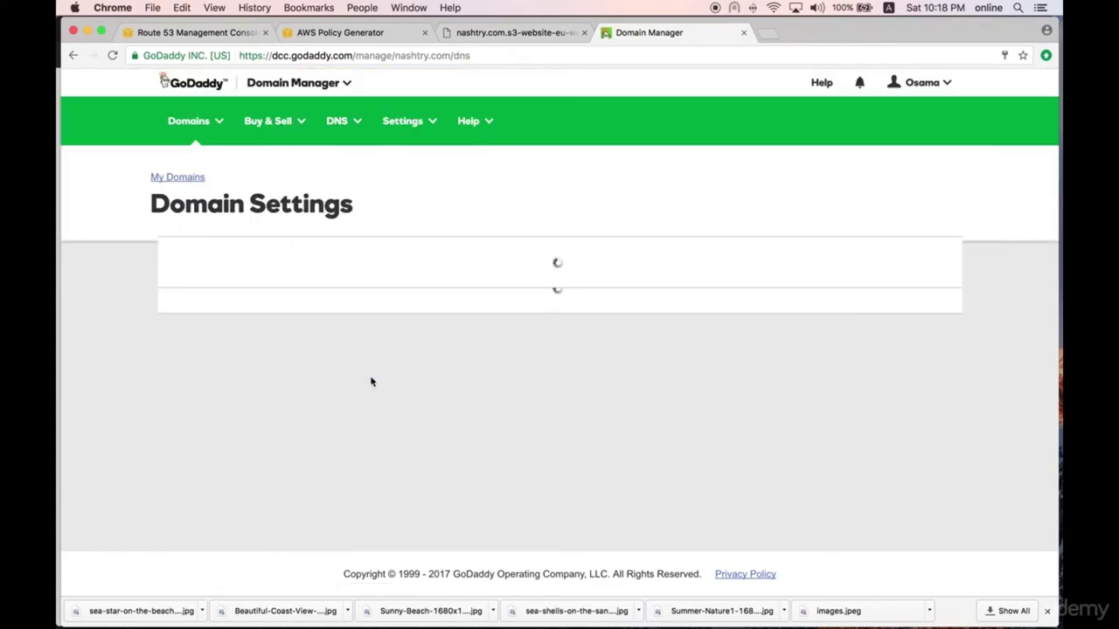
scroll(371, 382, "down", 10)
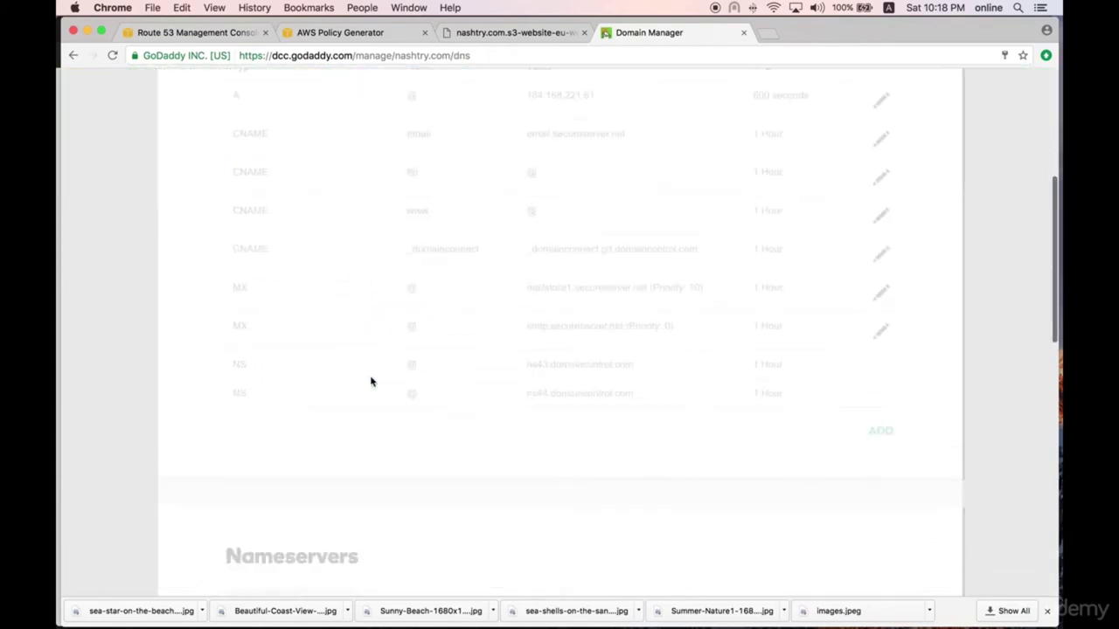
scroll(370, 382, "up", 5)
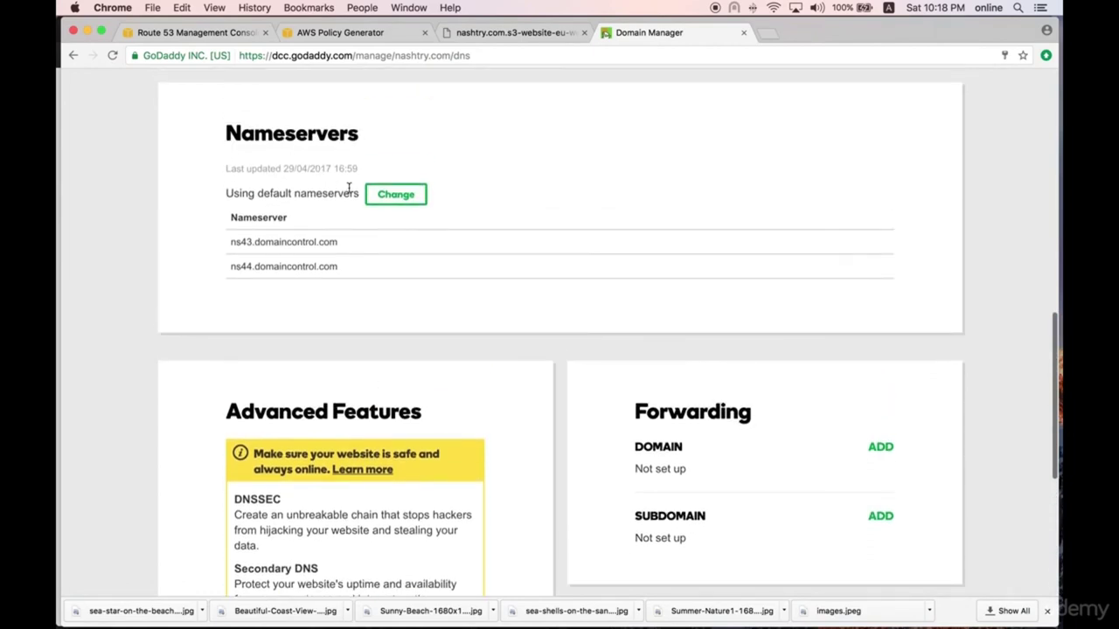
left_click(387, 204)
left_click(382, 221)
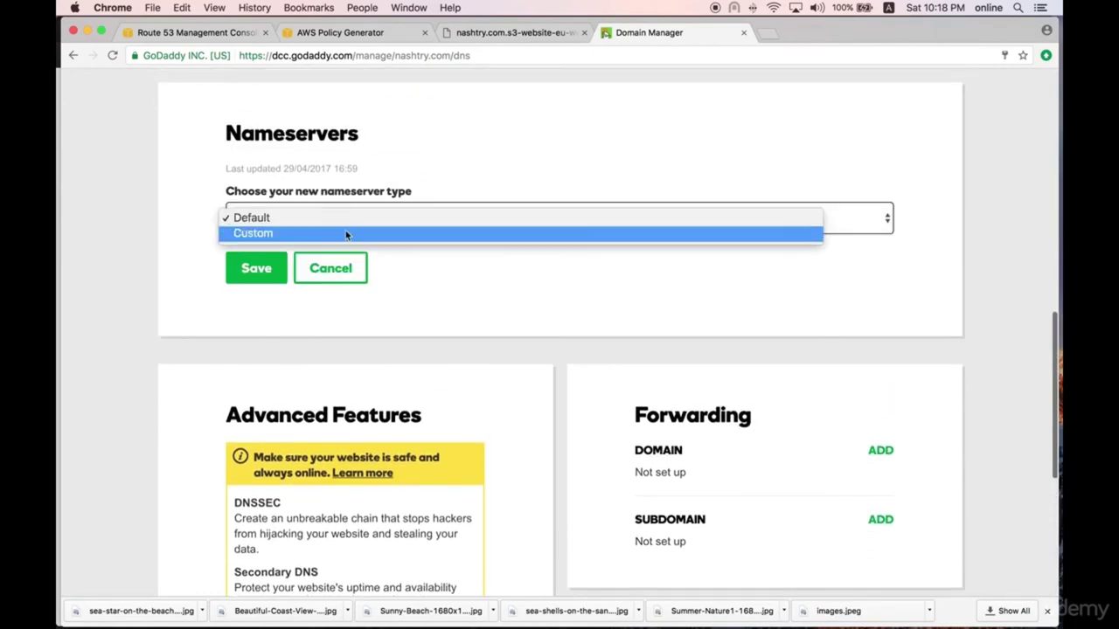
left_click(345, 233)
left_click(276, 297)
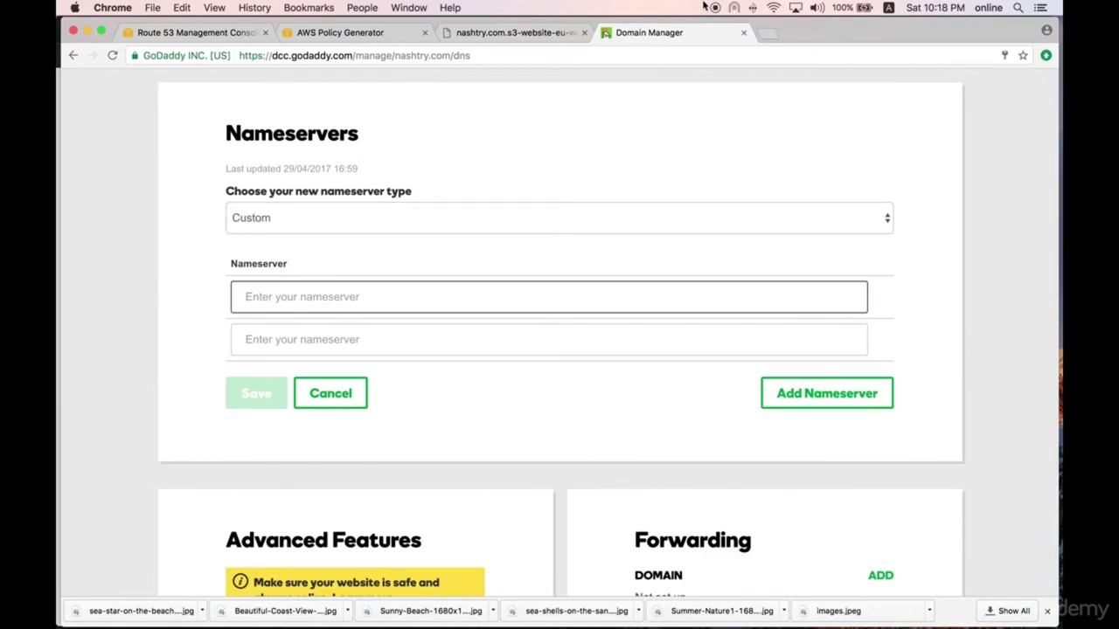
Step: Enter ns-711.awsdns-24.net and ns-1587.awsdns-06.co.uk as the first two custom nameservers
left_click(199, 35)
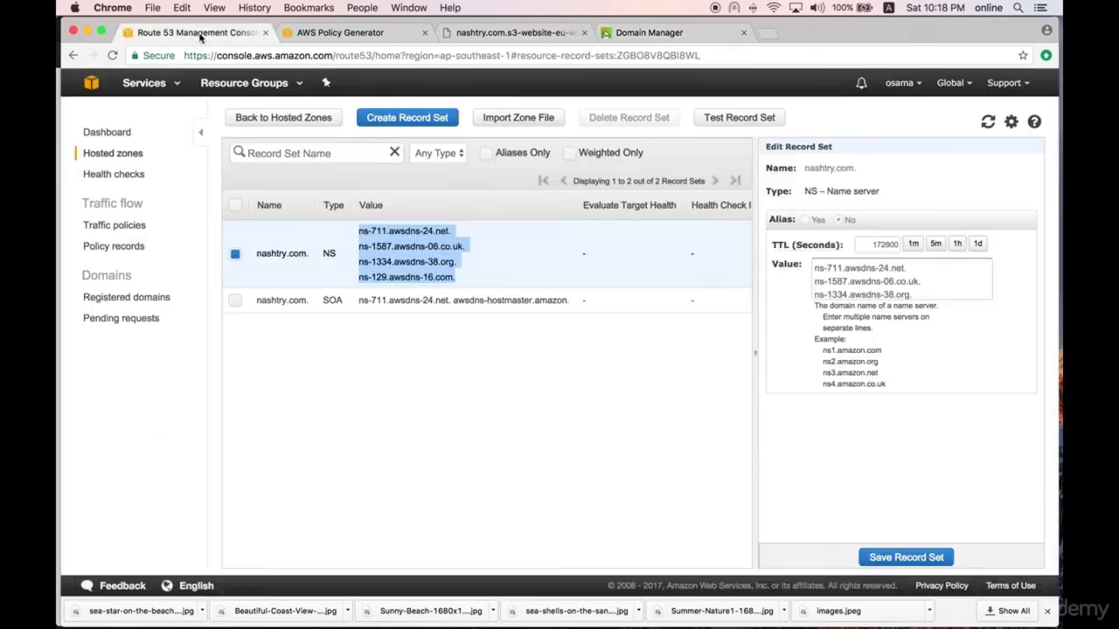
double_click(398, 232)
left_click_drag(358, 235, 448, 233)
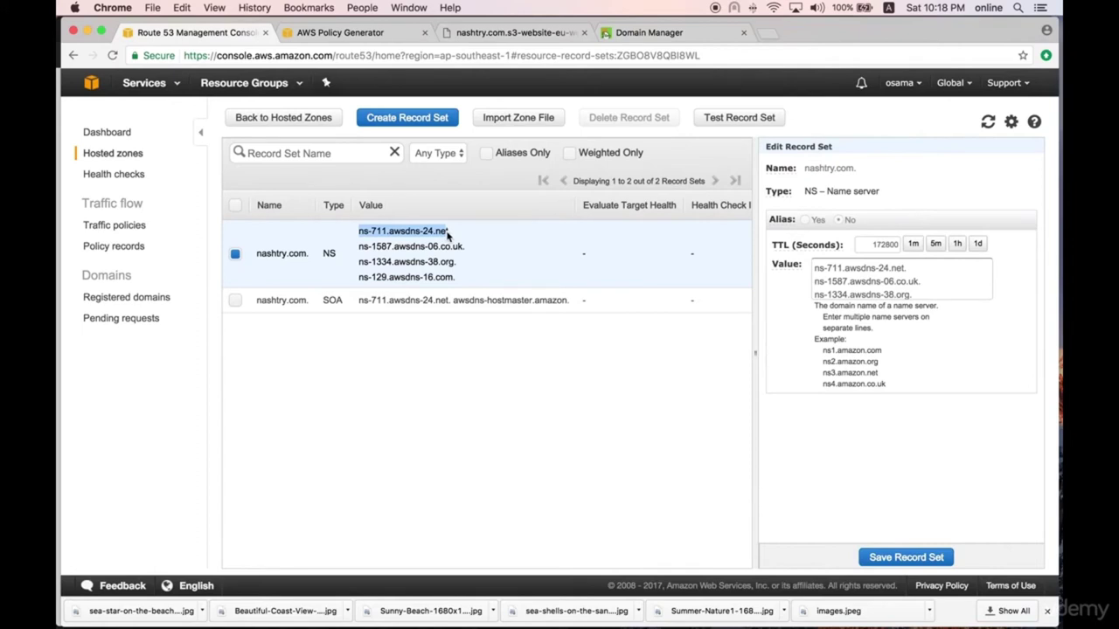
key("super+c")
key("super+4")
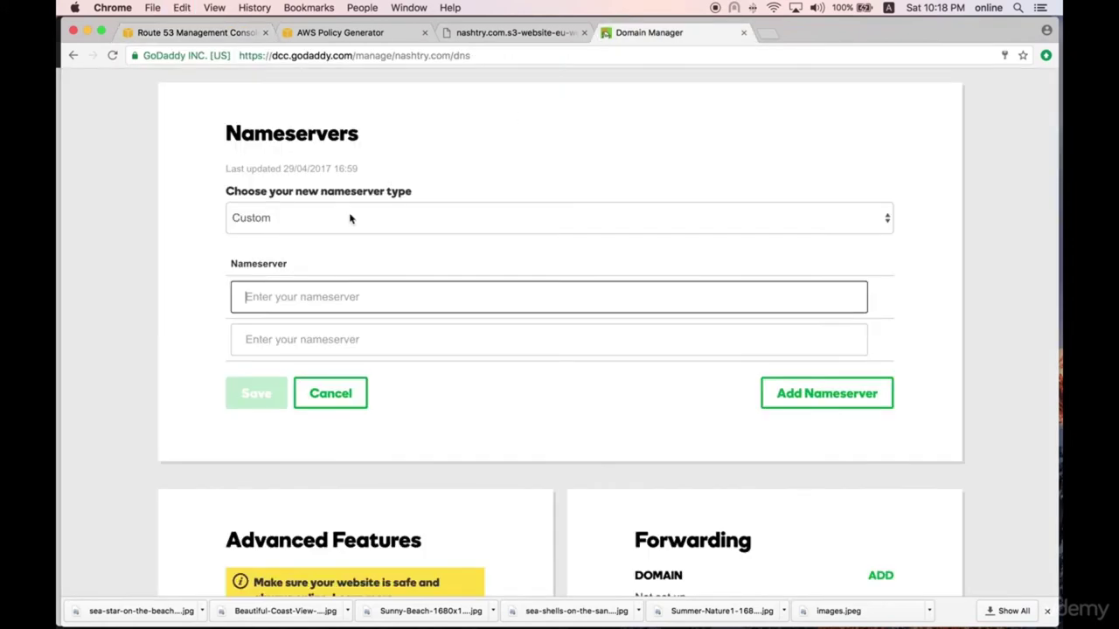
key("super+v")
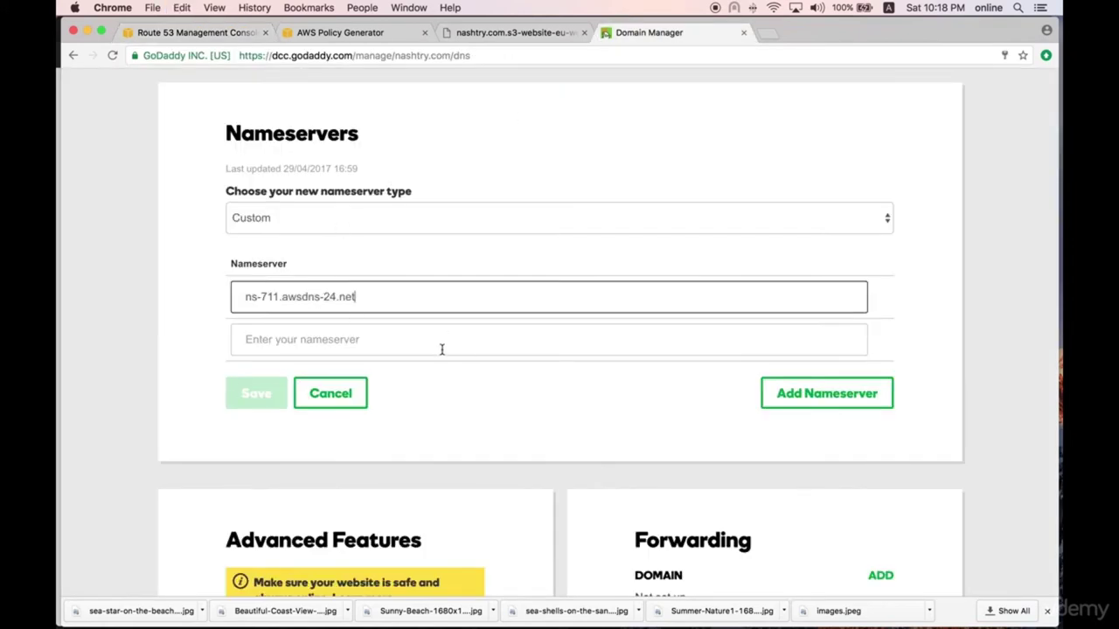
left_click(433, 339)
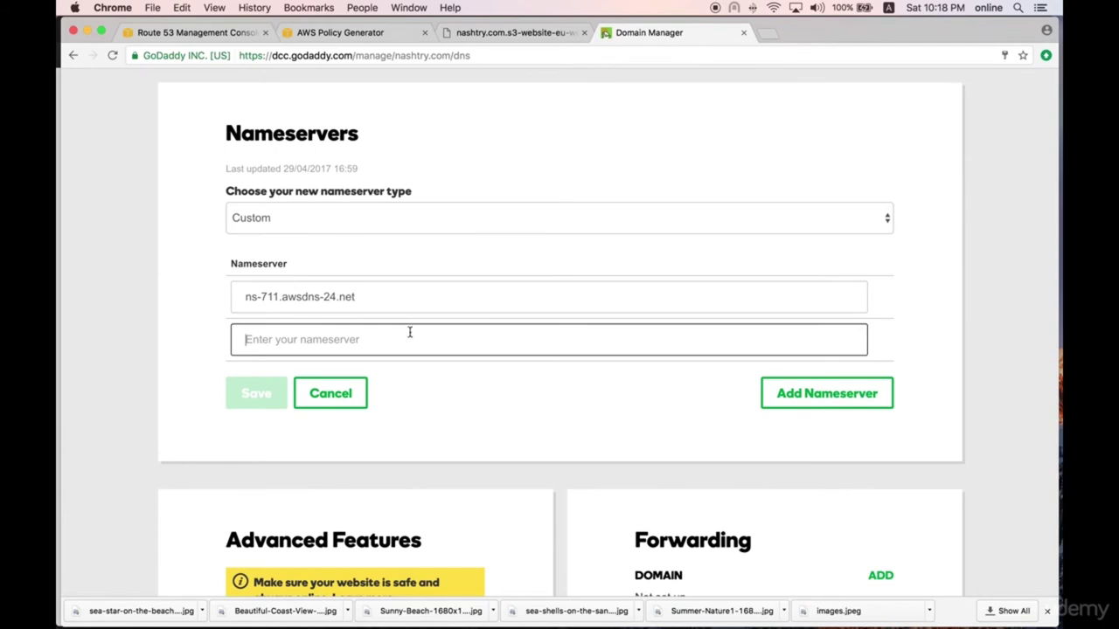
left_click(193, 33)
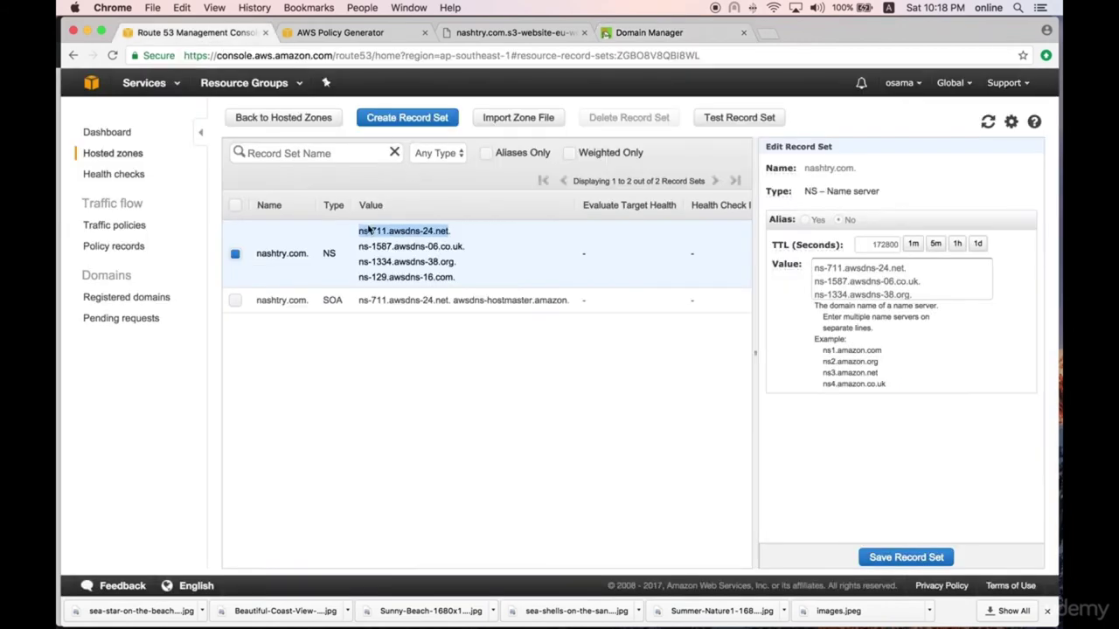
left_click_drag(359, 248, 466, 252)
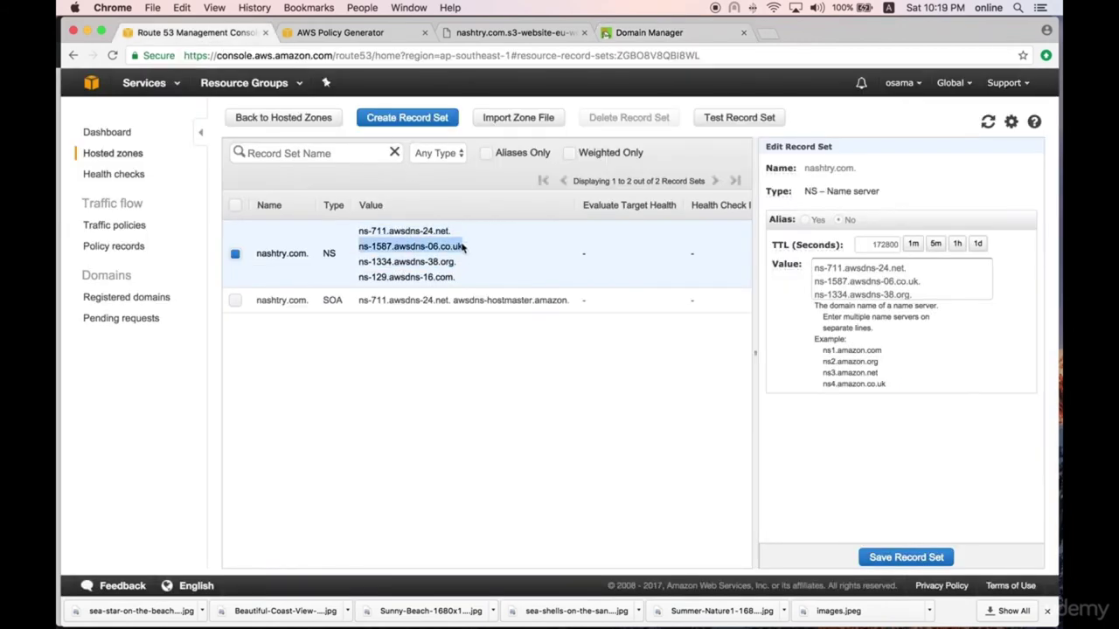
left_click(639, 32)
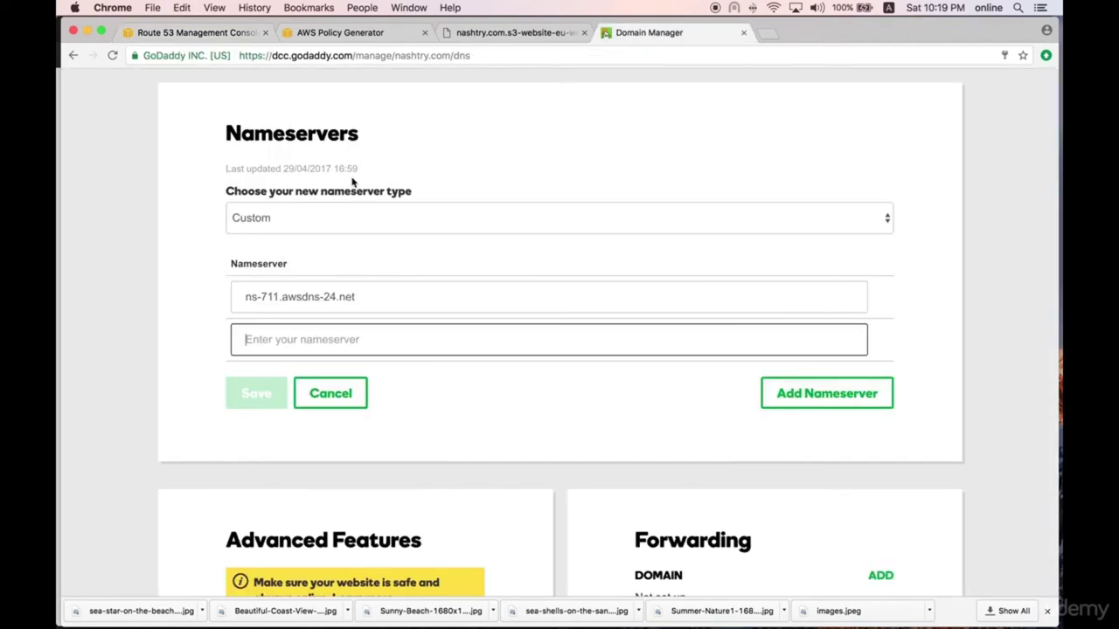
key("super+v")
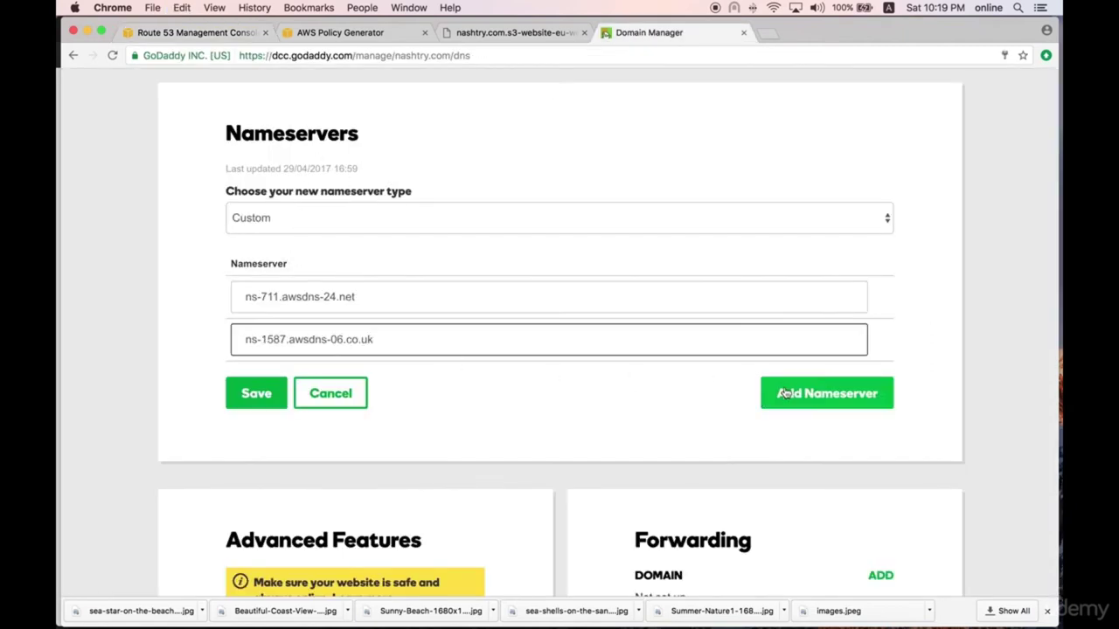
Step: Add two more nameserver fields and enter ns-1334.awsdns-38.org and ns-129.awsdns-16.com
left_click(781, 394)
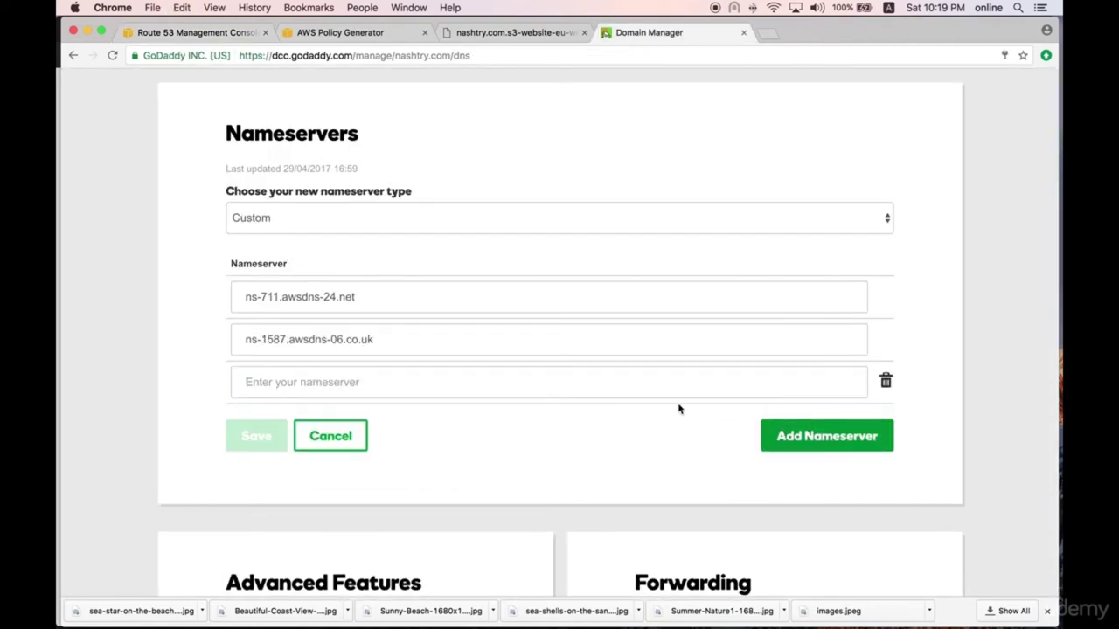
left_click(810, 435)
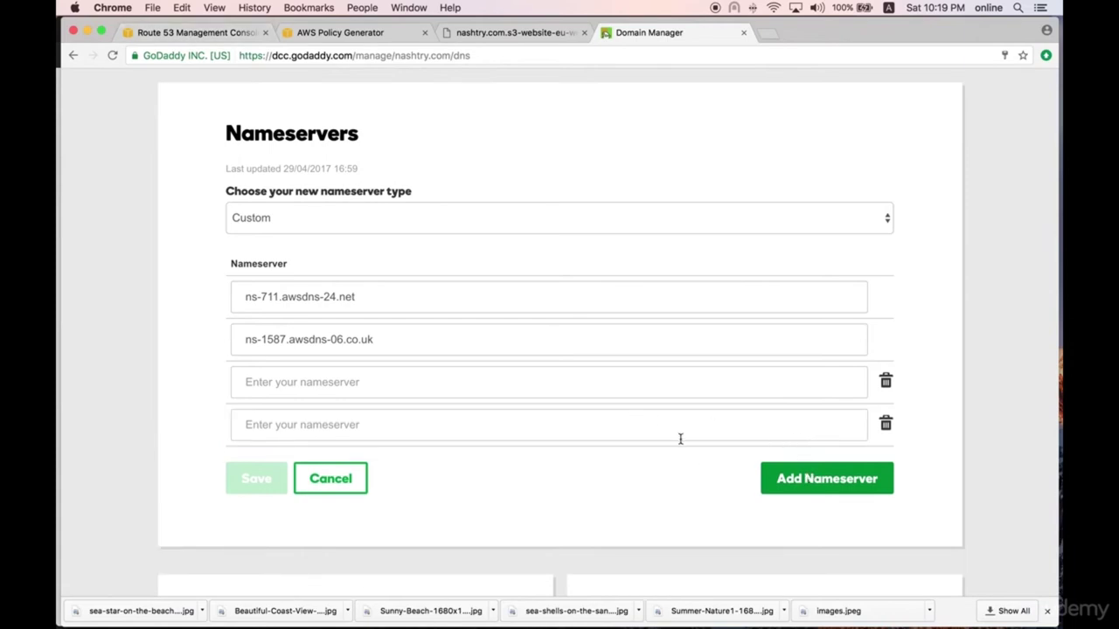
left_click(177, 33)
left_click_drag(359, 262, 453, 263)
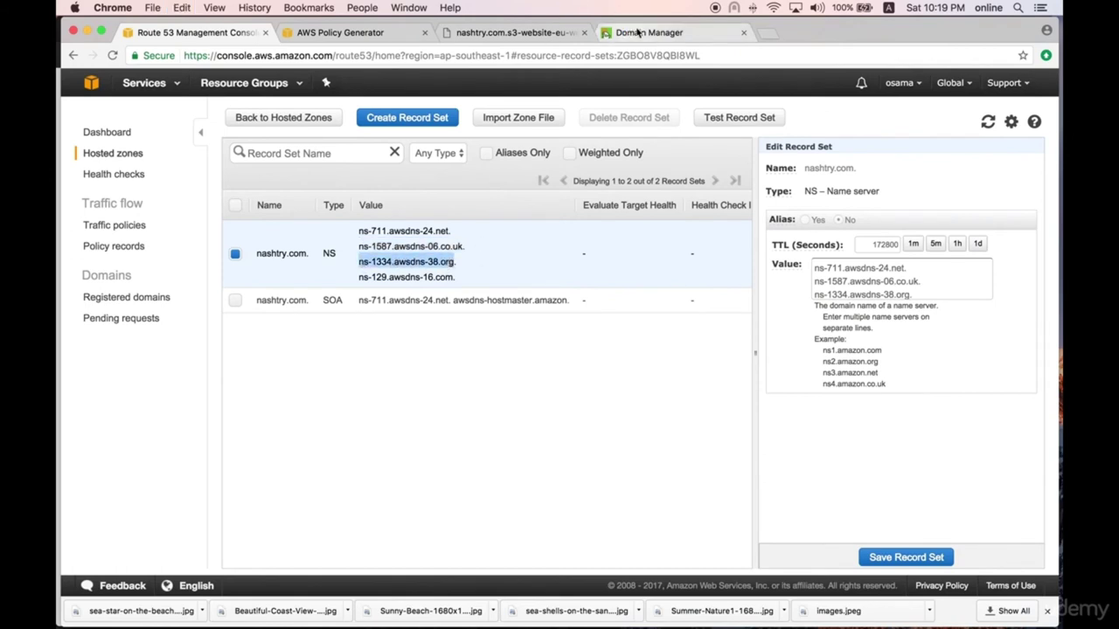
left_click(648, 32)
left_click(319, 384)
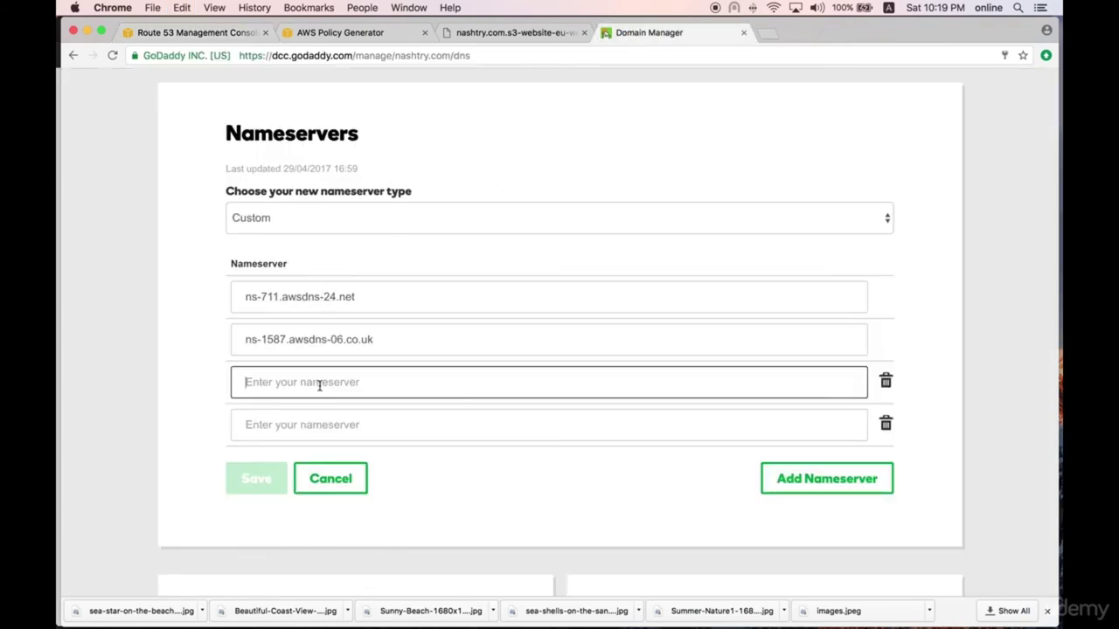
key("super+v")
left_click(197, 32)
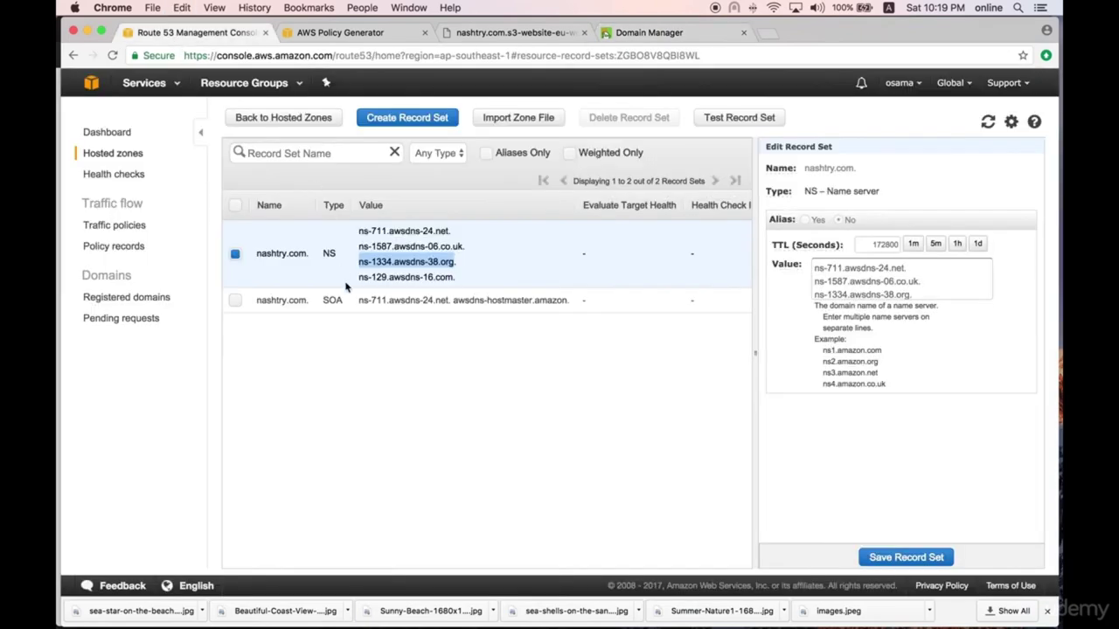
left_click_drag(359, 278, 451, 281)
key("super+c")
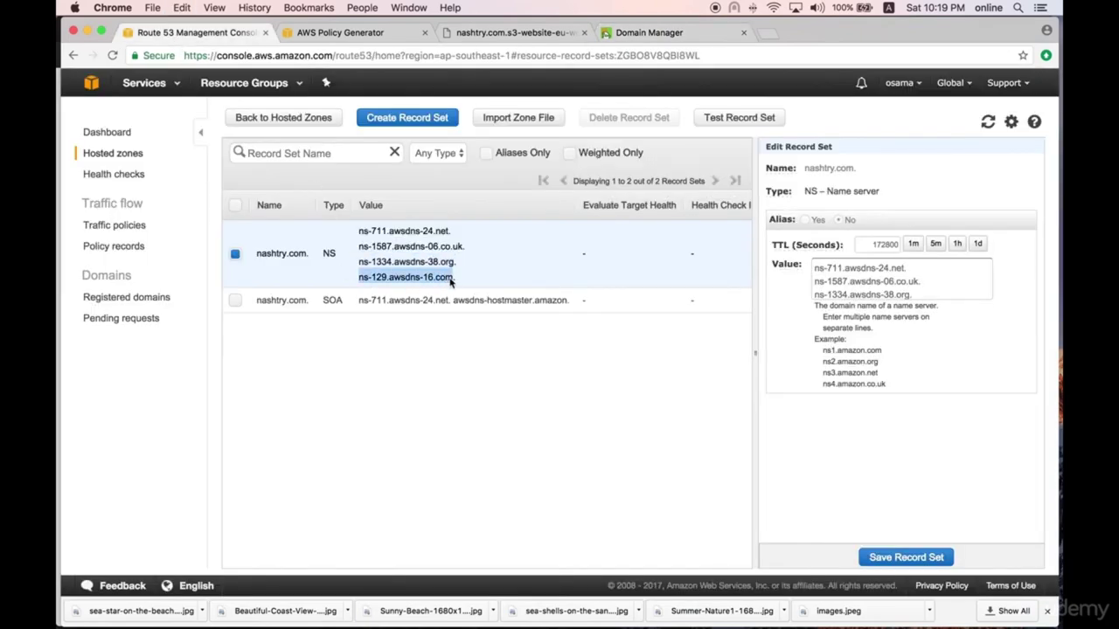
left_click(624, 35)
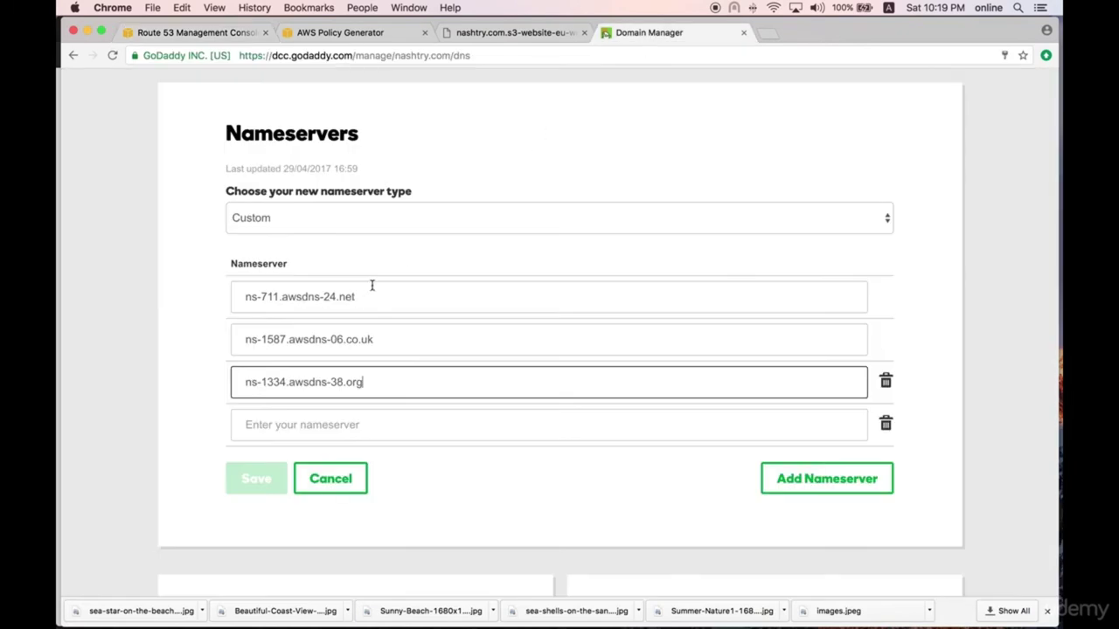
left_click(292, 428)
key("super+v")
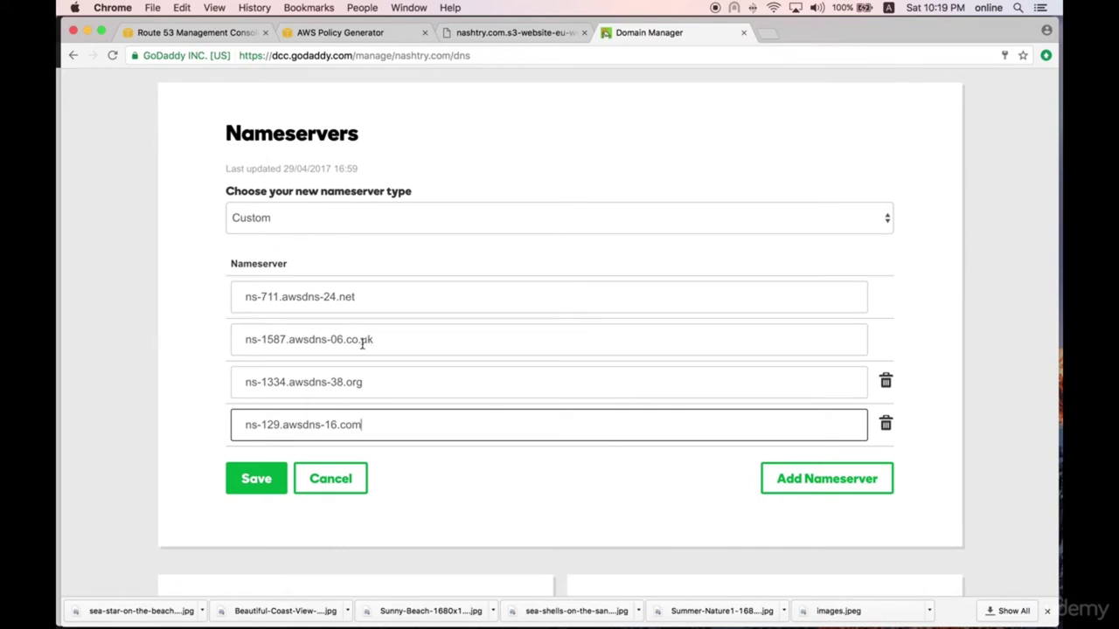
Step: Save nashtry.com's four custom Route 53 nameservers in GoDaddy and go back to Route 53
left_click(262, 479)
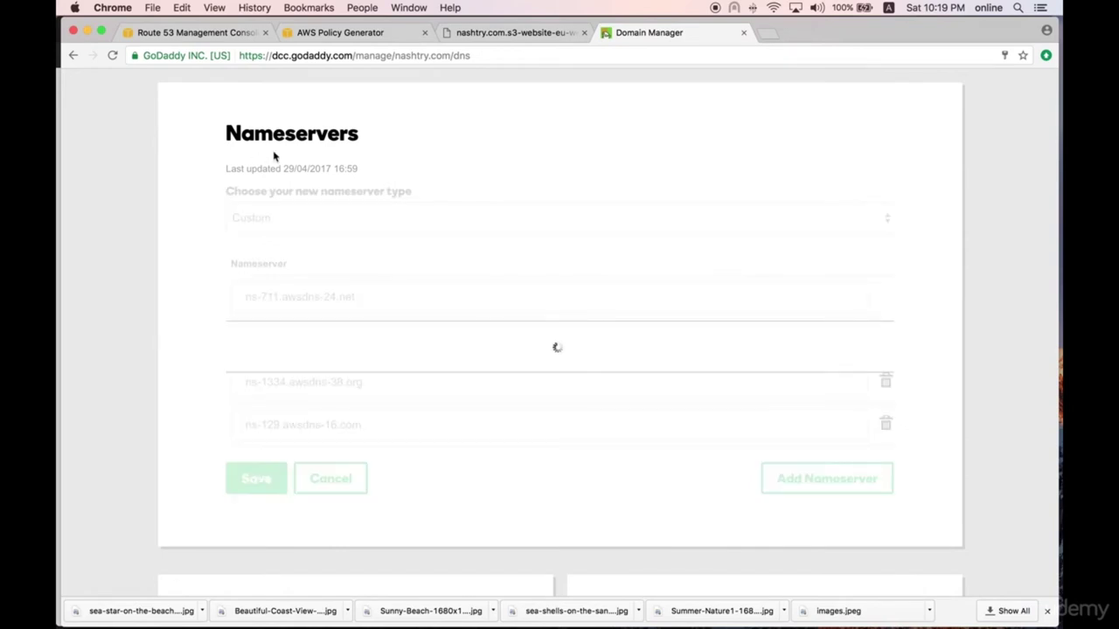
scroll(325, 186, "down", 10)
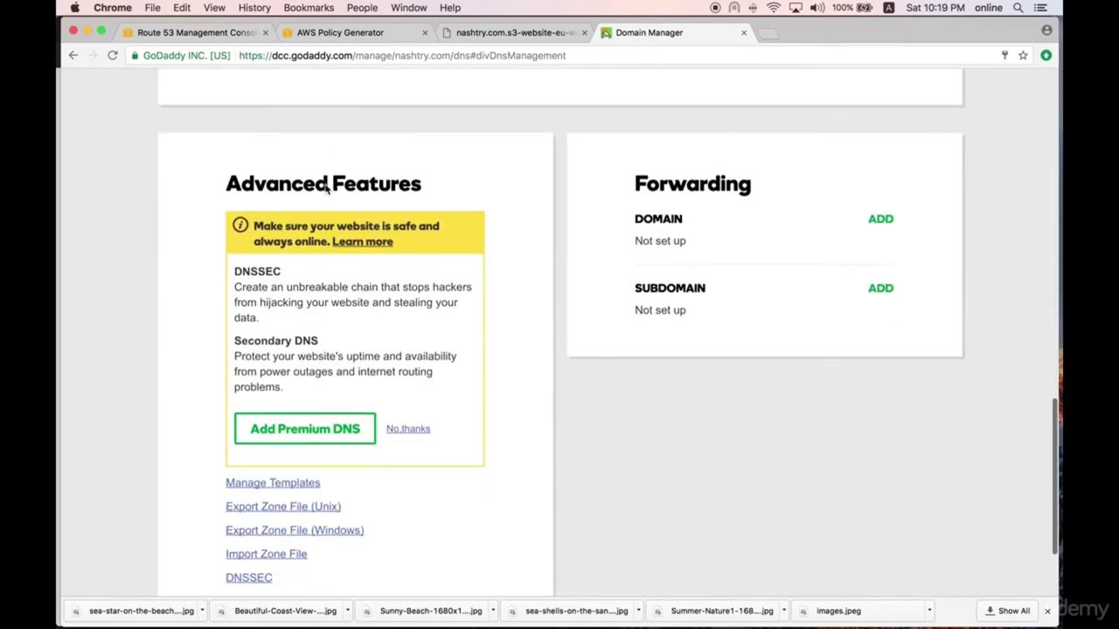
scroll(326, 189, "up", 5)
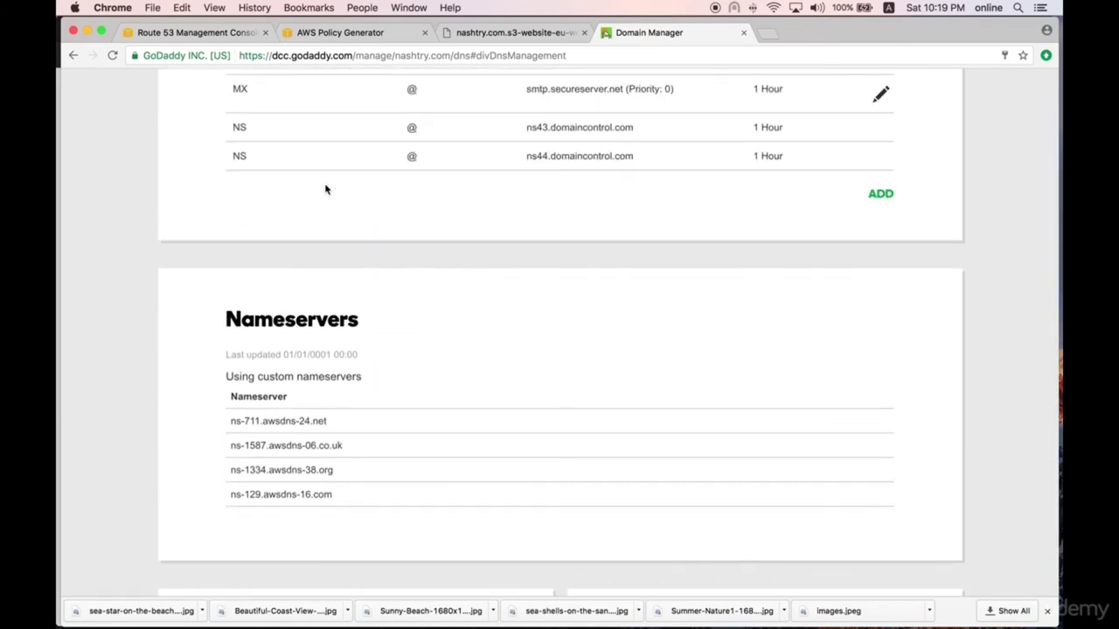
left_click(207, 35)
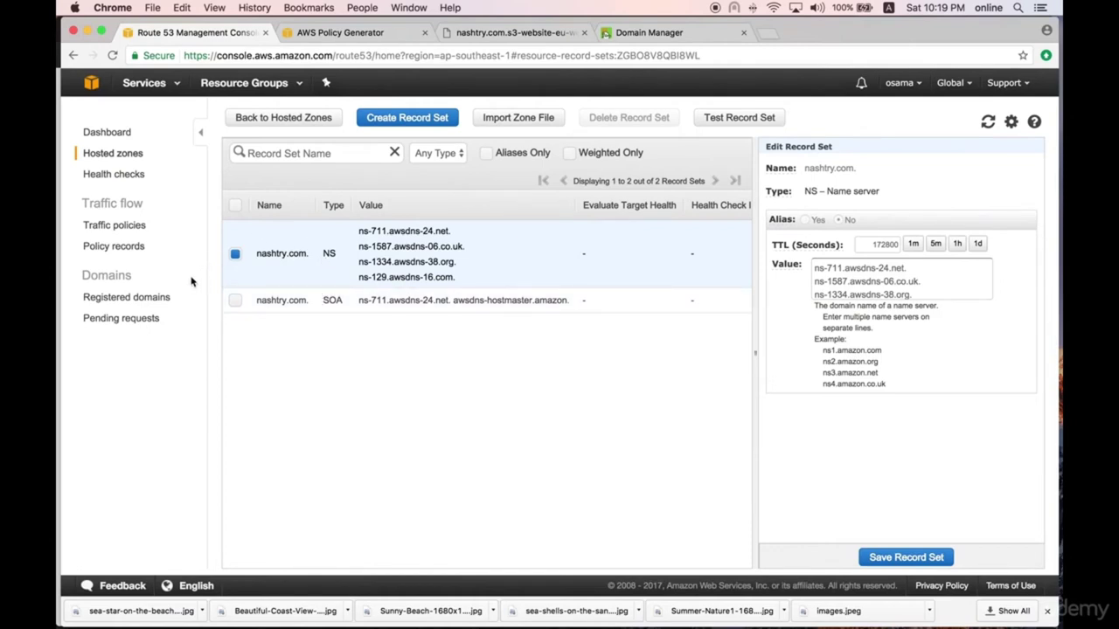
Step: Open Route 53's Registered domains and begin a new domain registration
left_click(147, 84)
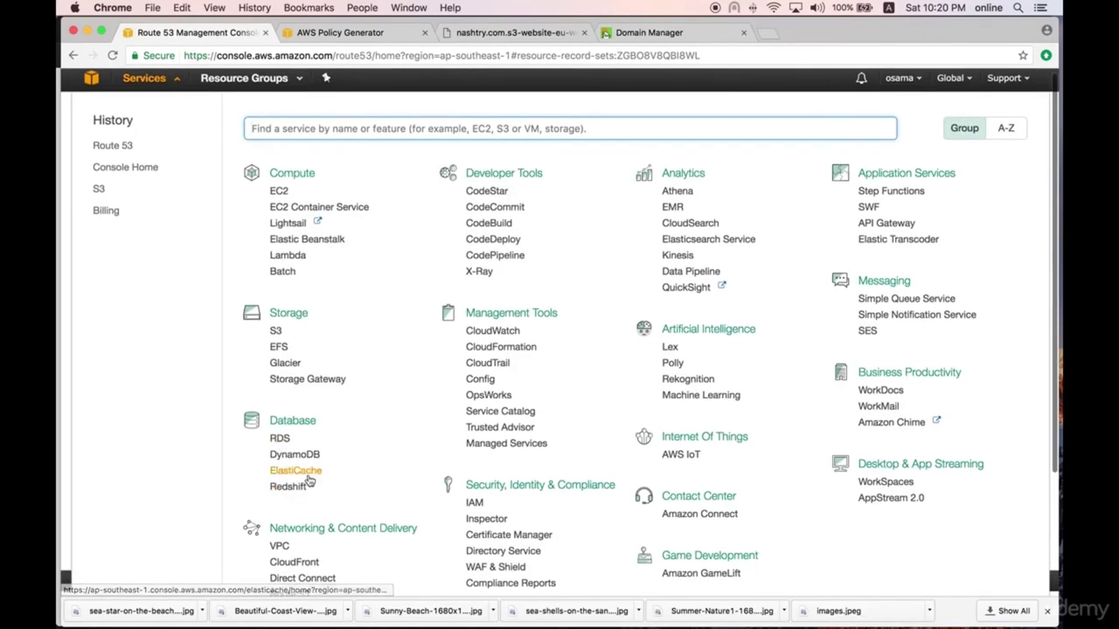
scroll(307, 480, "down", 3)
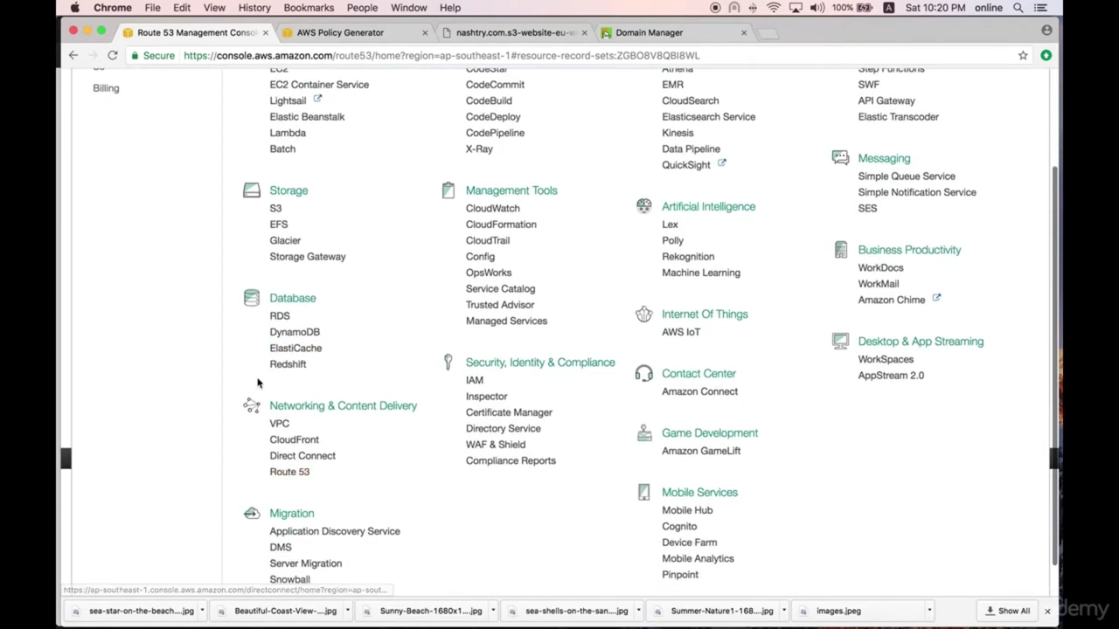
scroll(187, 149, "up", 3)
left_click(185, 339)
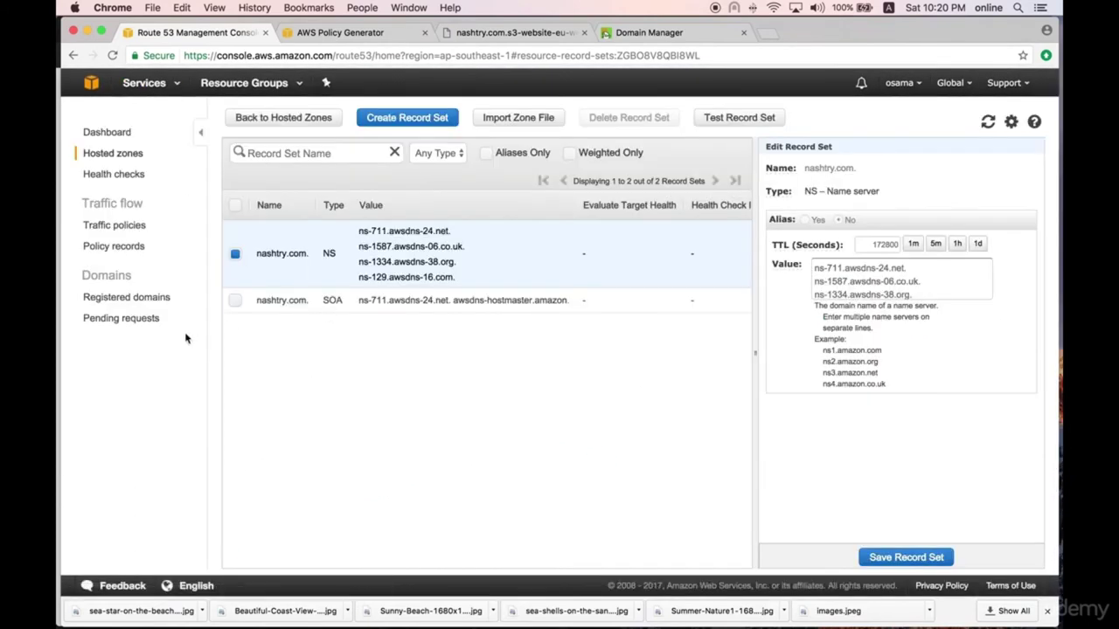
left_click(122, 300)
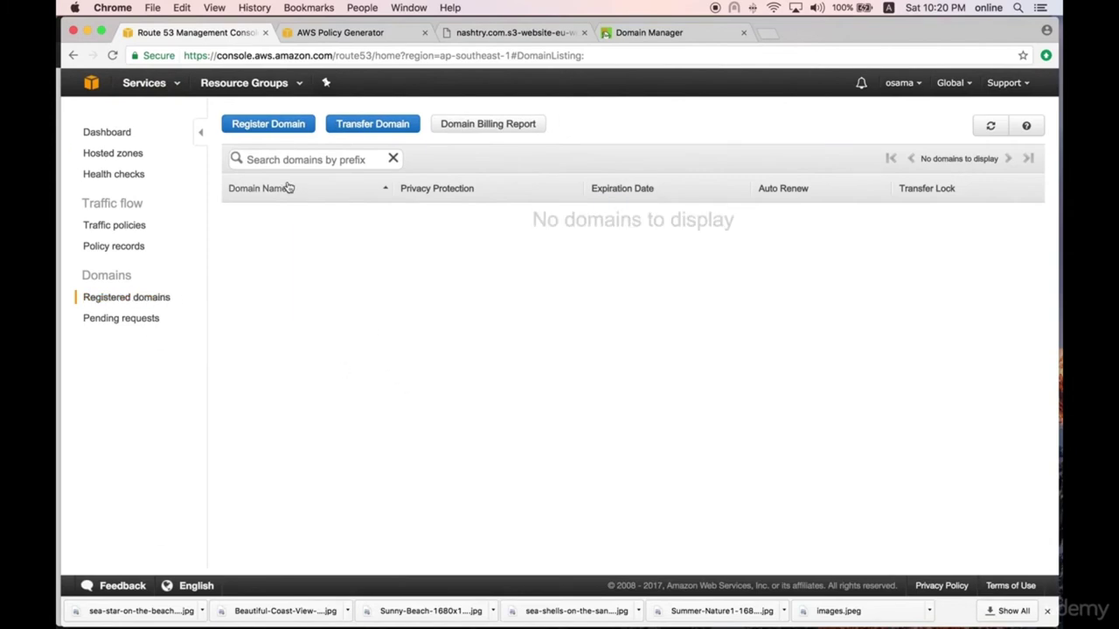
left_click(271, 124)
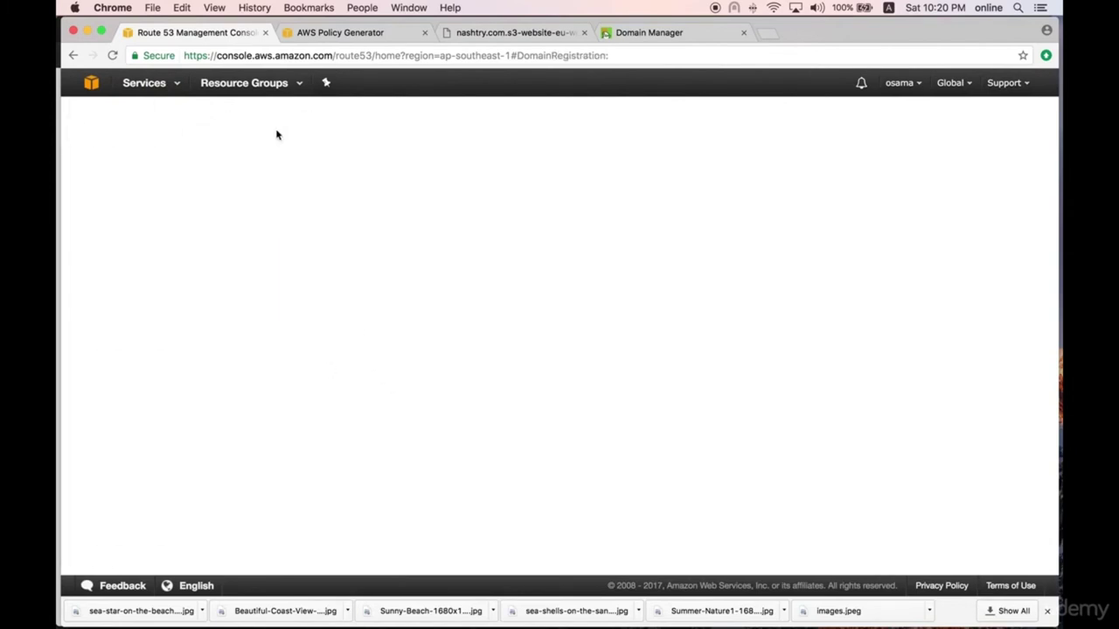
Step: Search for the domain name test with the .com extension
left_click(297, 160)
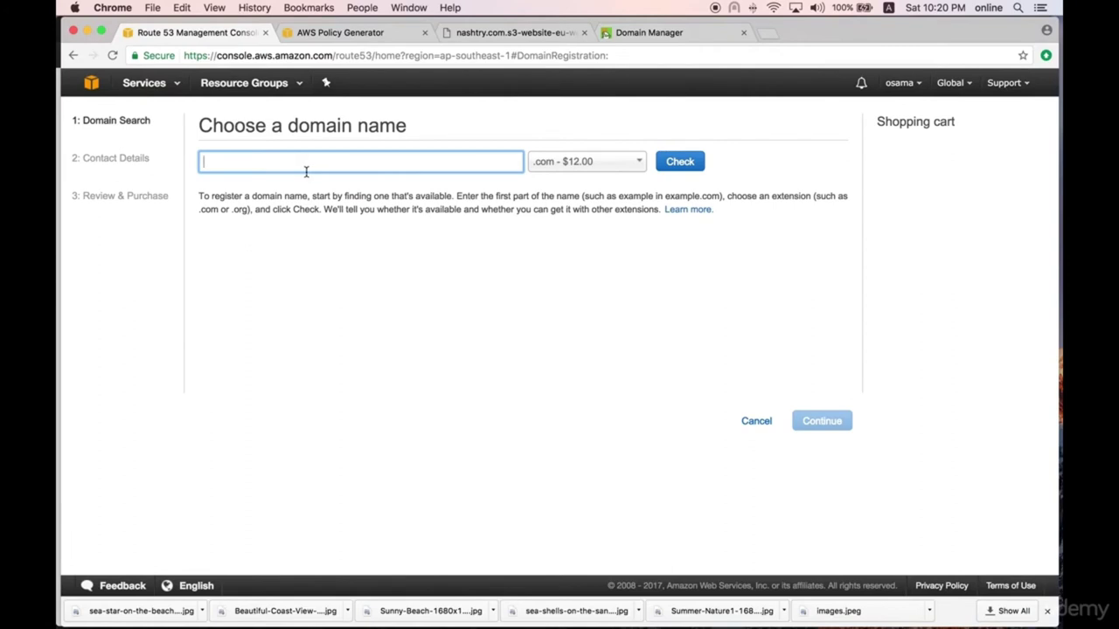
type("test")
key("Tab")
type(".com")
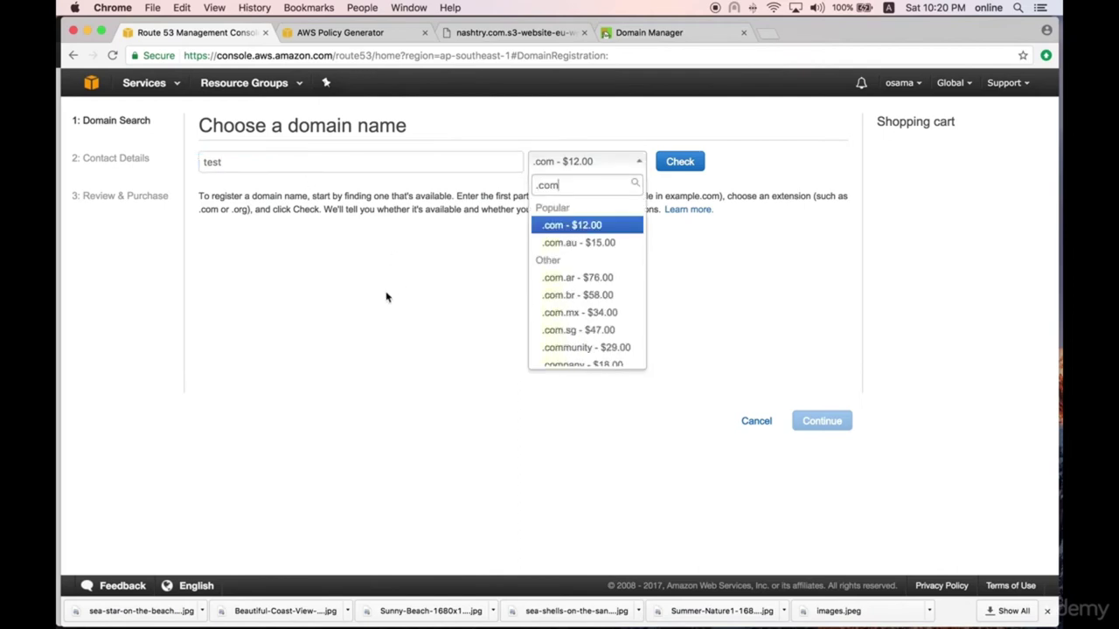
key("Return")
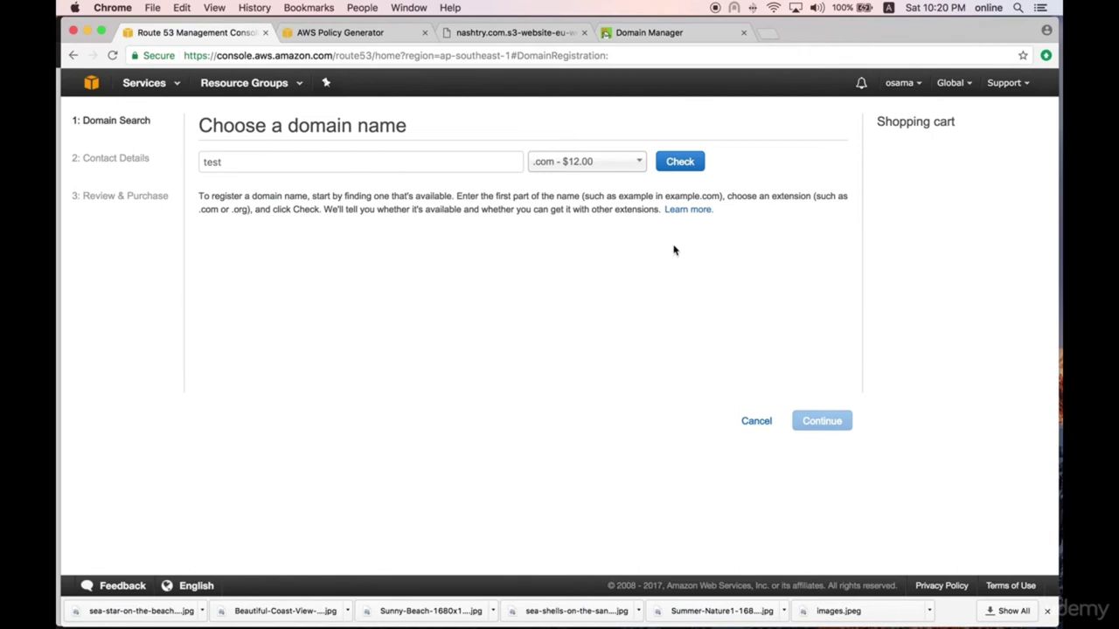
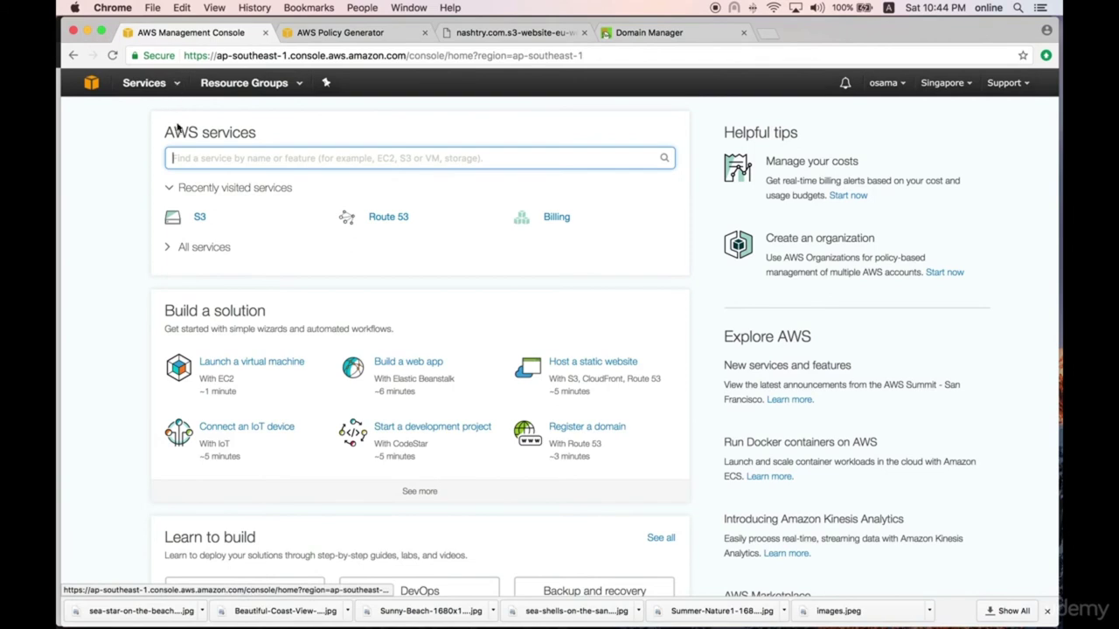
Step: Review the nashtry.com bucket's public GetObject policy under Permissions, then return to the S3 bucket list
left_click(176, 87)
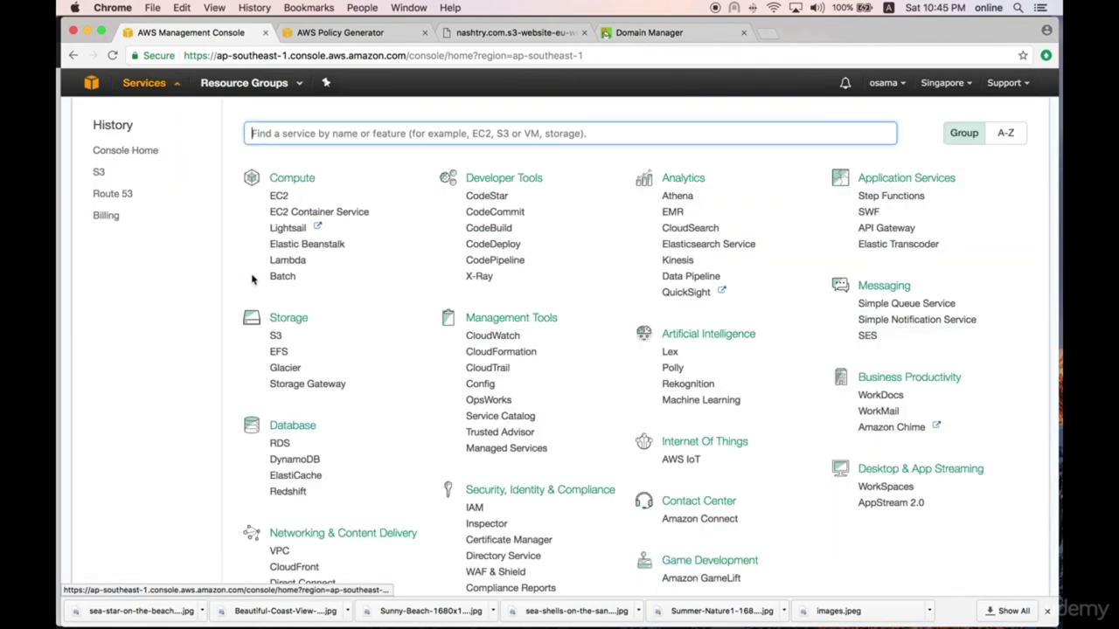
left_click(274, 337)
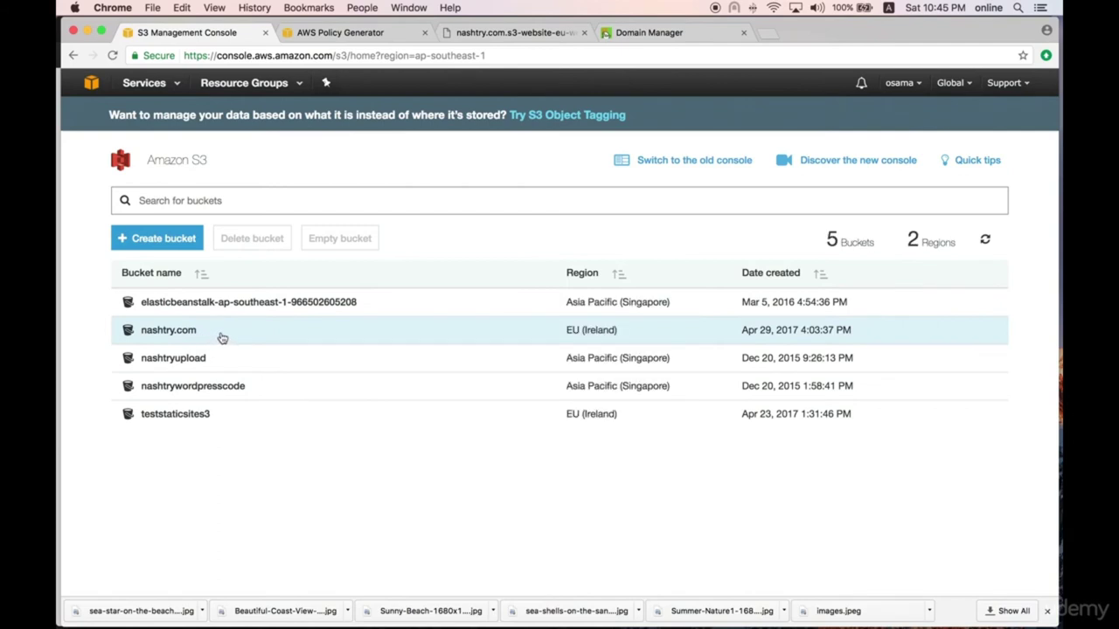
left_click(173, 338)
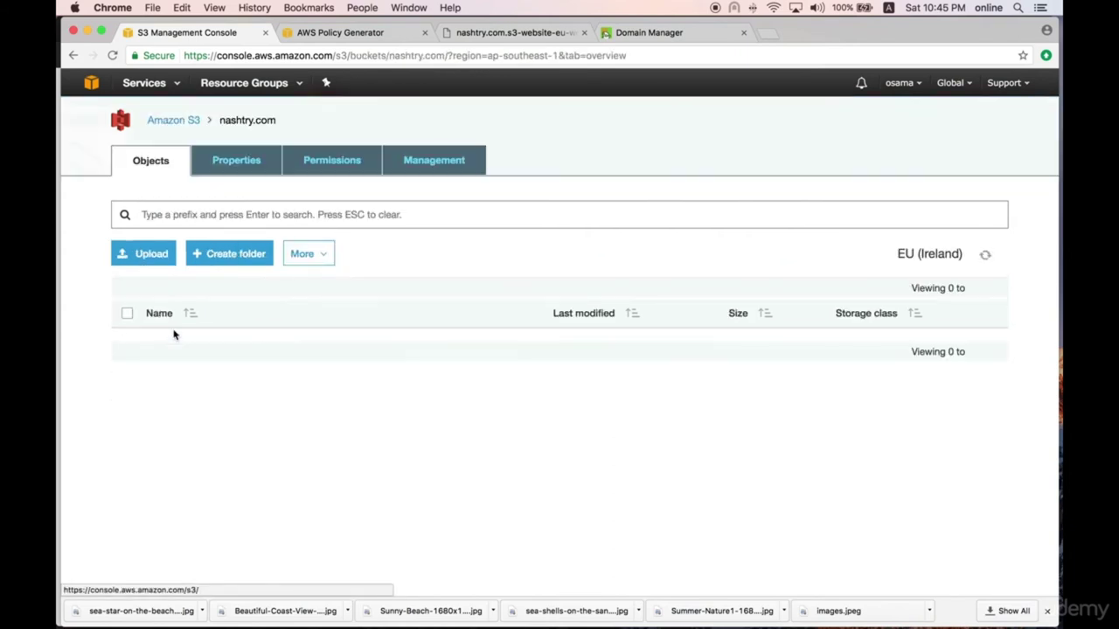
left_click(324, 163)
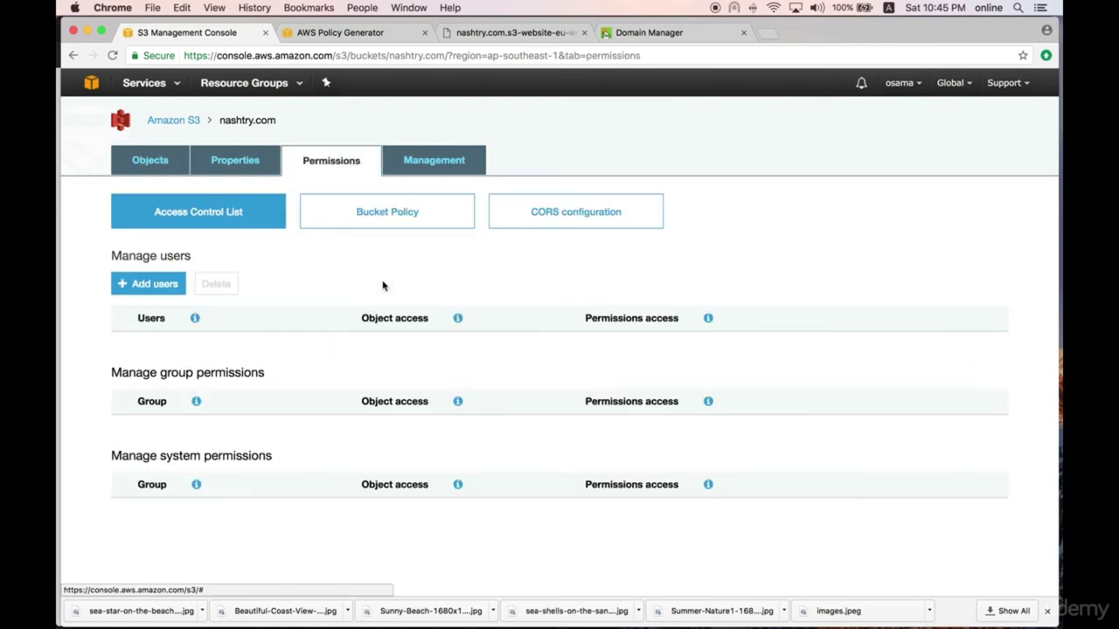
left_click(385, 212)
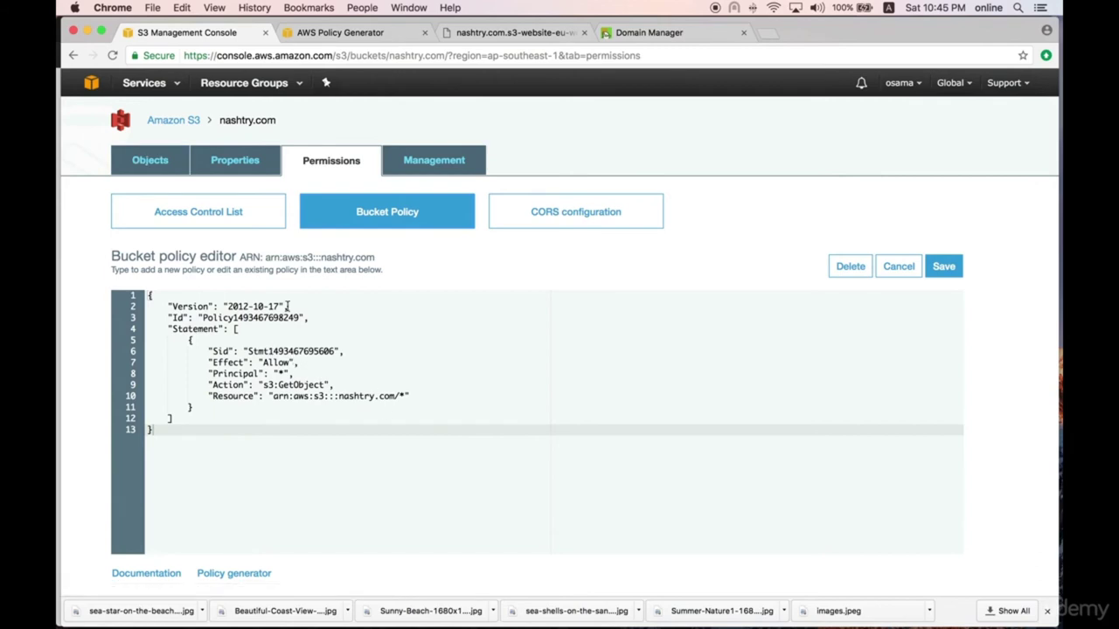
left_click(161, 166)
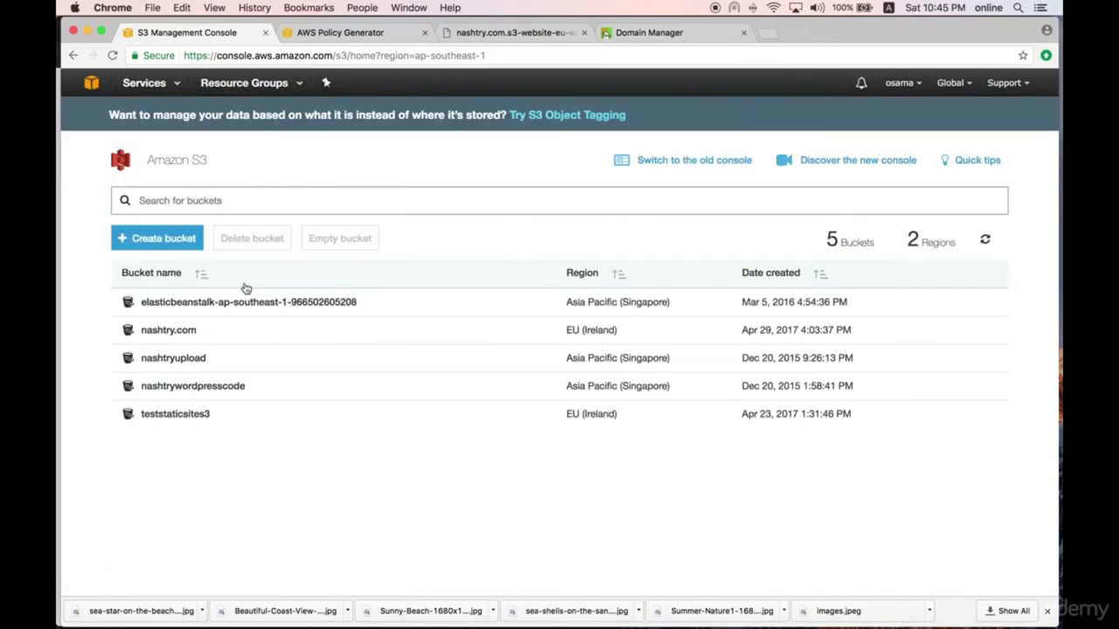
left_click(155, 241)
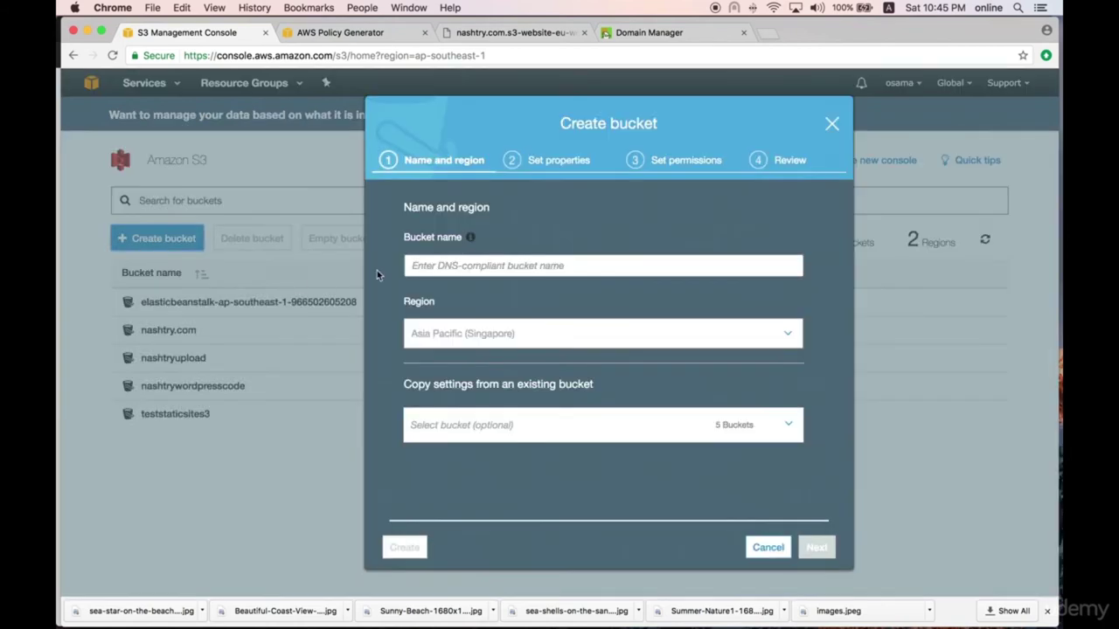
type("www")
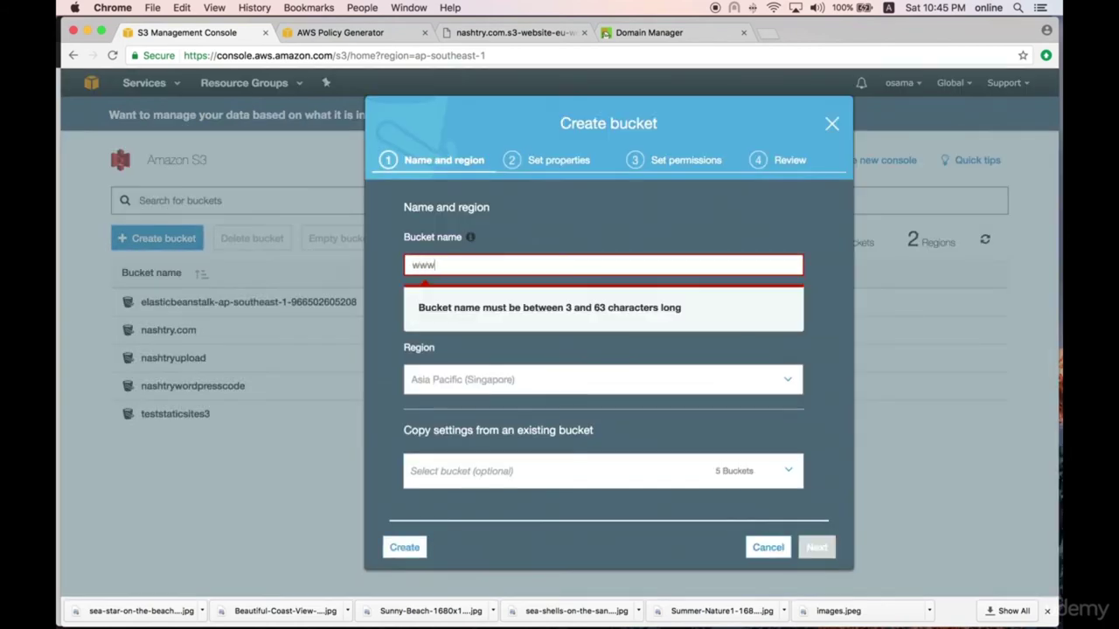
type(".nas")
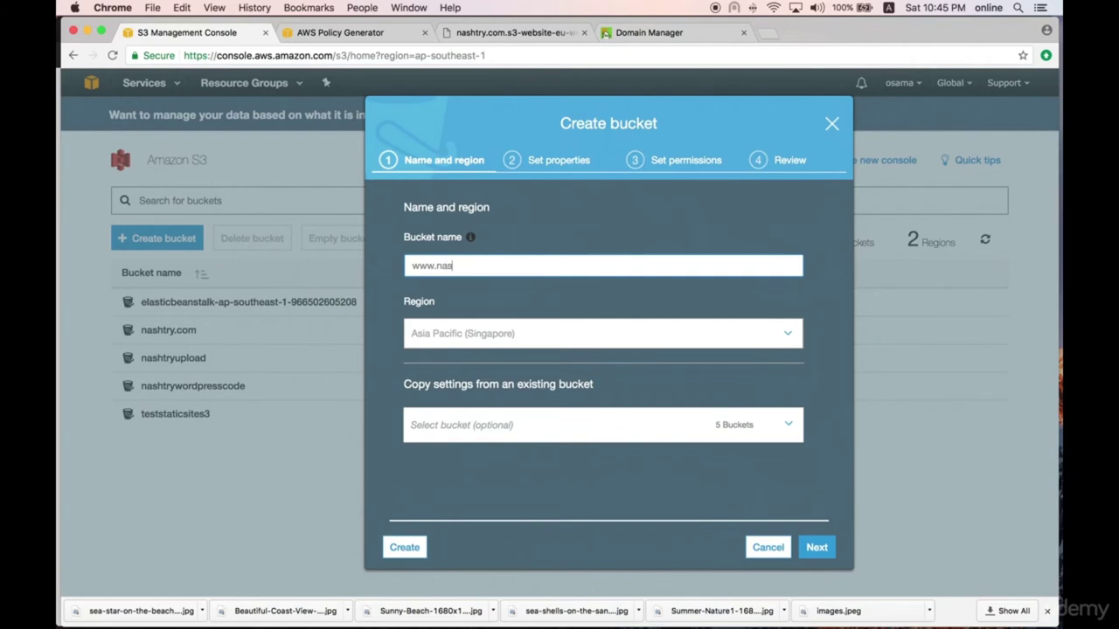
type("htry.com")
left_click(495, 338)
scroll(487, 458, "down", 2)
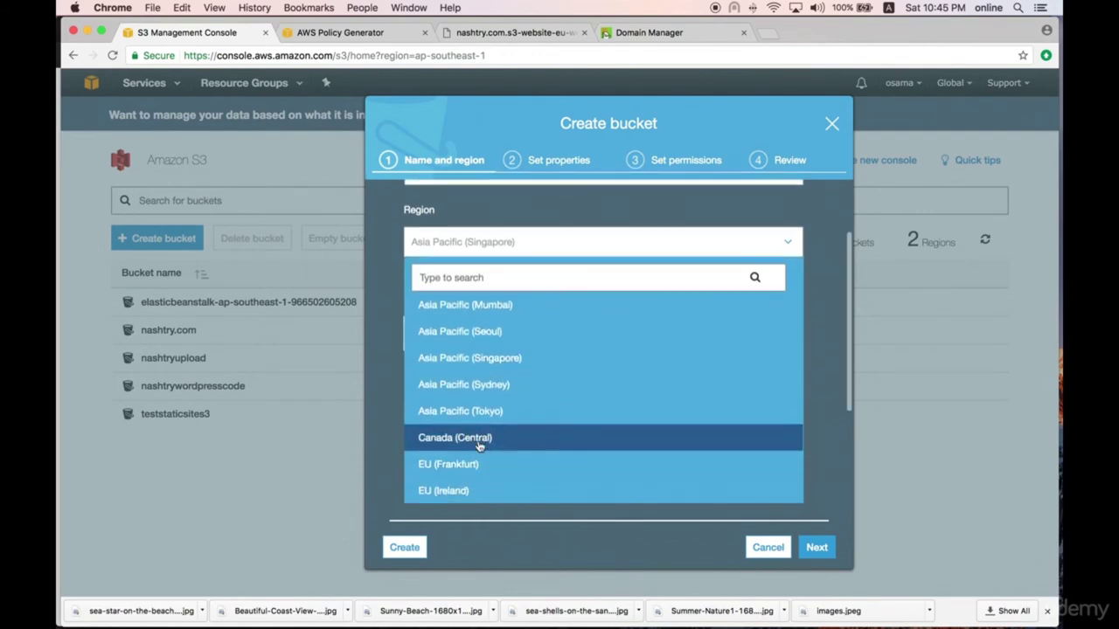
left_click(458, 464)
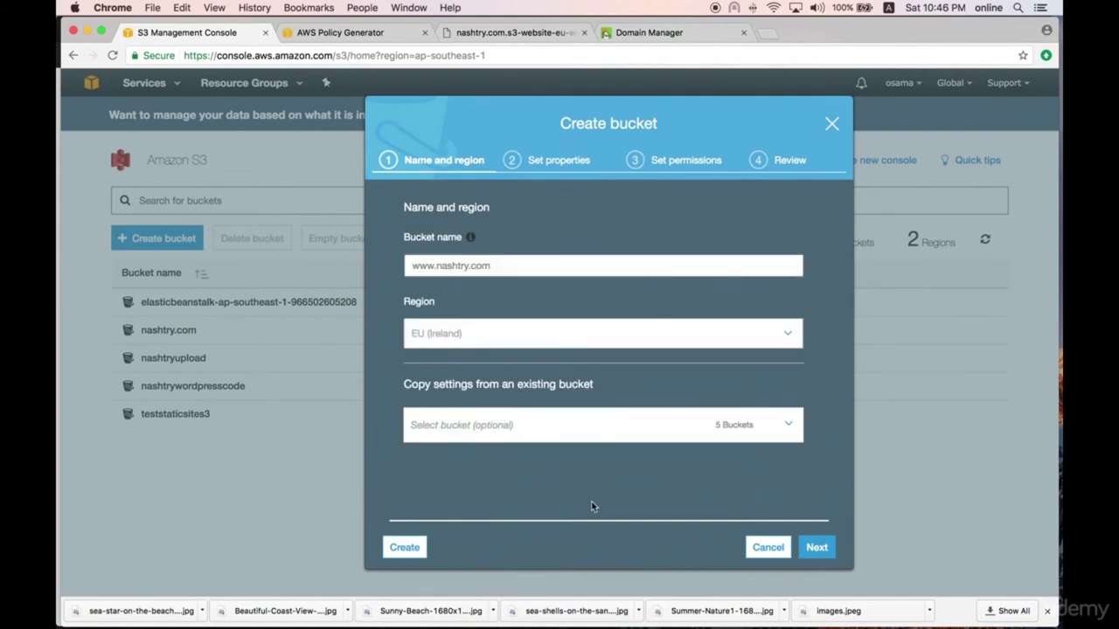
left_click(393, 556)
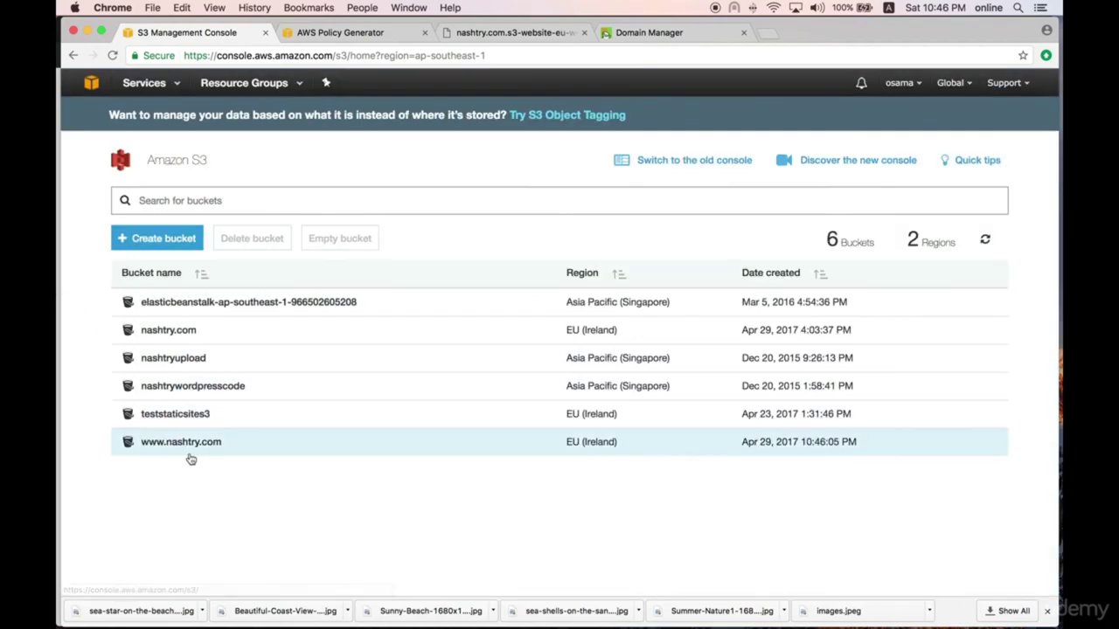
left_click(249, 447)
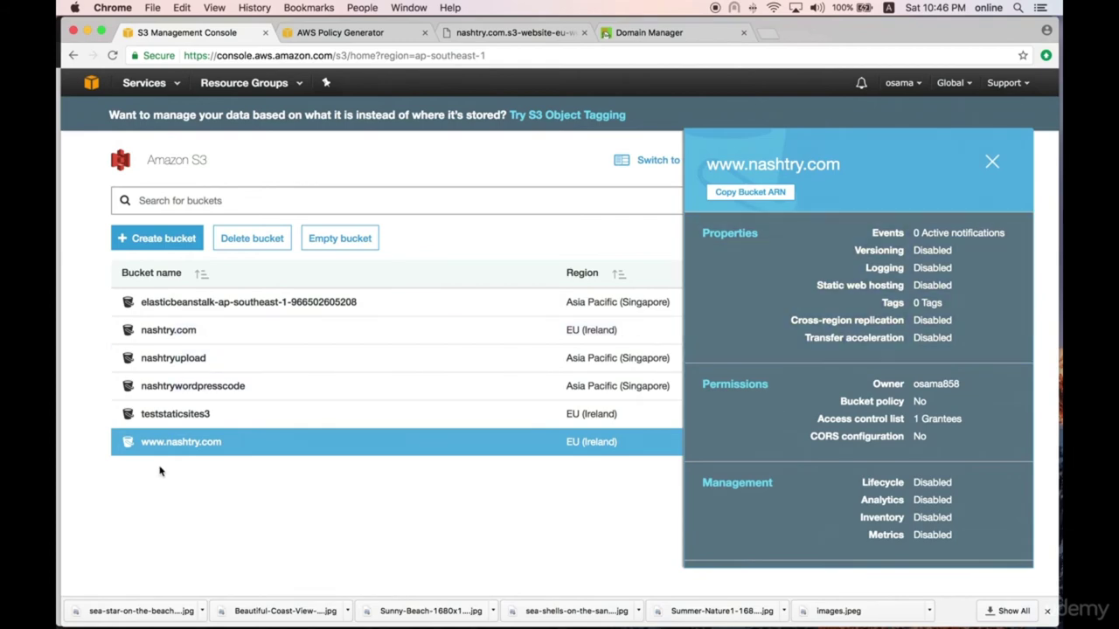
left_click(799, 257)
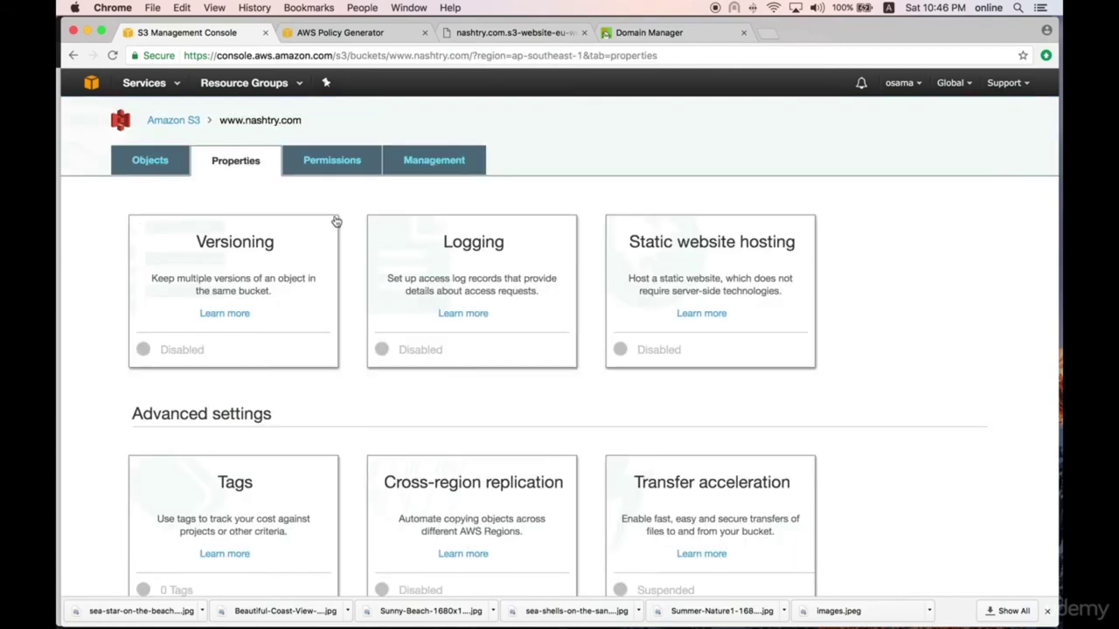
left_click(700, 258)
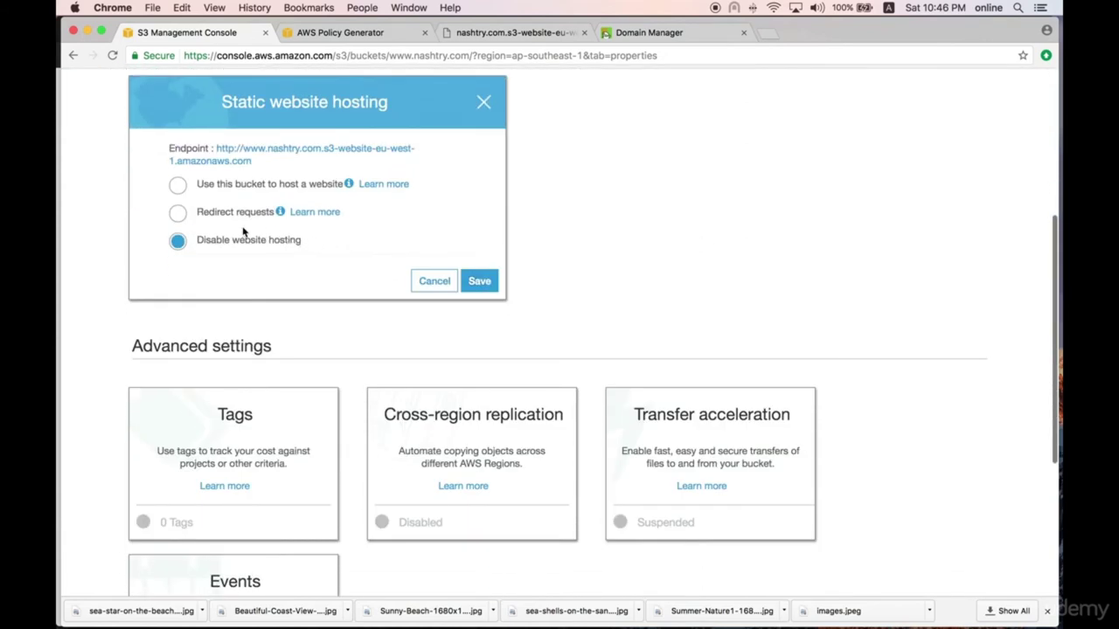
left_click(179, 215)
left_click(218, 267)
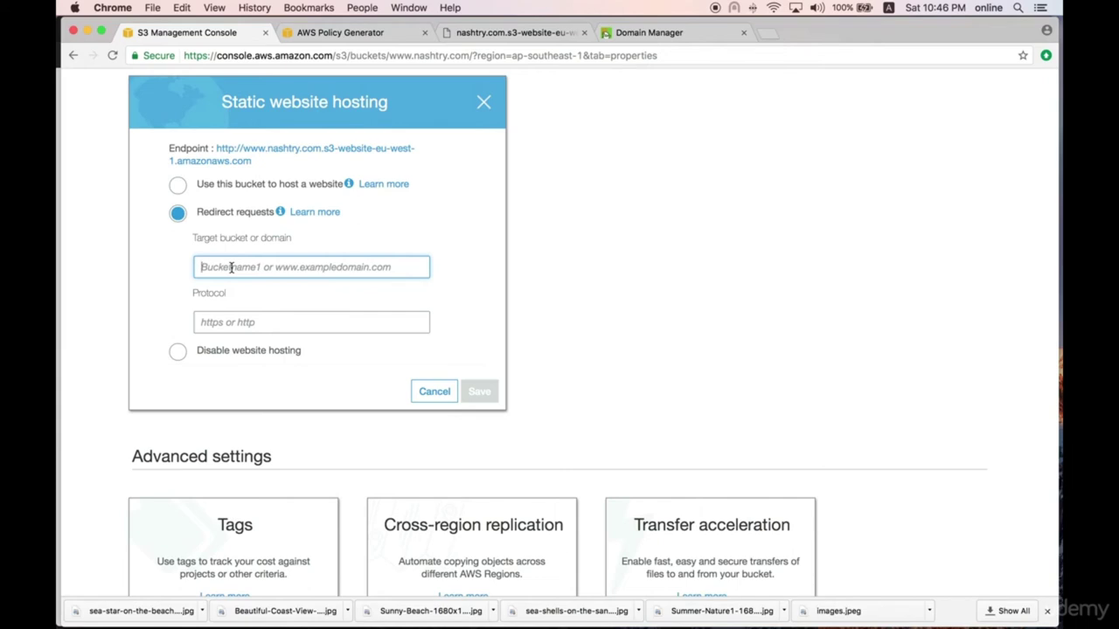
type("nash")
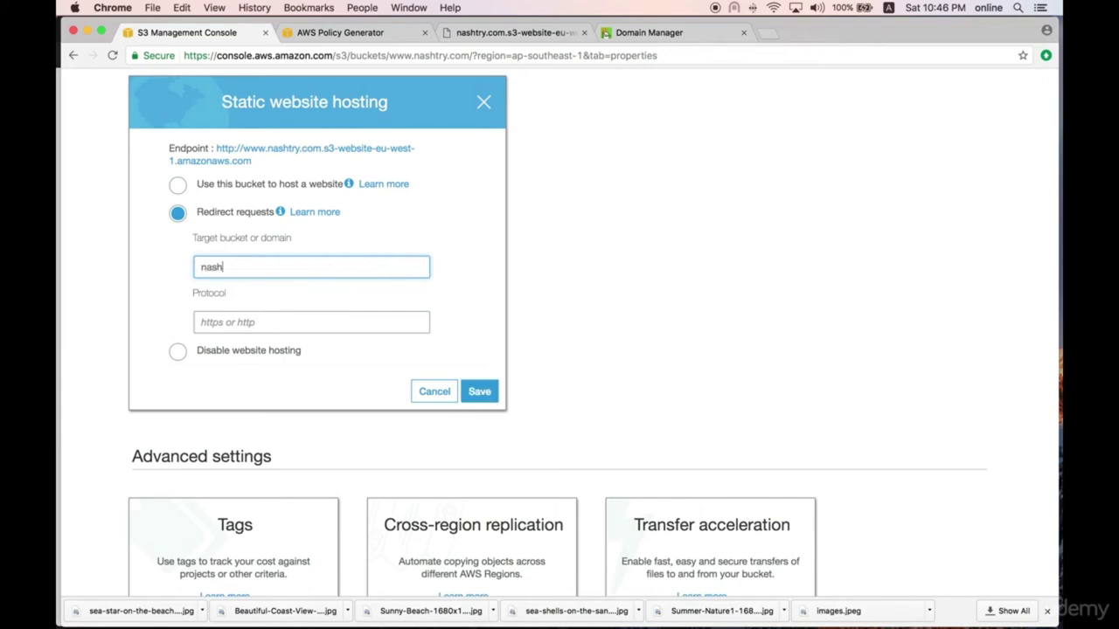
type("try.com")
left_click(465, 389)
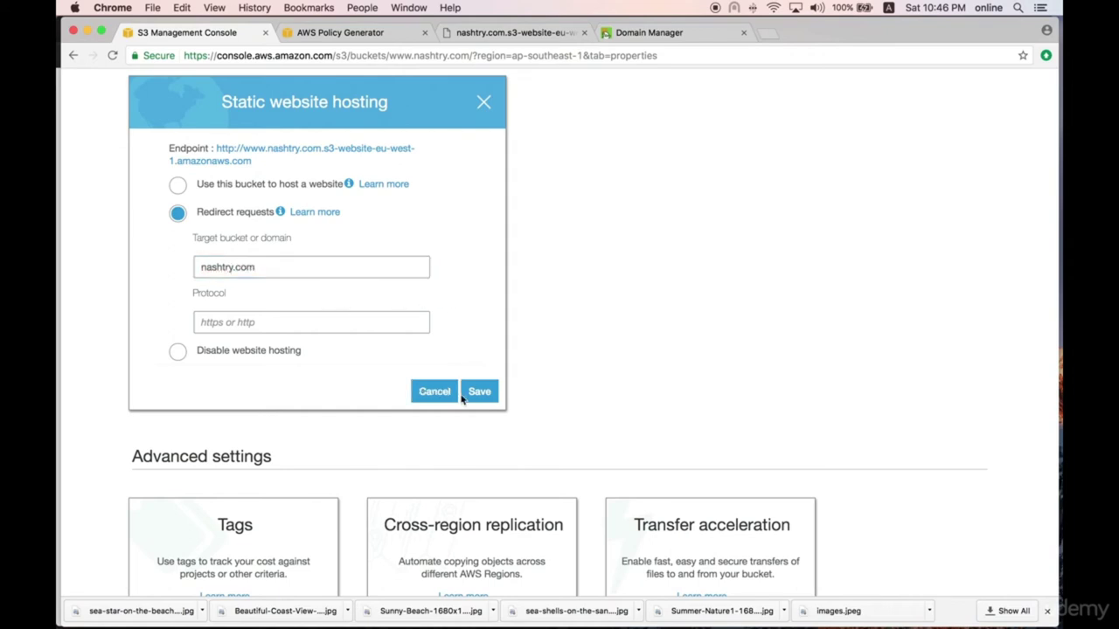
left_click(480, 399)
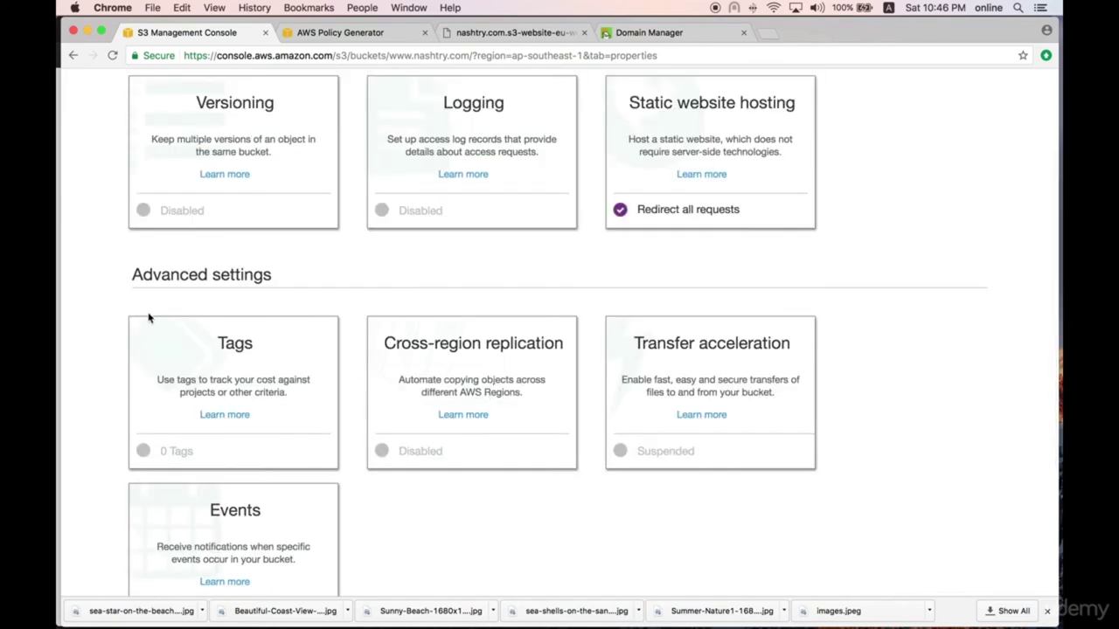
scroll(267, 335, "up", 3)
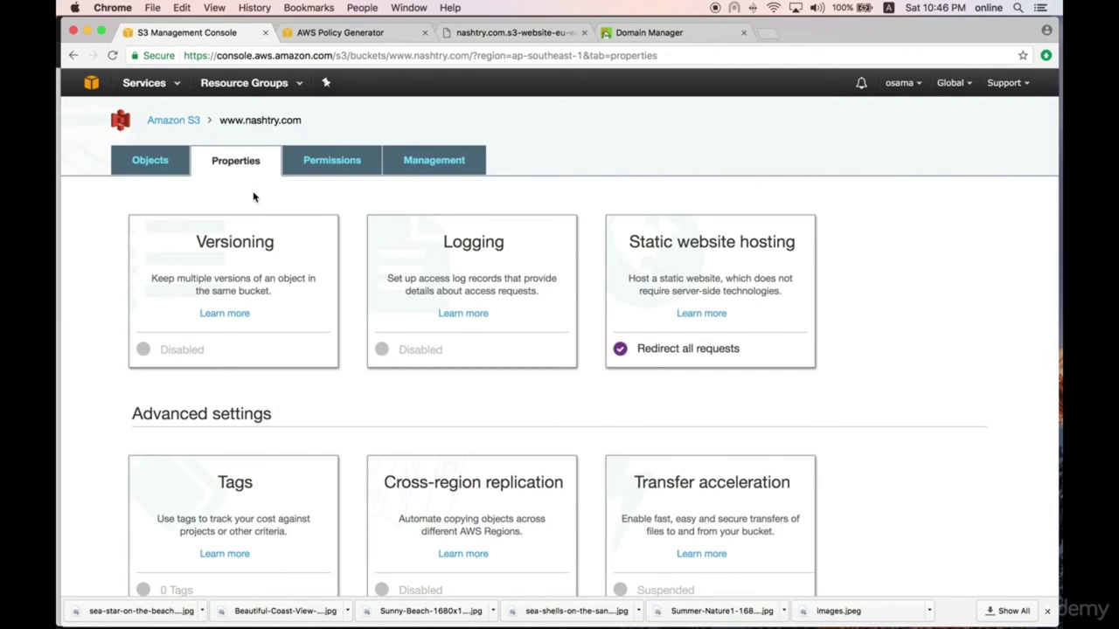
left_click(185, 124)
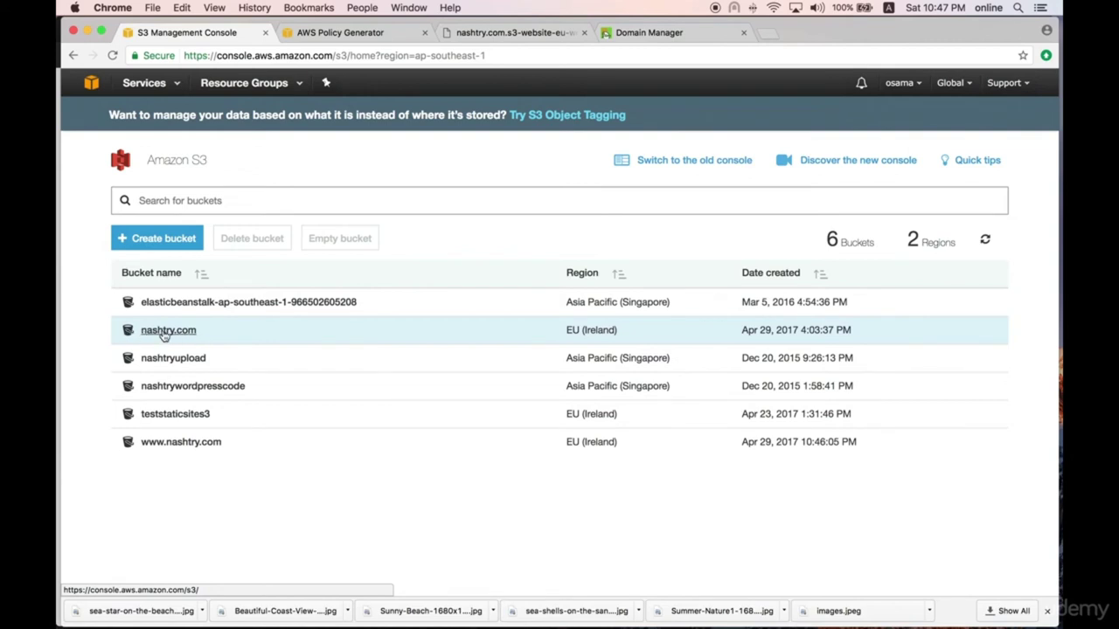
Step: Delete index.html from the nashtry.com bucket and begin a new upload
left_click(165, 337)
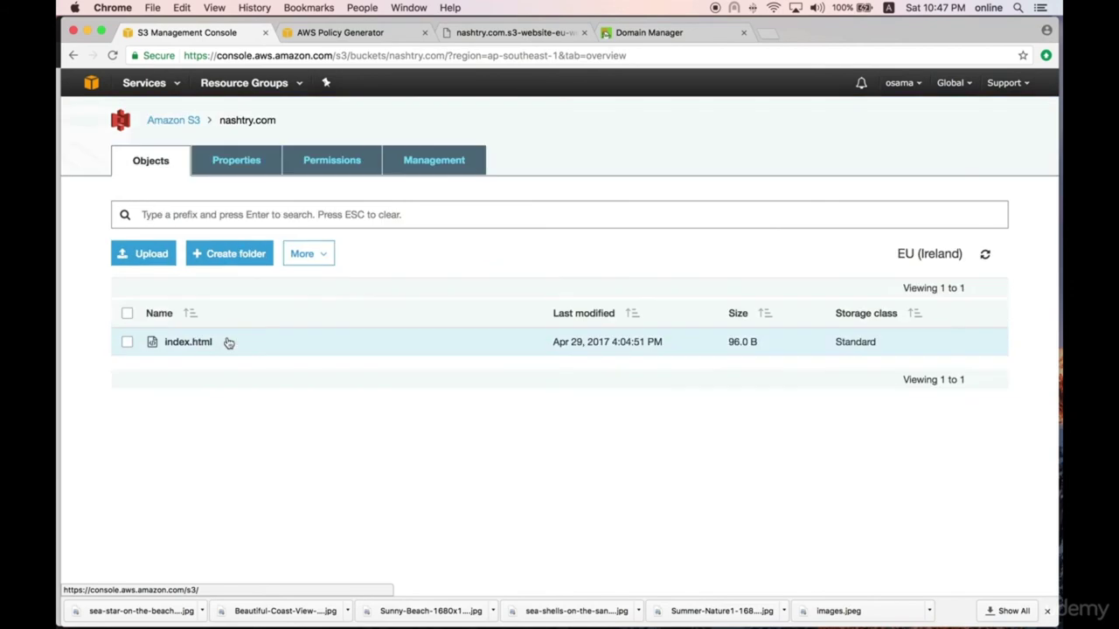
left_click(127, 343)
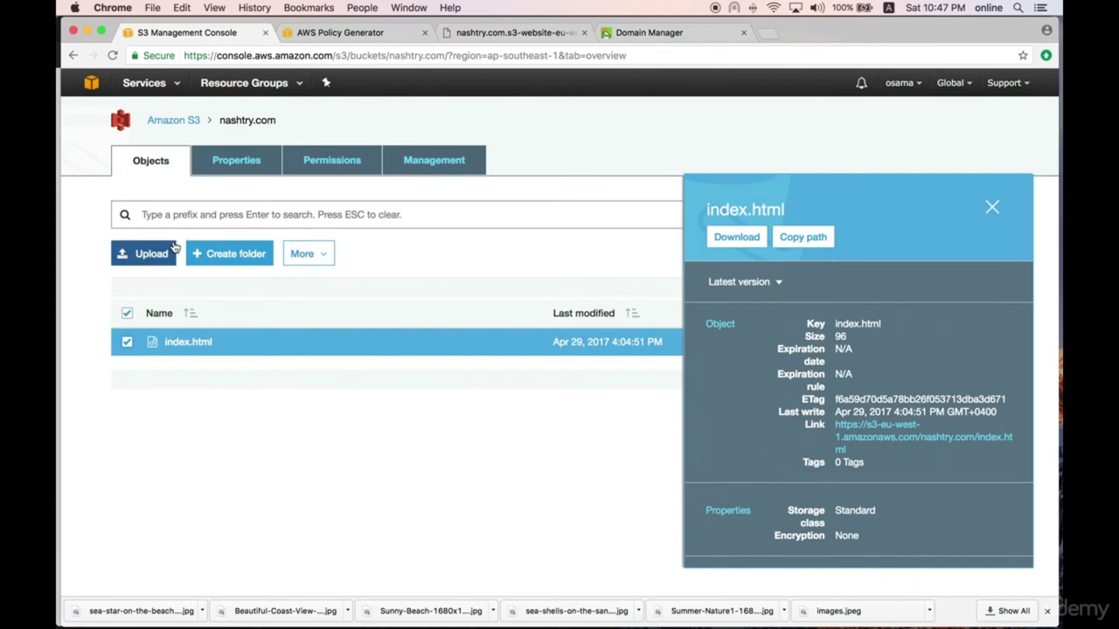
left_click(304, 255)
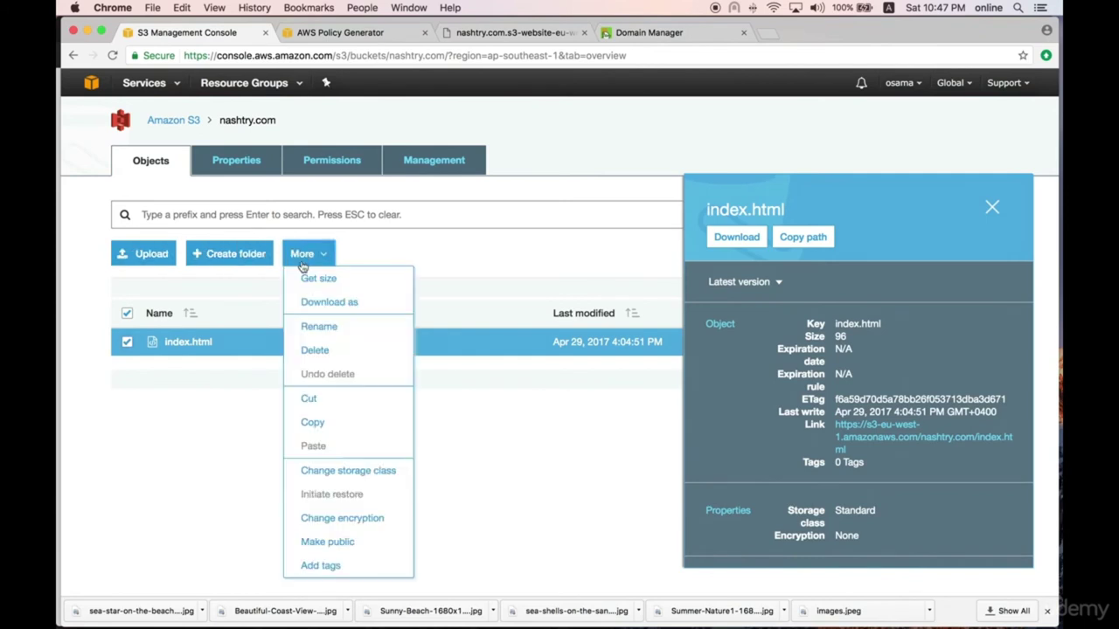
left_click(315, 351)
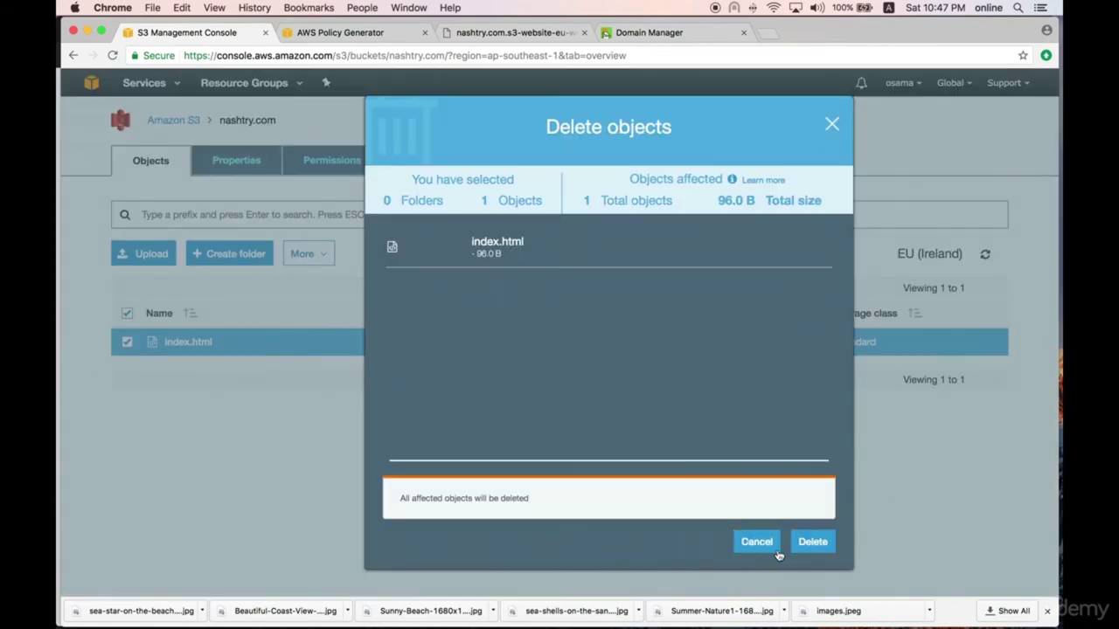
left_click(812, 542)
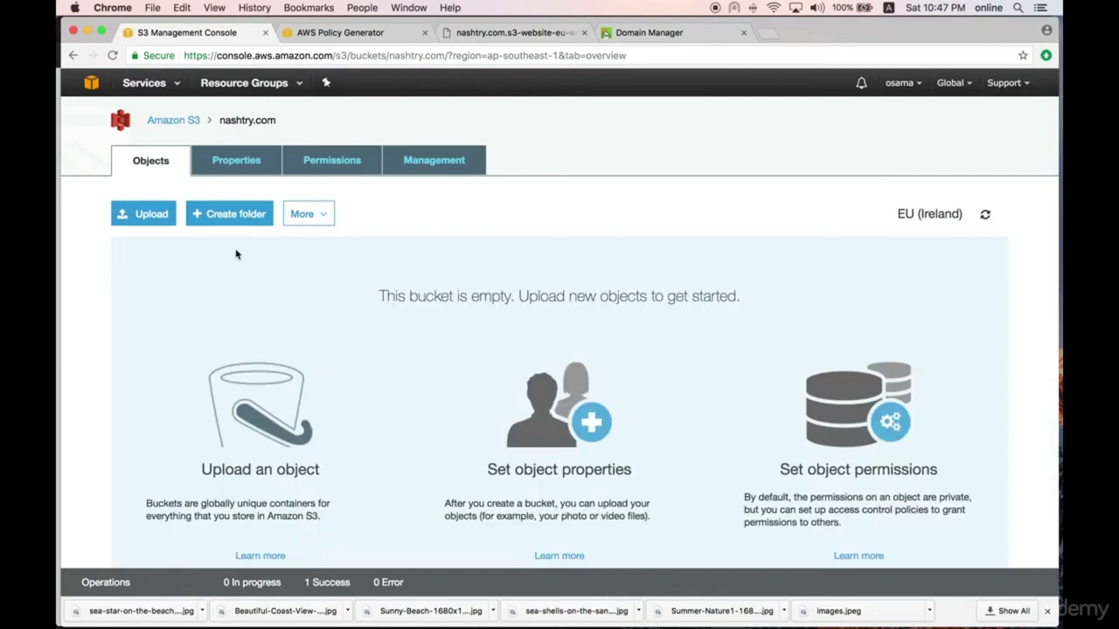
left_click(144, 218)
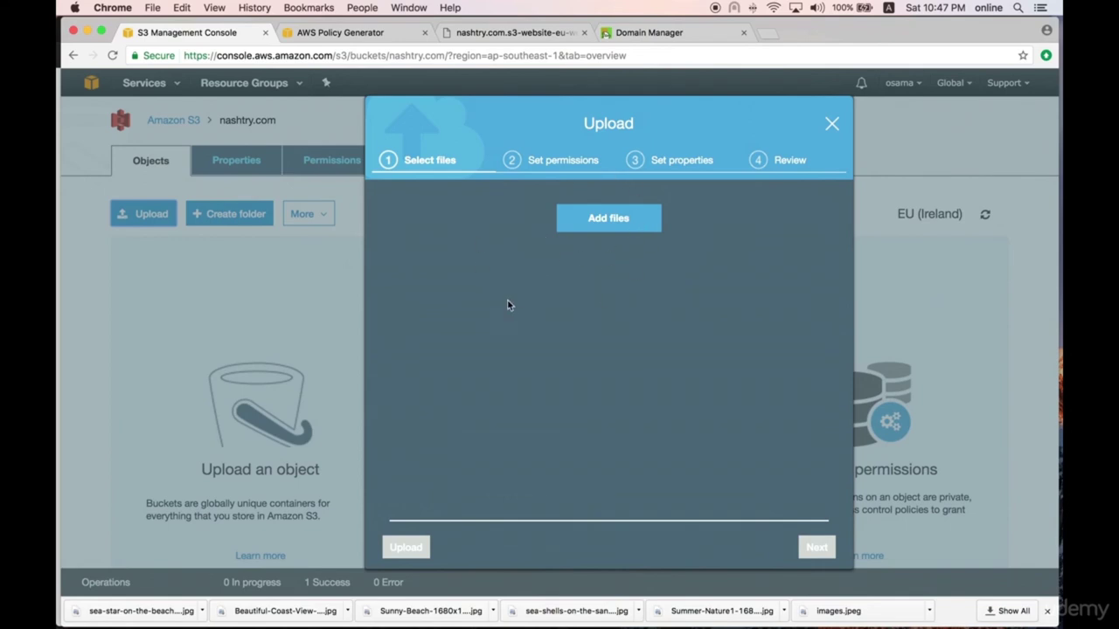
Step: In Finder, open the static site theme folder and select assets, letters, index.html, index.jade and README.md
key("super+Tab")
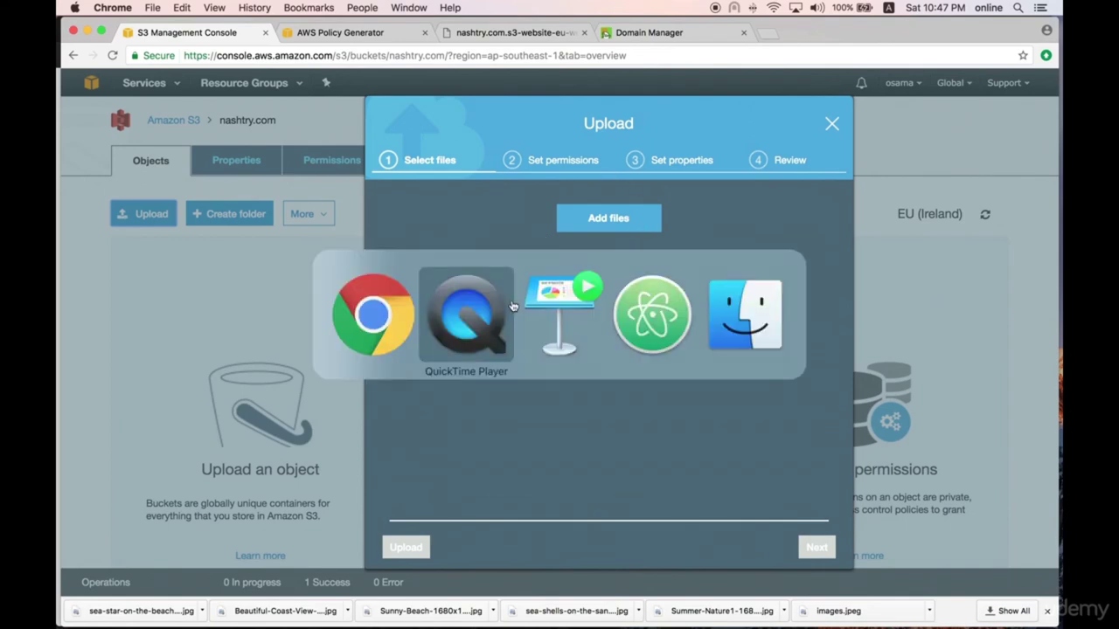
key("super+Tab")
key("super+Tab")
key("super+Tab")
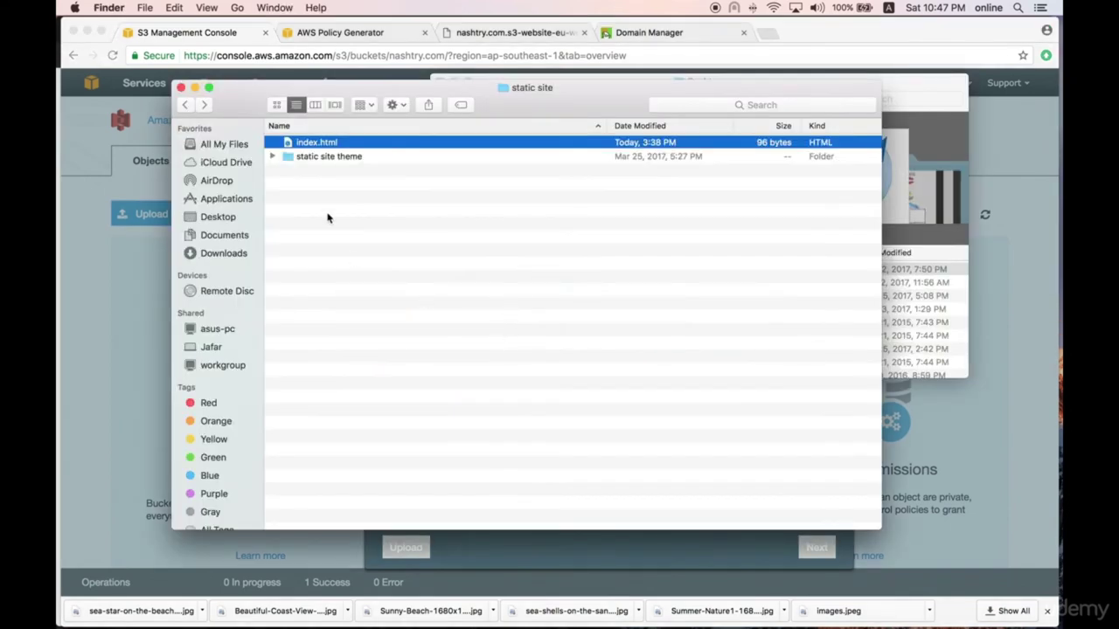
left_click_drag(530, 105, 367, 313)
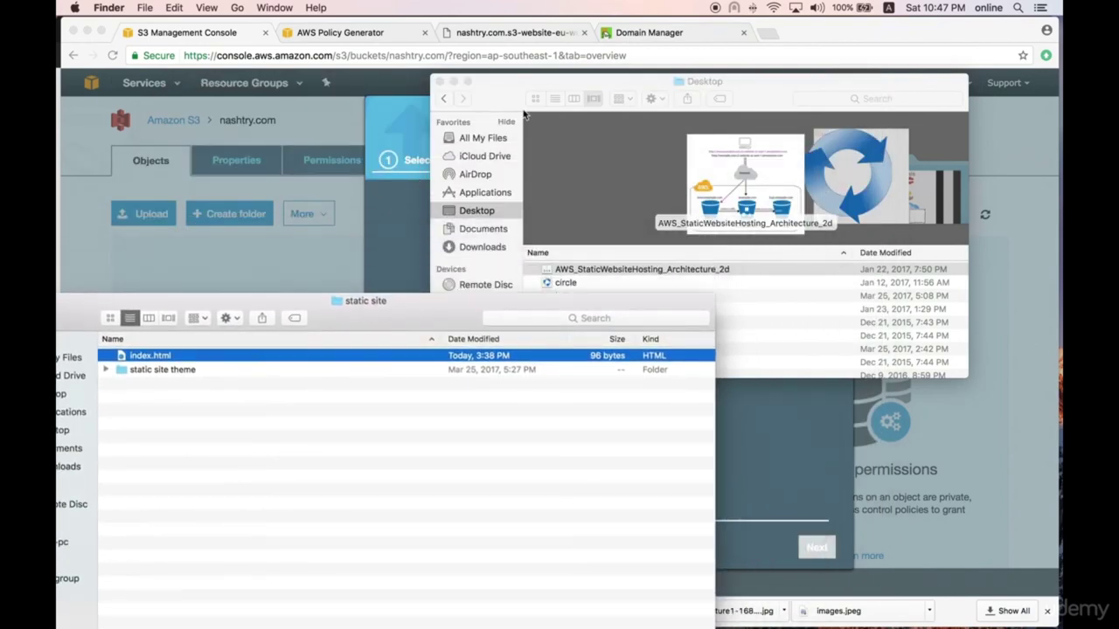
left_click(439, 81)
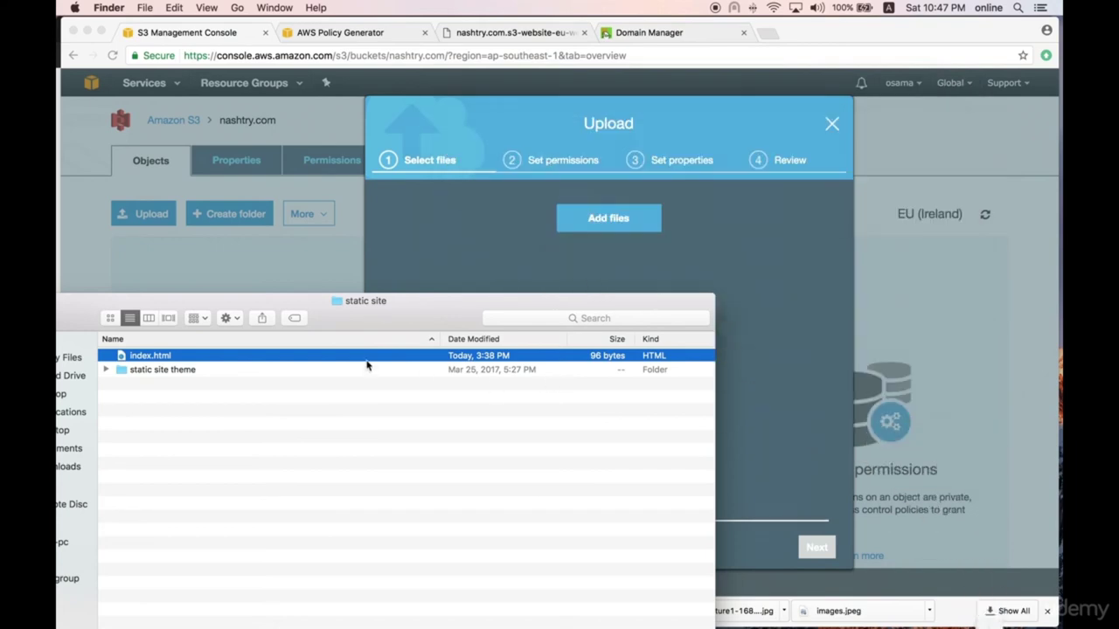
double_click(142, 370)
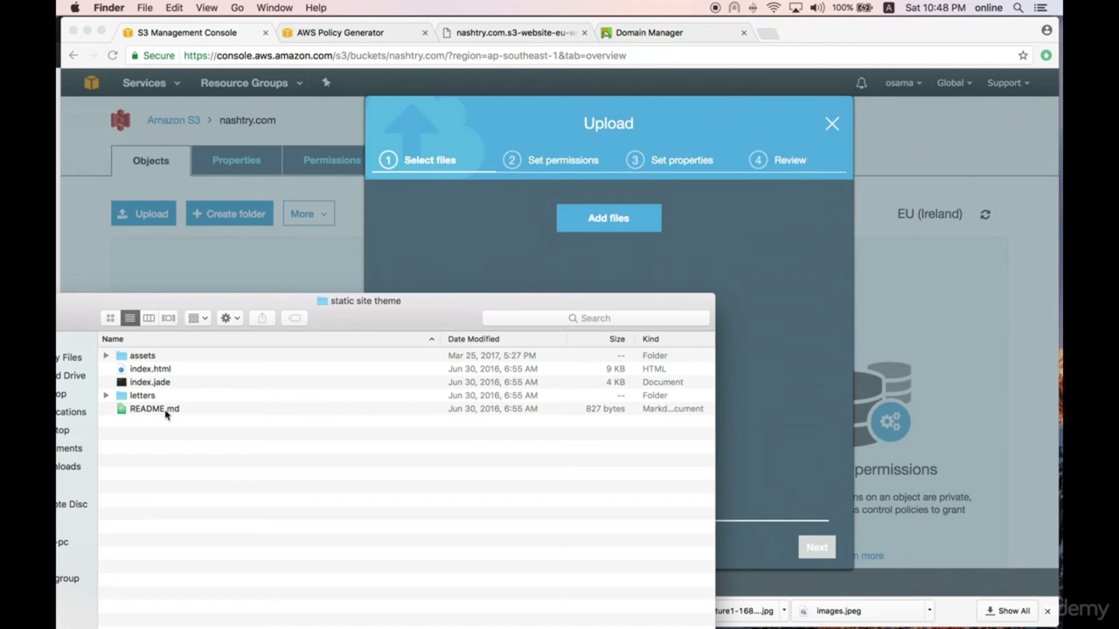
left_click_drag(206, 458, 446, 219)
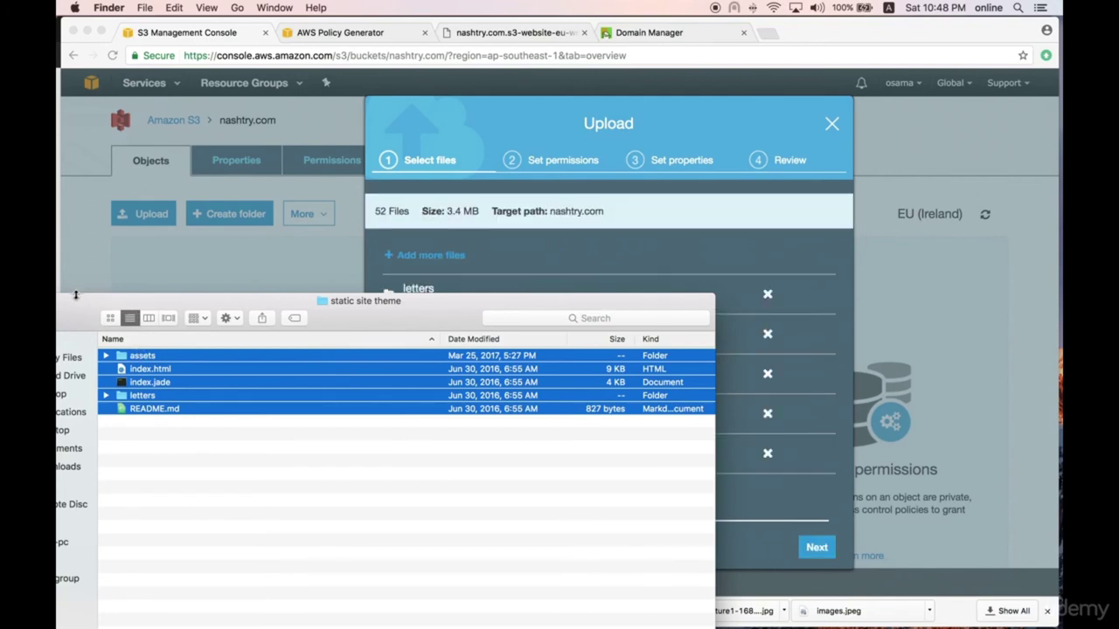
Step: Upload the selected theme items (52 files) into the nashtry.com bucket
double_click(79, 300)
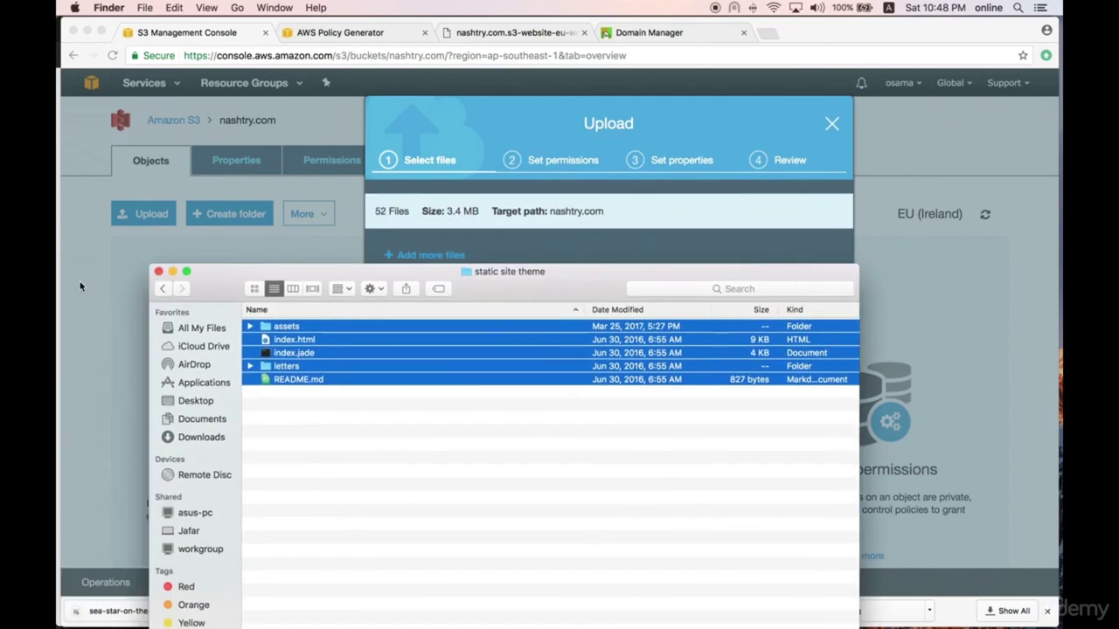
left_click(172, 272)
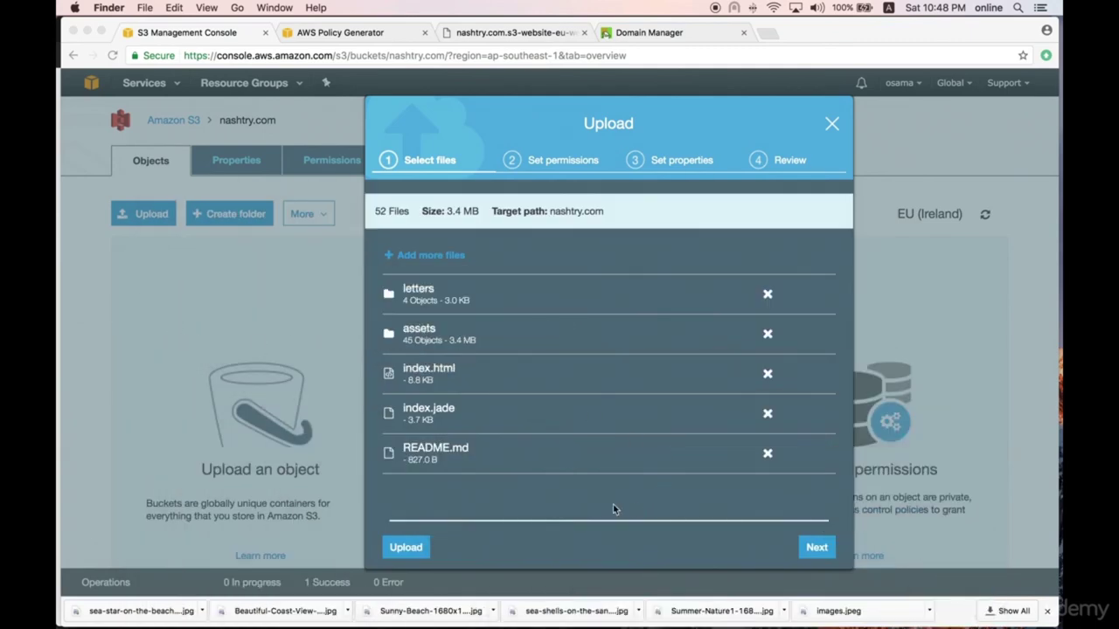
left_click(409, 547)
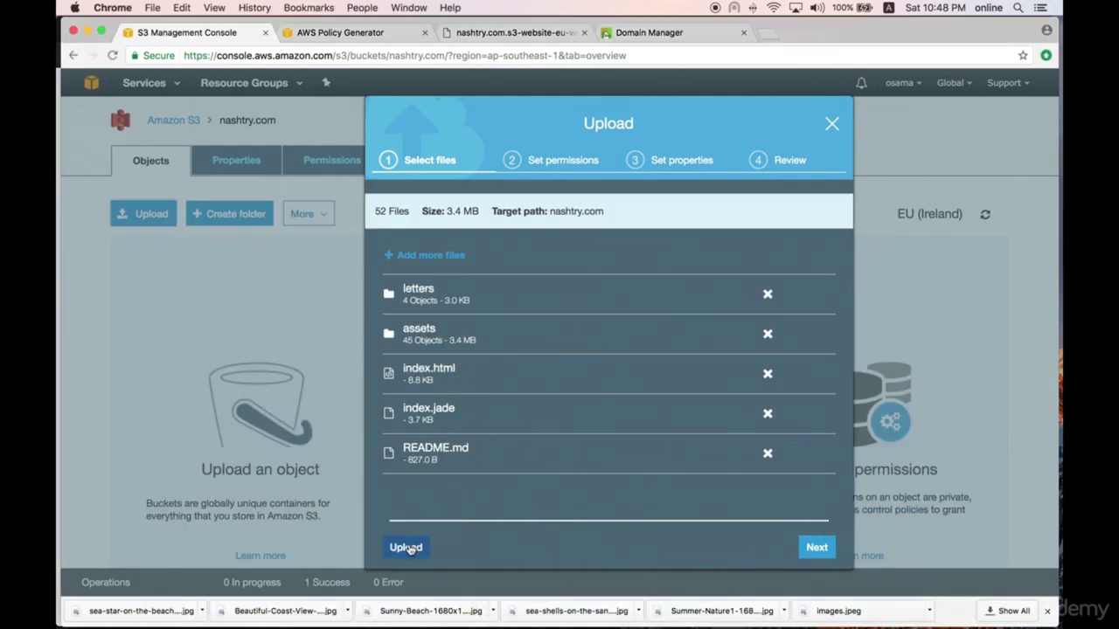
left_click(407, 548)
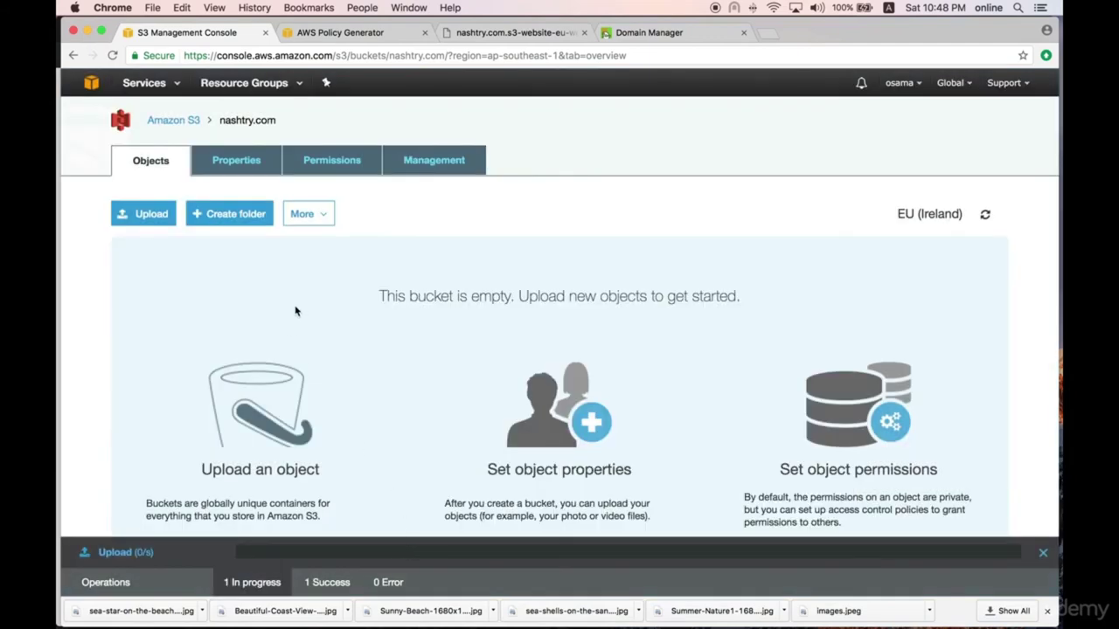
scroll(340, 318, "down", 5)
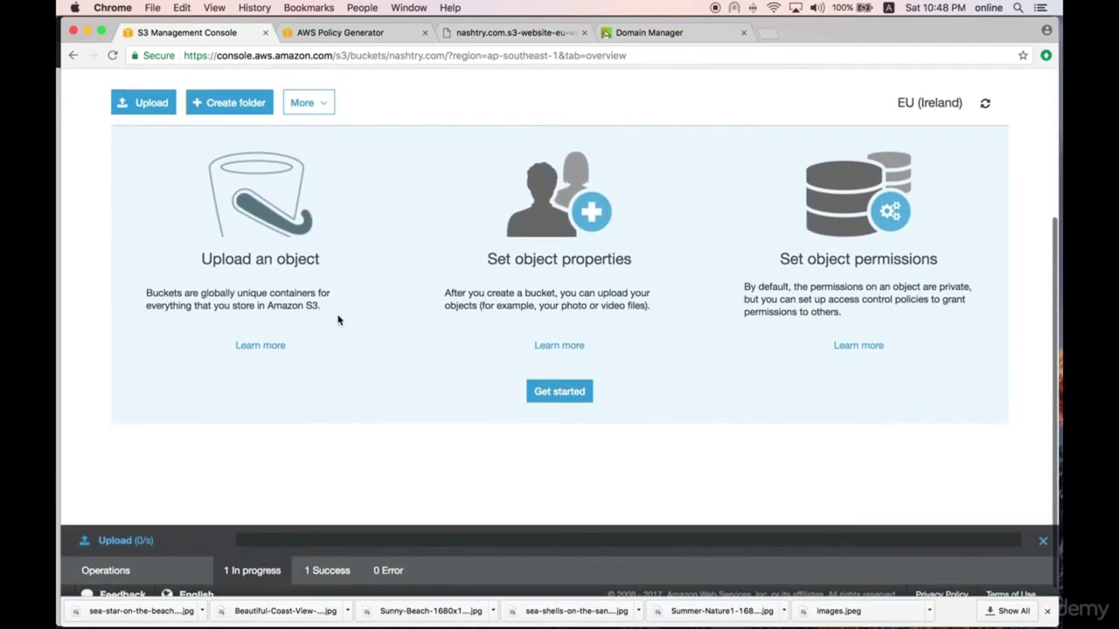
scroll(339, 320, "up", 3)
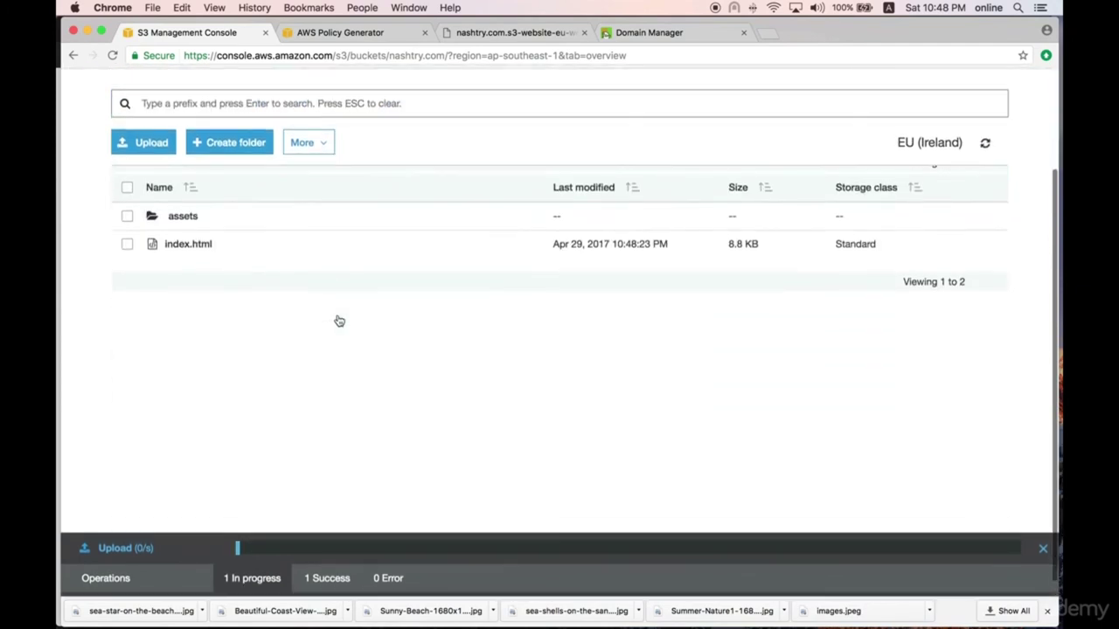
scroll(339, 320, "up", 3)
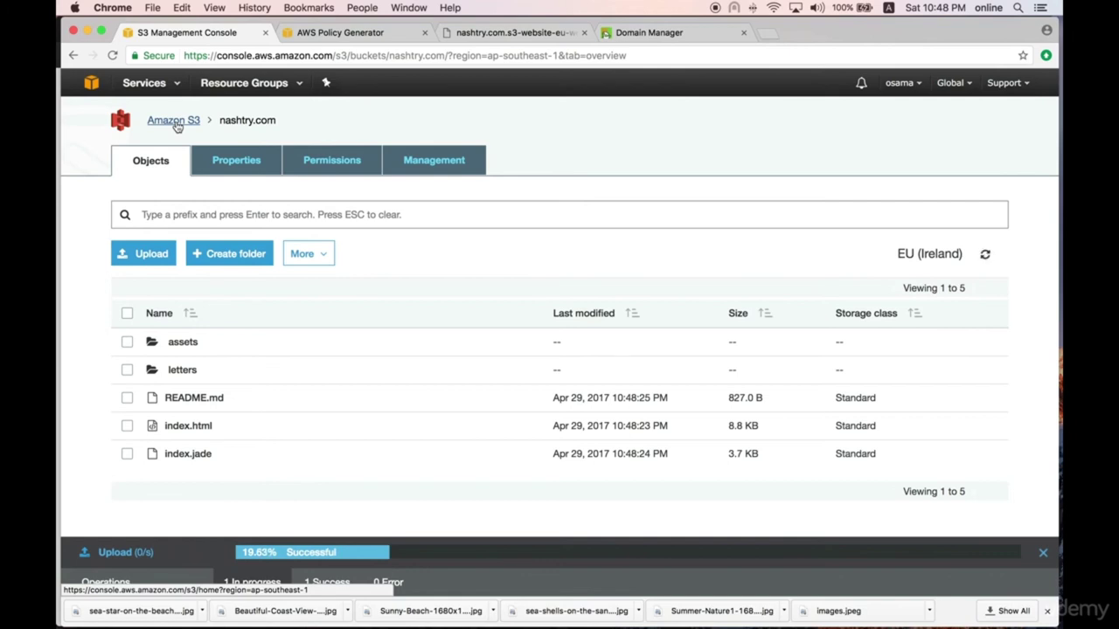
Step: Open nashtry.com's Static website hosting properties and launch its endpoint URL in a new tab
left_click(177, 125)
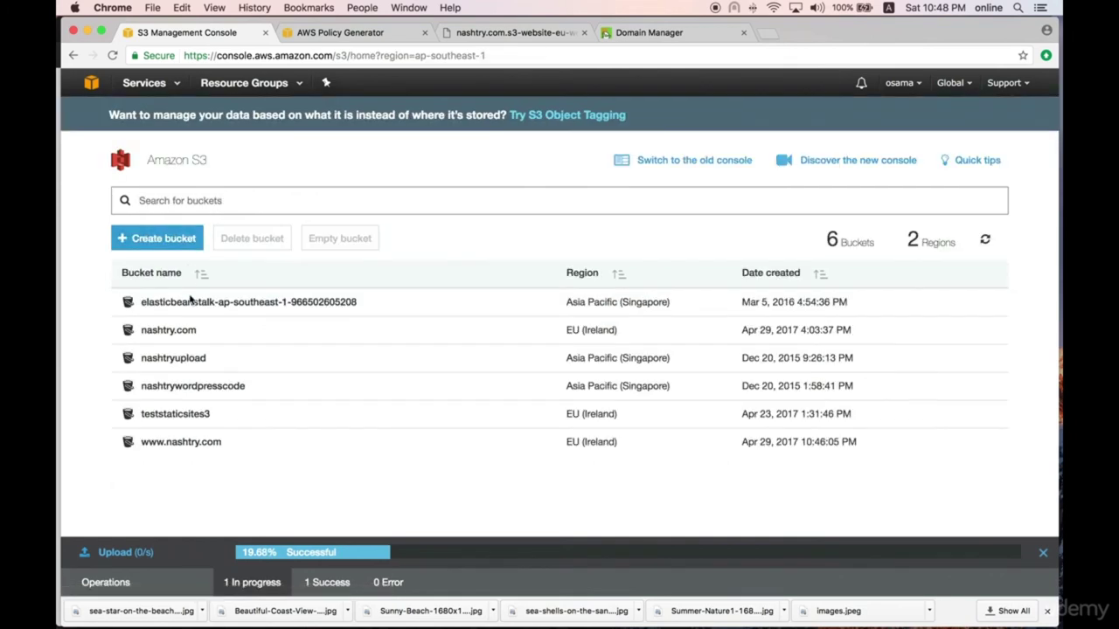
left_click(214, 336)
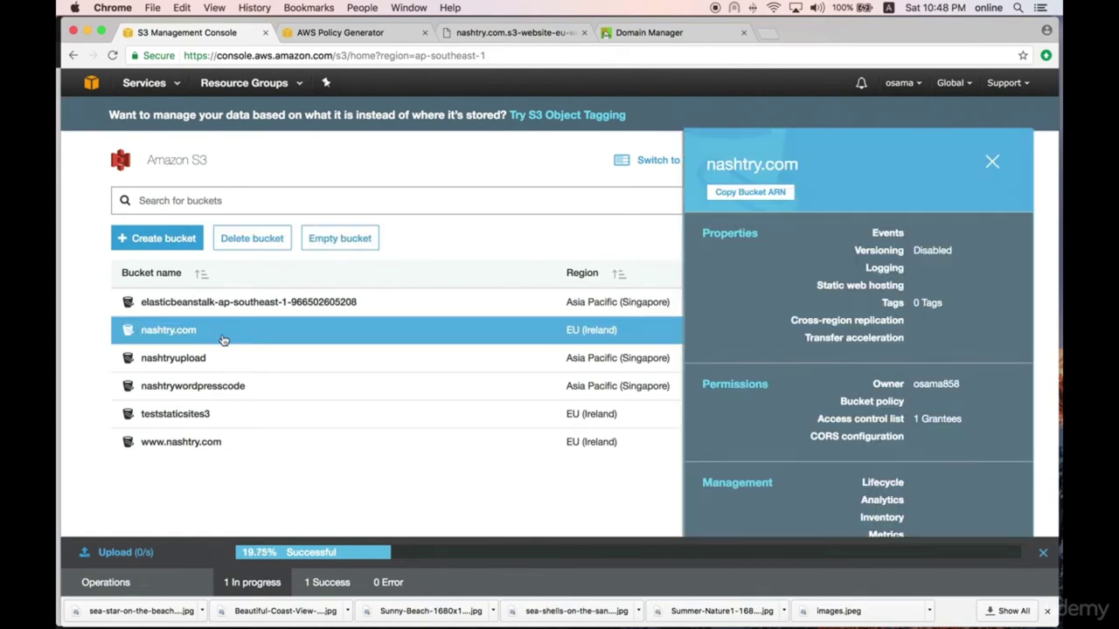
left_click(796, 275)
scroll(650, 259, "down", 1)
left_click(692, 252)
scroll(292, 183, "down", 2)
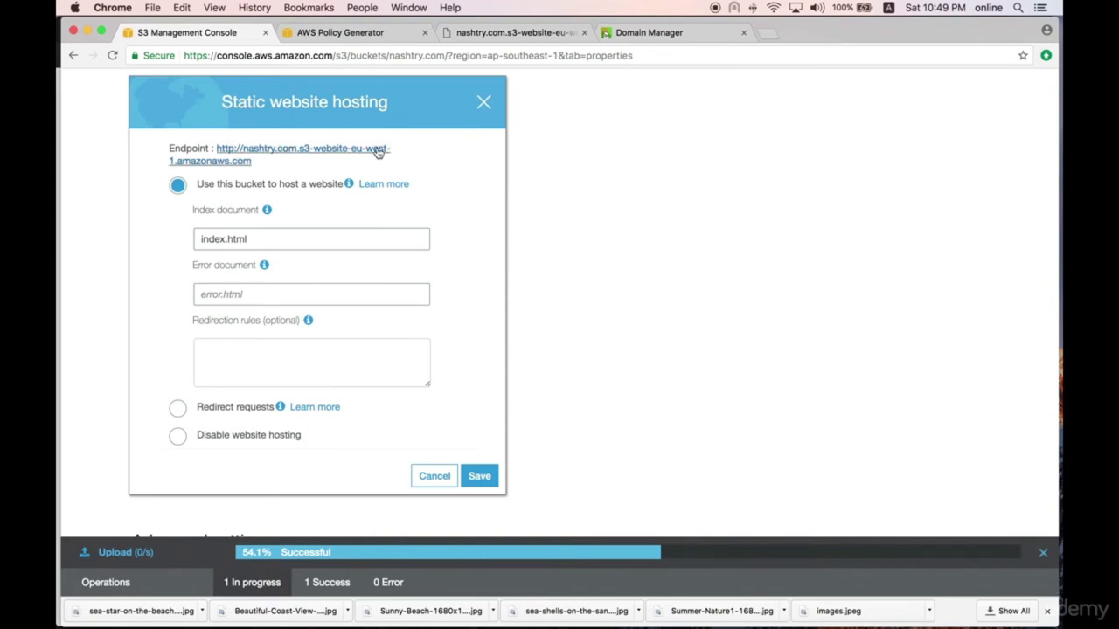
scroll(367, 150, "up", 2)
scroll(308, 289, "down", 1)
left_click(225, 274)
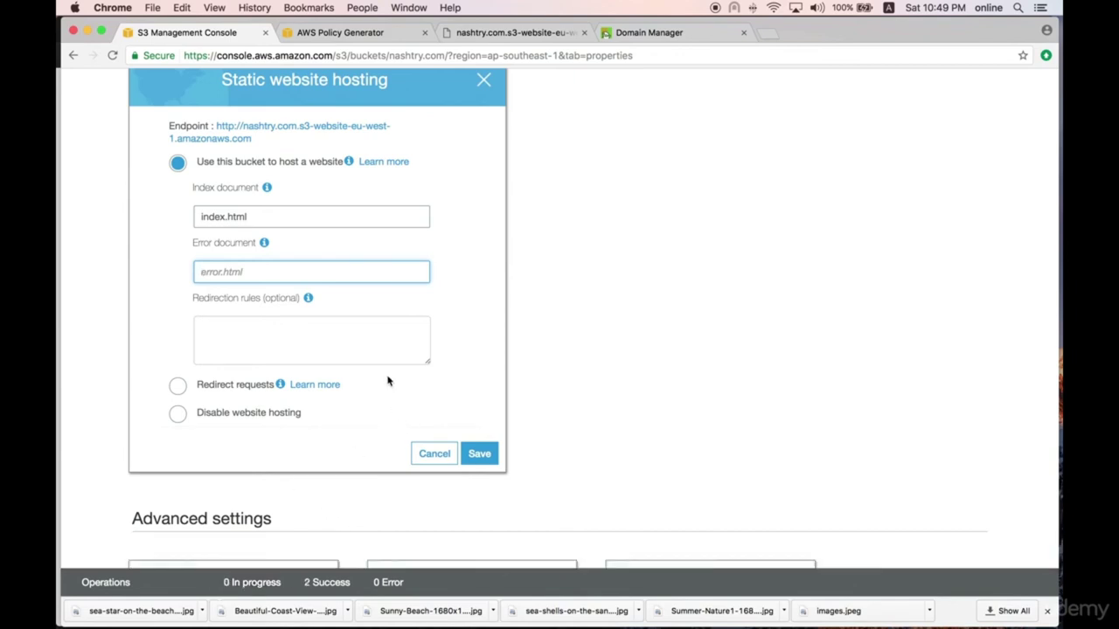
scroll(388, 380, "up", 5)
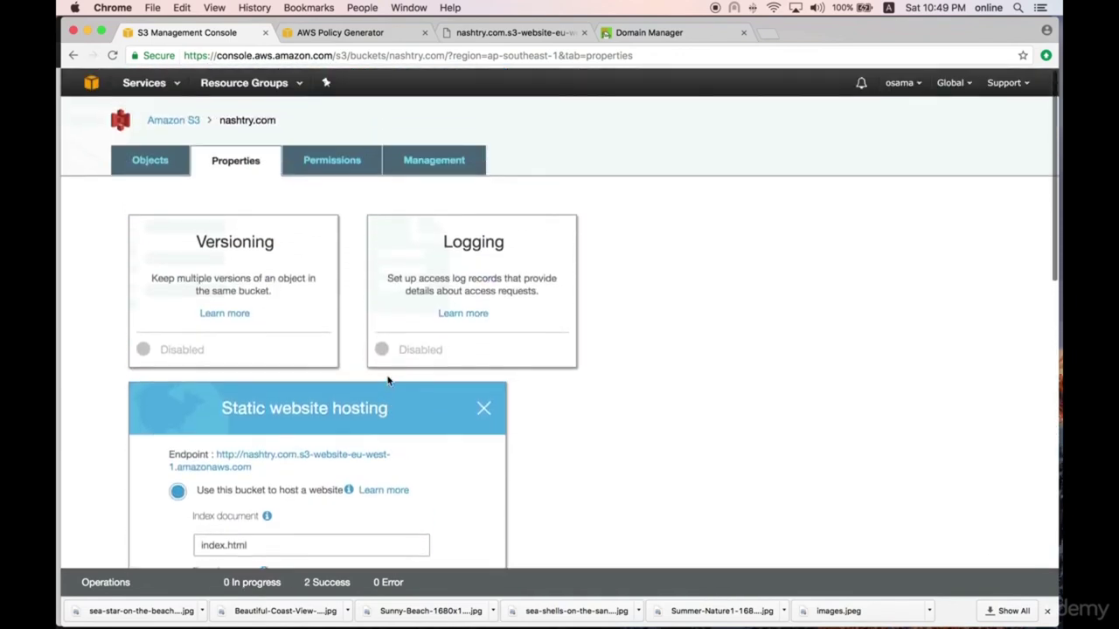
left_click(317, 458, "super")
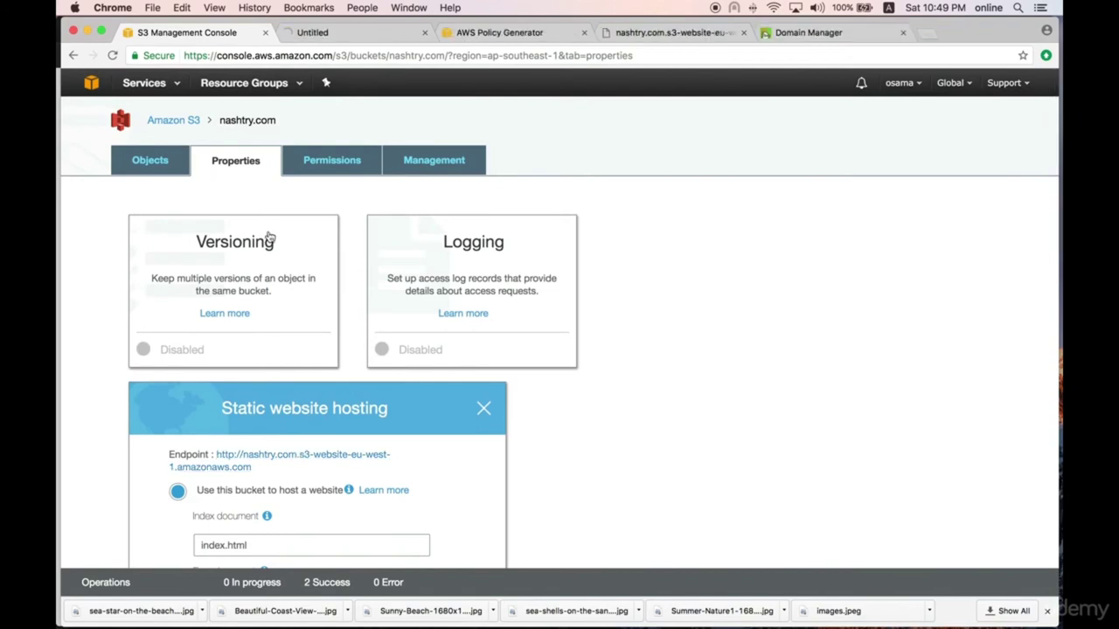
left_click(340, 33)
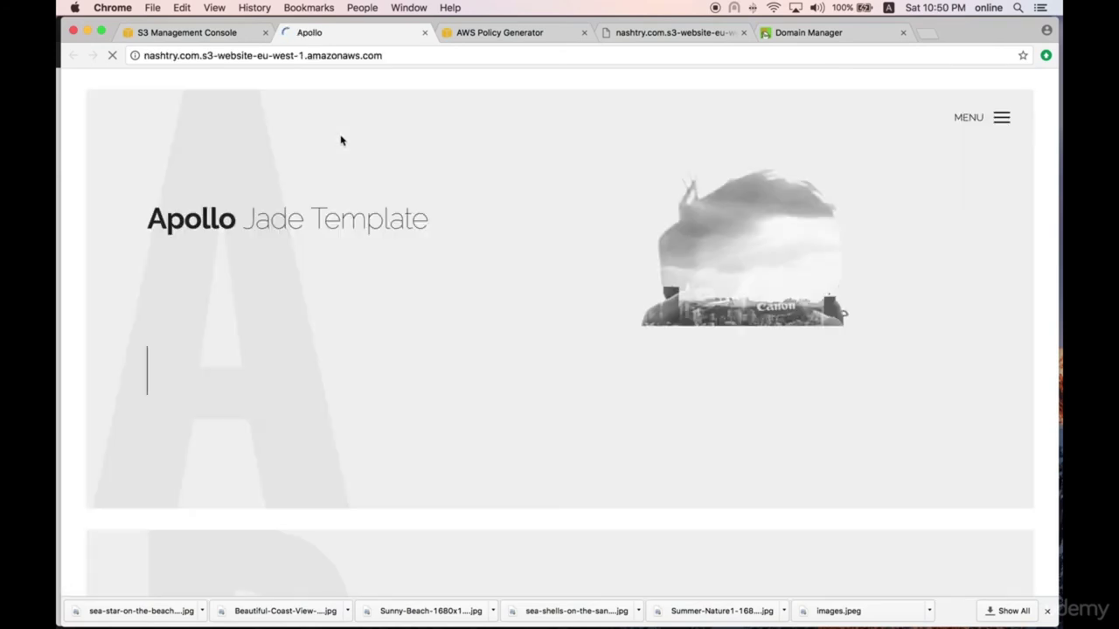
Step: Scroll through the Apollo Jade Template homepage served from the S3 website endpoint
scroll(467, 264, "down", 2)
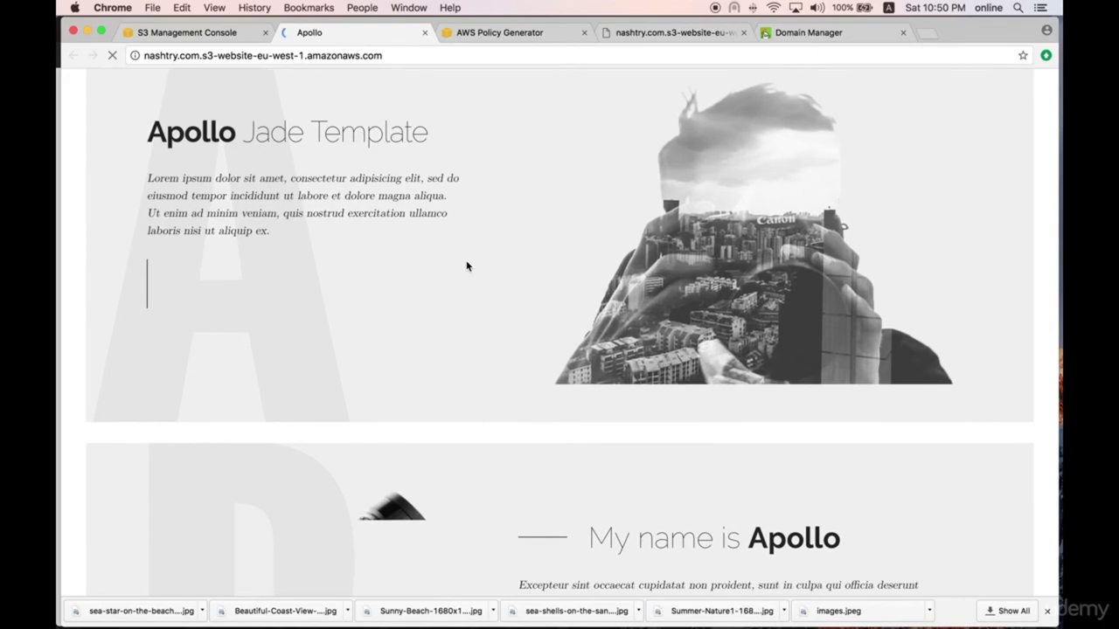
scroll(560, 283, "down", 3)
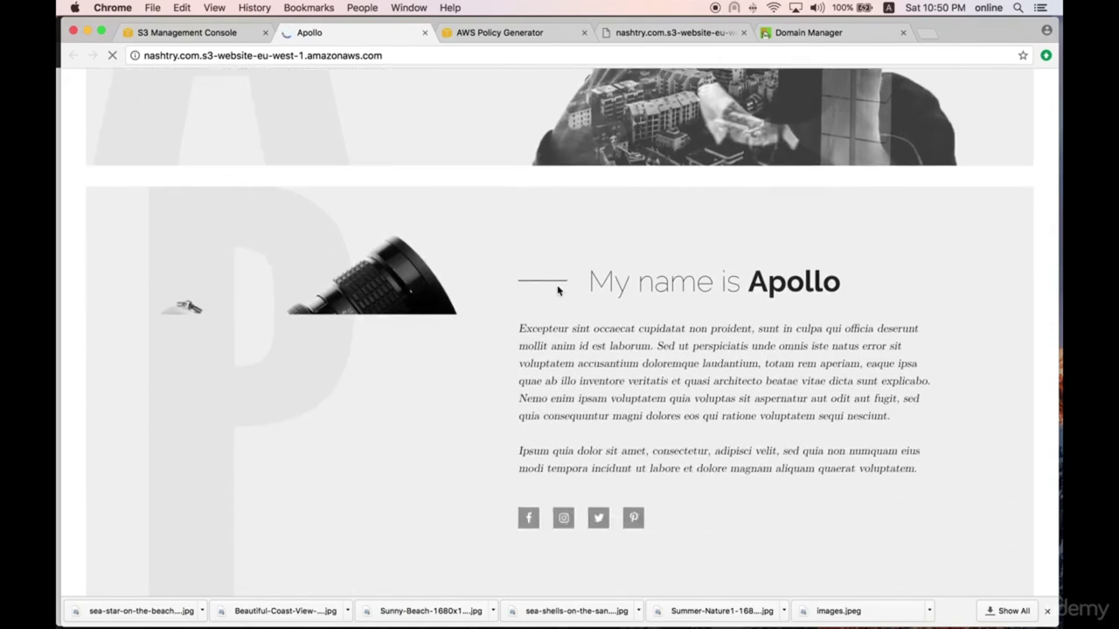
scroll(558, 290, "down", 10)
scroll(558, 290, "down", 12)
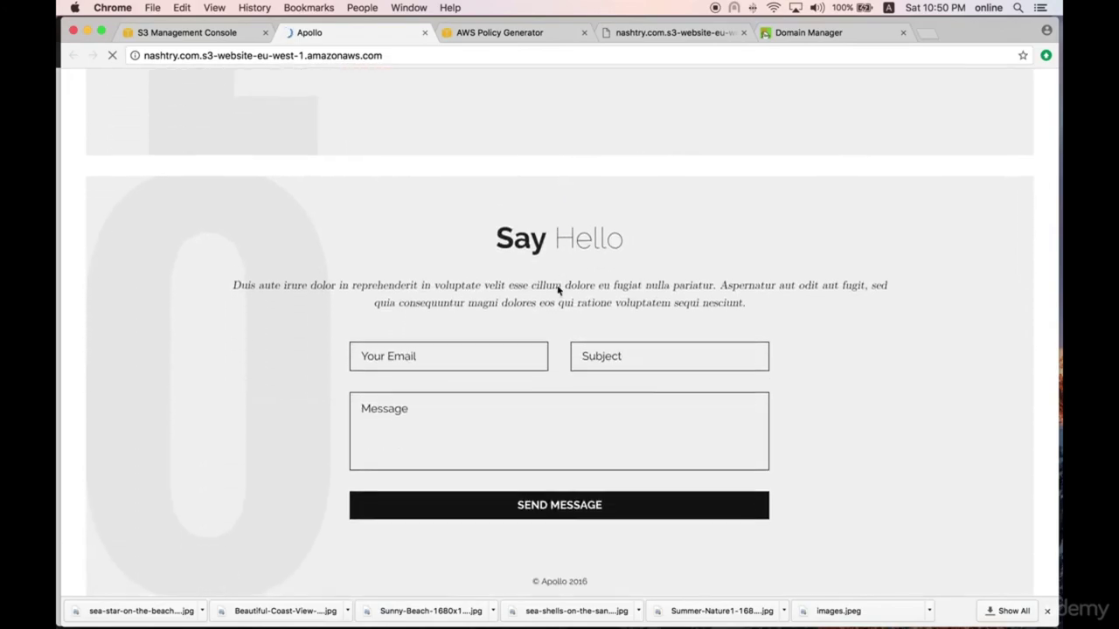
scroll(558, 291, "up", 20)
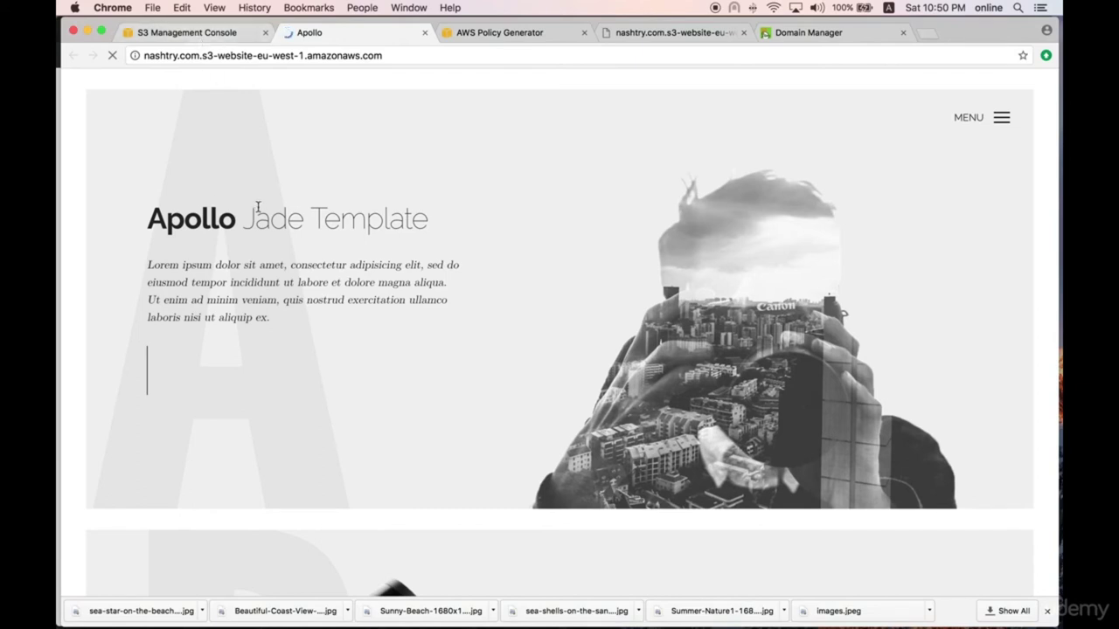
Step: Inspect the amazonaws.com endpoint address in the address bar, then return to the S3 console tab
left_click(400, 59)
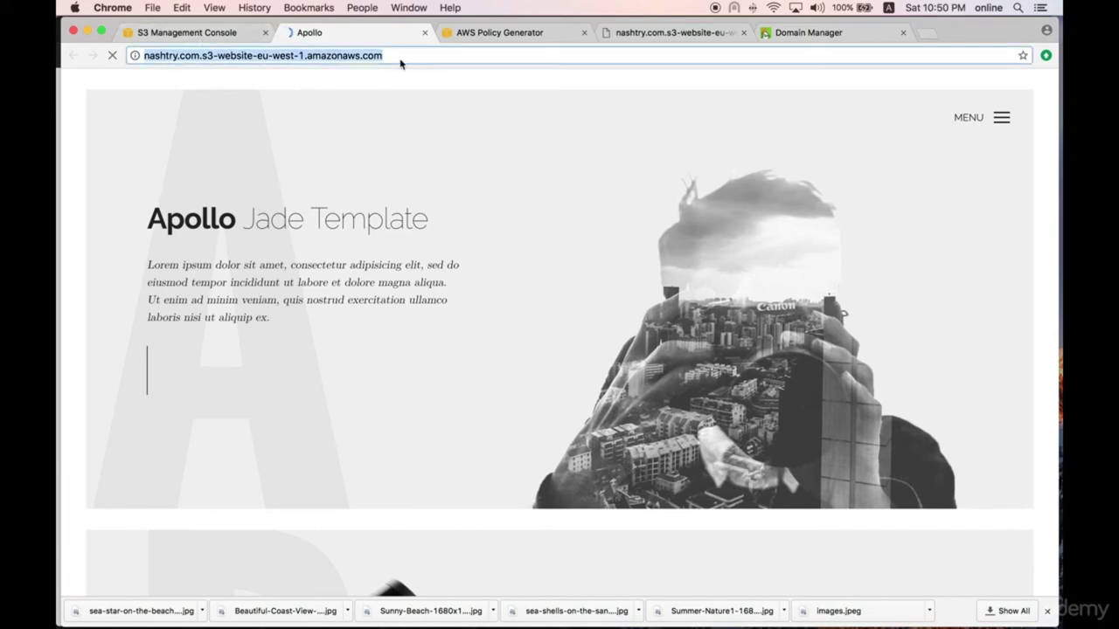
left_click(261, 56)
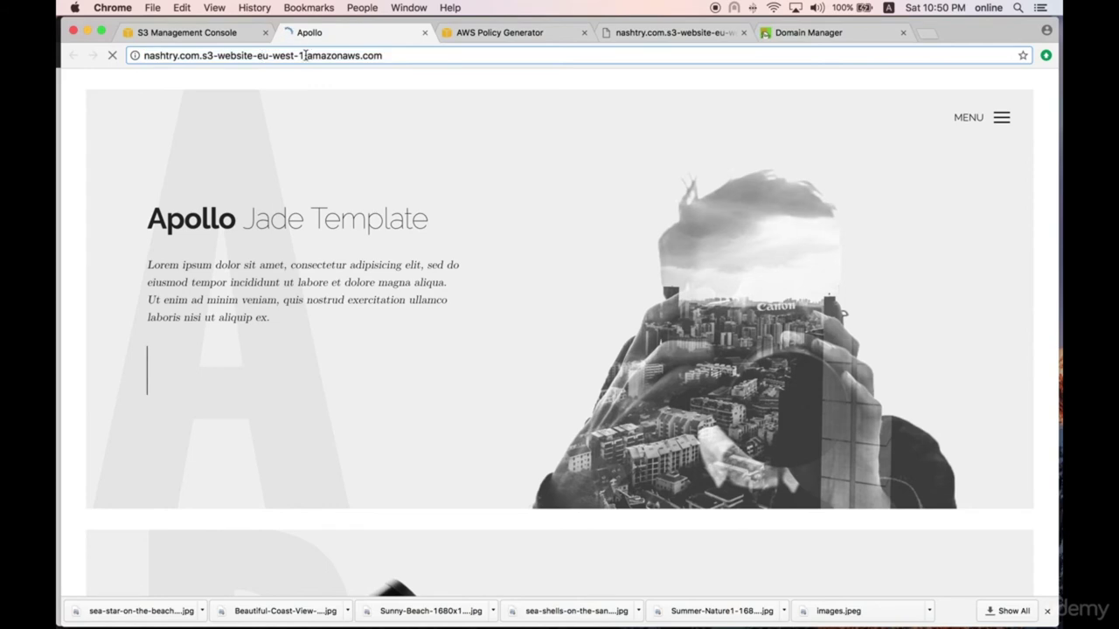
left_click_drag(307, 56, 380, 59)
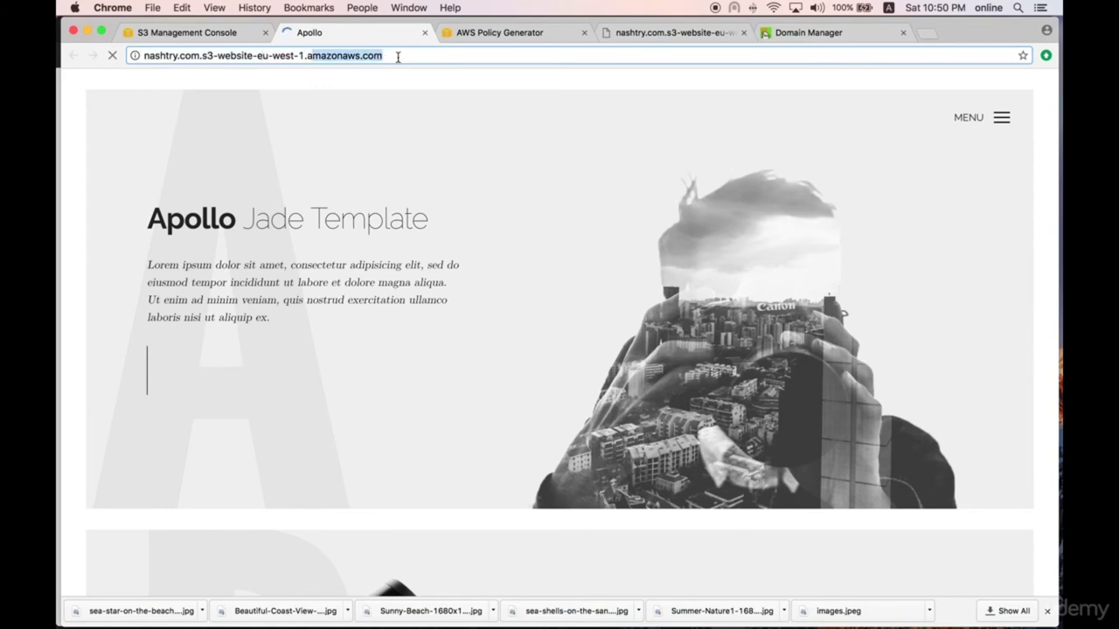
left_click(398, 57)
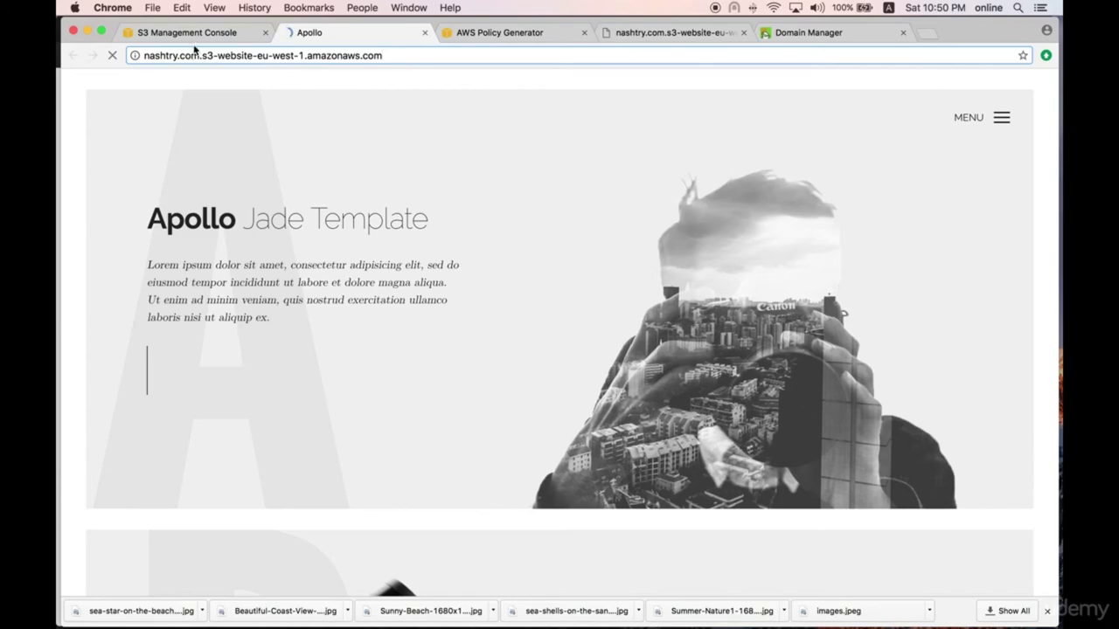
scroll(295, 250, "down", 7)
scroll(211, 168, "up", 4)
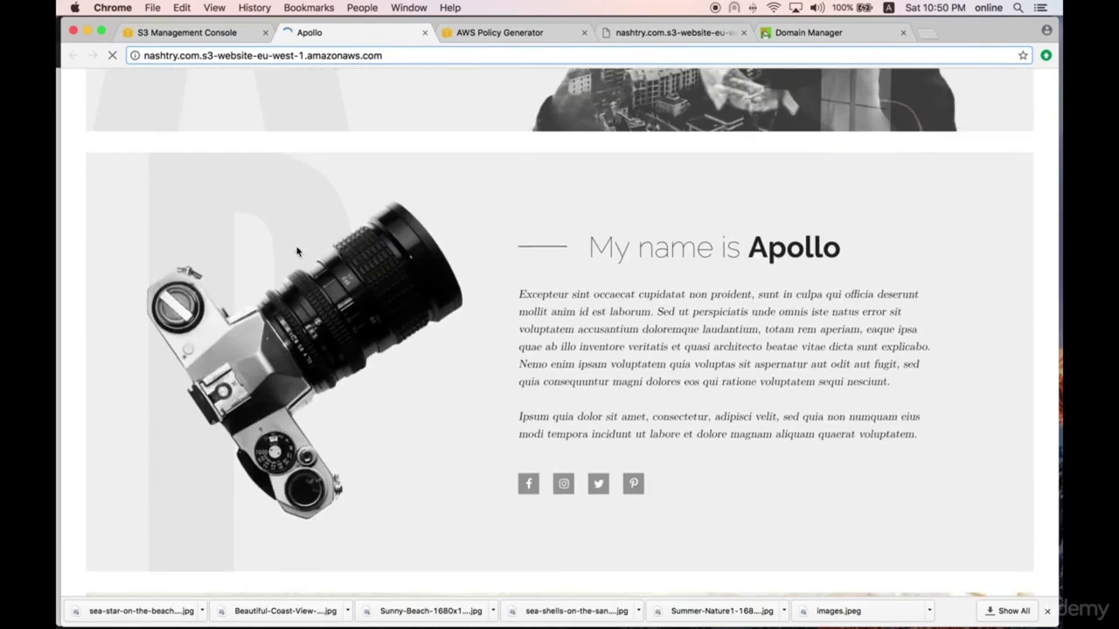
left_click(191, 37)
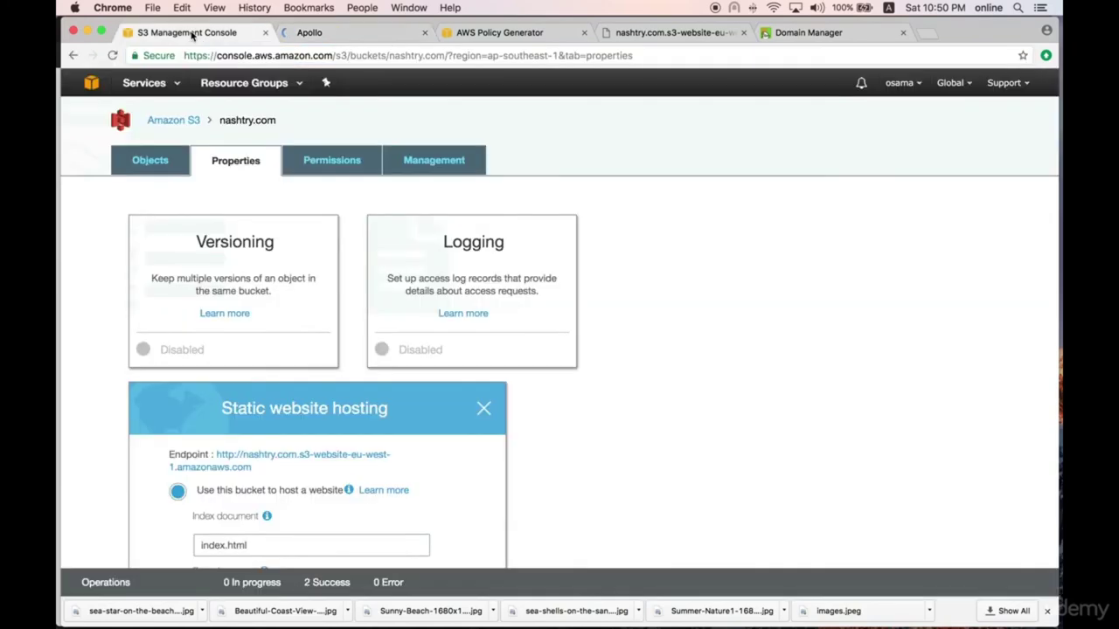
Step: Close the hosting settings, go to Route 53 Hosted zones, and open the nashtry.com zone
left_click(166, 86)
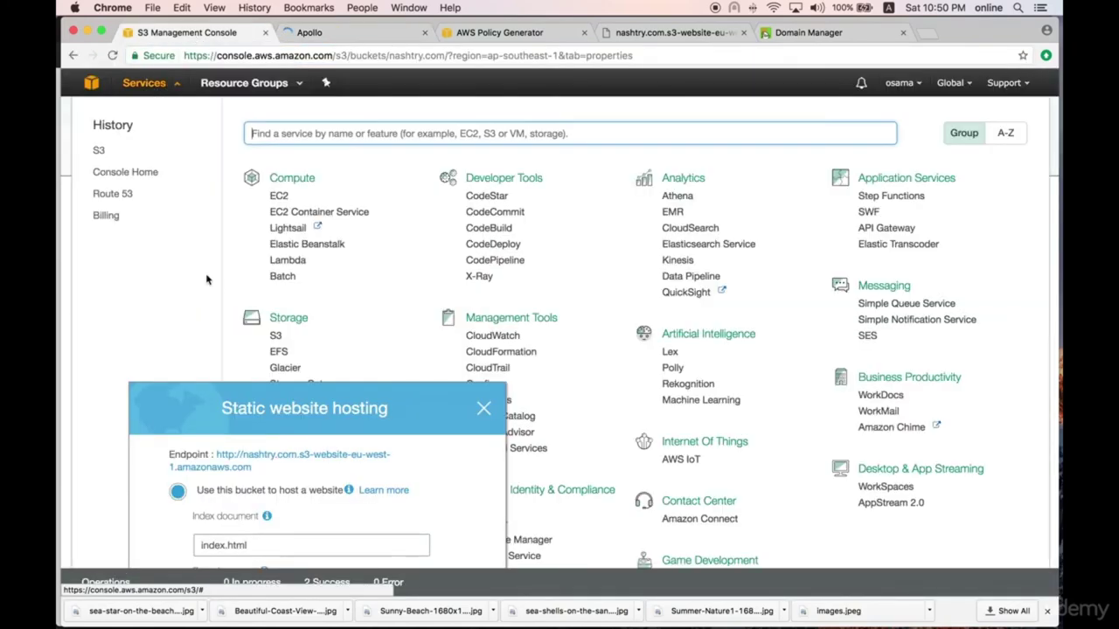
left_click(483, 411)
scroll(329, 425, "down", 5)
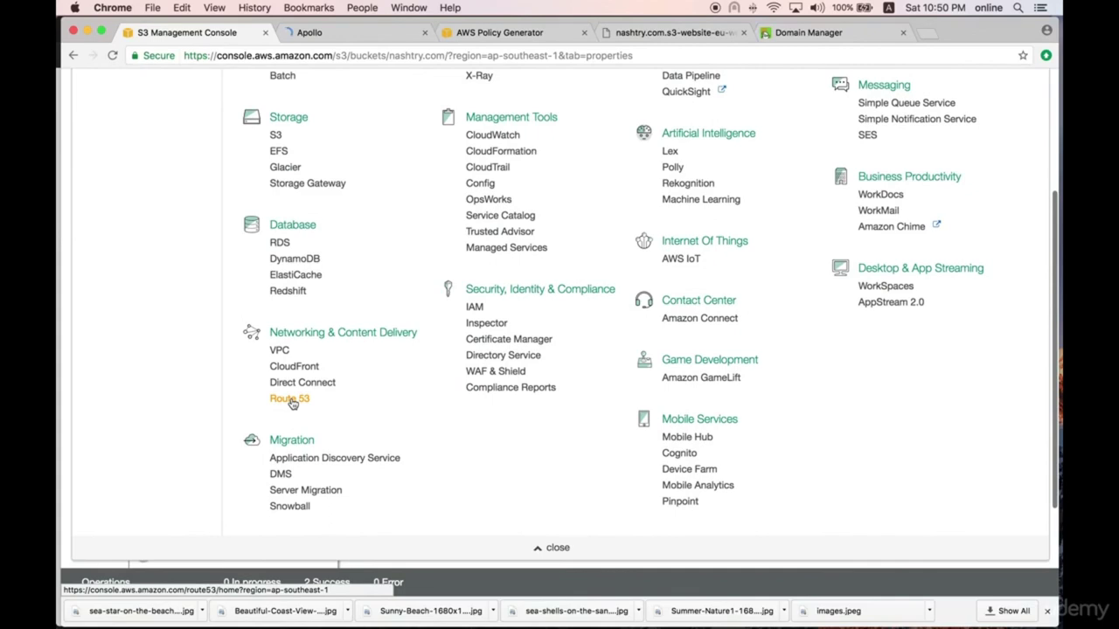
left_click(300, 401)
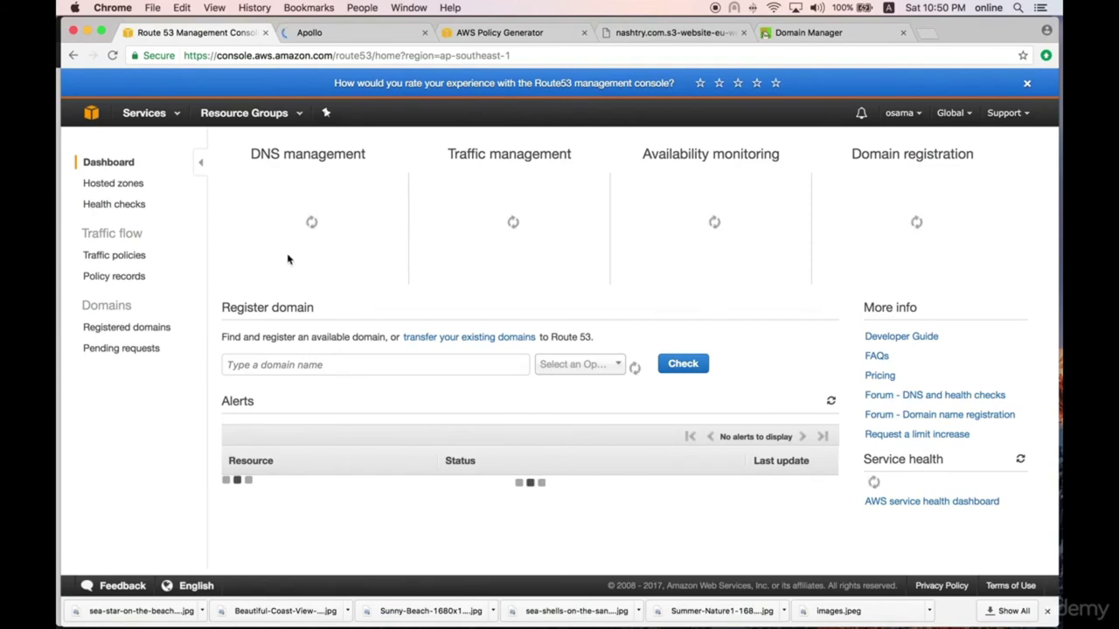
left_click(111, 186)
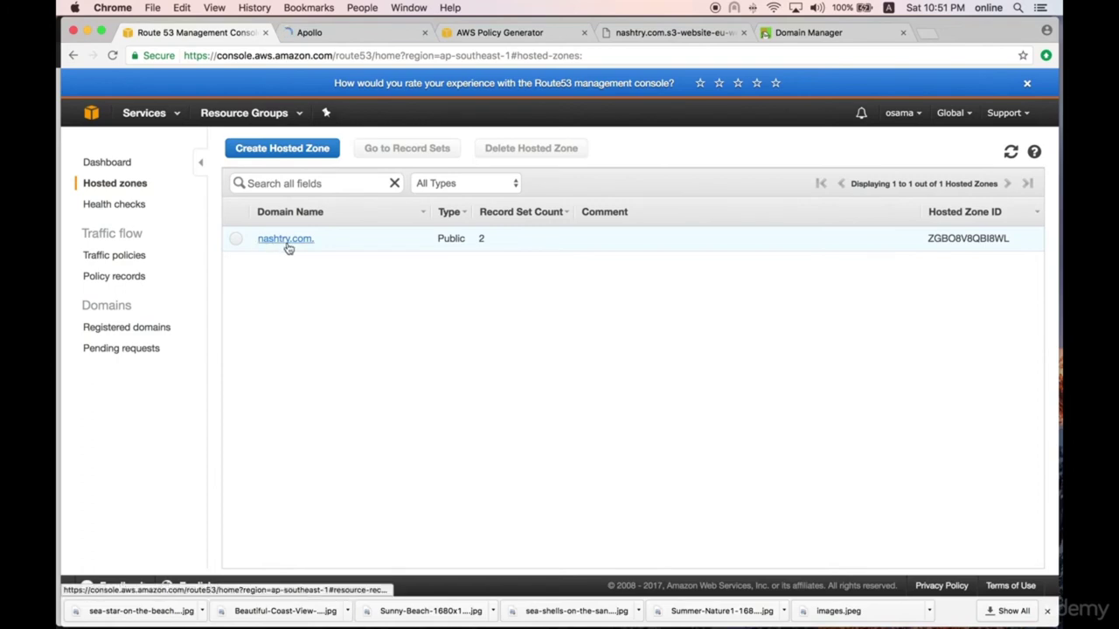
left_click(289, 243)
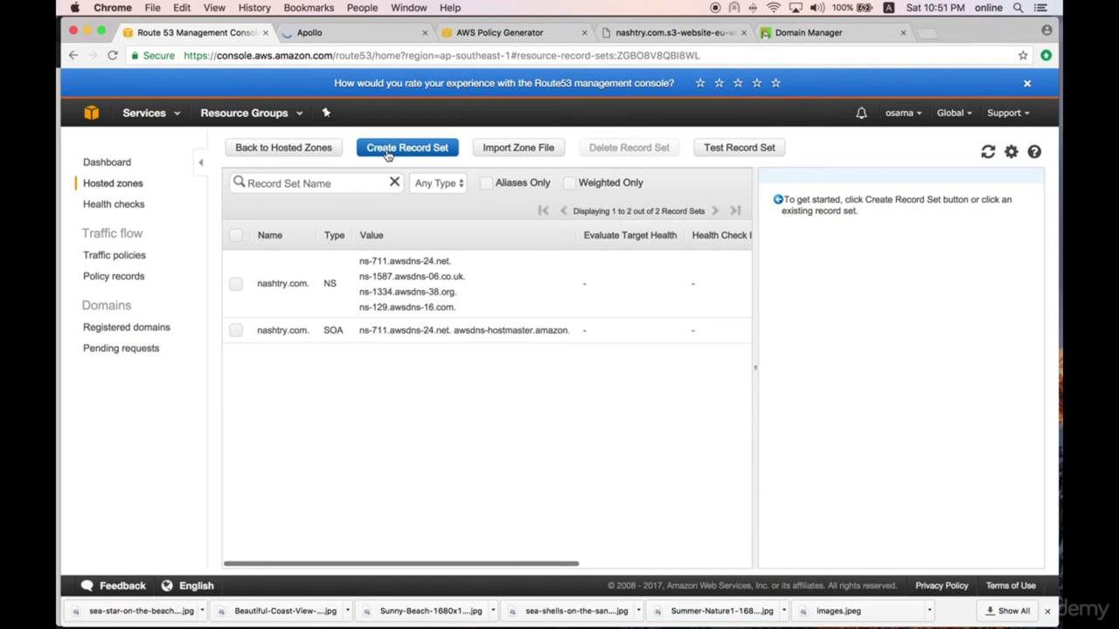
Step: Create an A alias record for nashtry.com targeting its s3-website-eu-west-1 endpoint
left_click(387, 150)
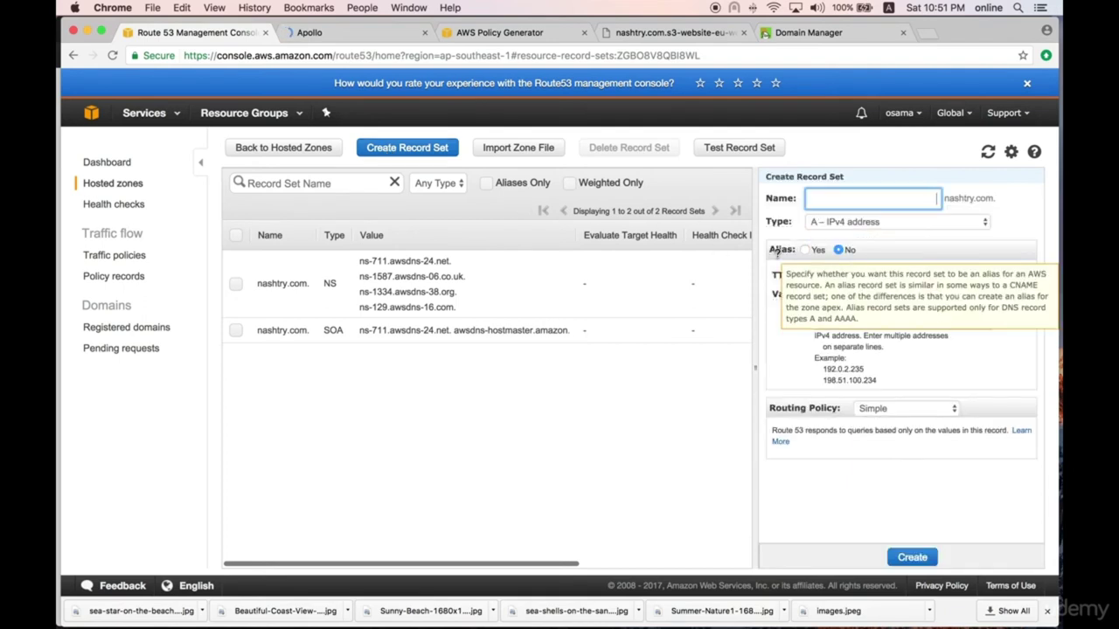
left_click(837, 225)
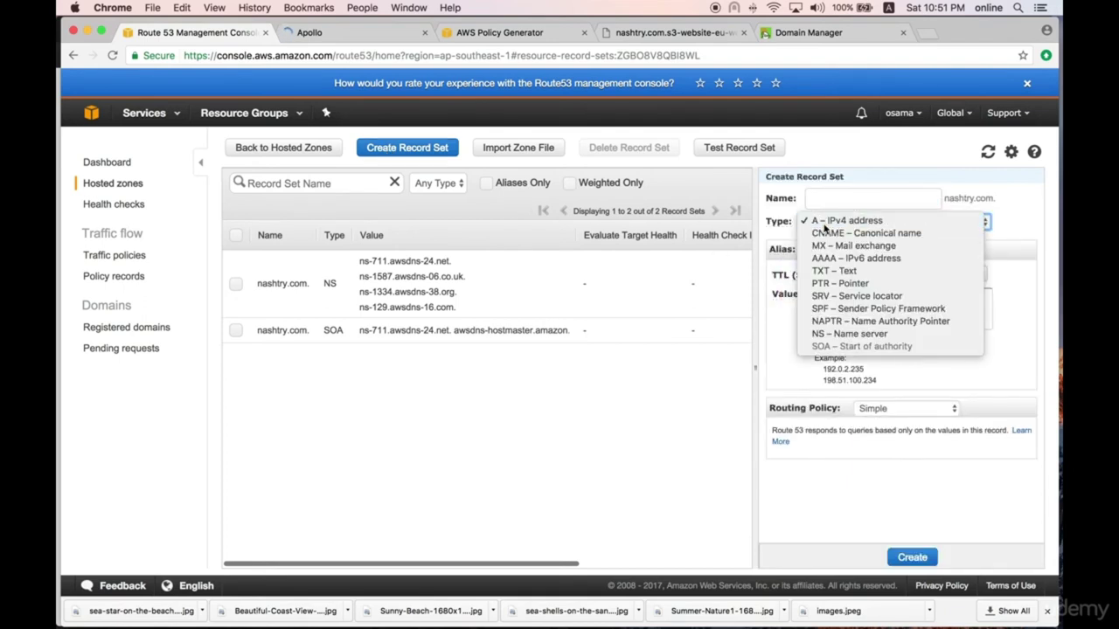
left_click(822, 224)
left_click(826, 198)
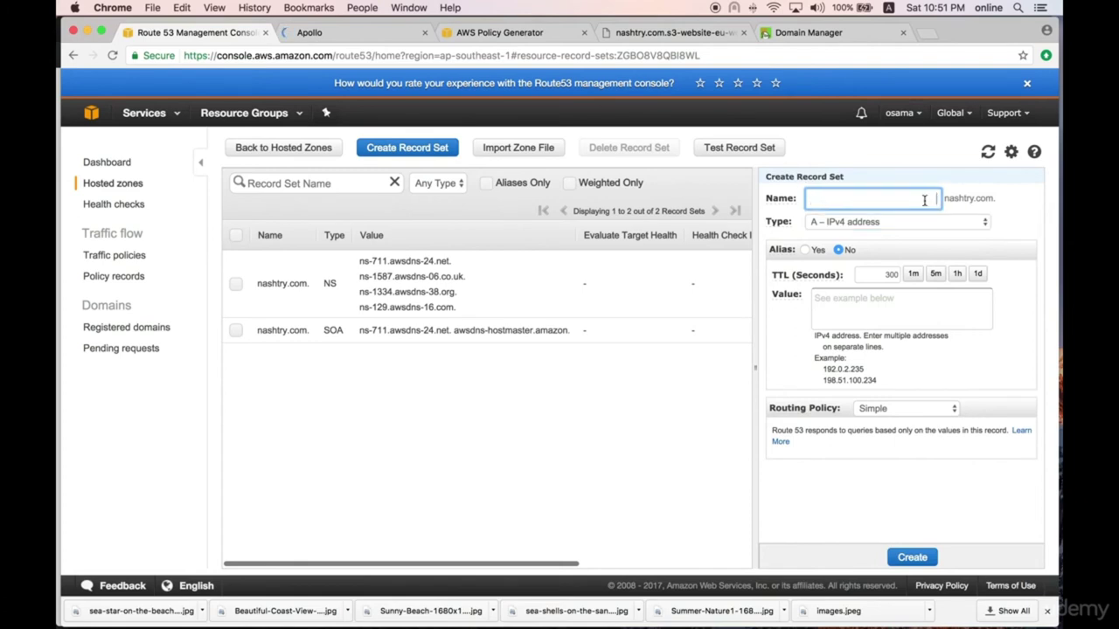
left_click(805, 251)
left_click(865, 276)
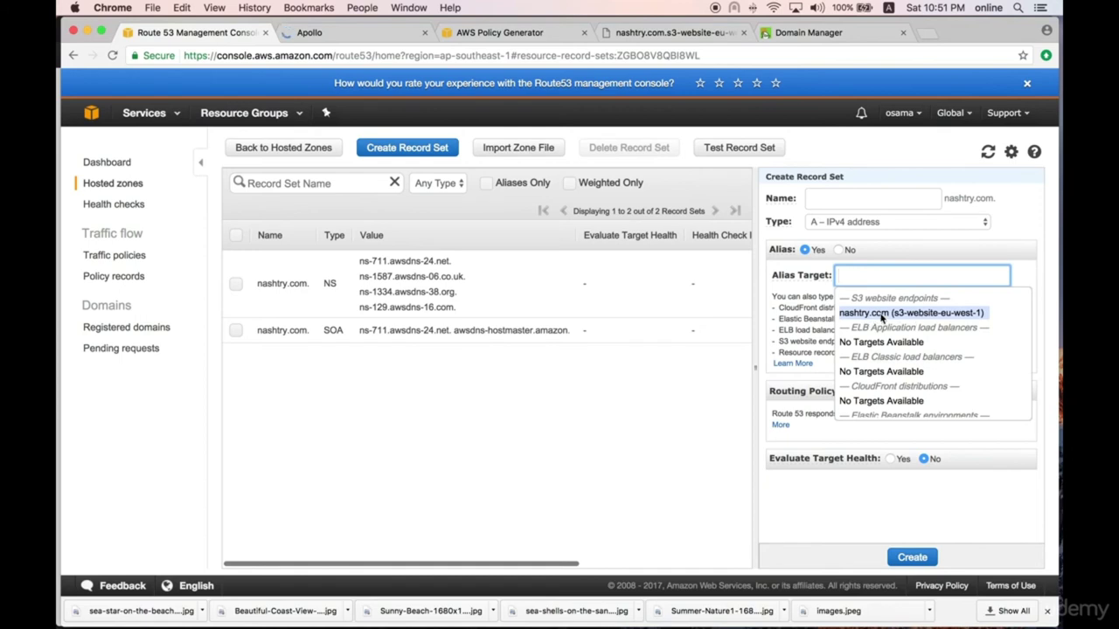
left_click(890, 315)
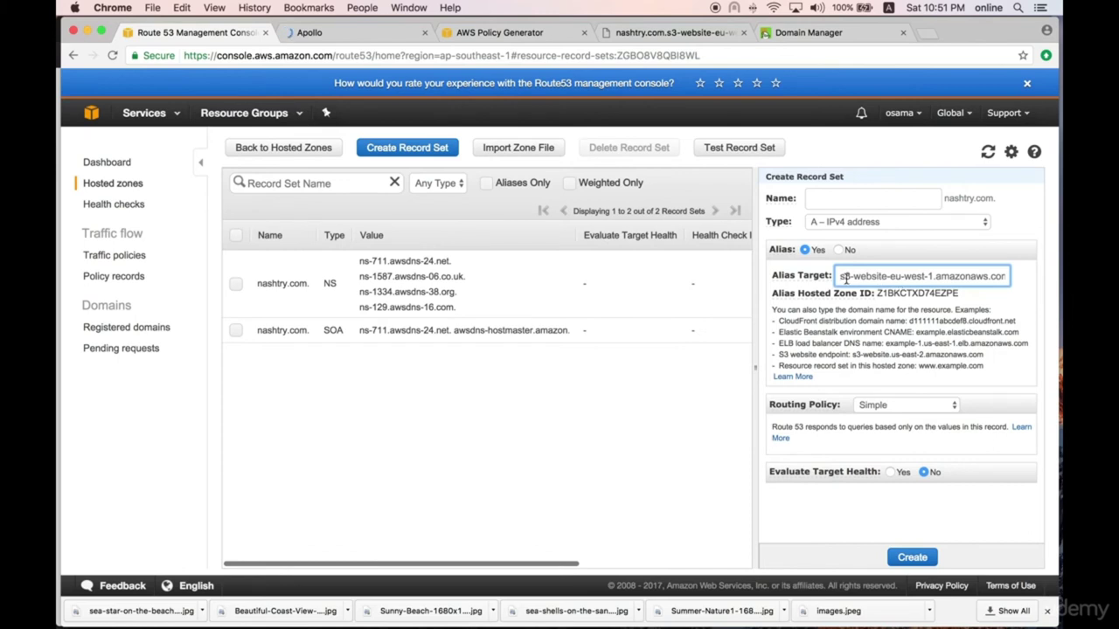
left_click(904, 559)
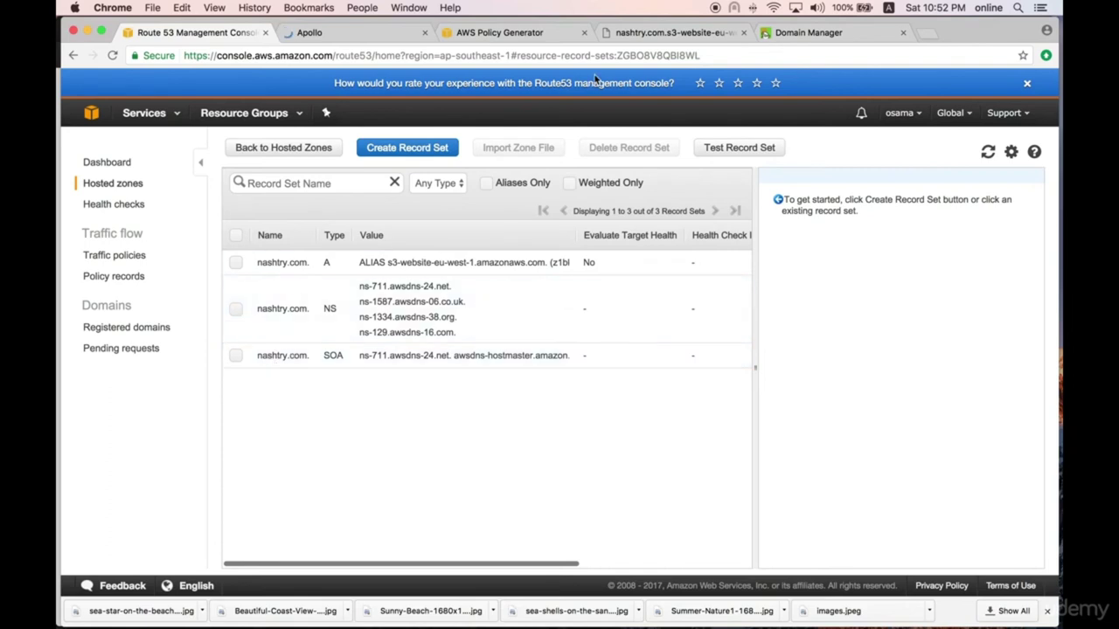
Step: Load nashtry.com in a new tab, retry after the can't-be-reached error, then return to Route 53
left_click(738, 82)
left_click(924, 33)
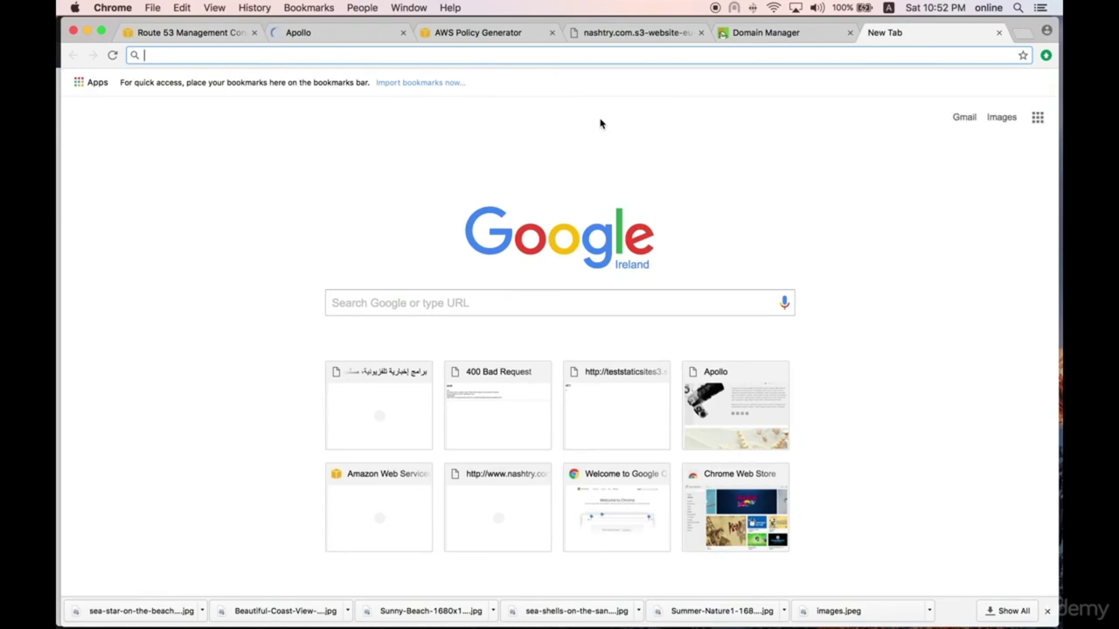
type("nashtry.com")
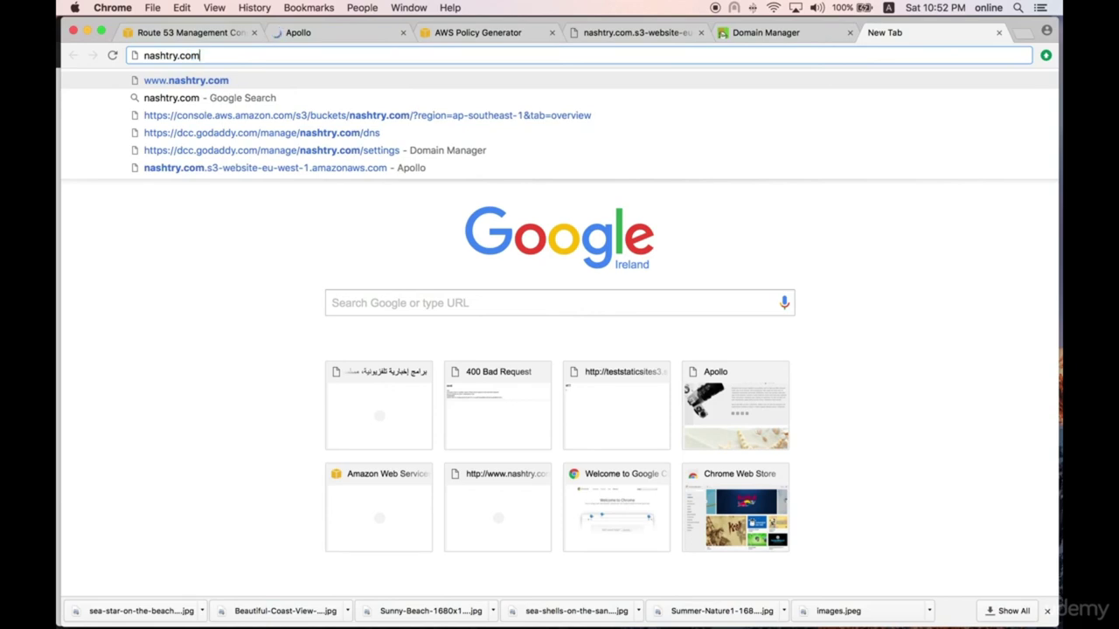
key("Return")
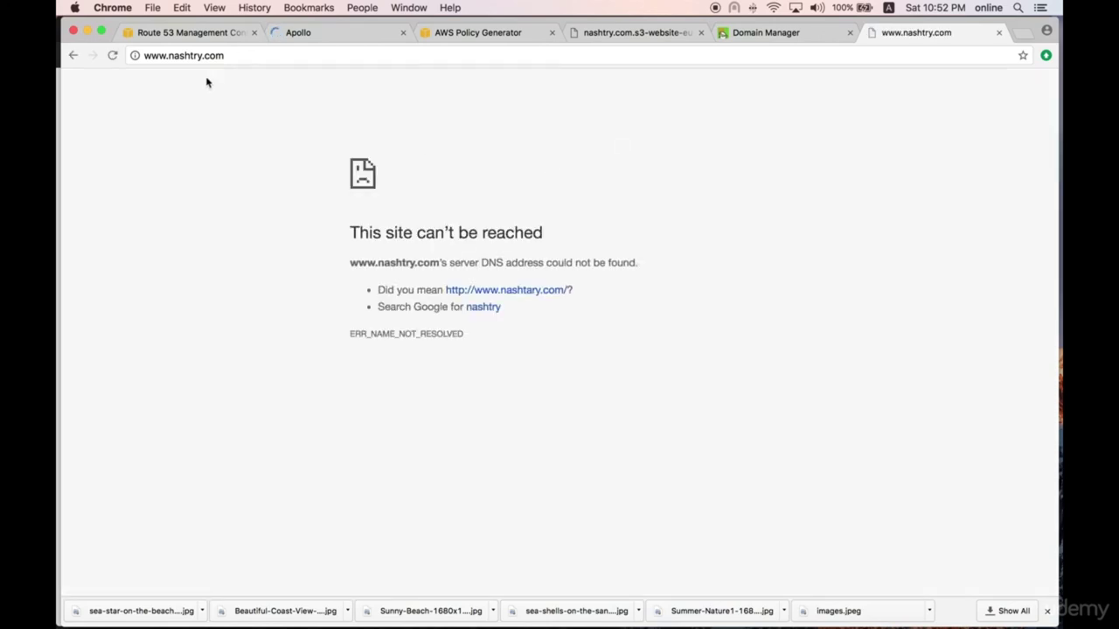
left_click(112, 56)
left_click_drag(169, 57, 143, 58)
key("BackSpace")
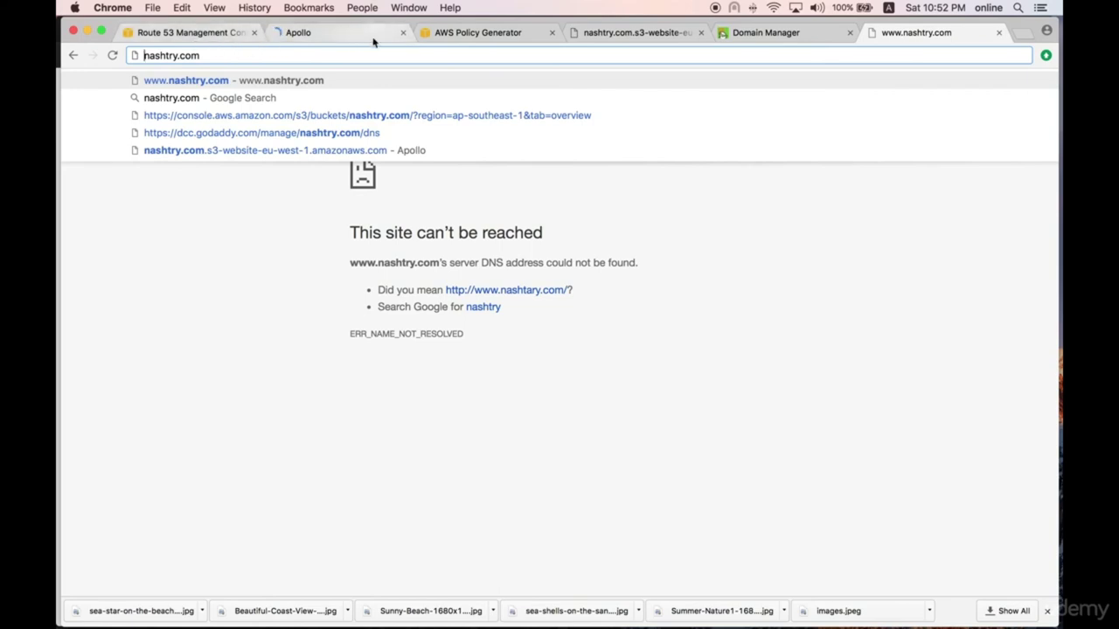
left_click(186, 34)
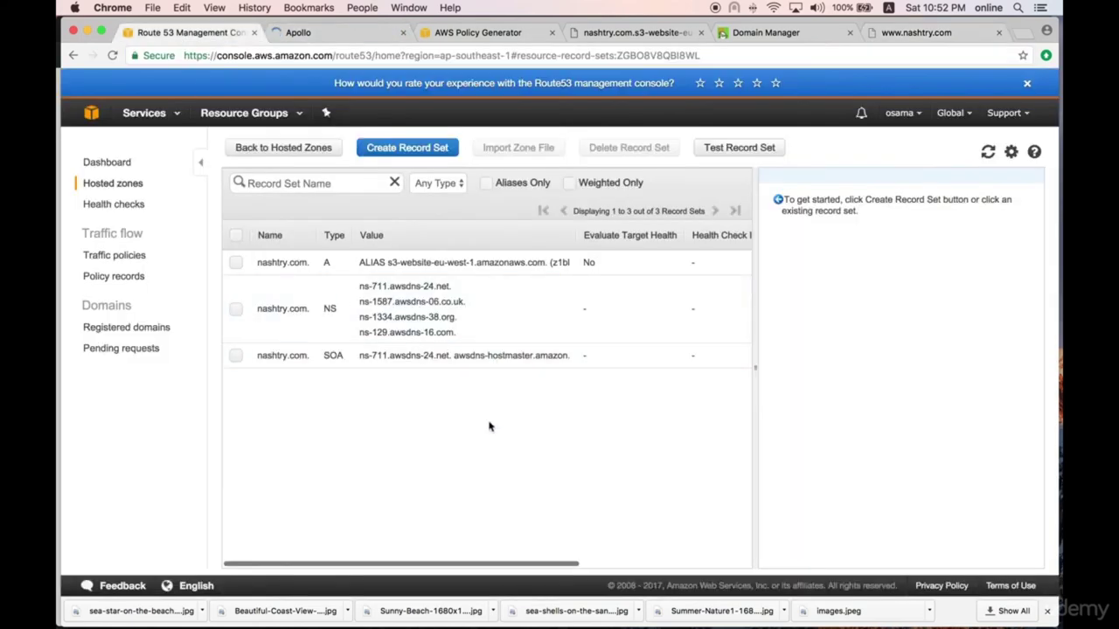
left_click(401, 150)
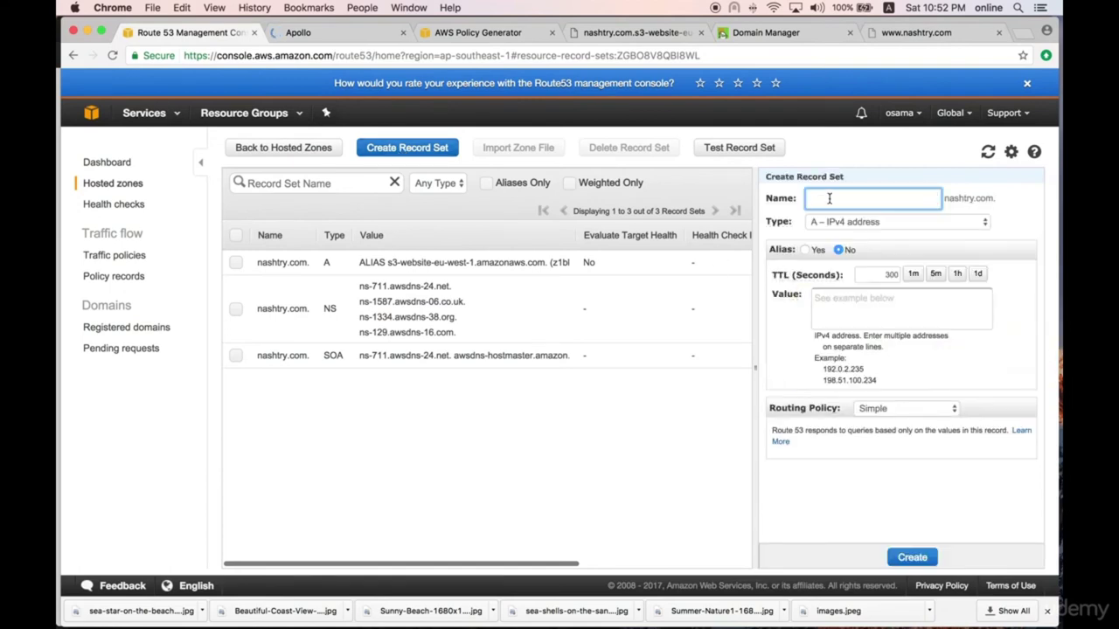
type("www.")
left_click(1010, 215)
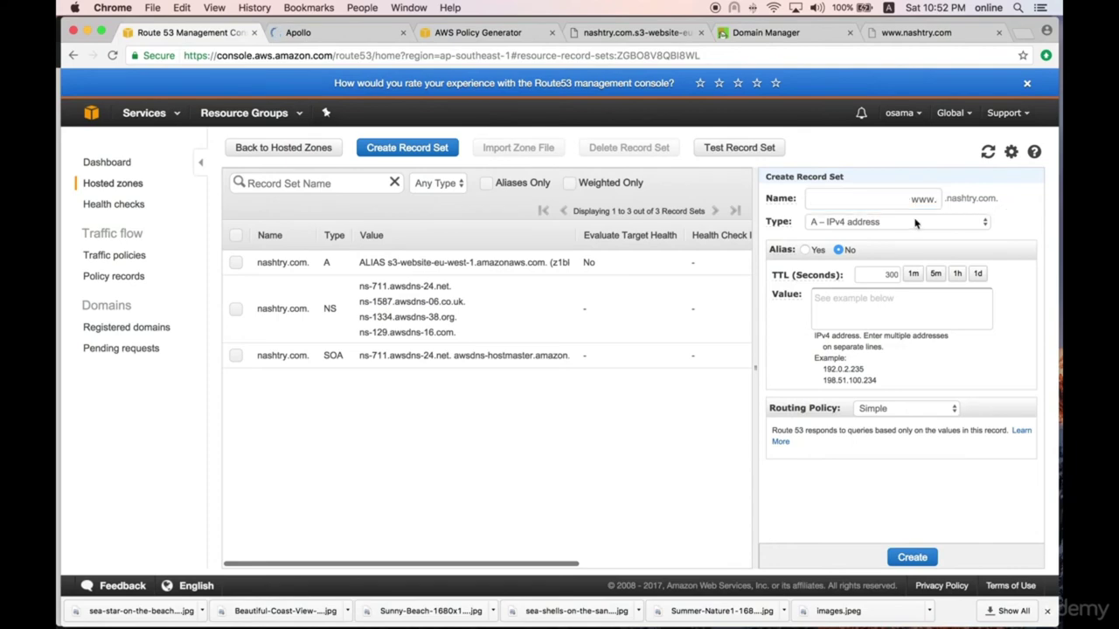
left_click(805, 250)
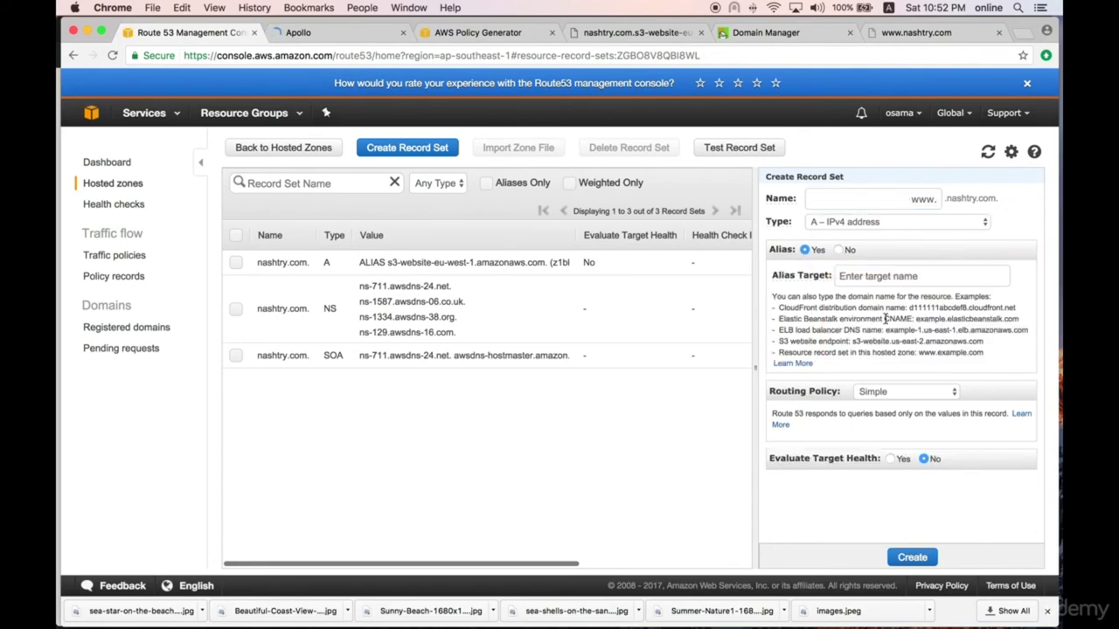
left_click(898, 277)
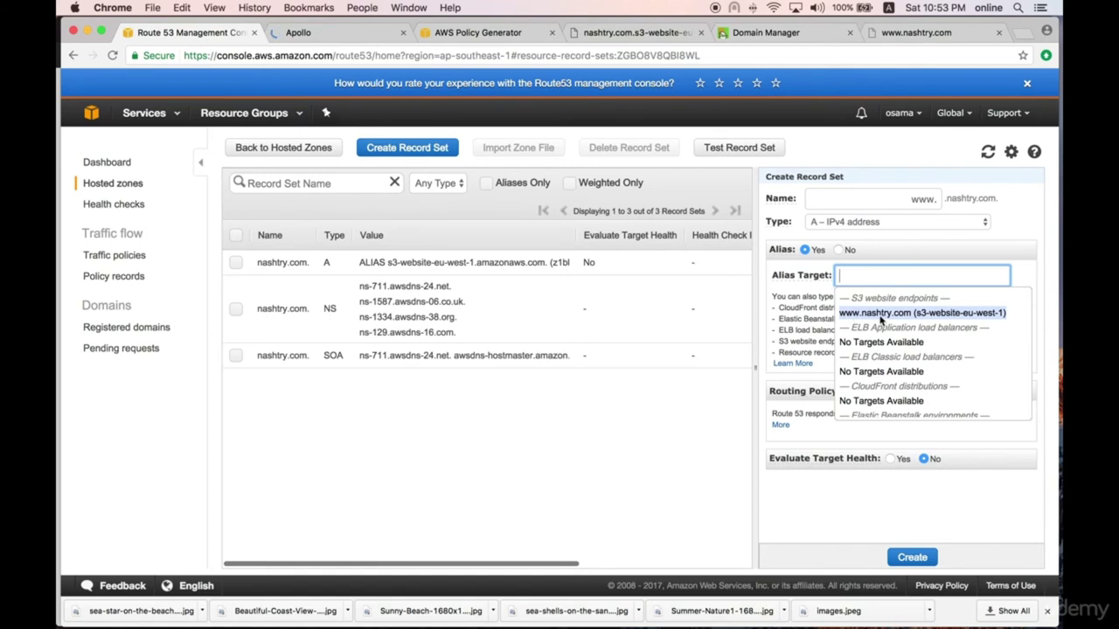
left_click(878, 314)
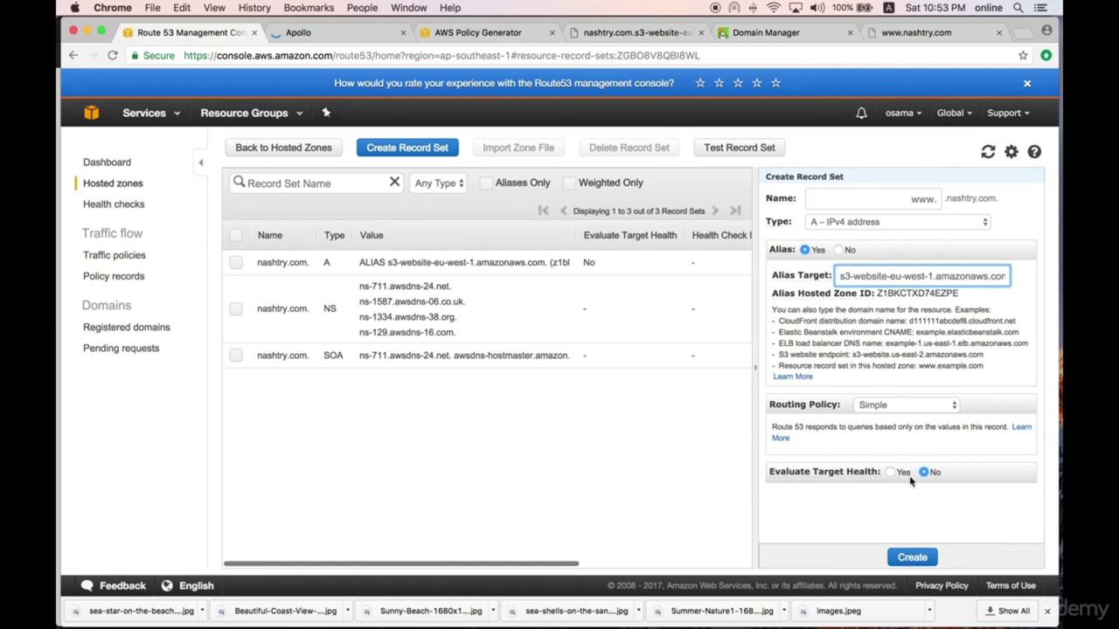
Step: Remove the trailing dot so the name reads 'www', then create the A alias record
left_click(907, 561)
left_click(910, 560)
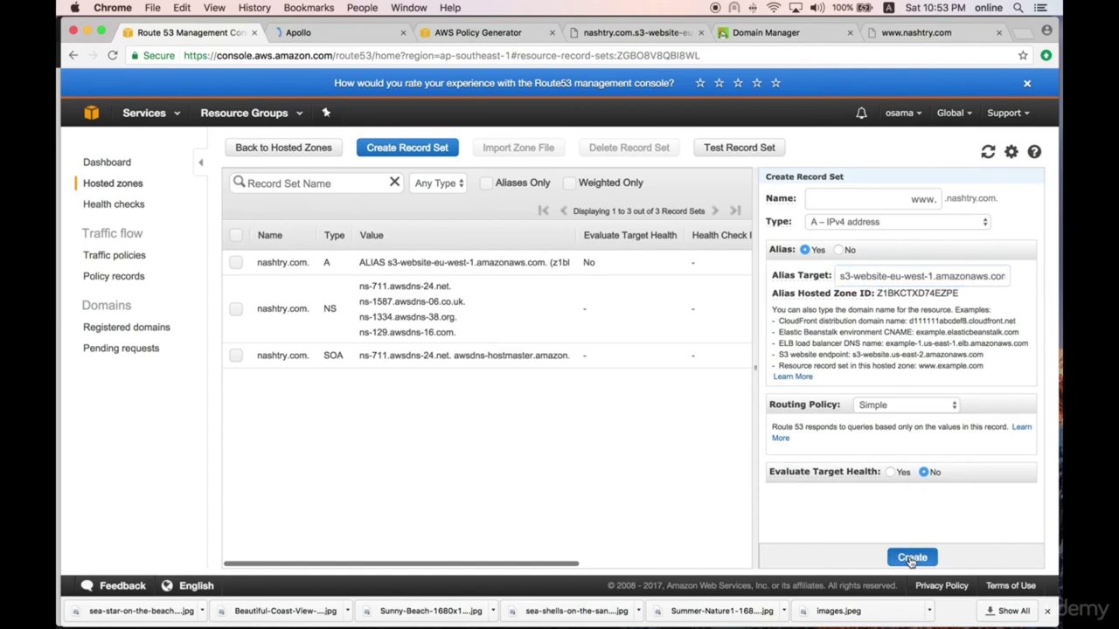
left_click(935, 200)
key("BackSpace")
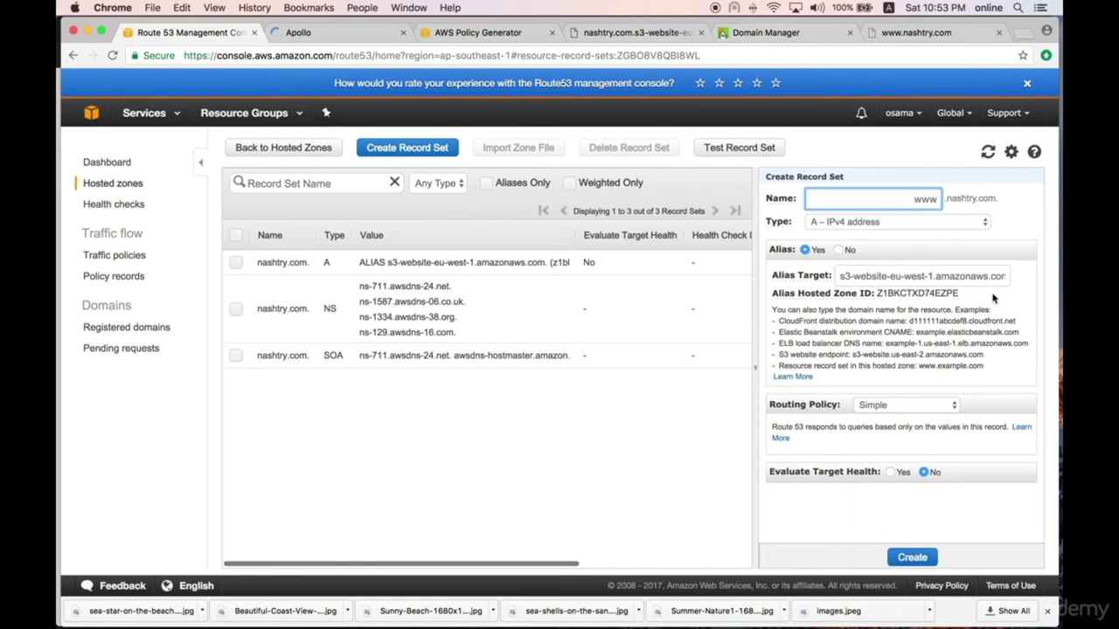
left_click(914, 558)
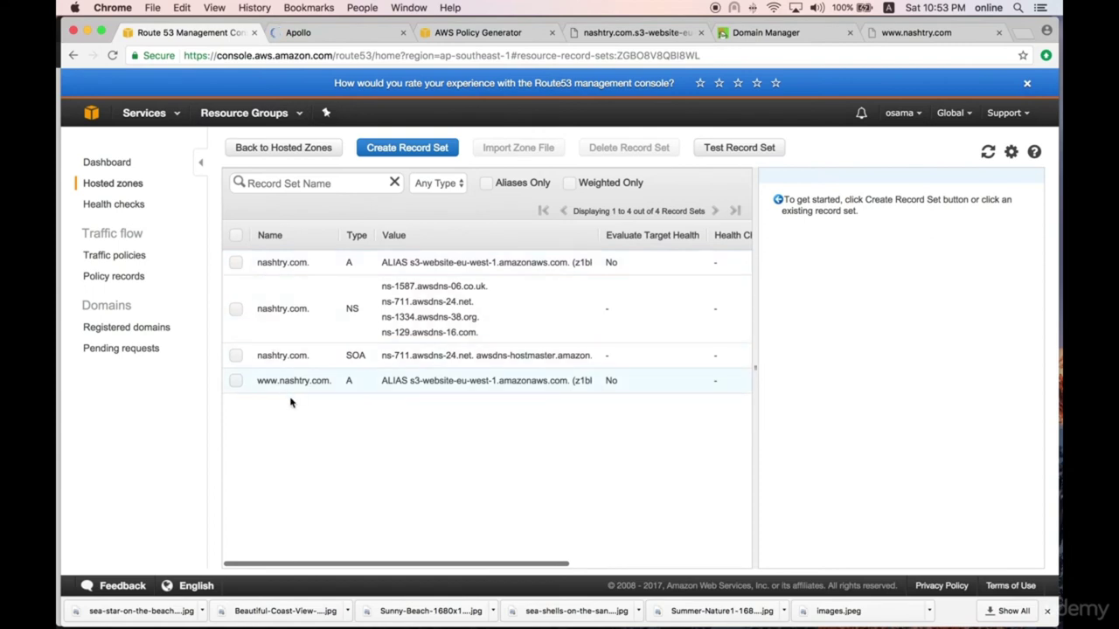
Step: Reload the nashtry.com page to confirm the Apollo site still loads, then close that tab
left_click(897, 37)
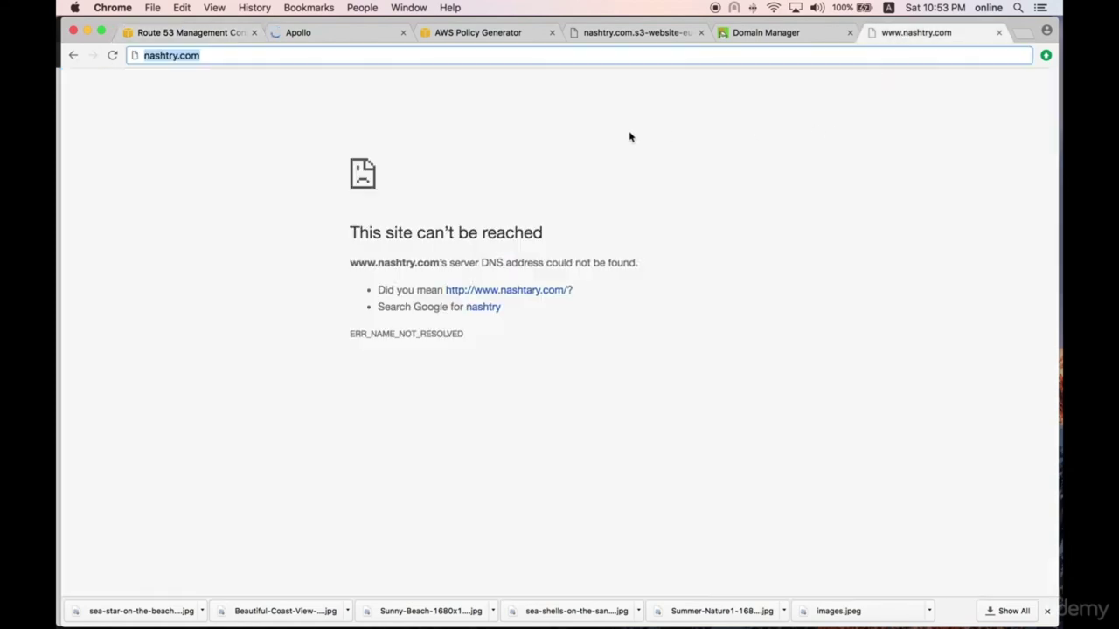
key("super+r")
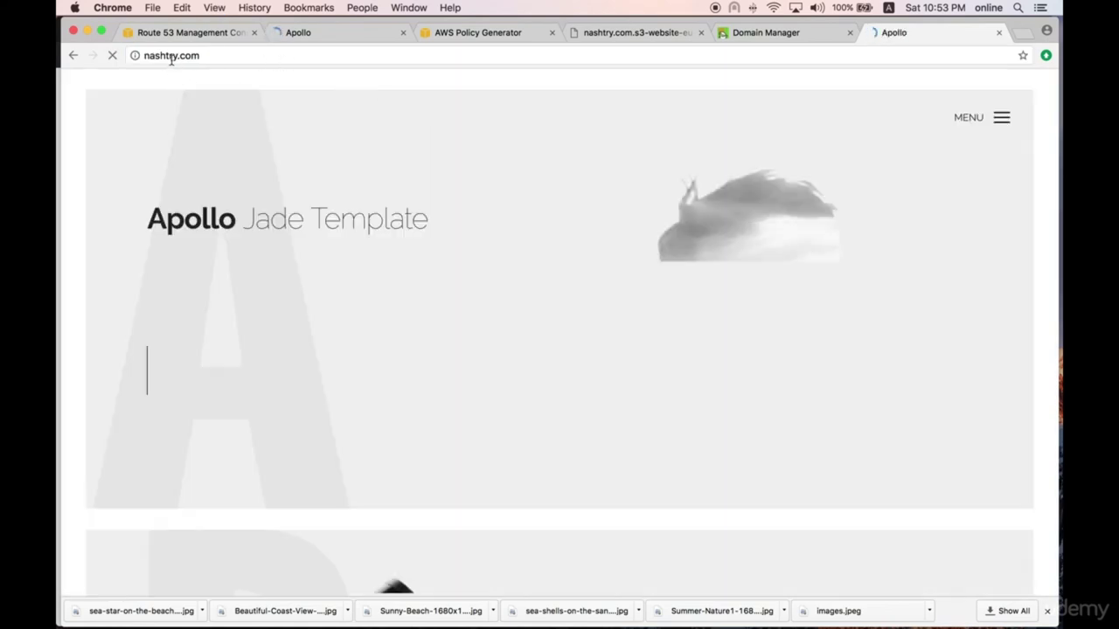
scroll(242, 396, "down", 2)
scroll(243, 396, "up", 2)
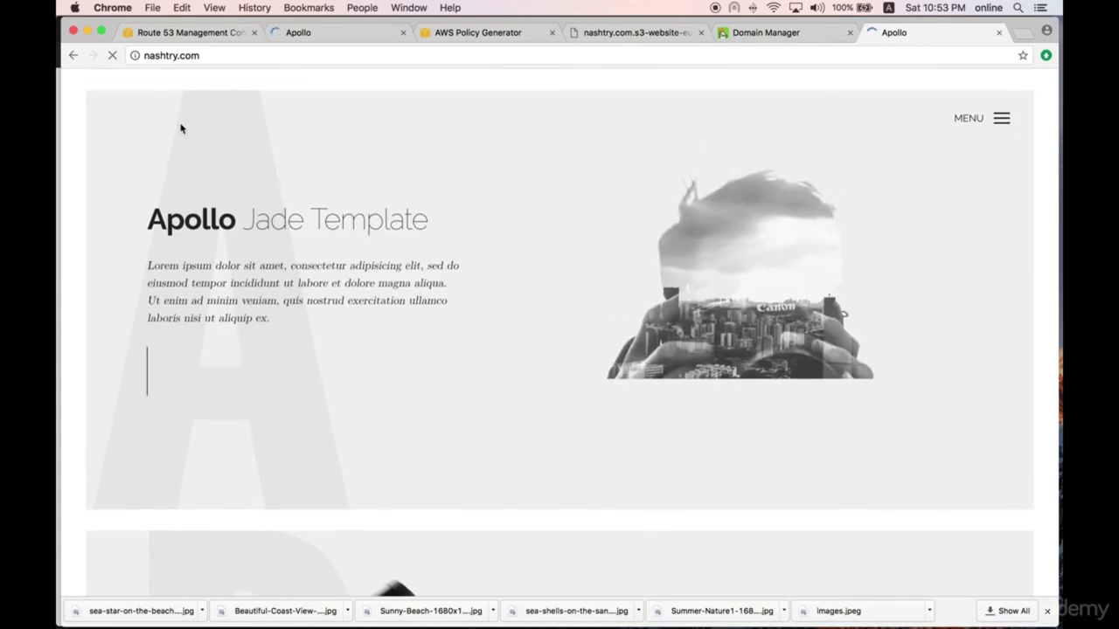
left_click(204, 56)
key("super+c")
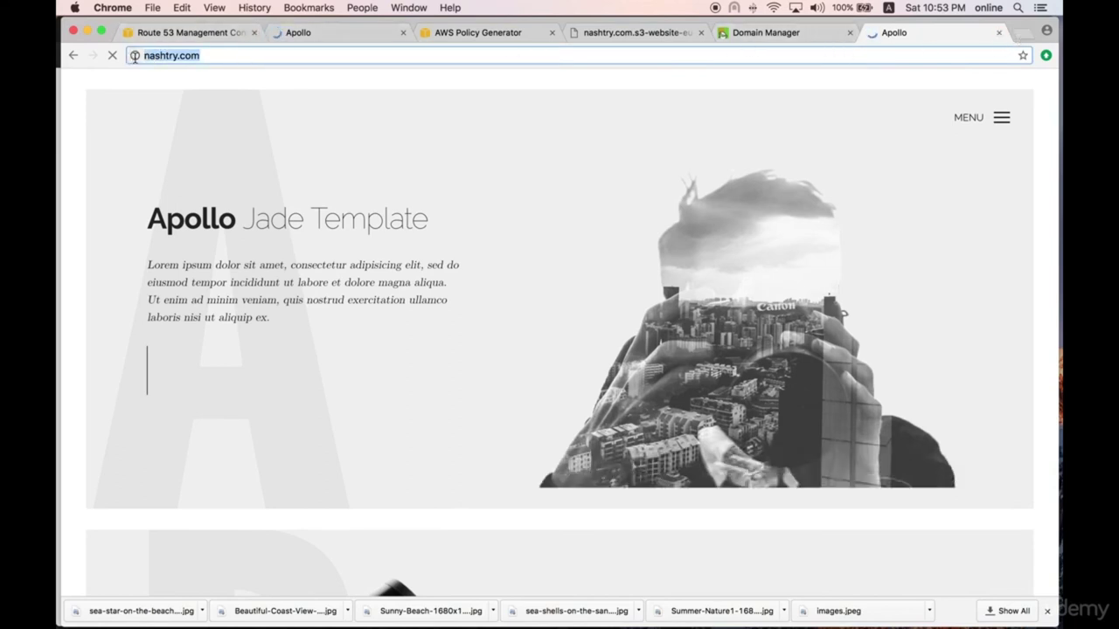
key("BackSpace")
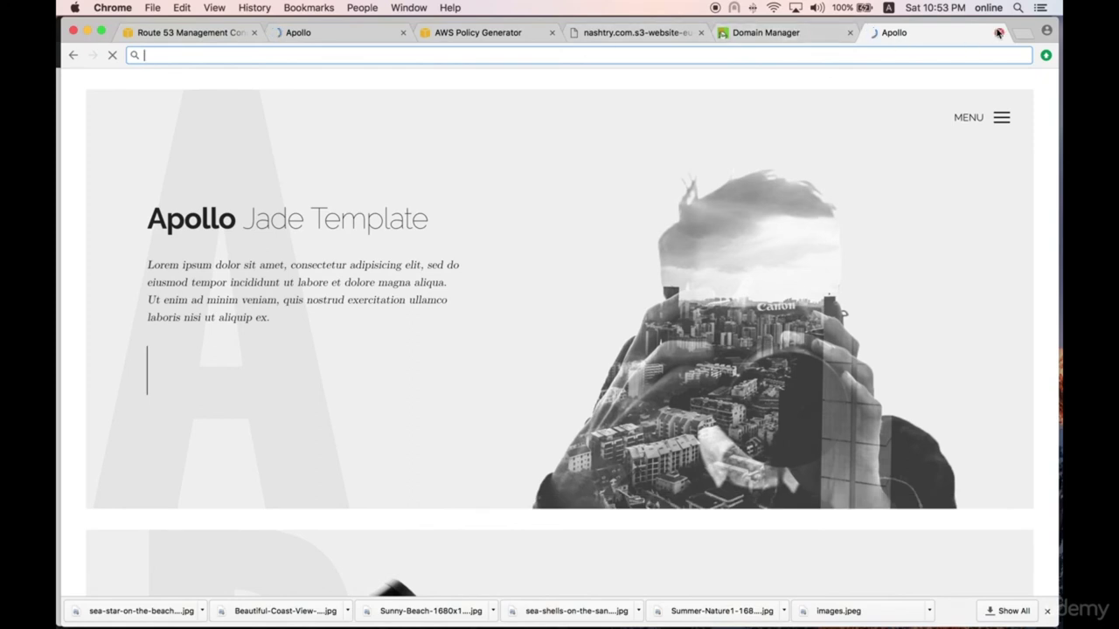
left_click(1000, 32)
left_click(927, 33)
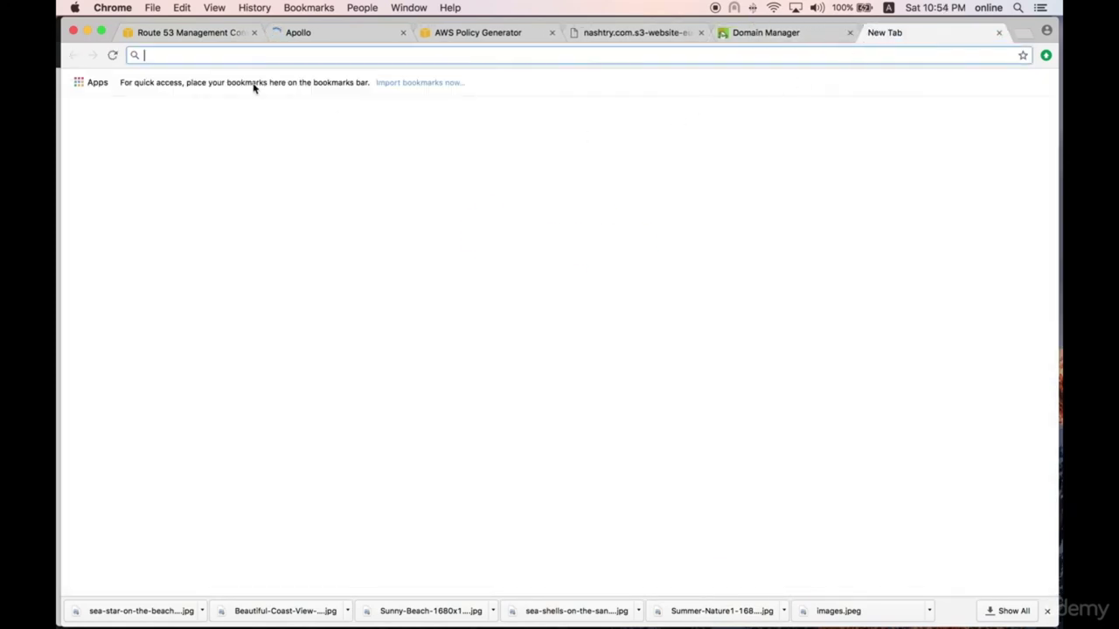
key("super+v")
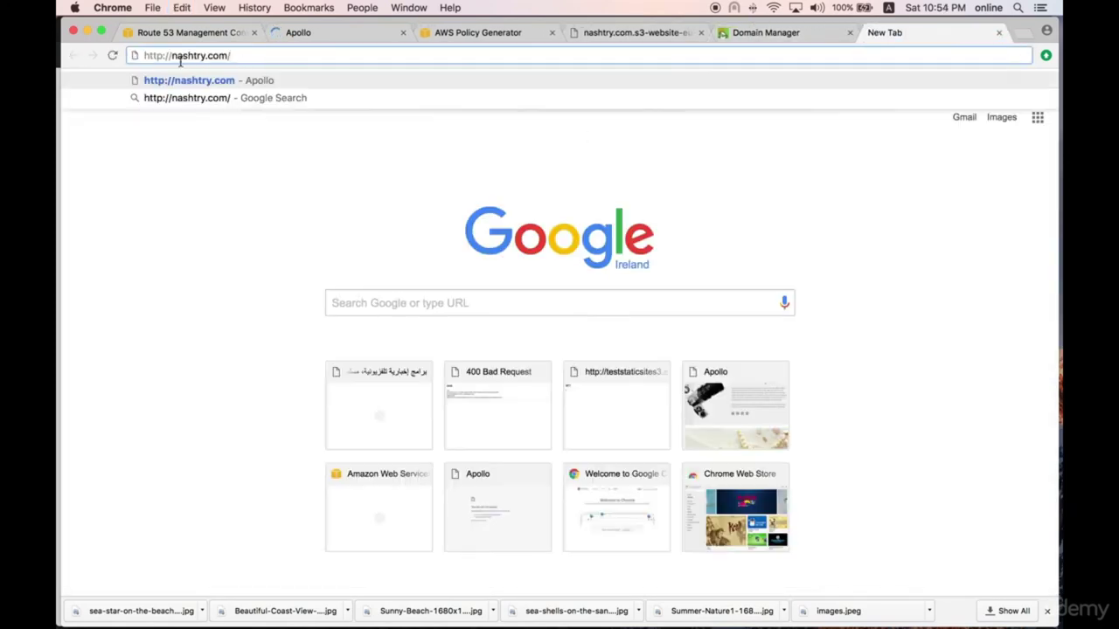
left_click_drag(173, 55, 136, 55)
type("www.")
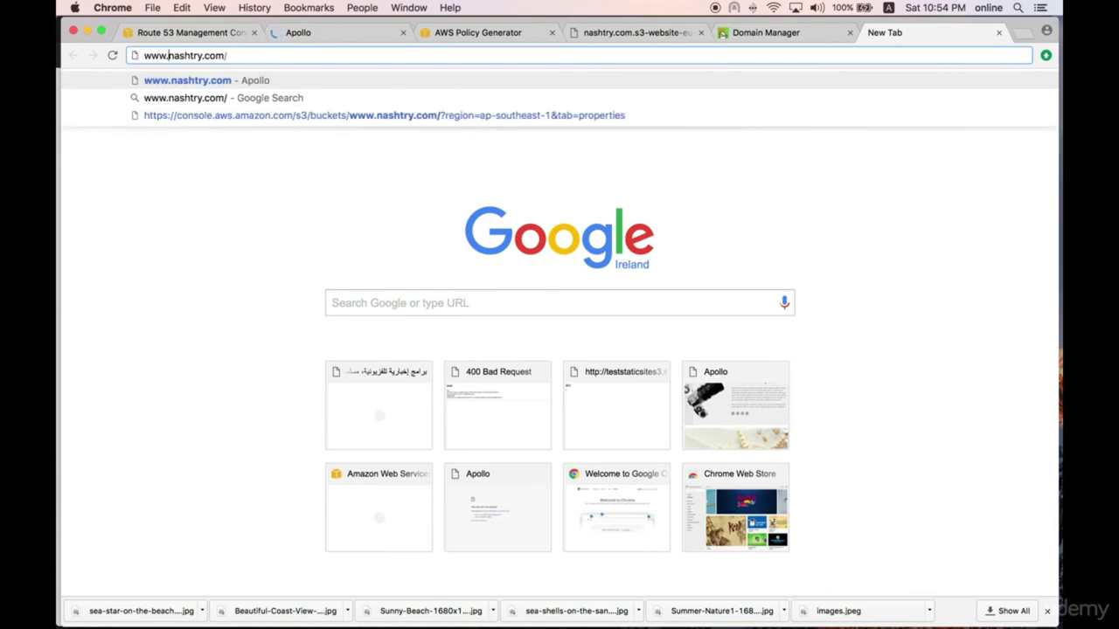
key("Return")
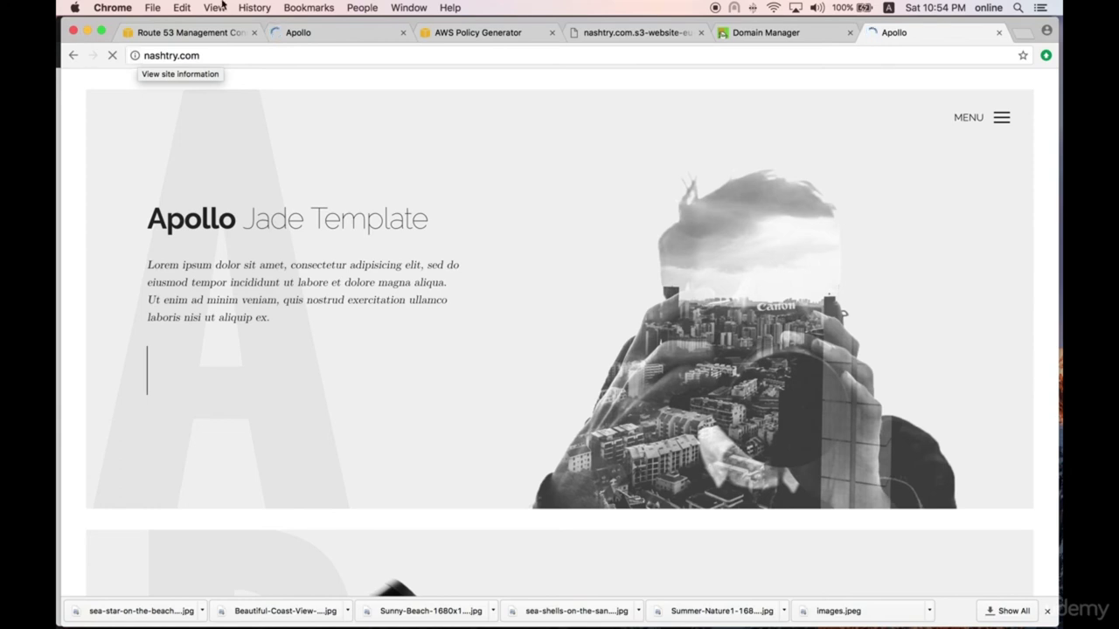
left_click(225, 55)
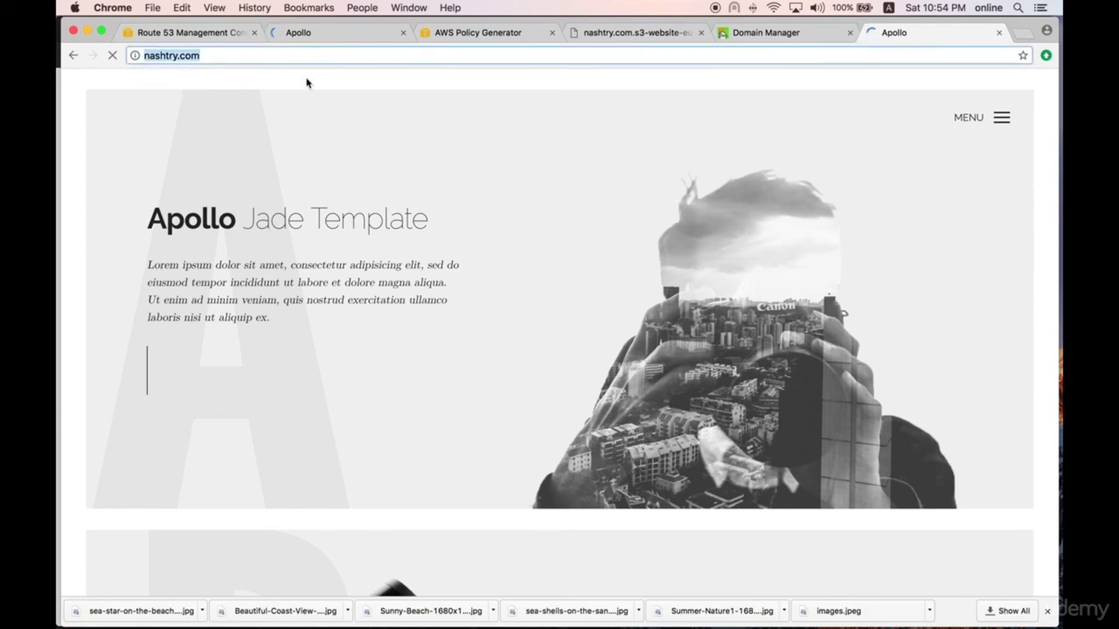
key("Right")
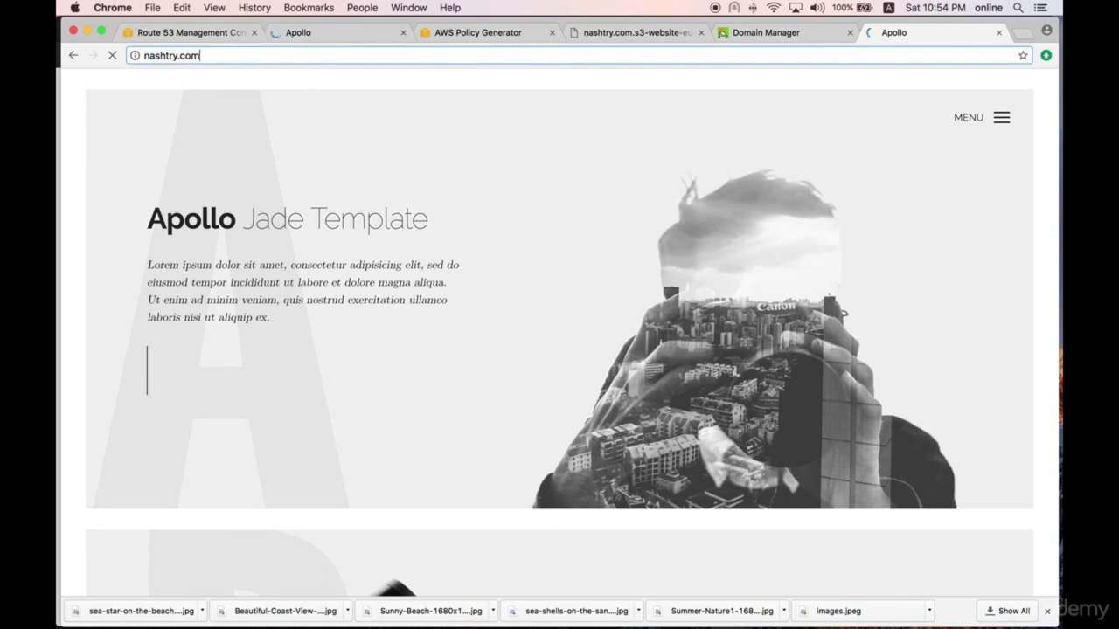
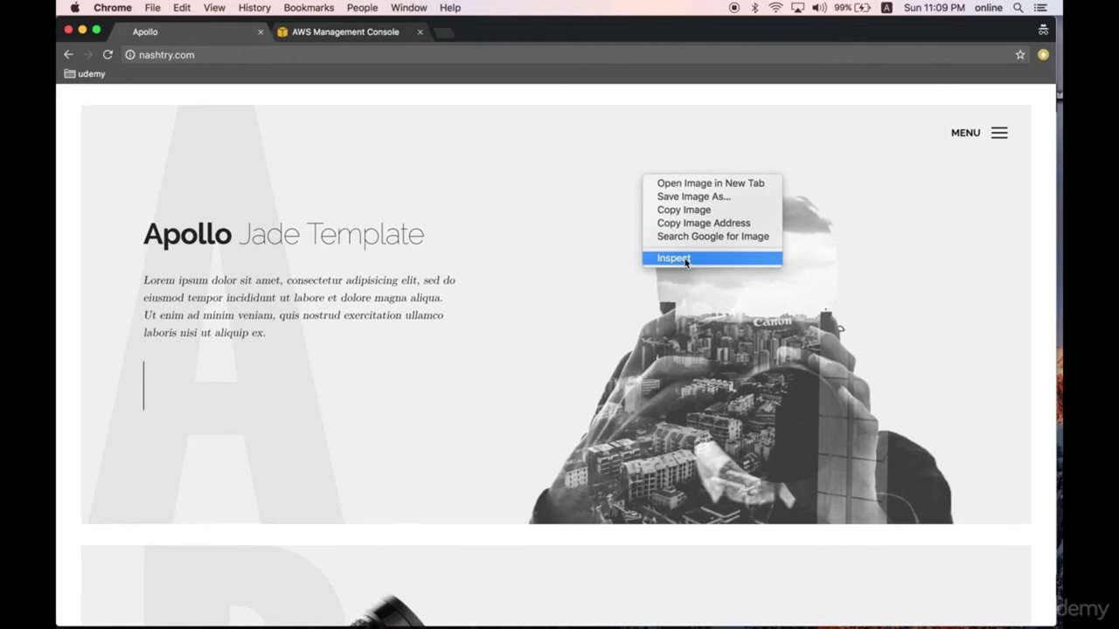
Step: Capture the page's network requests in DevTools by reloading with the Network panel open
left_click(687, 259)
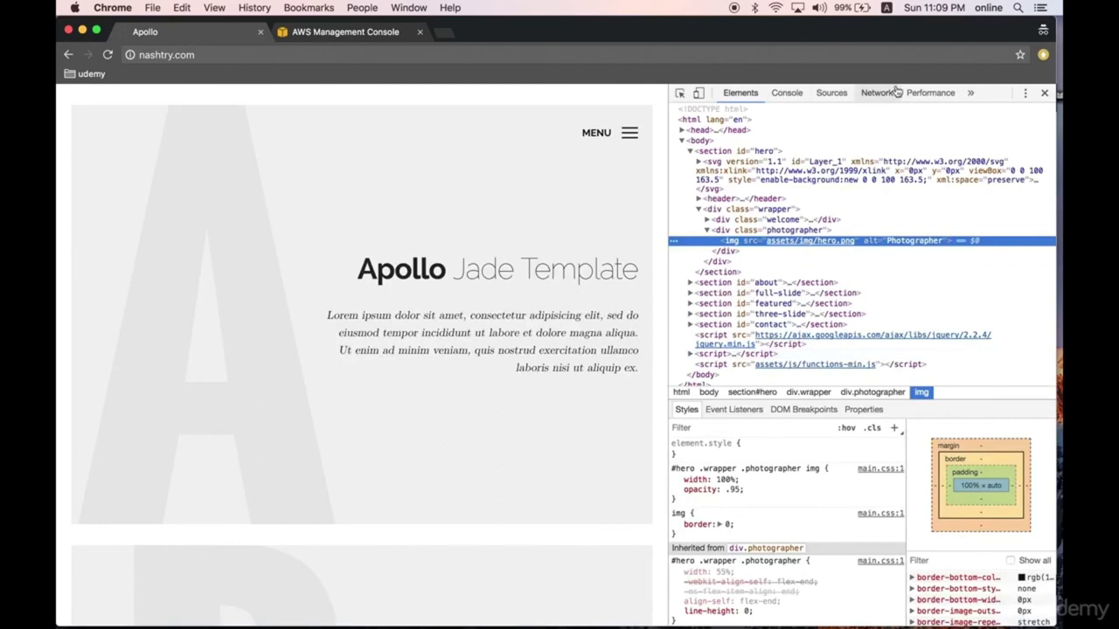
left_click(877, 92)
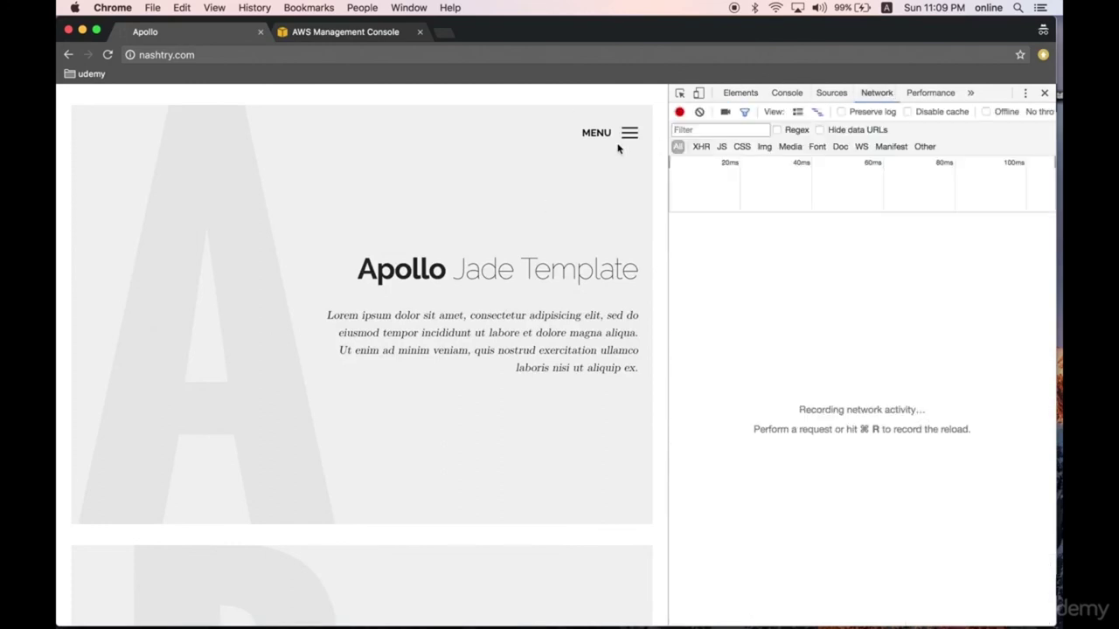
key("super+r")
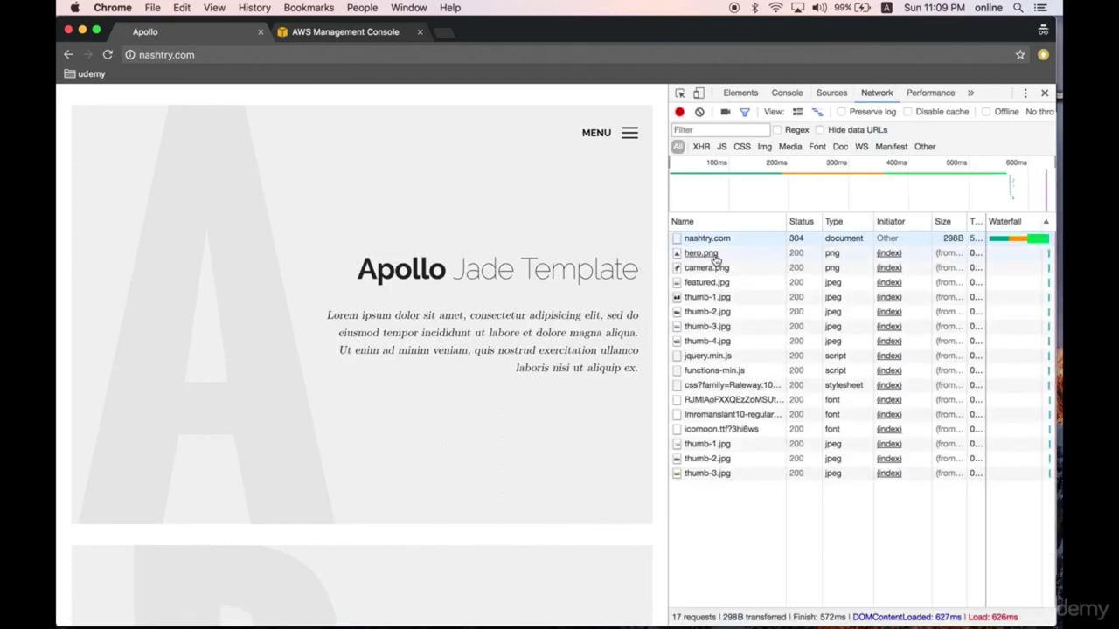
Step: Check the nashtry.com and hero.png headers show Amazon S3 over HTTP, then return to the AWS tab
left_click(745, 242)
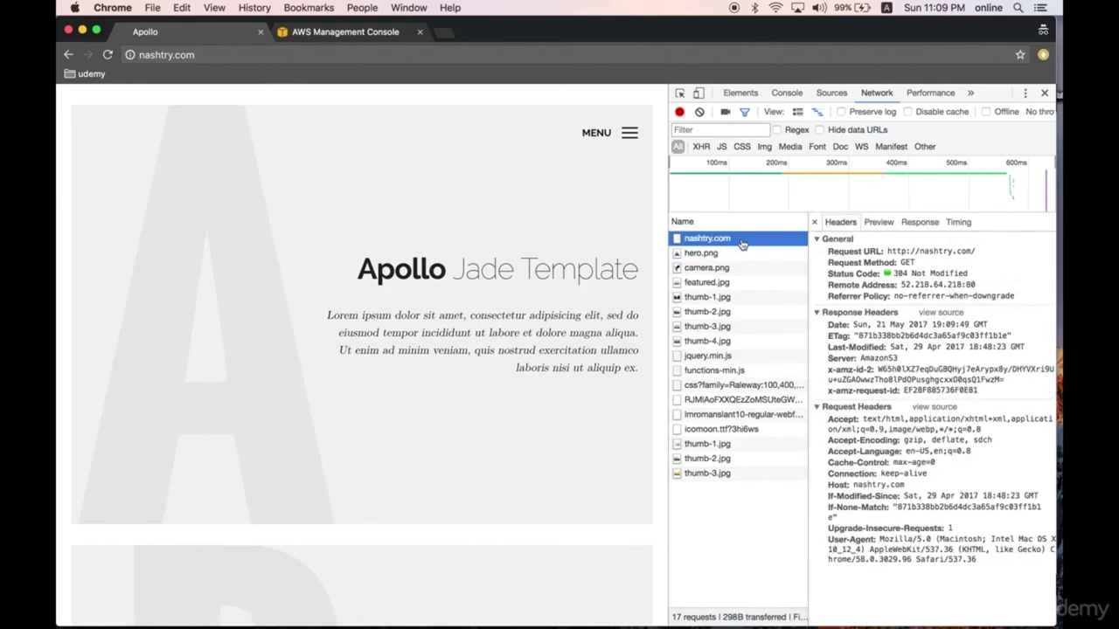
left_click(724, 258)
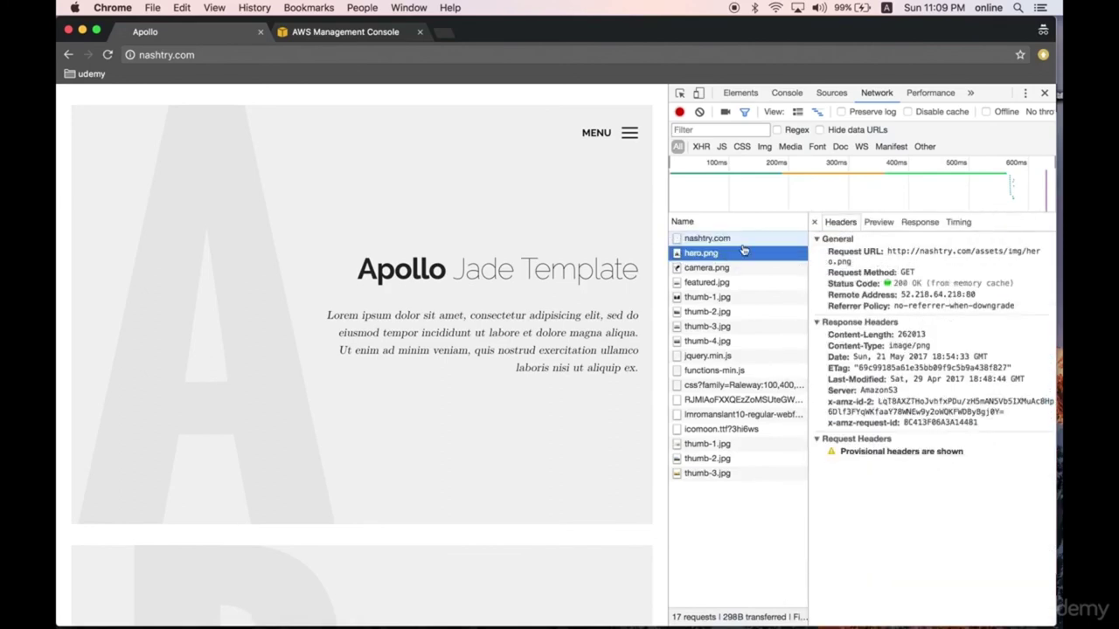
left_click(748, 243)
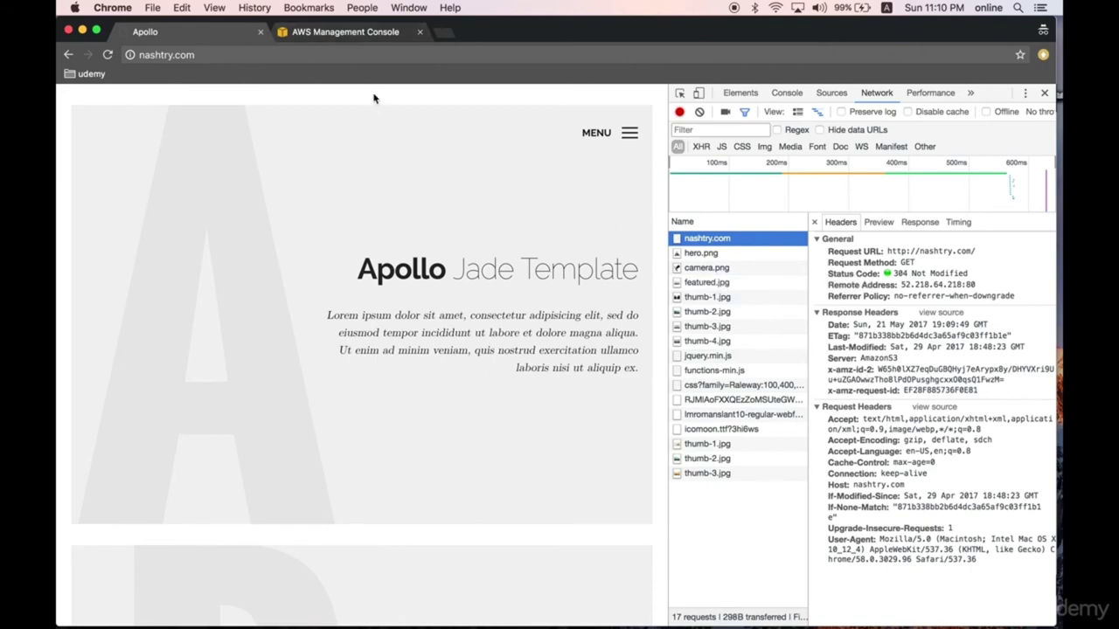
left_click(338, 35)
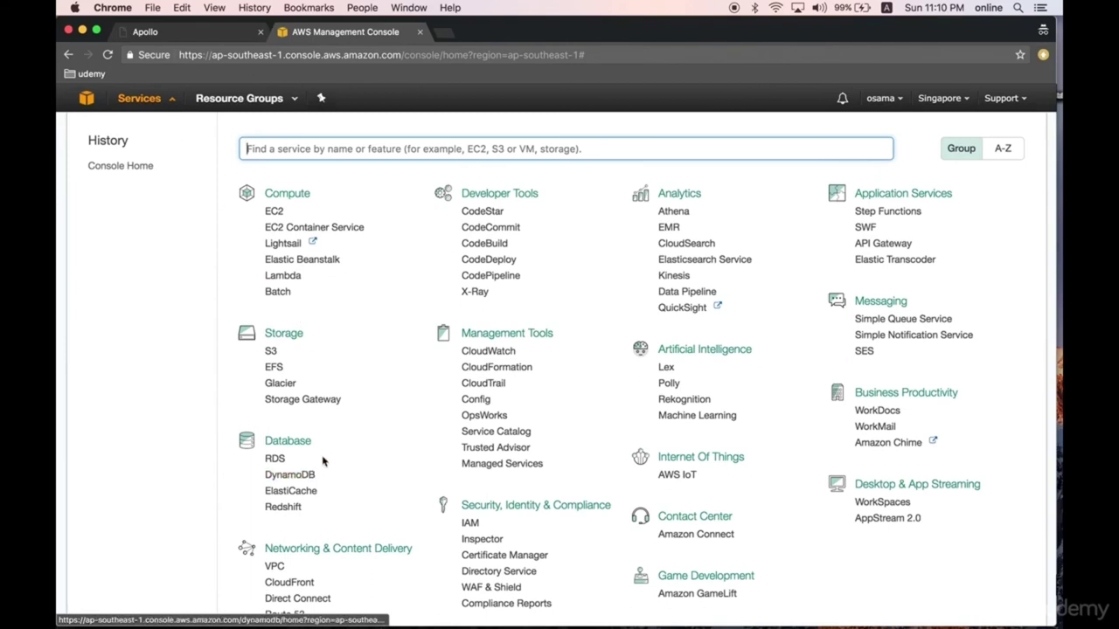
Step: Open CloudFront from the Services list and begin creating a new distribution
scroll(323, 461, "down", 4)
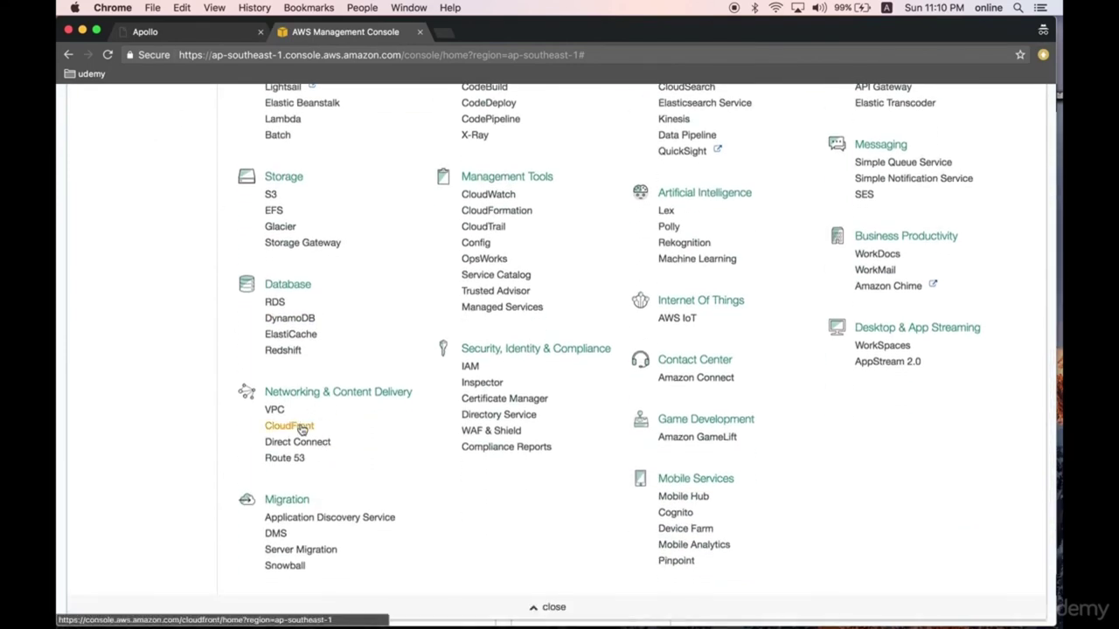
left_click(302, 429)
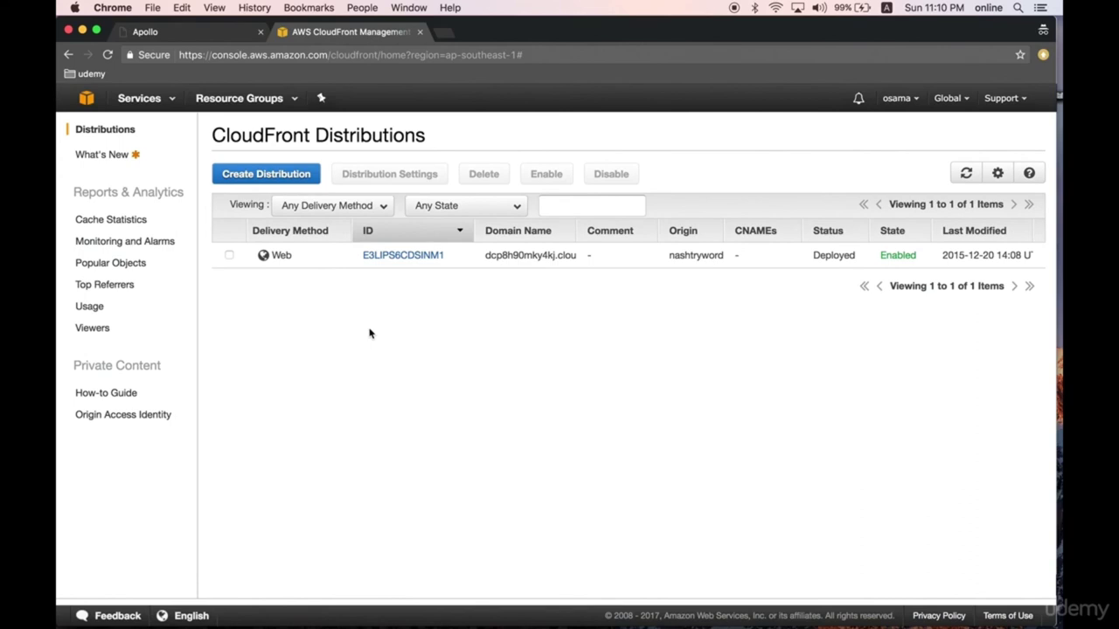
left_click(267, 174)
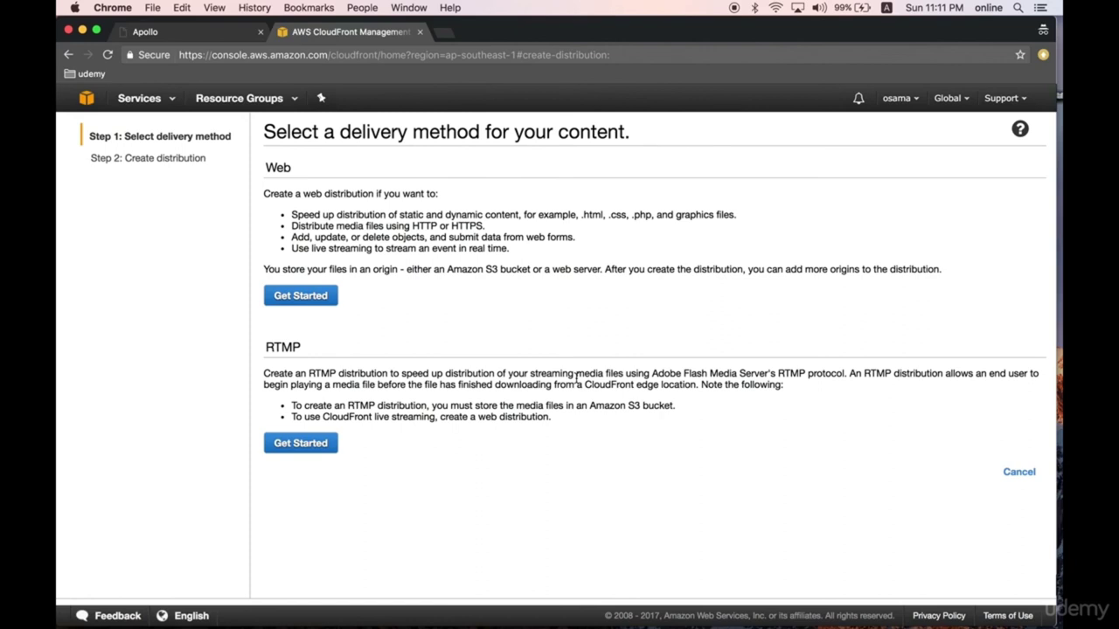
Step: Choose Web delivery and look over the Origin Domain Name bucket list before dismissing it
left_click(310, 298)
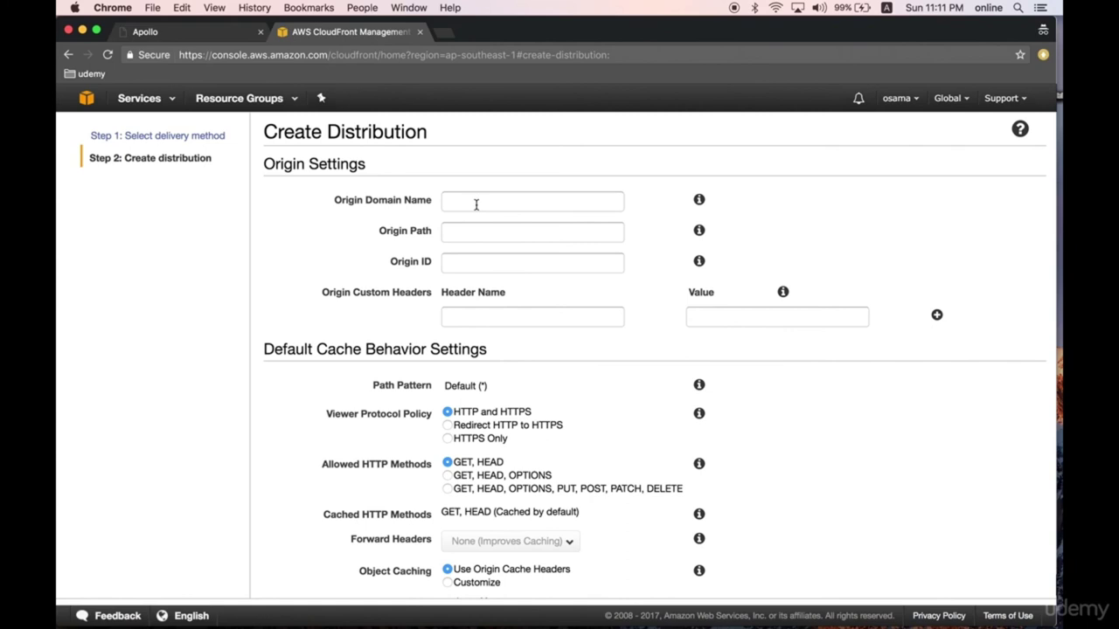
left_click(480, 205)
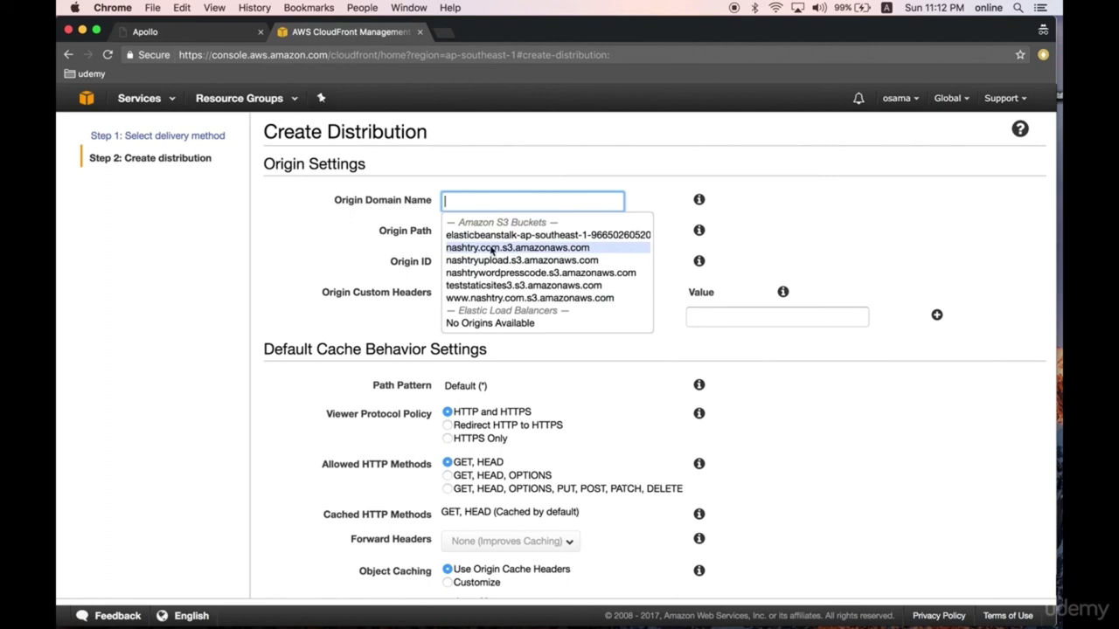
left_click(699, 172)
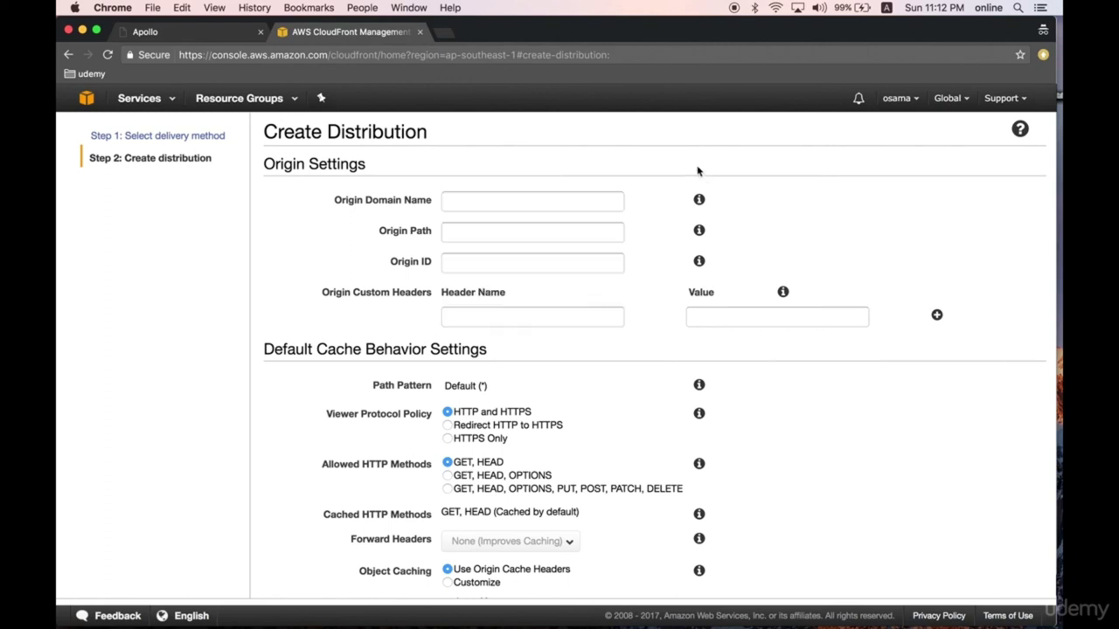
Step: Open the S3 console in a second browser tab alongside CloudFront
left_click(172, 99)
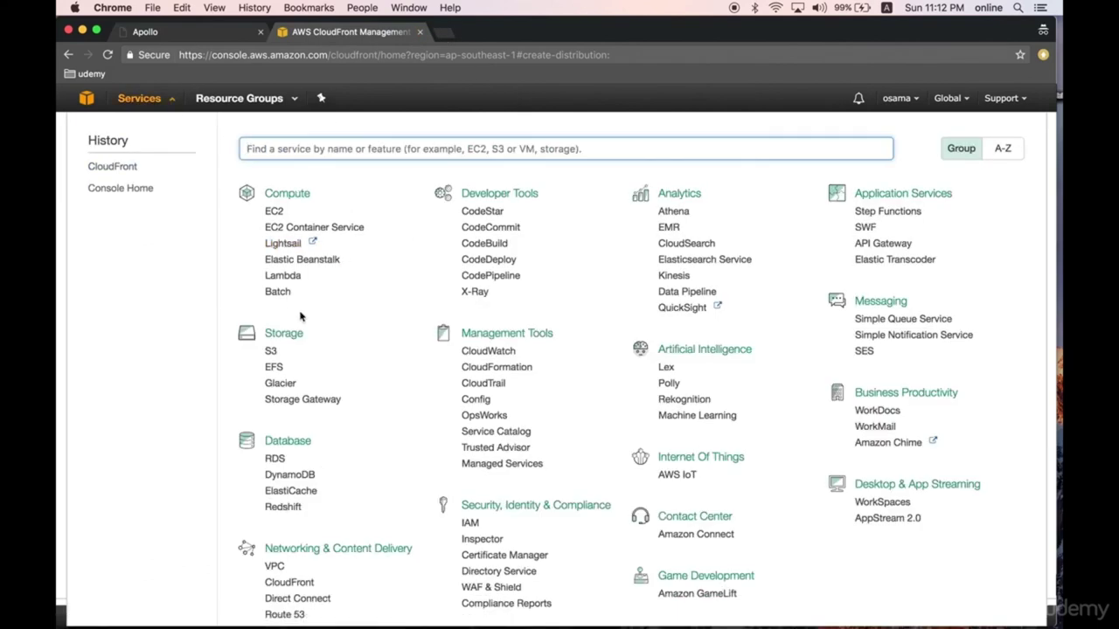
left_click(271, 352, "super")
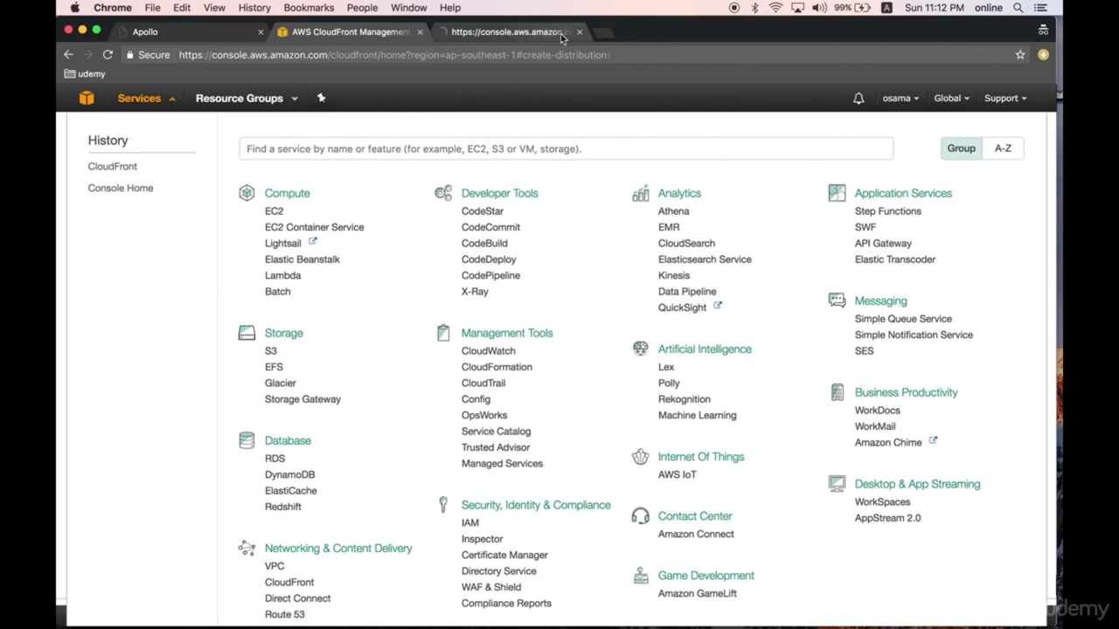
left_click(503, 33)
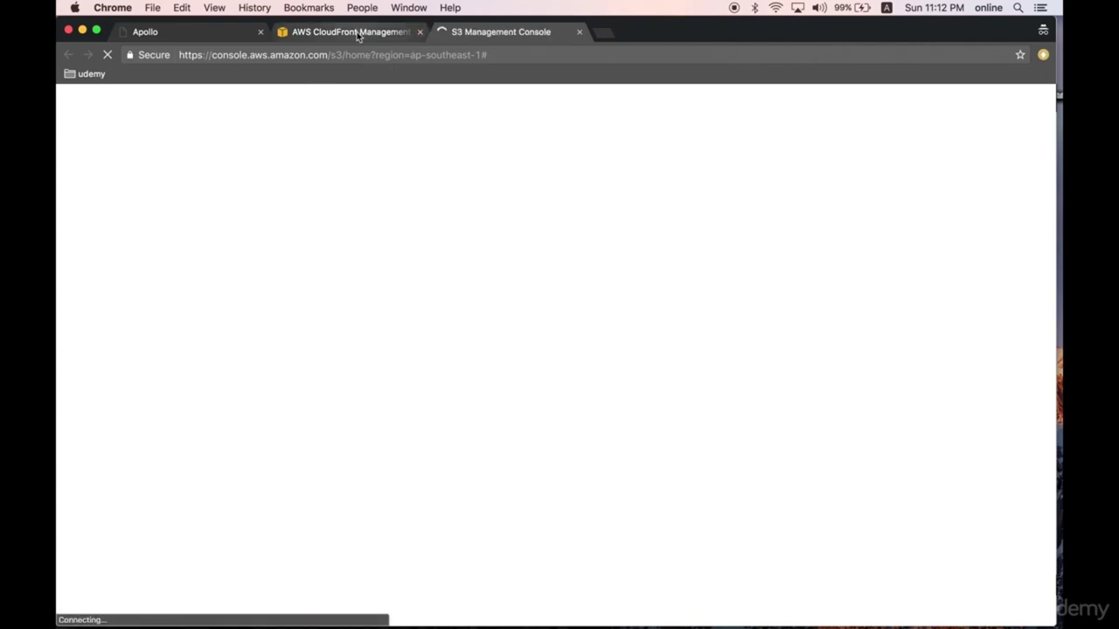
left_click(359, 33)
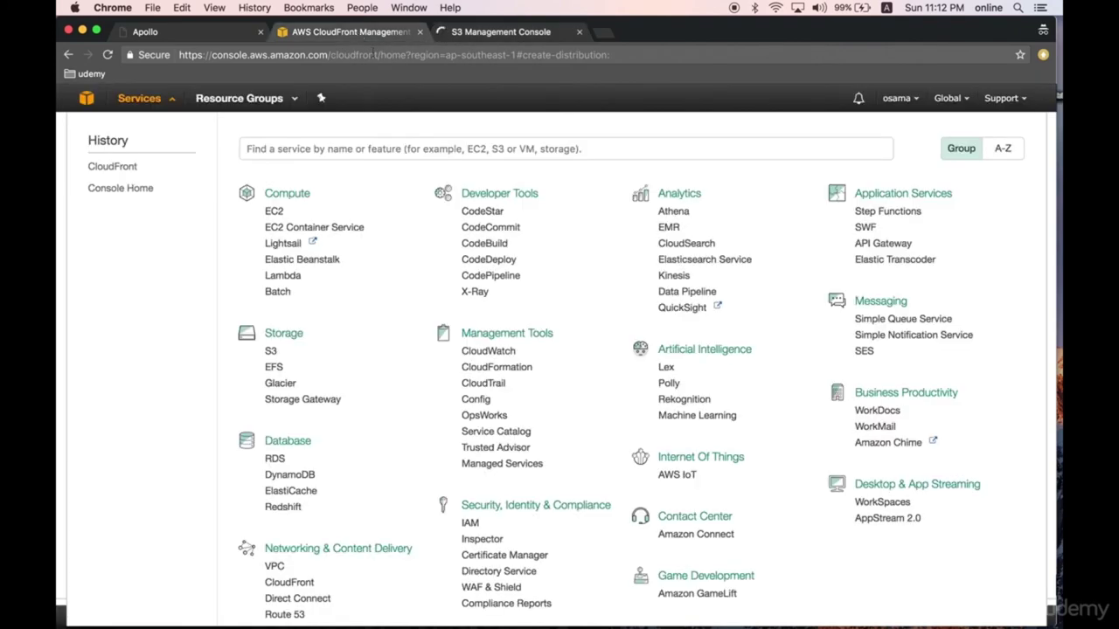
left_click(494, 35)
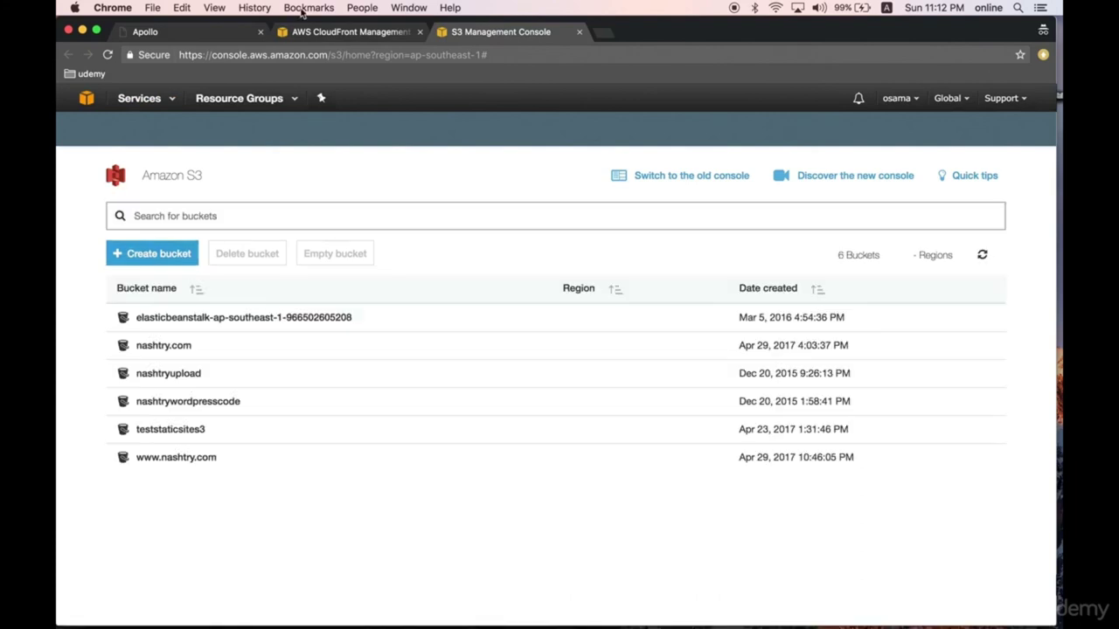
Step: Copy the nashtry.com bucket's static website hosting endpoint and go back to CloudFront
left_click(212, 350)
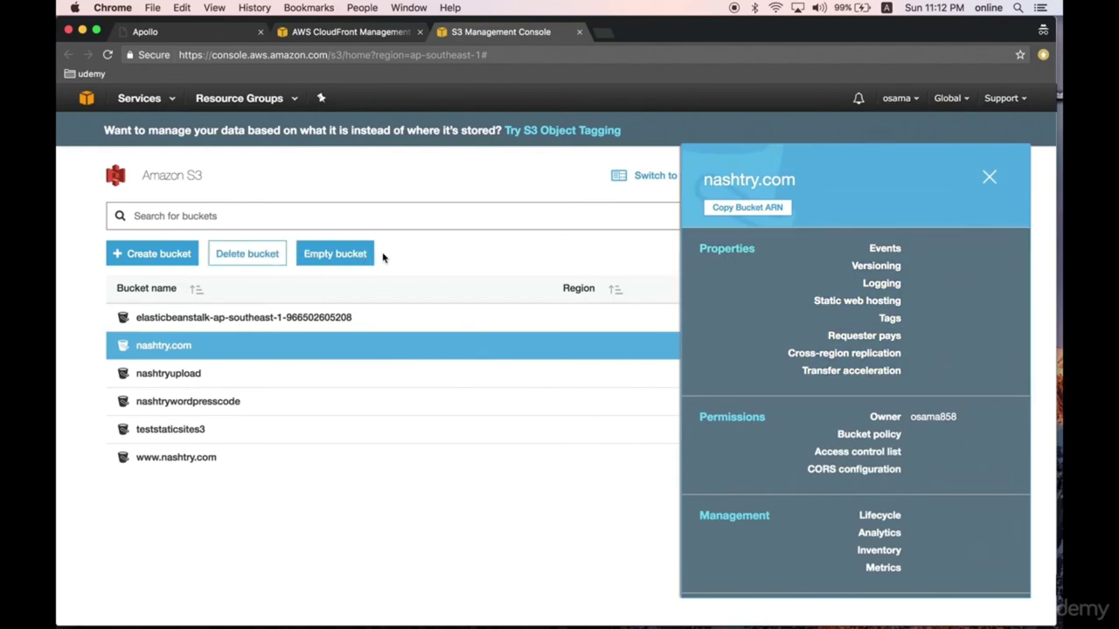
left_click(760, 282)
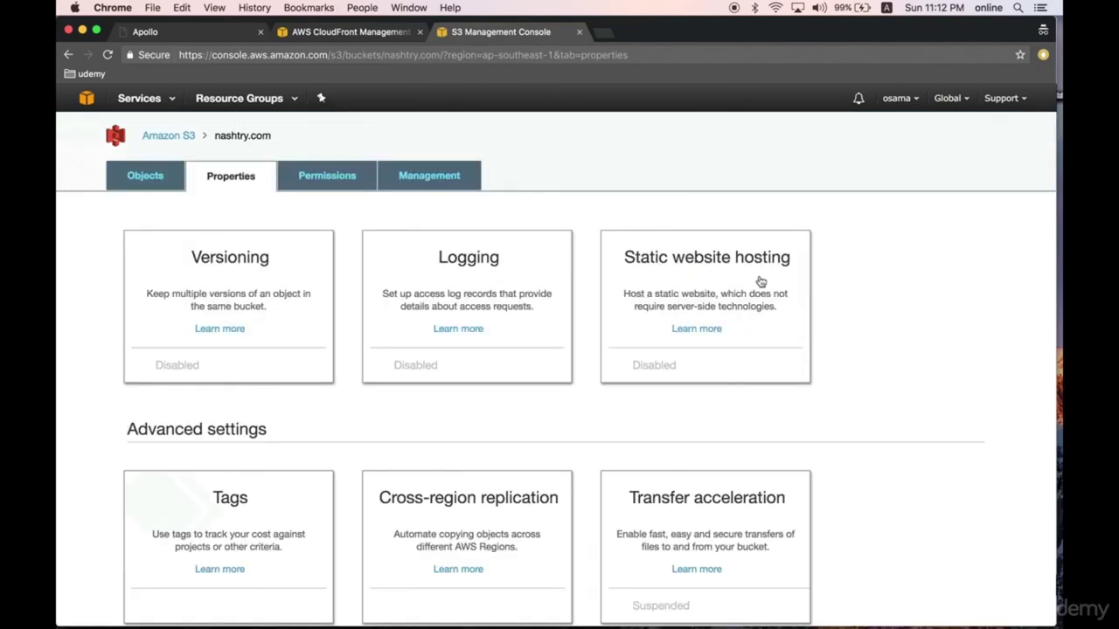
left_click(679, 275)
left_click(262, 280)
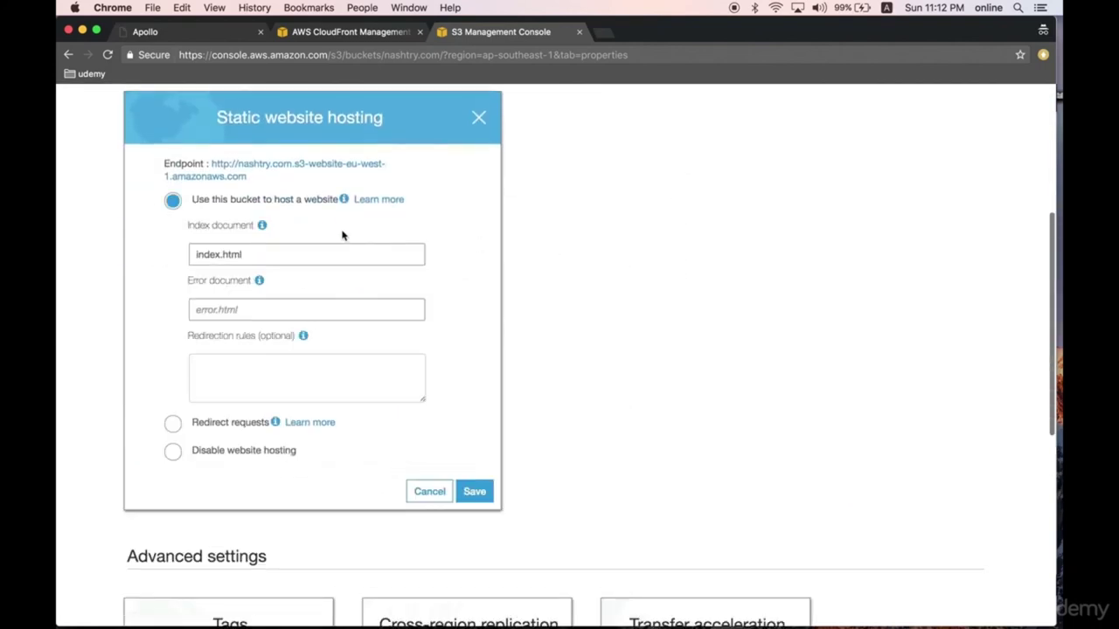
left_click_drag(164, 164, 211, 166)
left_click(260, 182)
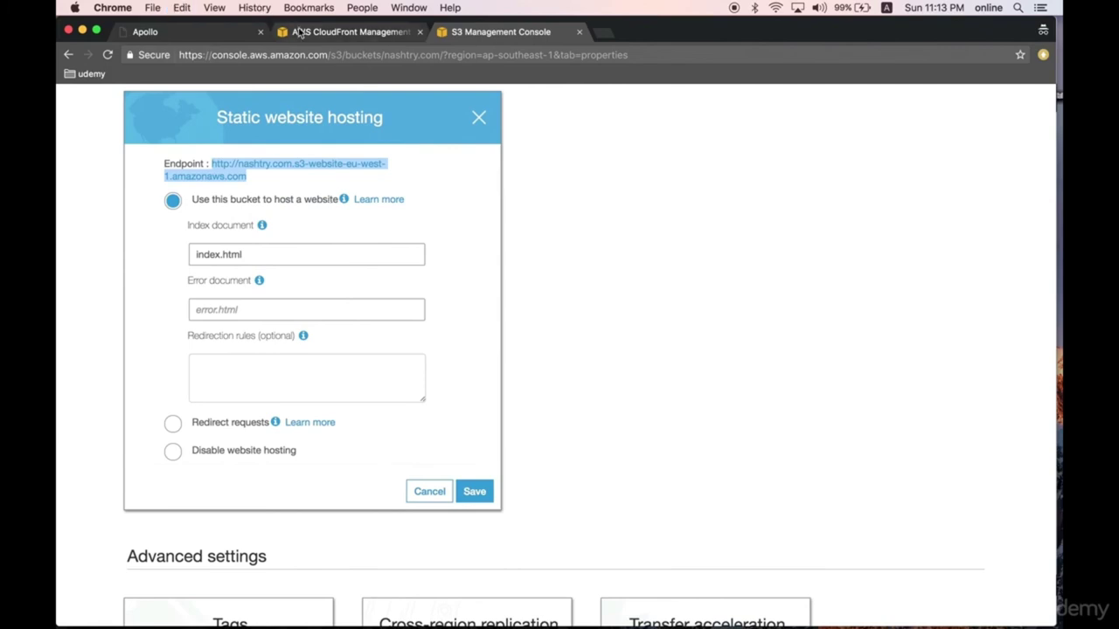
left_click(321, 33)
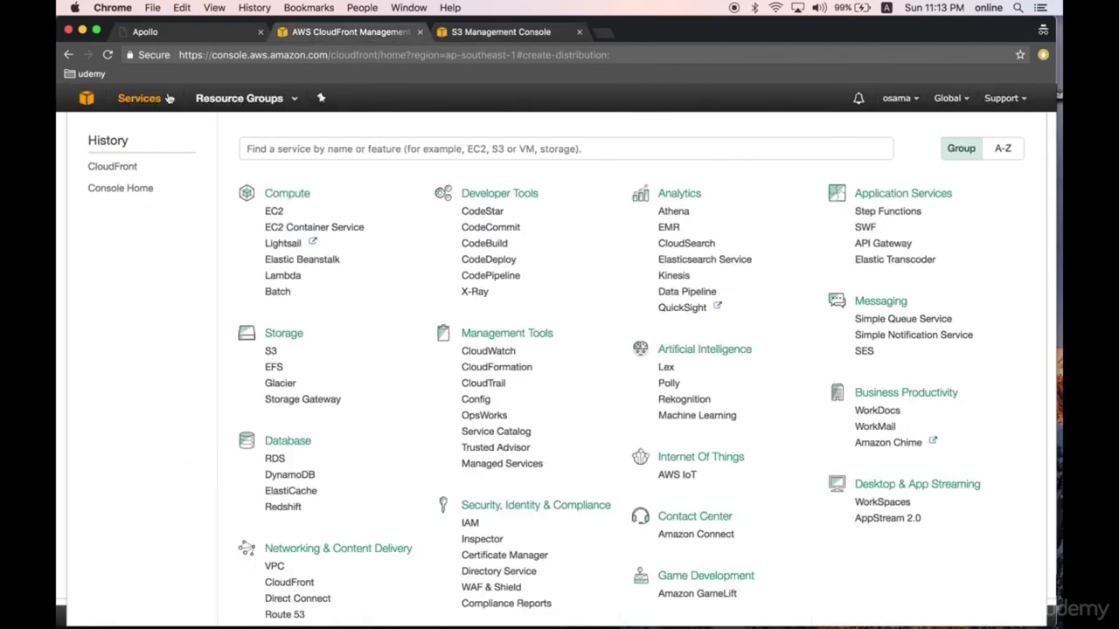
Step: Paste the nashtry.com s3-website-eu-west-1 endpoint as the Origin Domain Name so Origin ID fills in
left_click(170, 99)
left_click(476, 201)
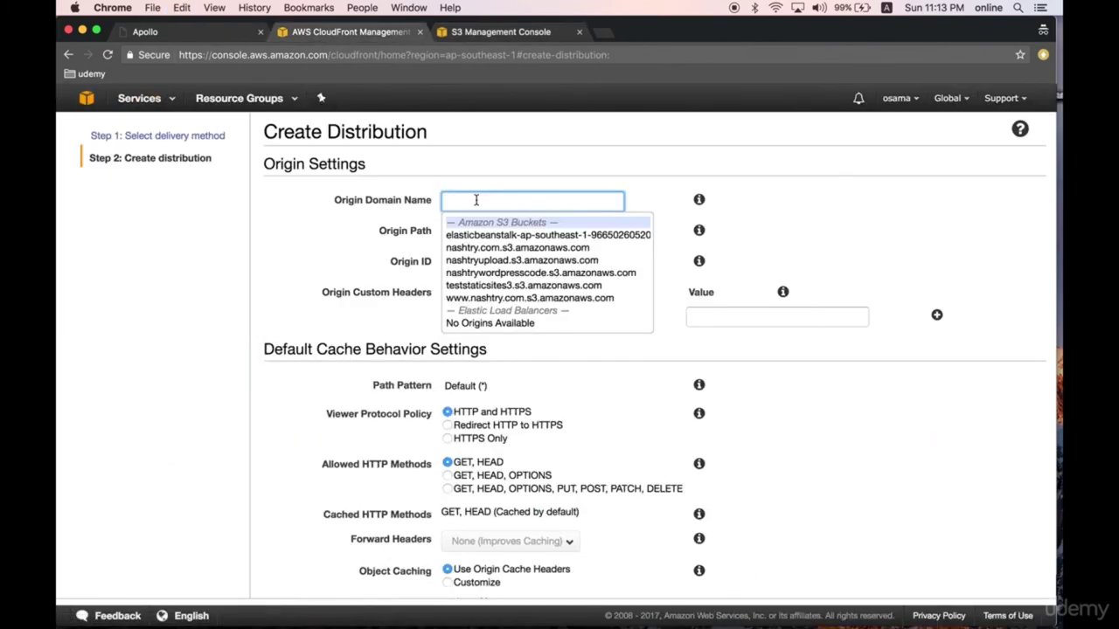
key("super+v")
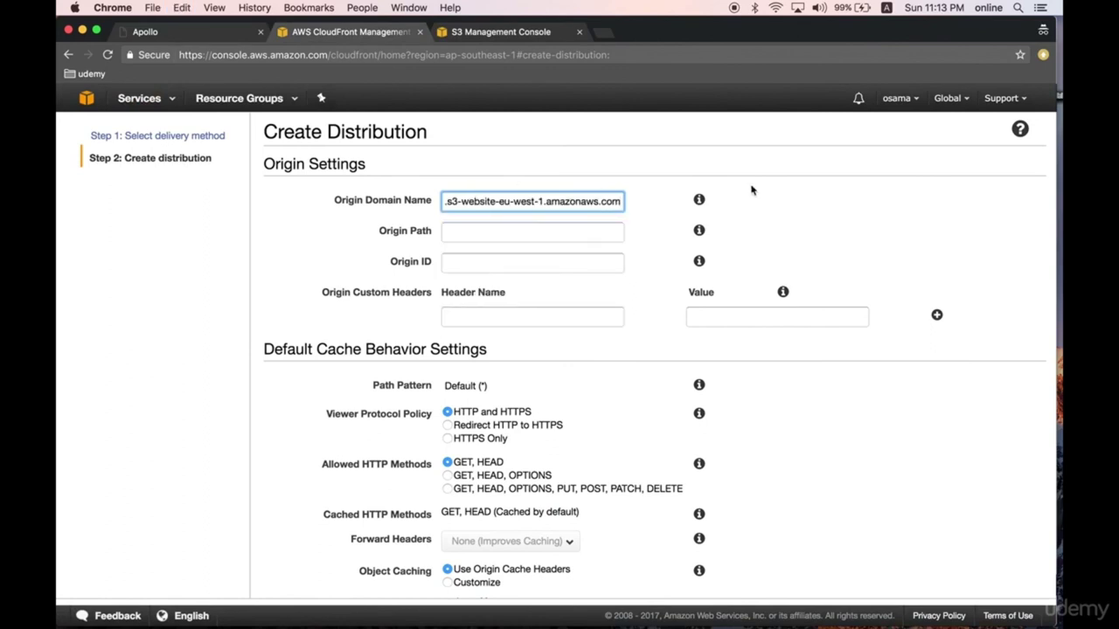
left_click(774, 201)
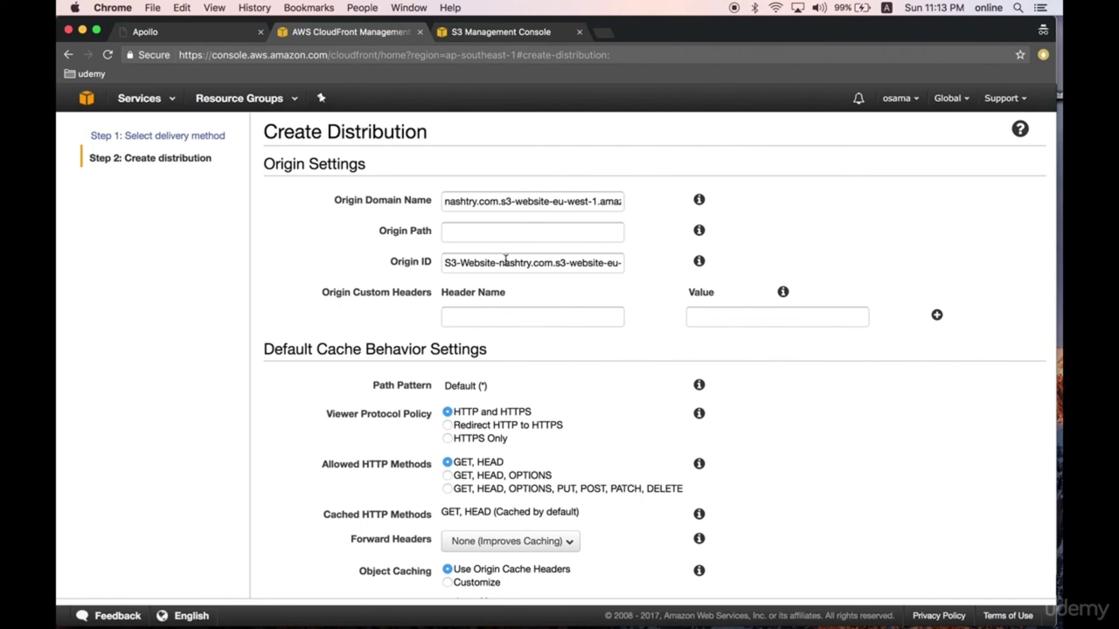
scroll(552, 342, "down", 3)
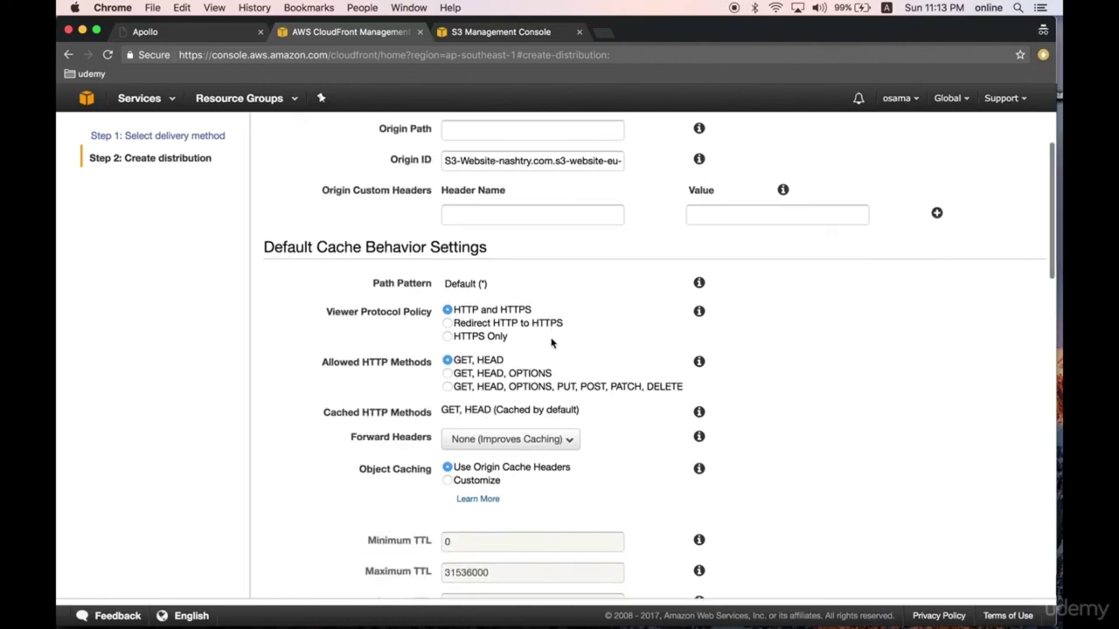
scroll(550, 330, "down", 3)
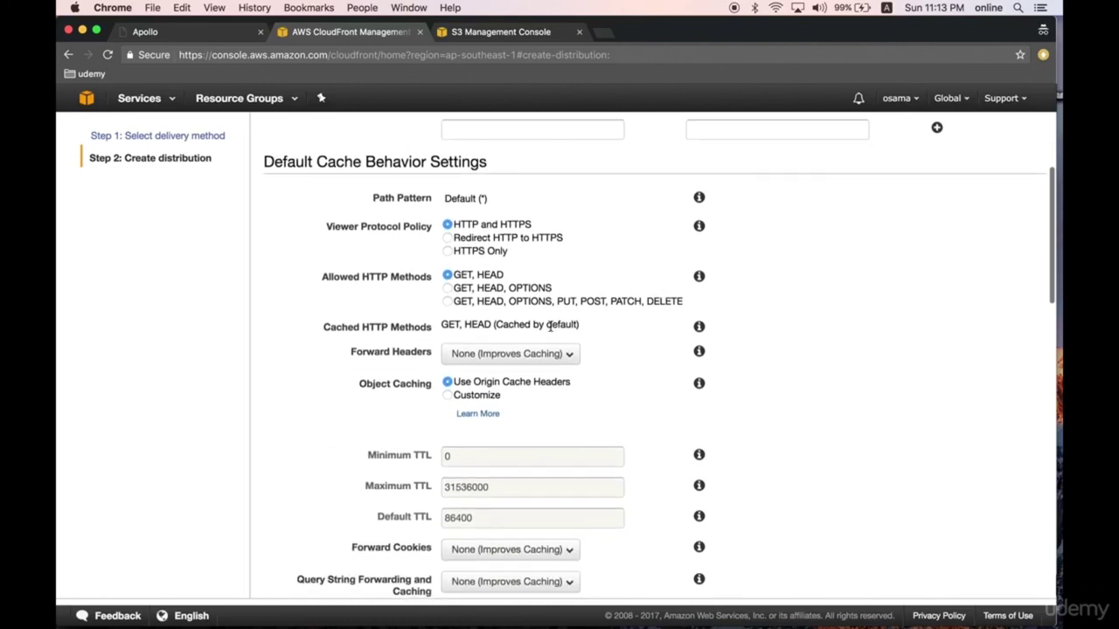
scroll(551, 326, "up", 2)
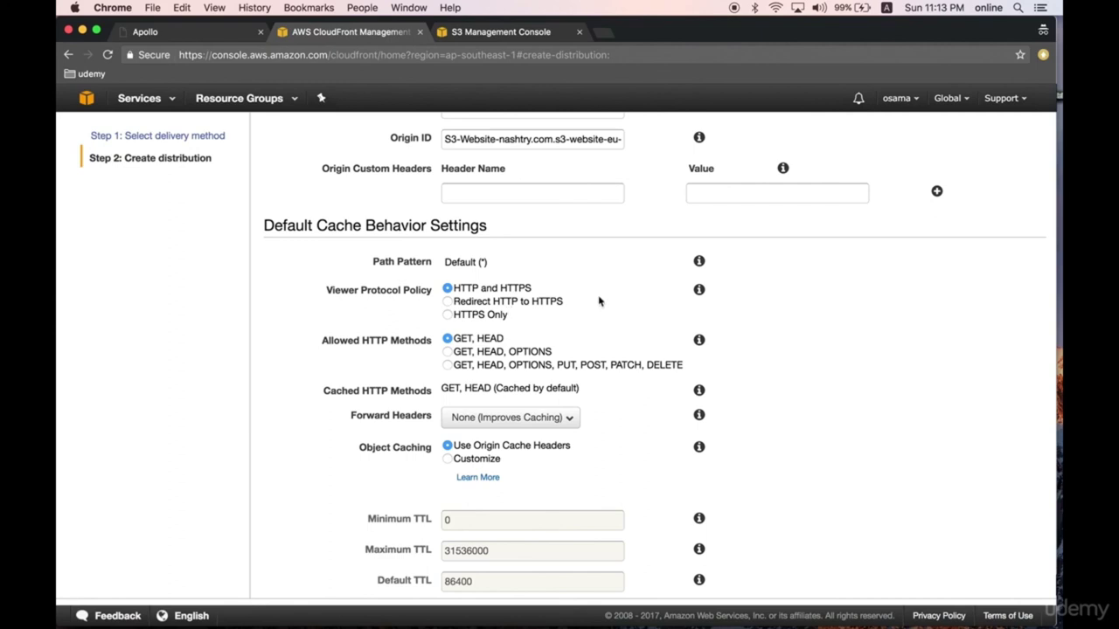
scroll(529, 300, "down", 2)
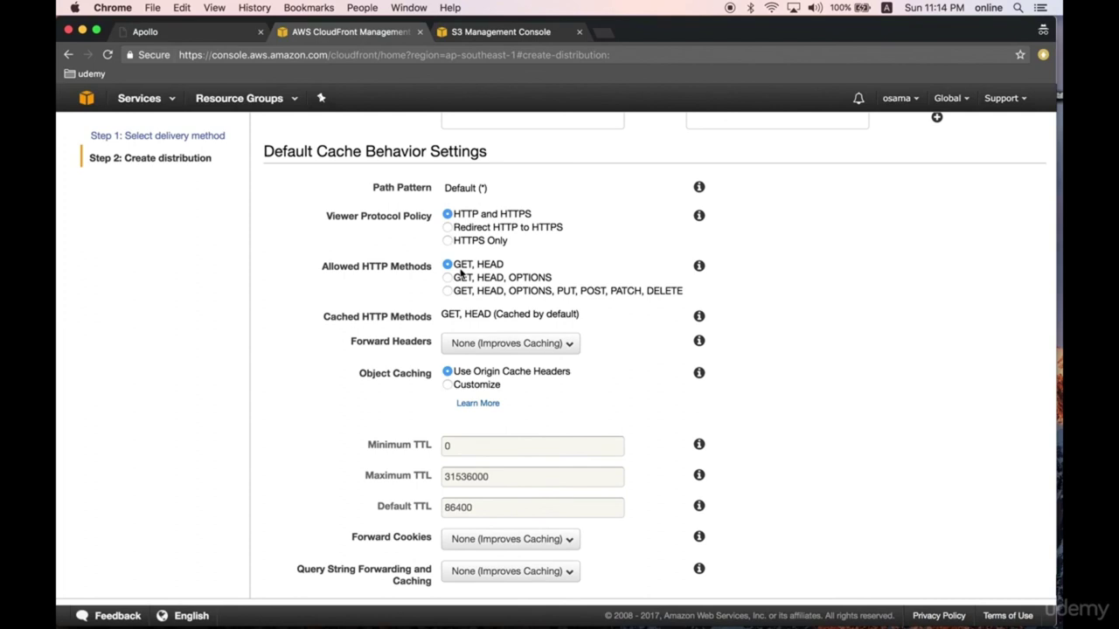
scroll(461, 274, "down", 4)
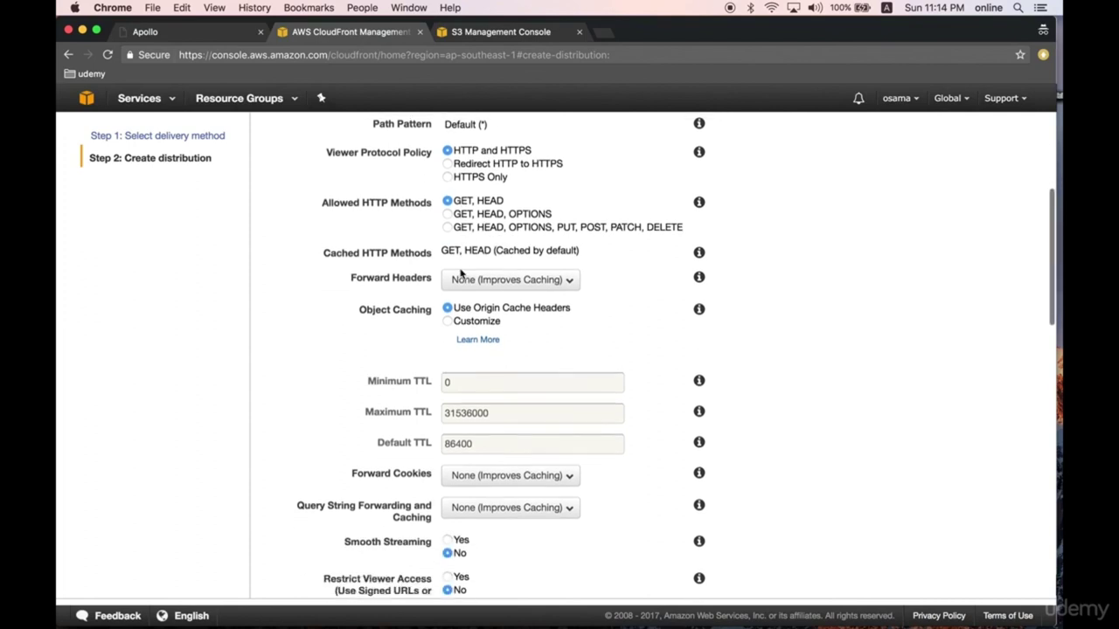
scroll(460, 273, "down", 5)
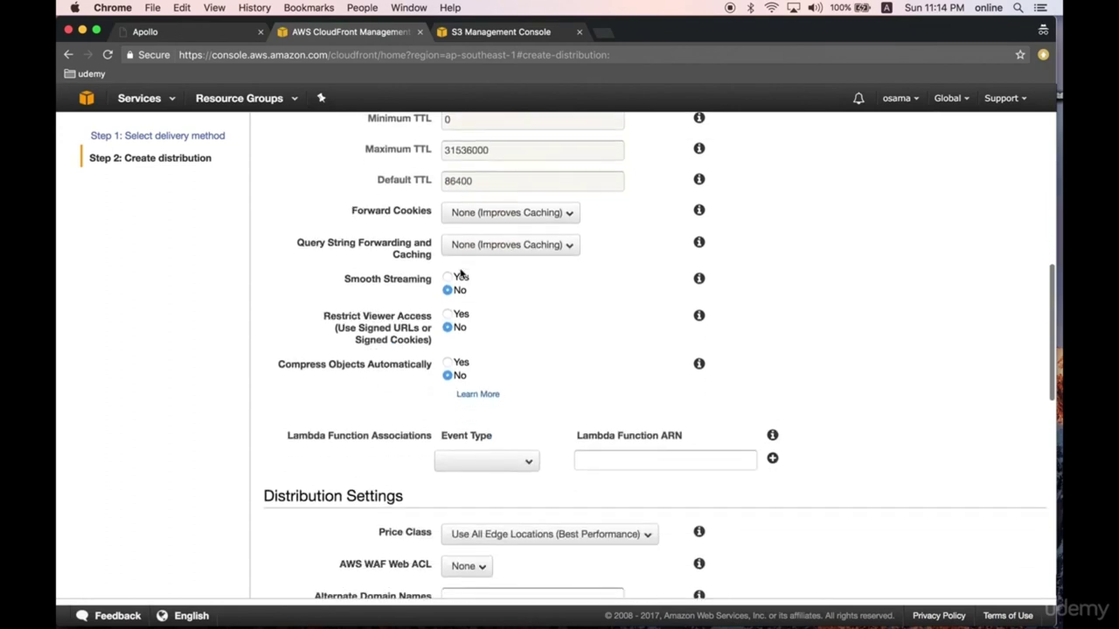
scroll(500, 311, "down", 3)
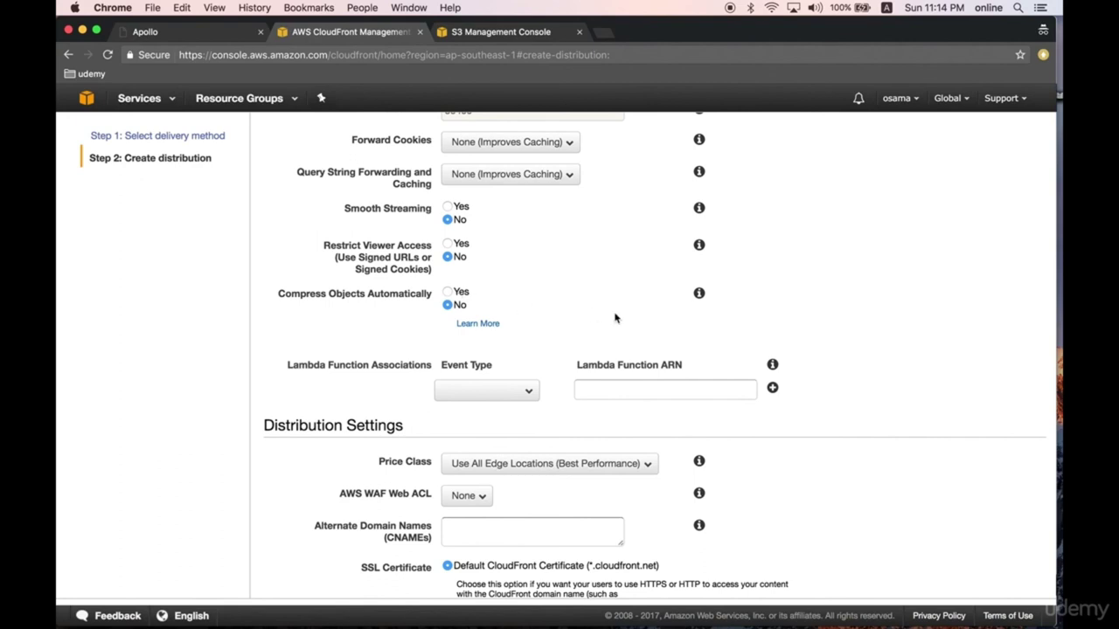
scroll(434, 297, "down", 5)
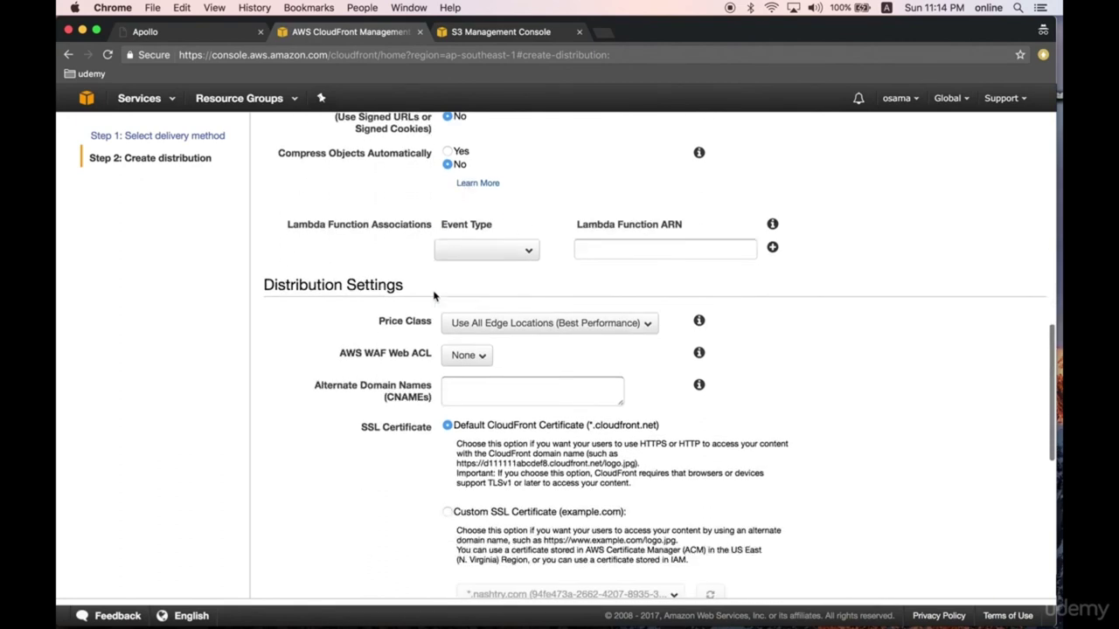
left_click(572, 276)
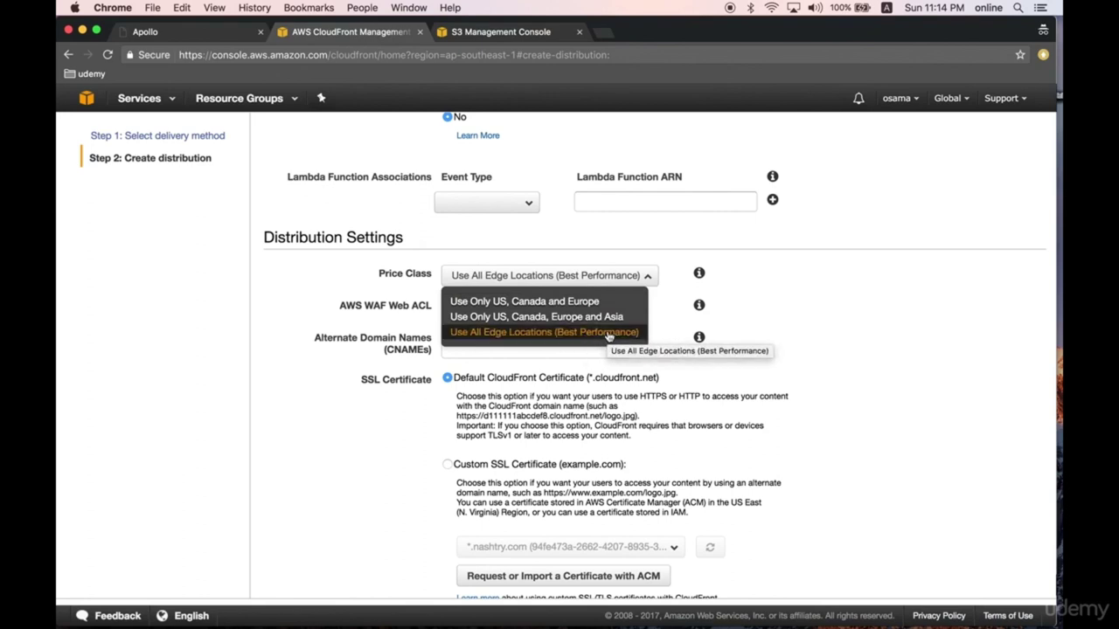
left_click(819, 318)
scroll(527, 331, "down", 1)
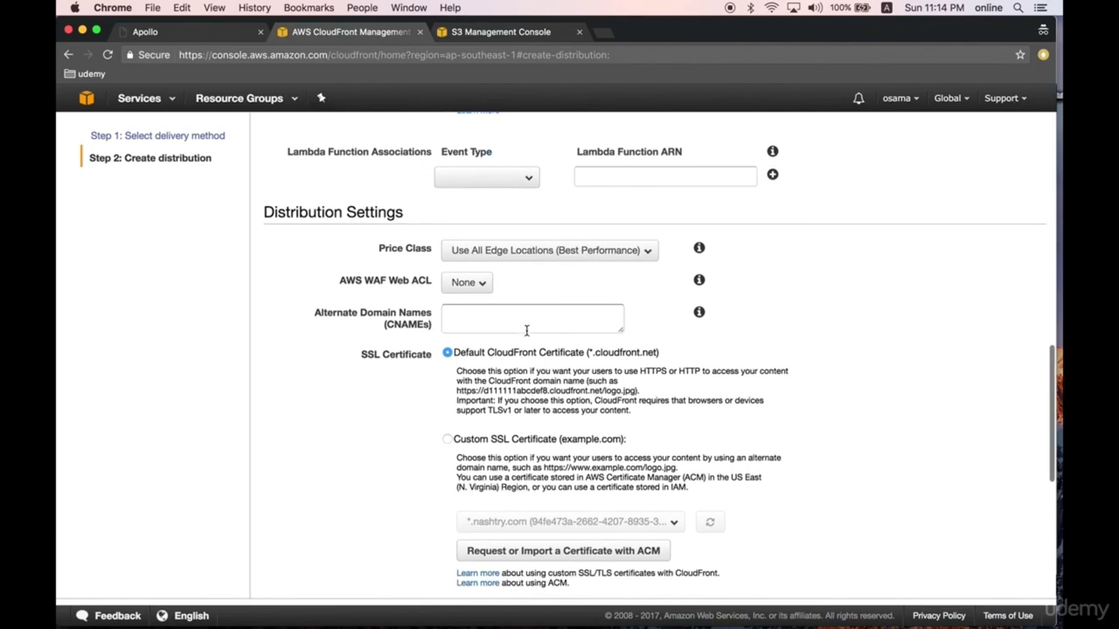
left_click(500, 324)
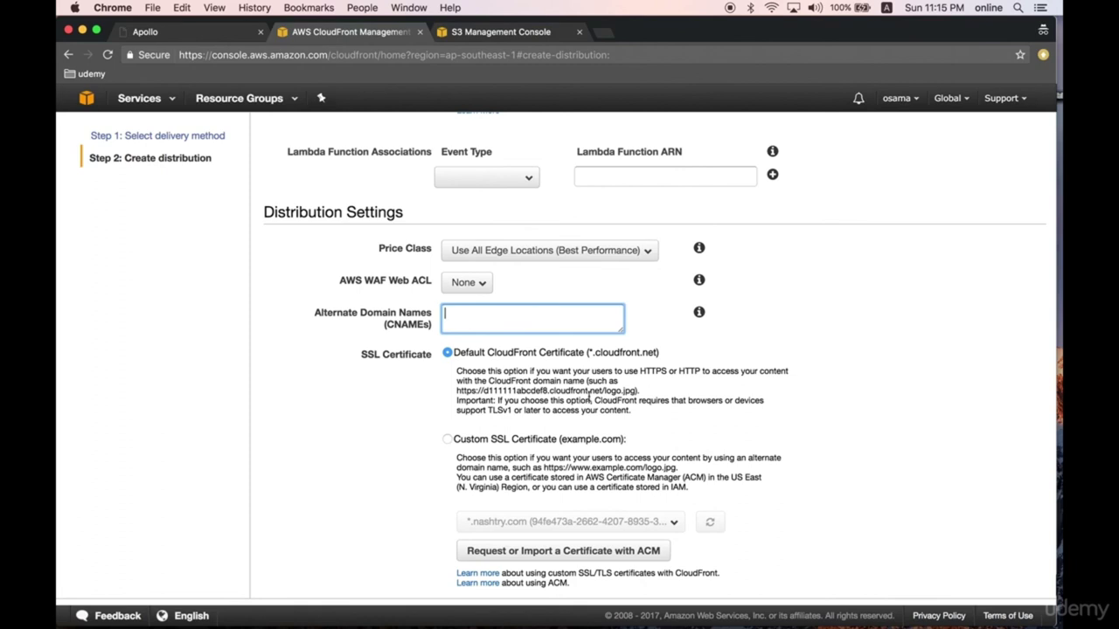
left_click_drag(549, 391, 488, 392)
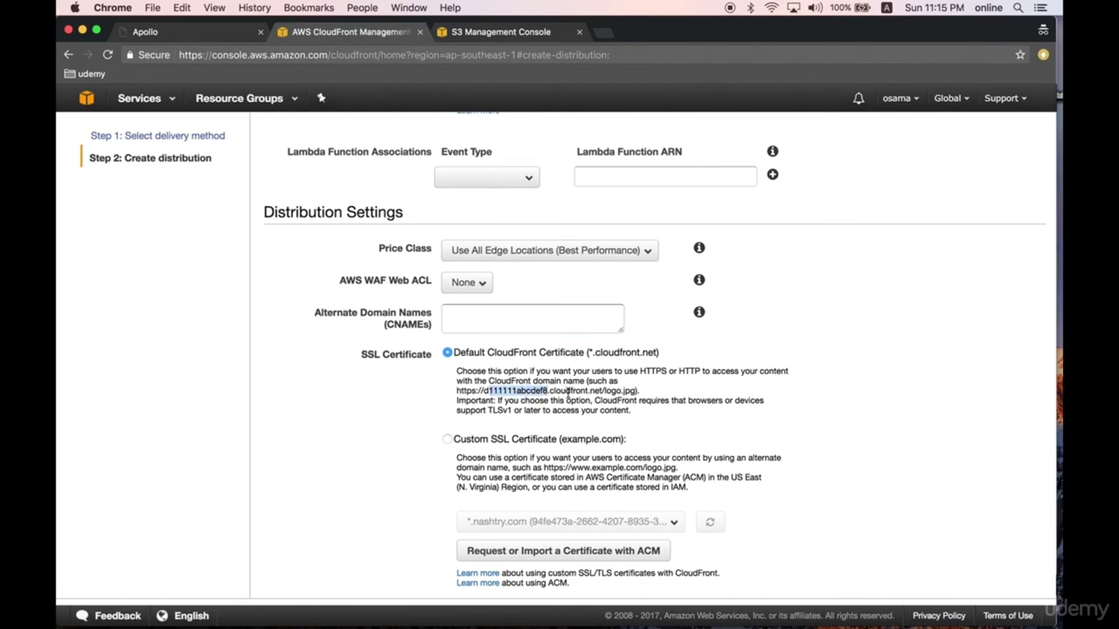
left_click(551, 391)
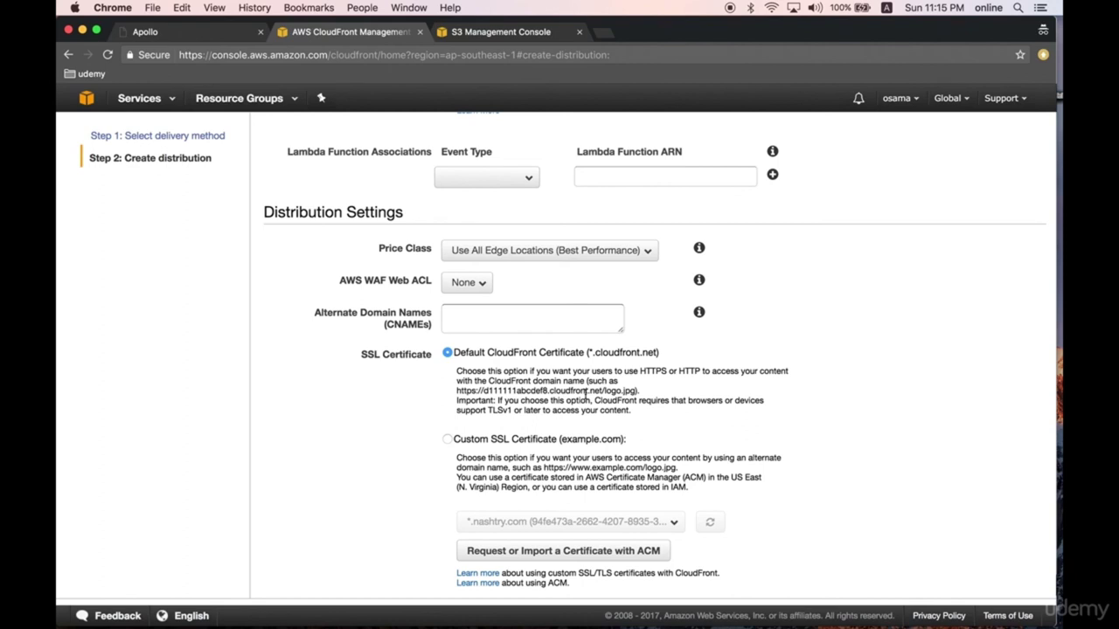
left_click(510, 322)
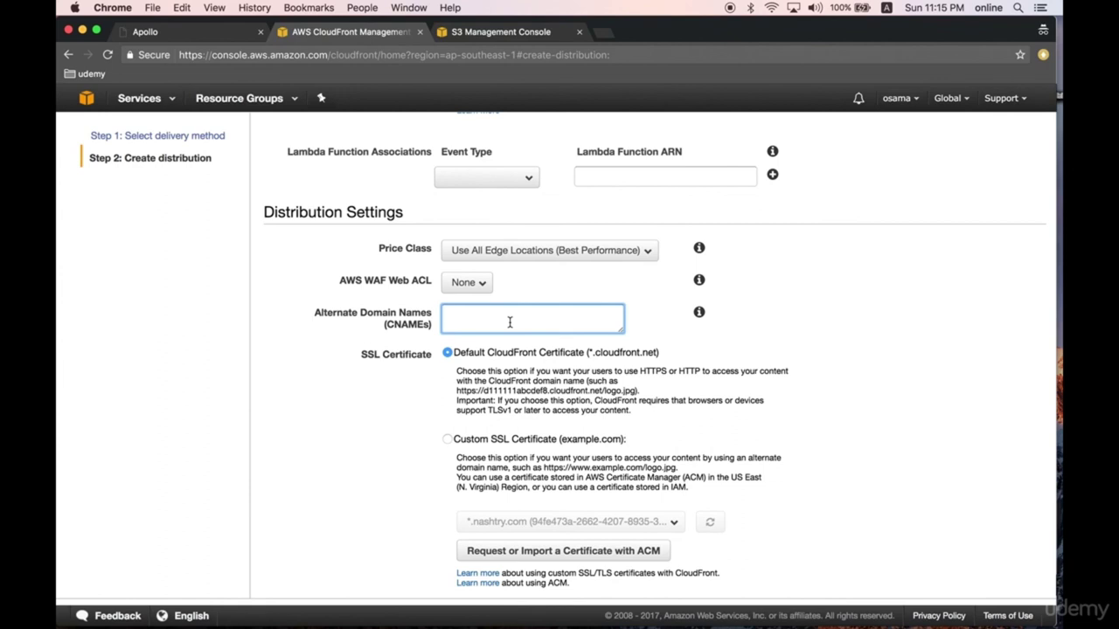
type("nashtry.com")
Step: Enter nashtry.com as the alternate domain name (CNAME), removing the stray comma
type(",")
key("BackSpace")
scroll(587, 302, "down", 5)
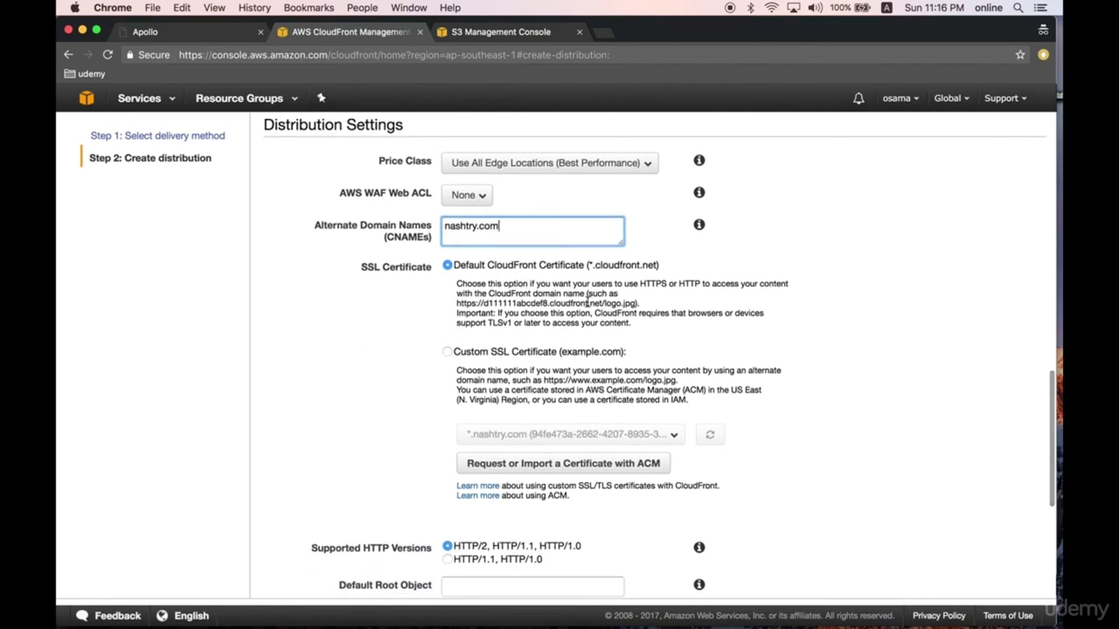
scroll(588, 302, "down", 2)
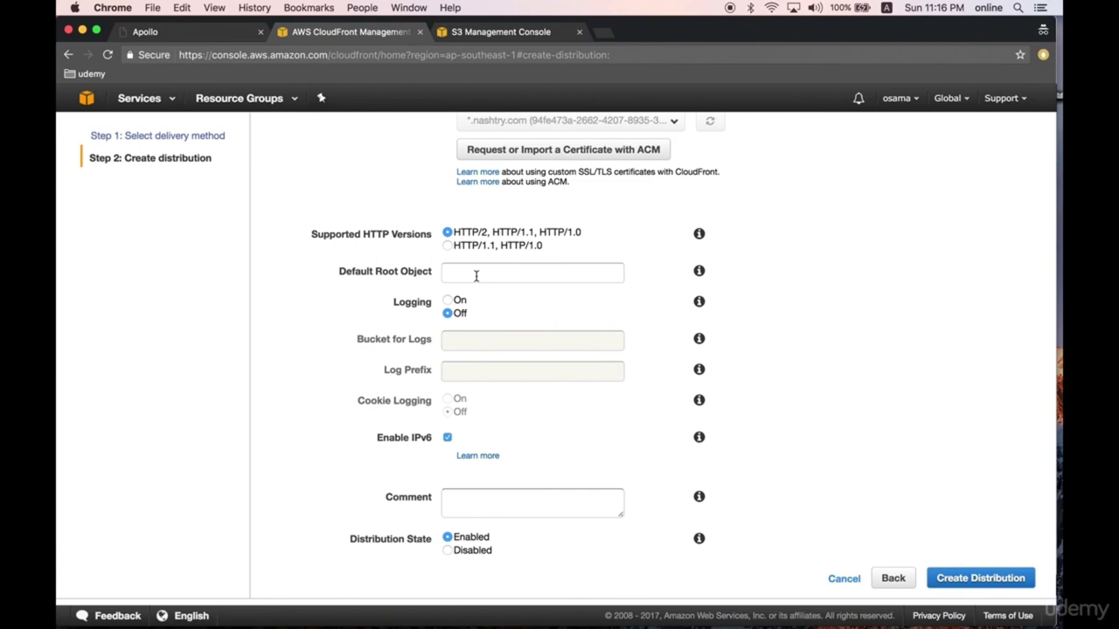
Step: Set index.html as the default root object, disable IPv6, and create the distribution
left_click(477, 276)
type("index")
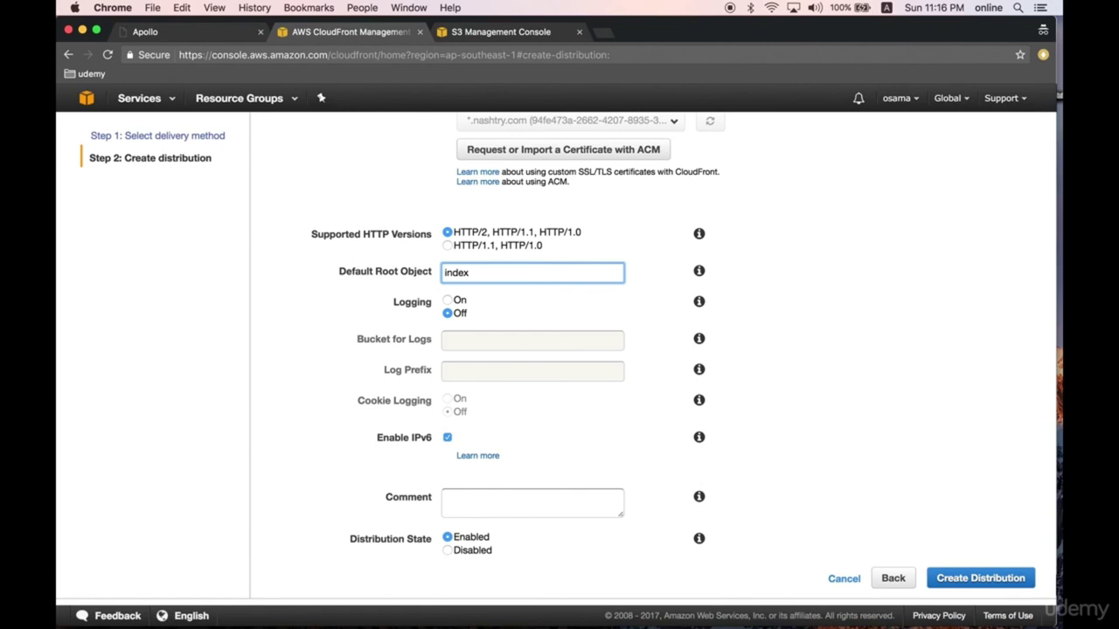
type("html")
left_click(818, 294)
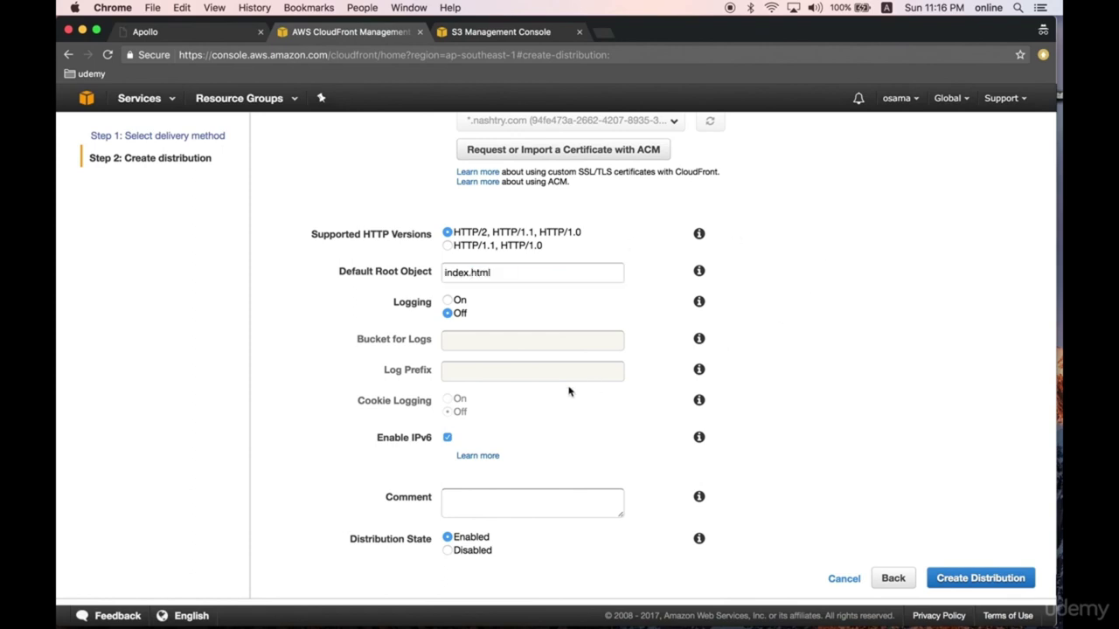
left_click(447, 437)
left_click(447, 438)
left_click(964, 580)
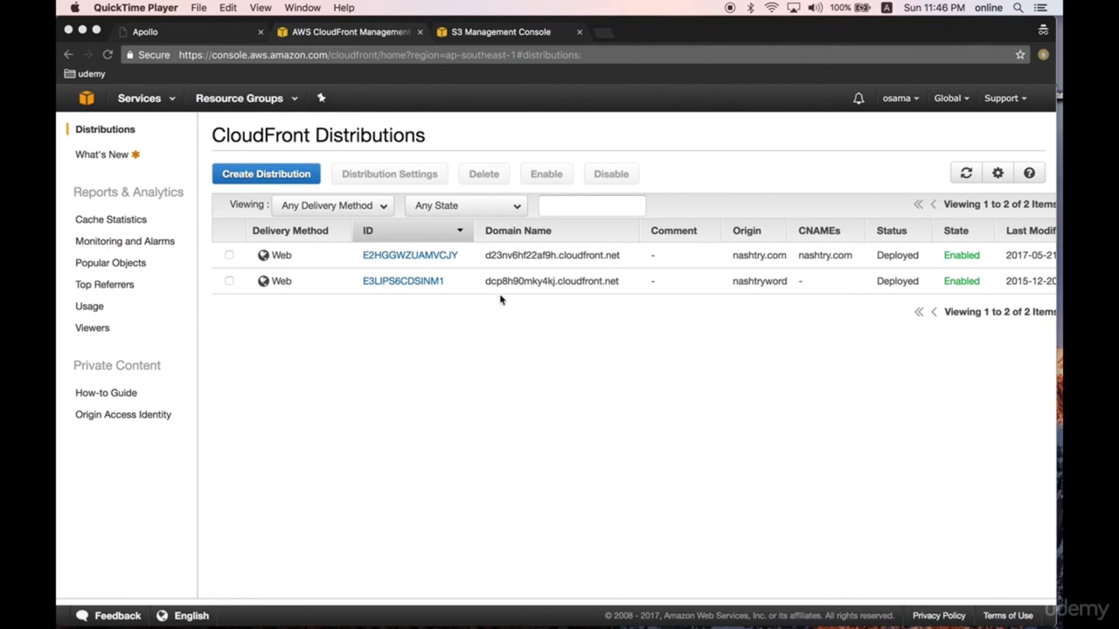
Step: Go to Route 53's nashtry.com hosted zone and open its apex A record for editing
left_click(293, 102)
left_click(294, 102)
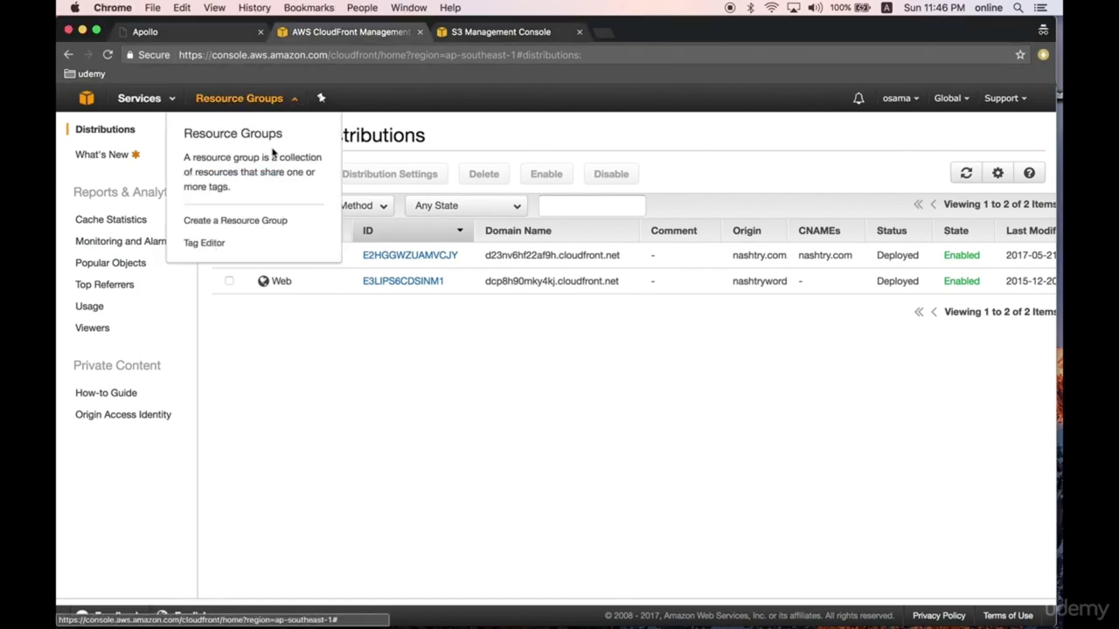
left_click(173, 102)
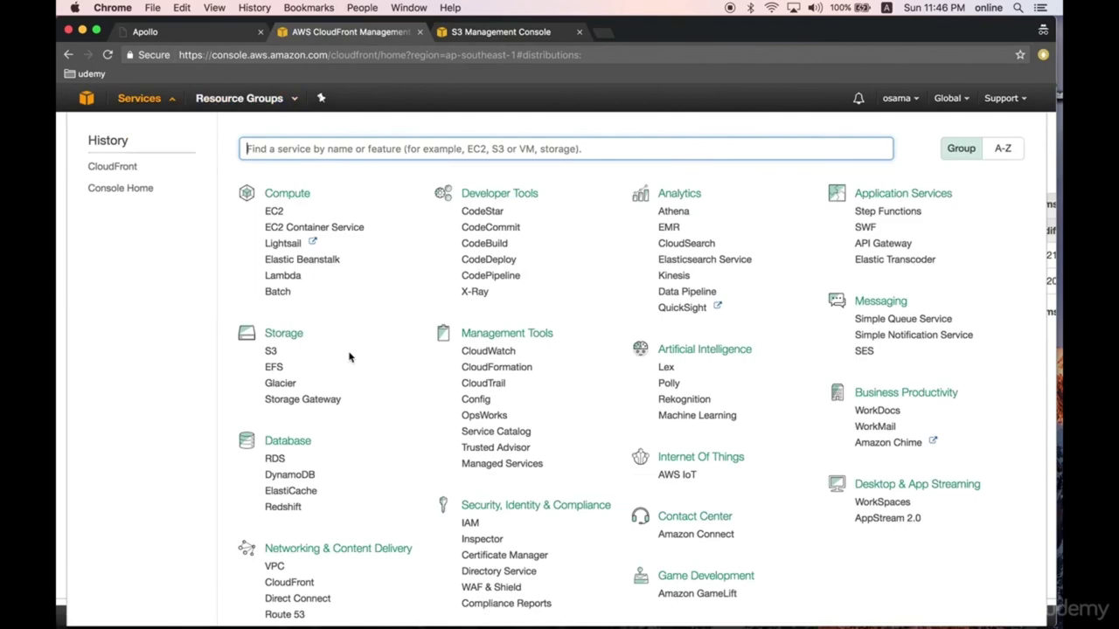
scroll(350, 355, "down", 3)
left_click(286, 468)
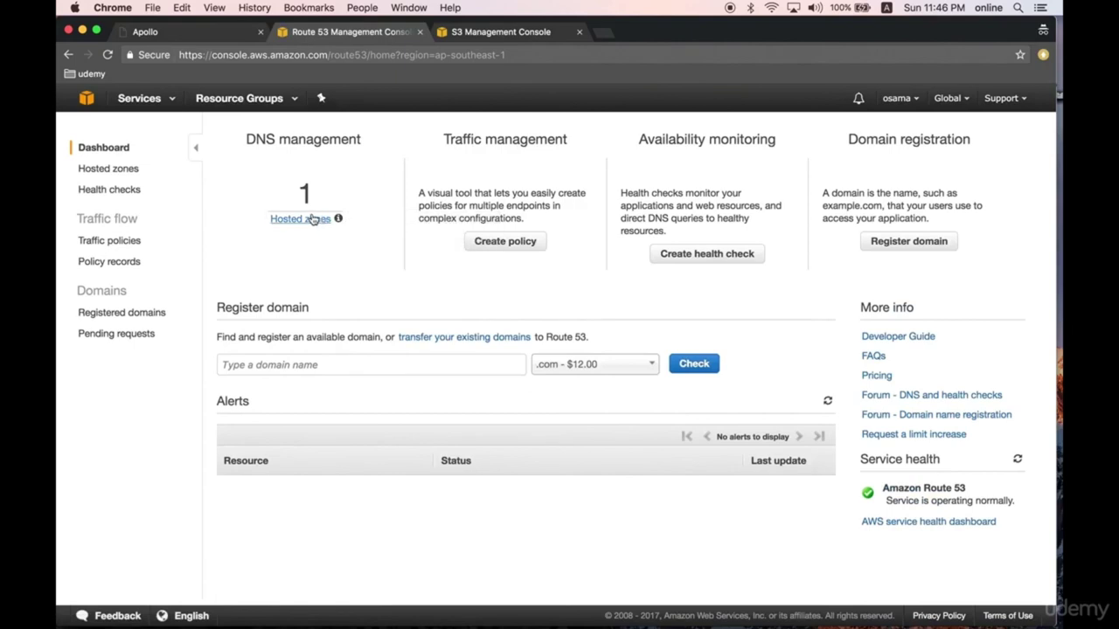
left_click(308, 226)
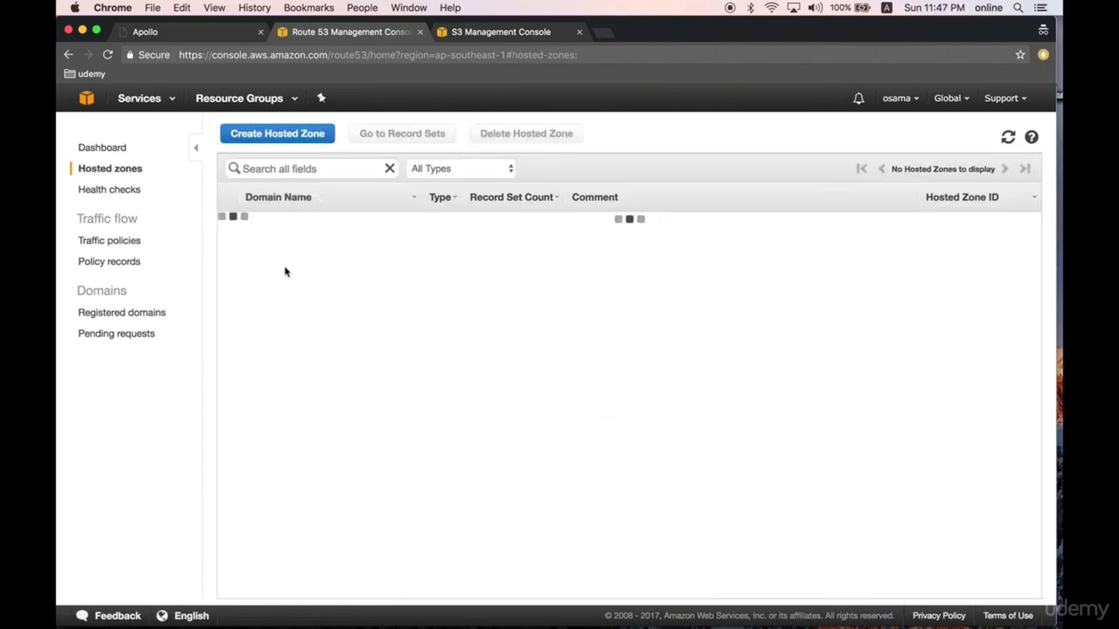
left_click(297, 225)
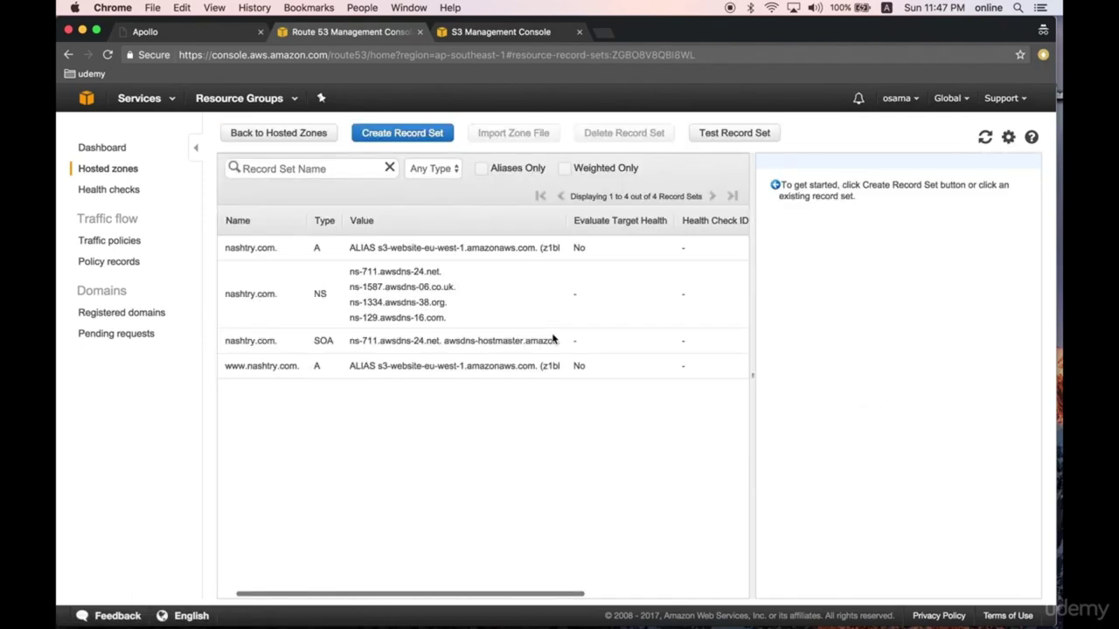
left_click(267, 250)
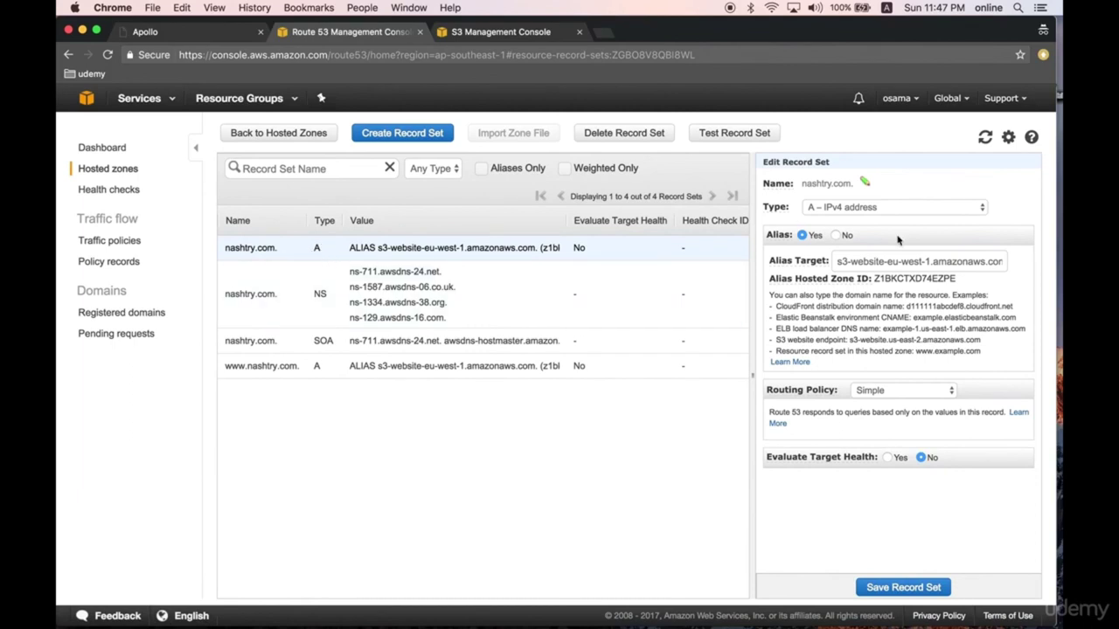
Step: Replace the A record's S3 alias target with CloudFront distribution d23nv6hf22af9h.cloudfront.net and save it
triple_click(914, 261)
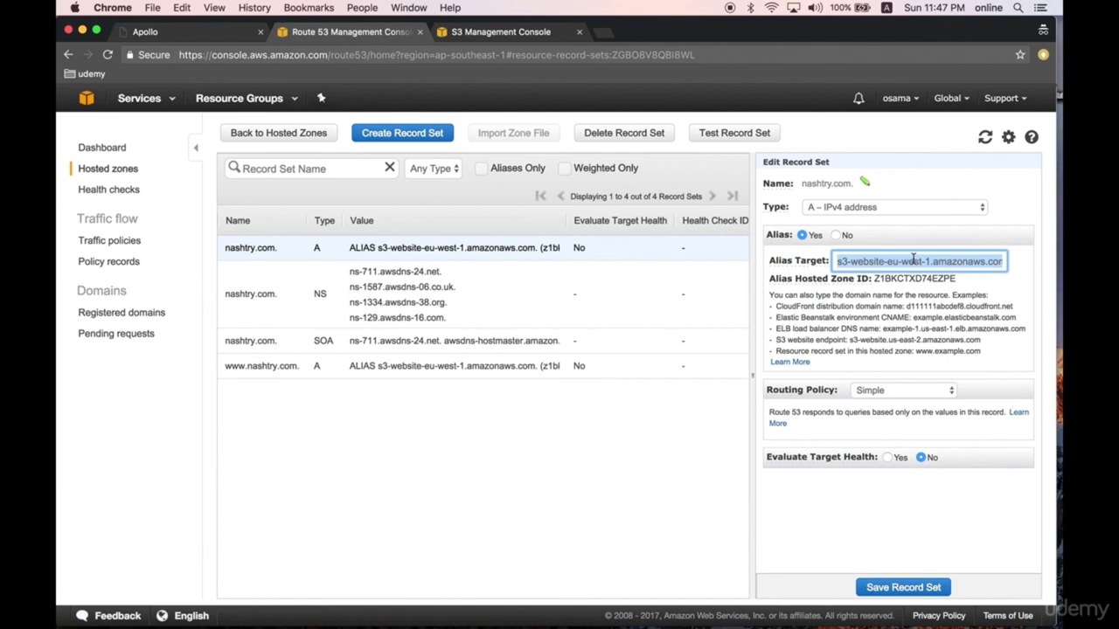
key("BackSpace")
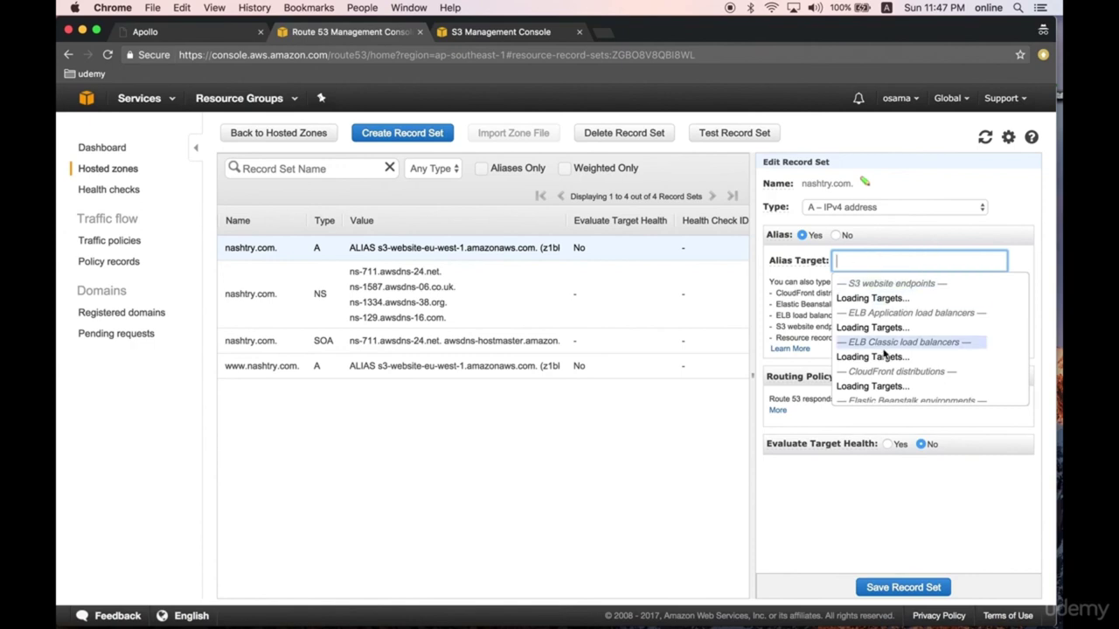
scroll(890, 376, "down", 1)
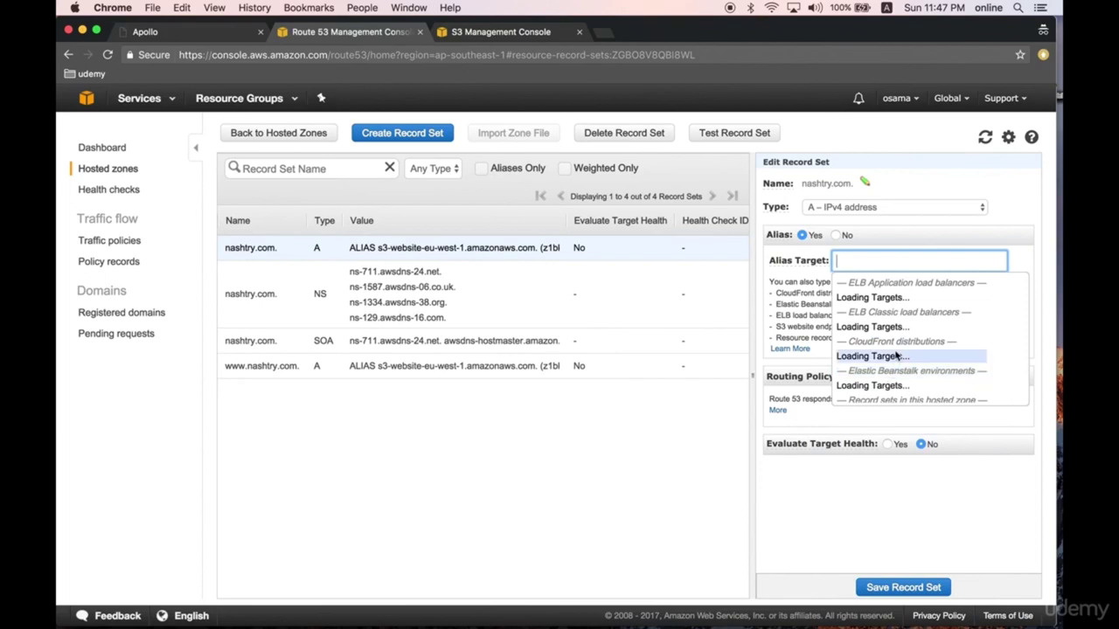
scroll(890, 371, "down", 2)
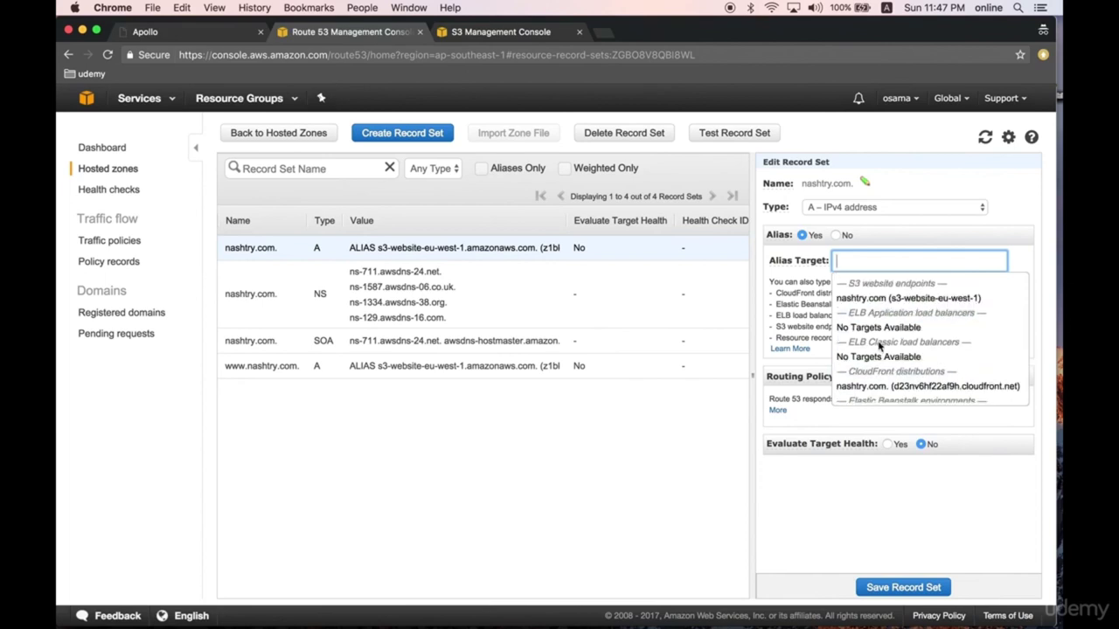
scroll(887, 354, "down", 1)
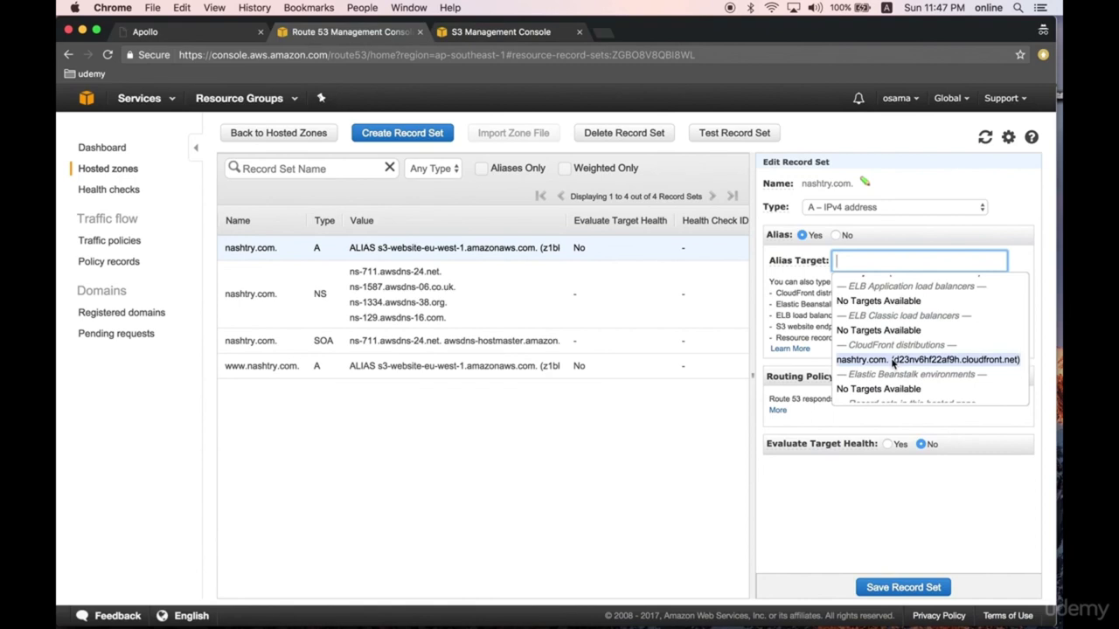
left_click(918, 361)
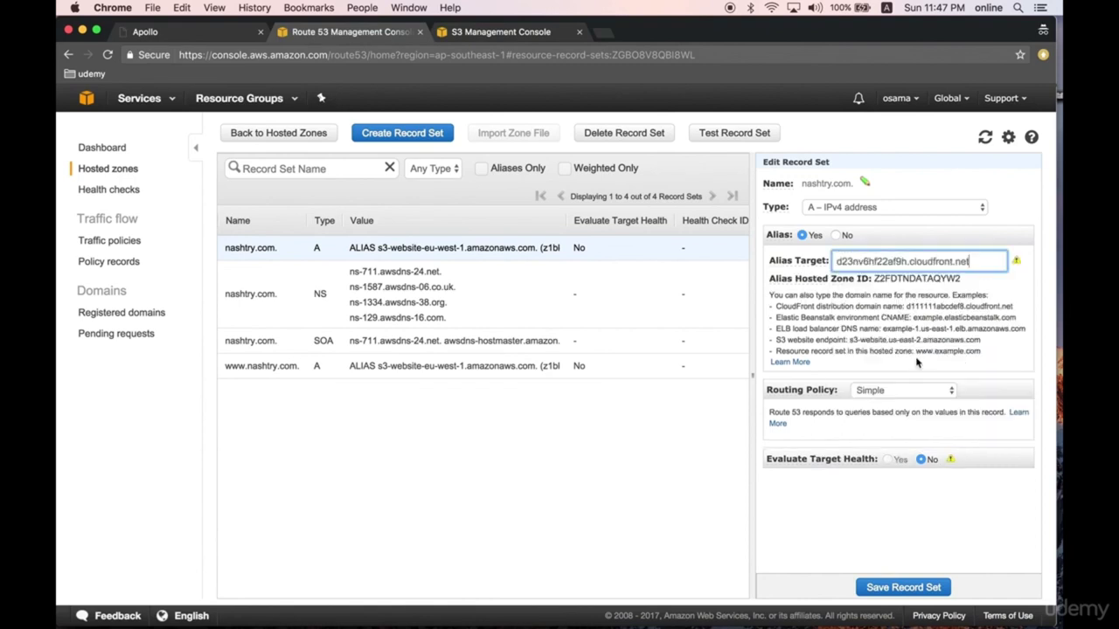
left_click(897, 588)
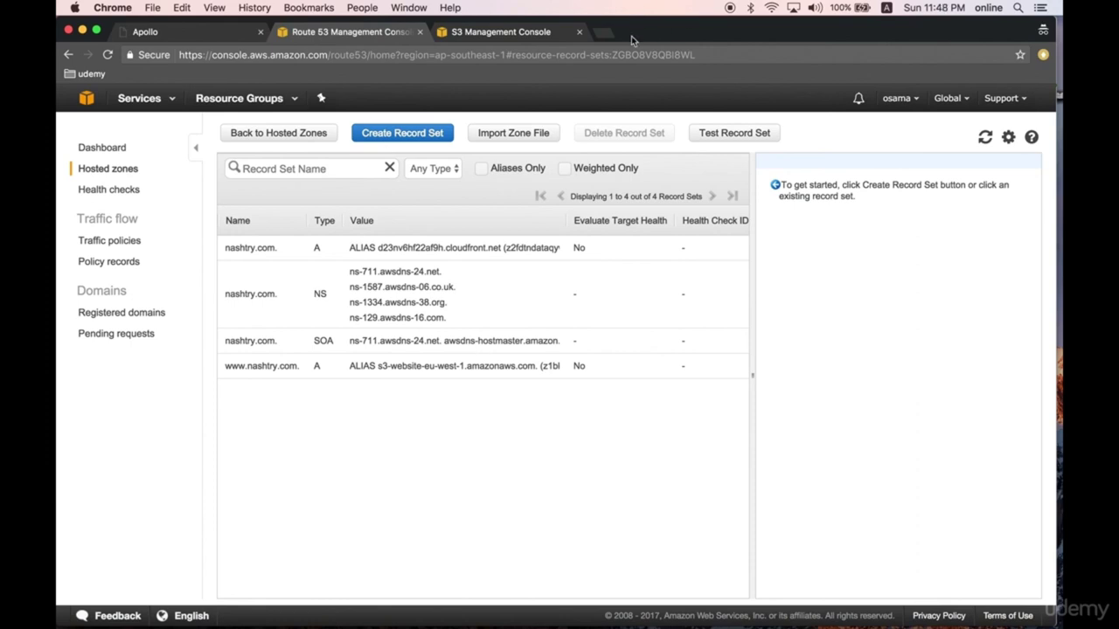
left_click(604, 33)
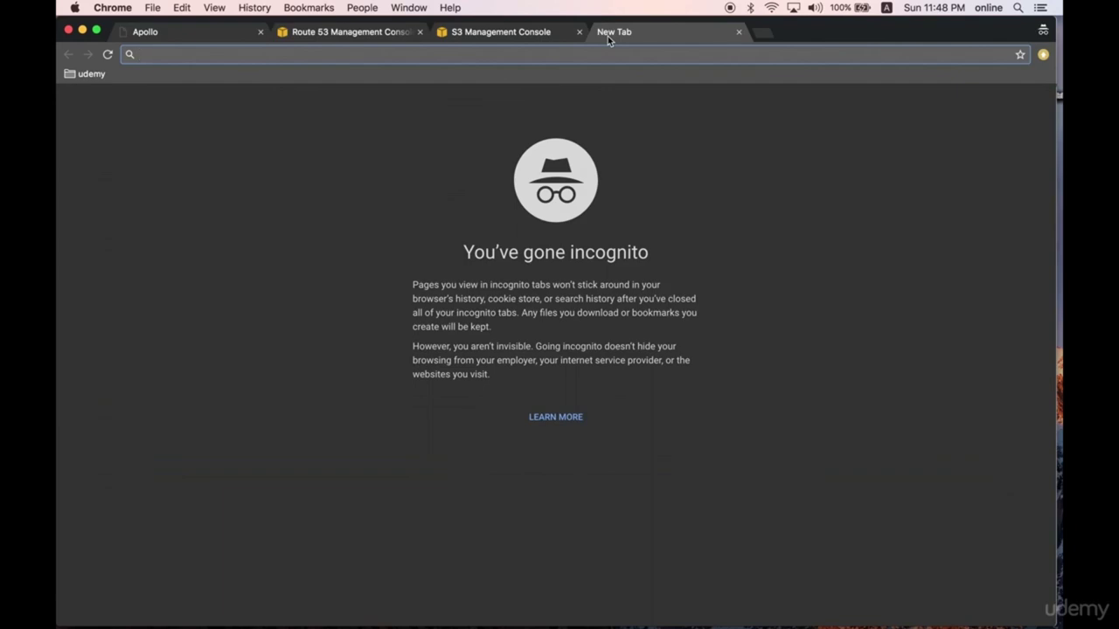
Step: Reload nashtry.com and confirm from its response headers that CloudFront now serves it
left_click(219, 35)
key("super+r")
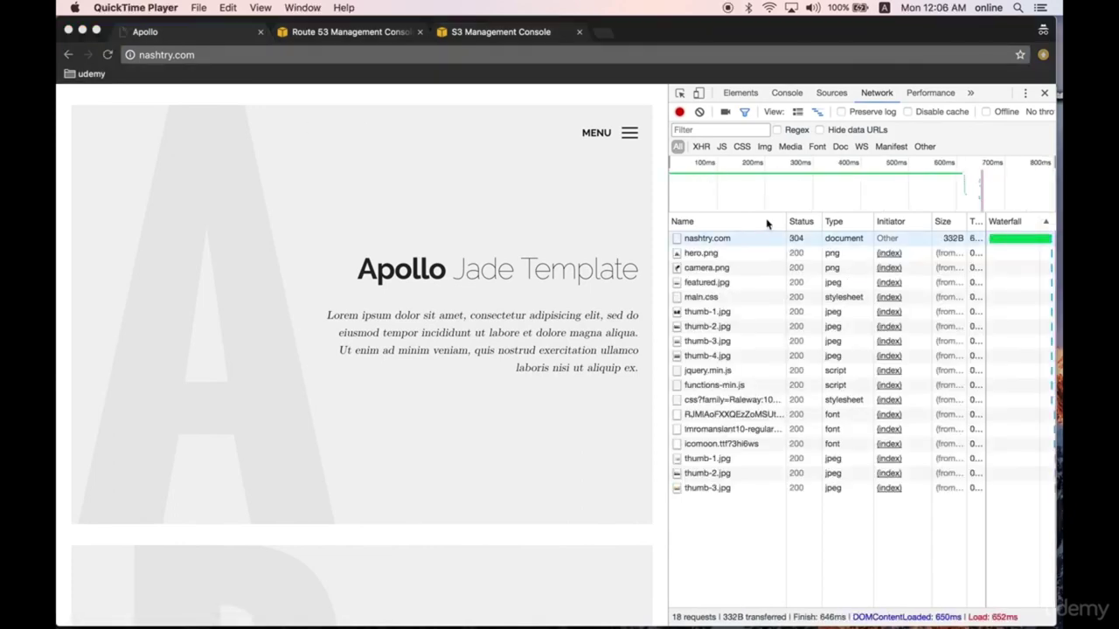
left_click(748, 242)
left_click(747, 241)
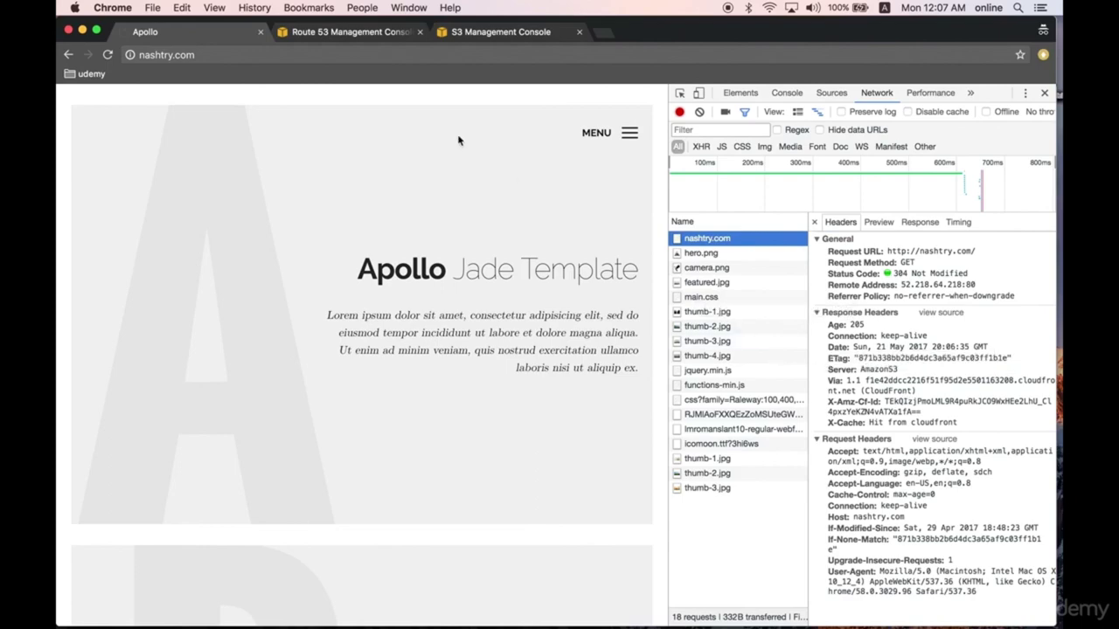
left_click(354, 35)
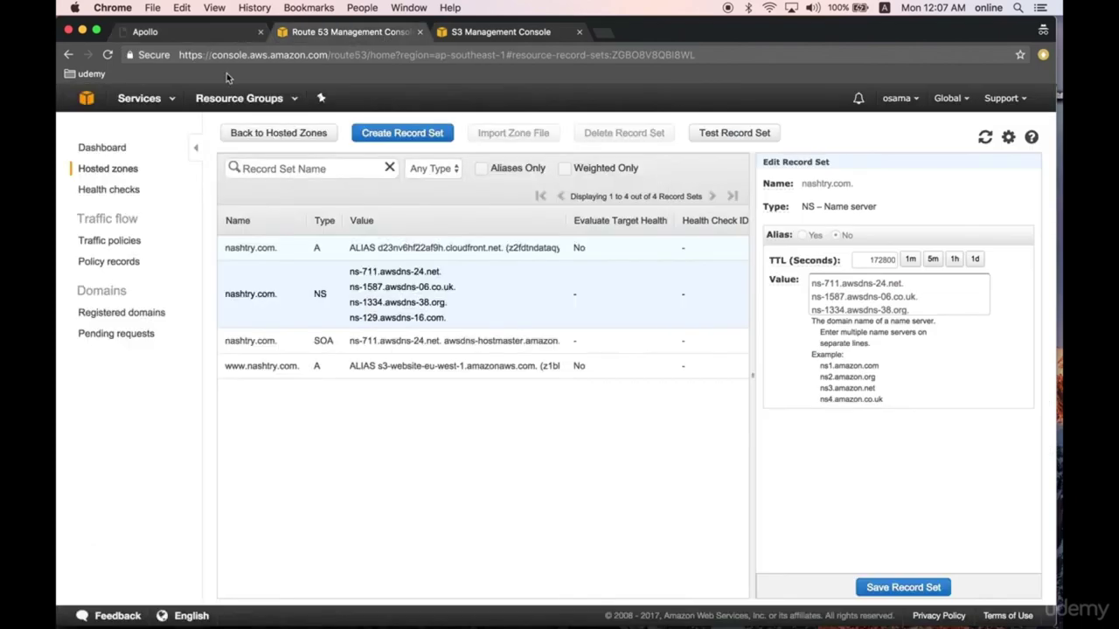
Step: Load the site in an incognito tab from the CloudFront domain d23nv6hf22af9h.cloudfront.net
left_click(177, 102)
scroll(305, 452, "down", 2)
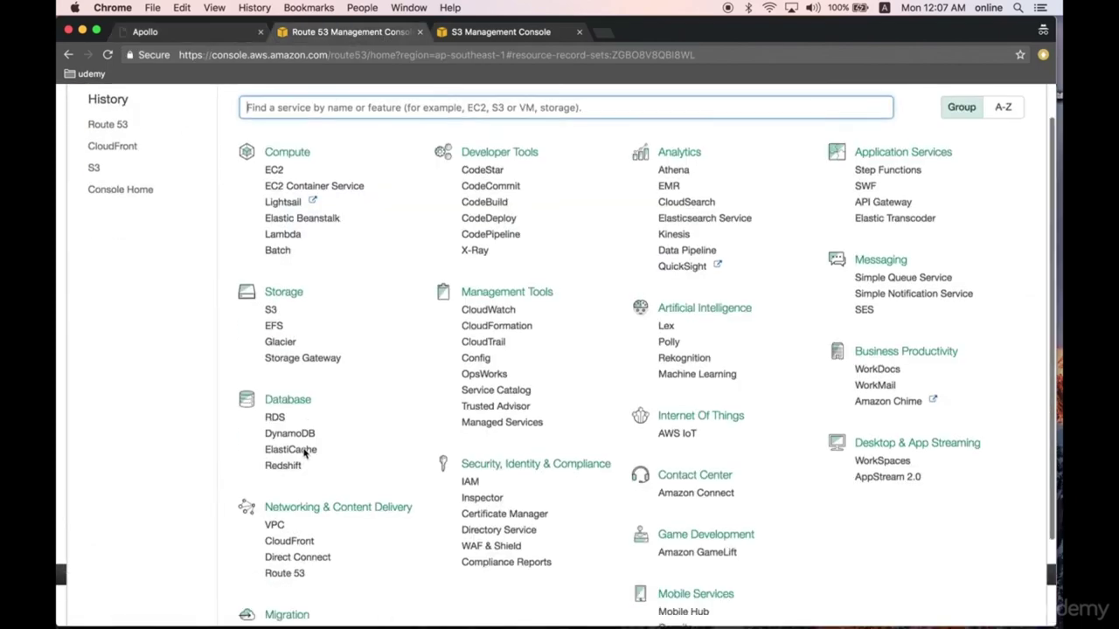
left_click(298, 499)
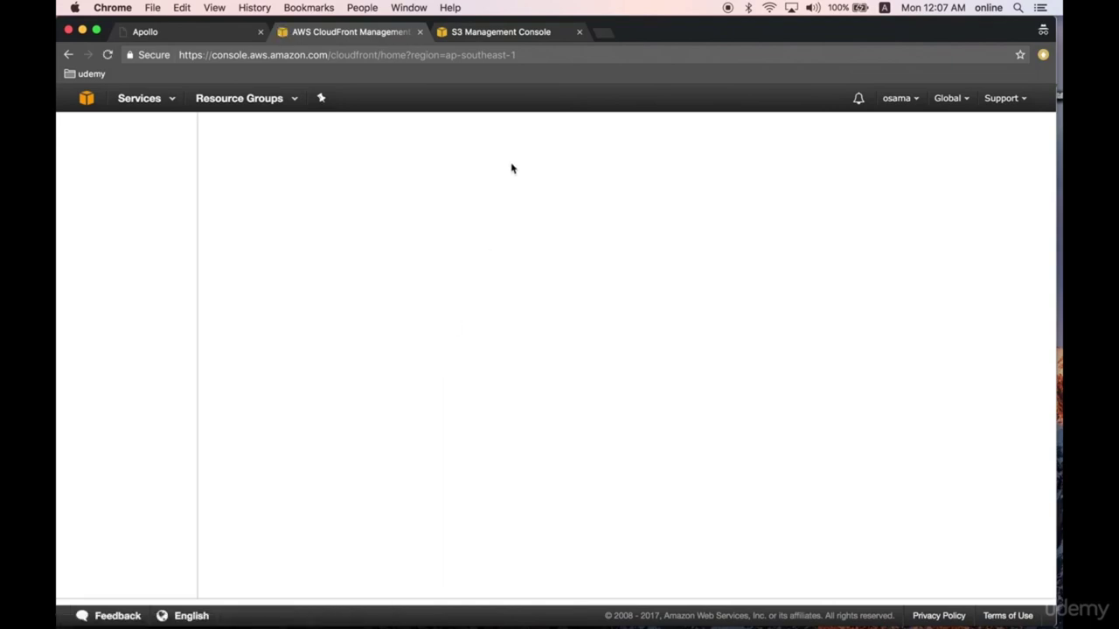
left_click_drag(486, 255, 622, 257)
key("super+c")
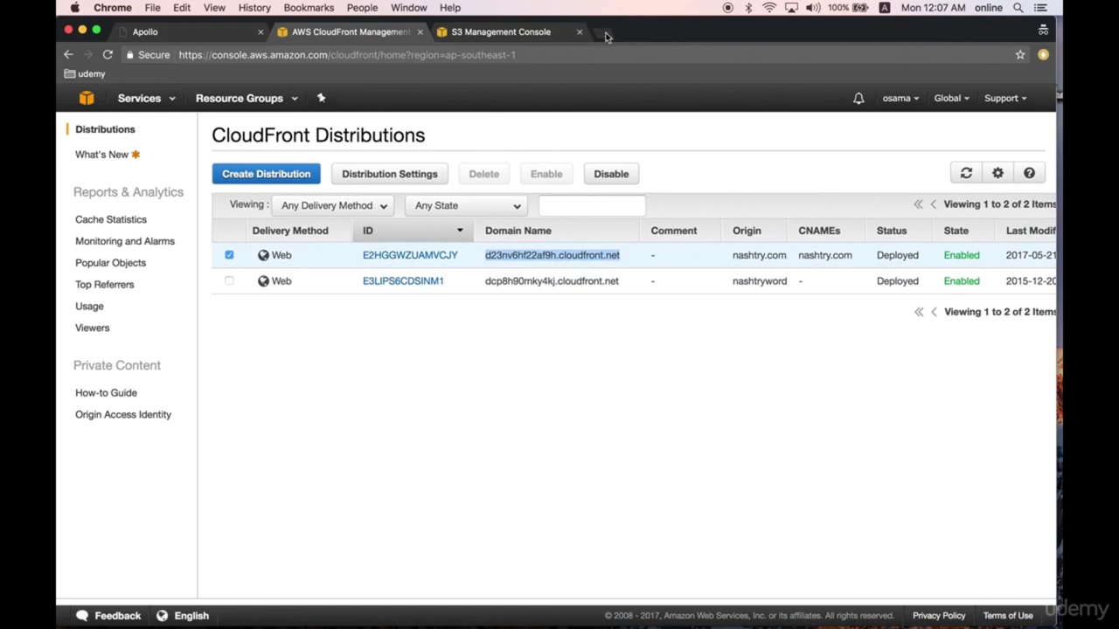
left_click(604, 33)
key("super+v")
key("Return")
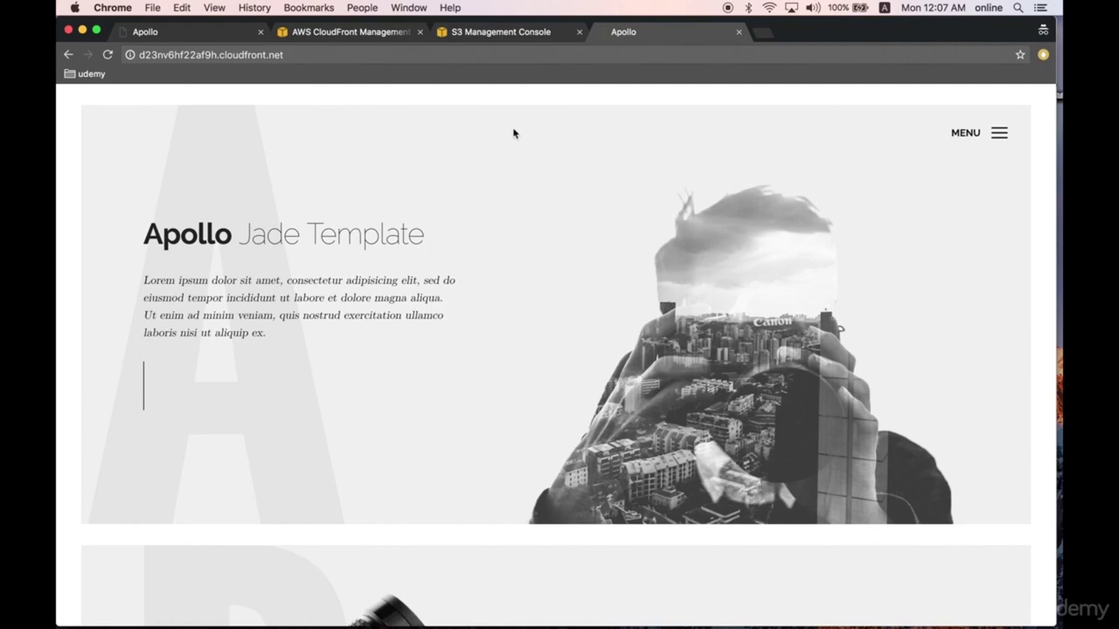
Step: Copy the assets/img/hero.png path from DevTools and load it through the CloudFront domain
left_click(331, 31)
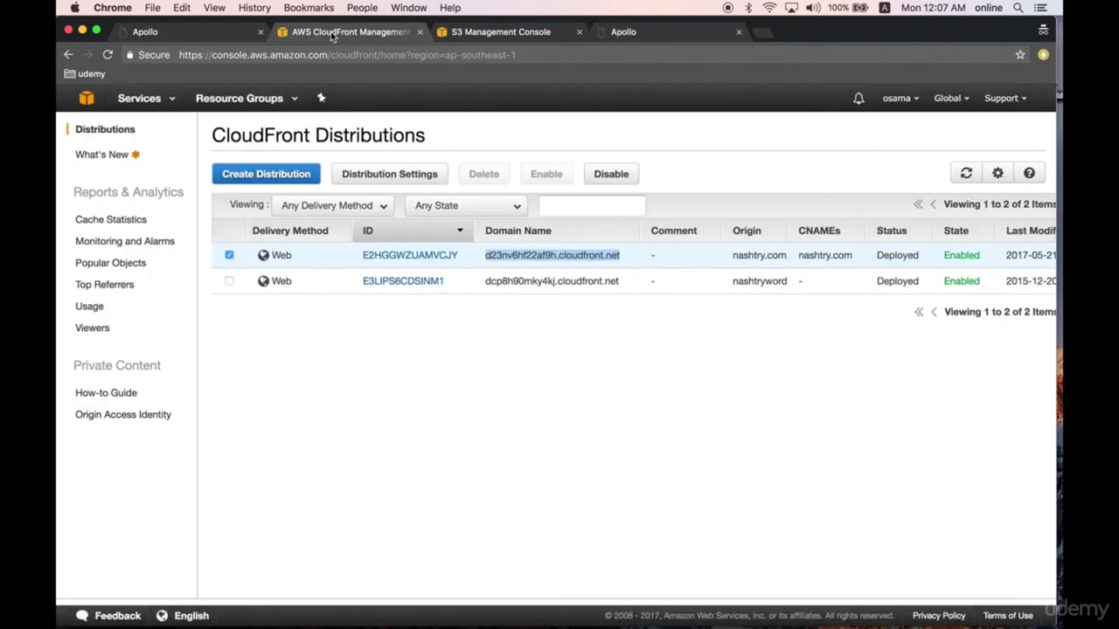
left_click(208, 32)
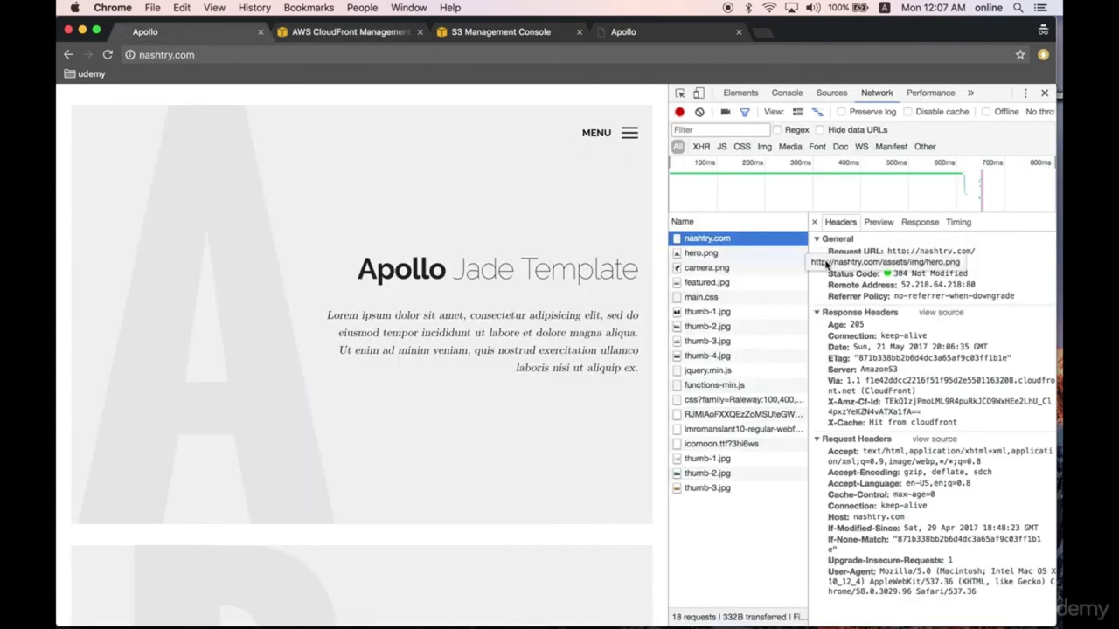
left_click(747, 254)
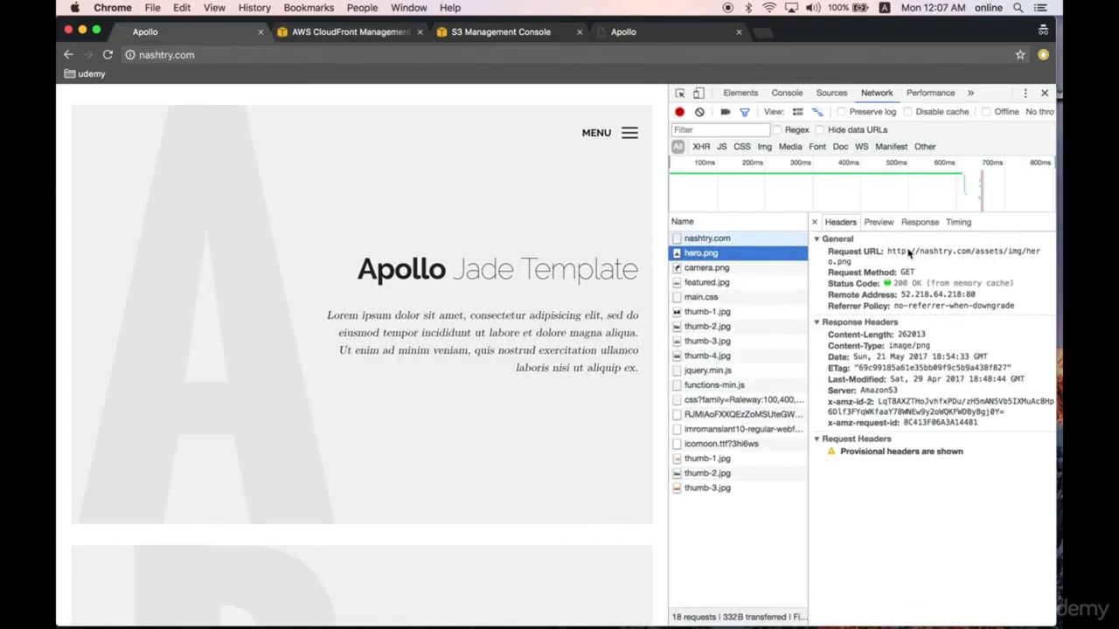
left_click_drag(970, 253, 888, 271)
key("super+c")
left_click(620, 32)
left_click(355, 55)
type("/")
key("super+v")
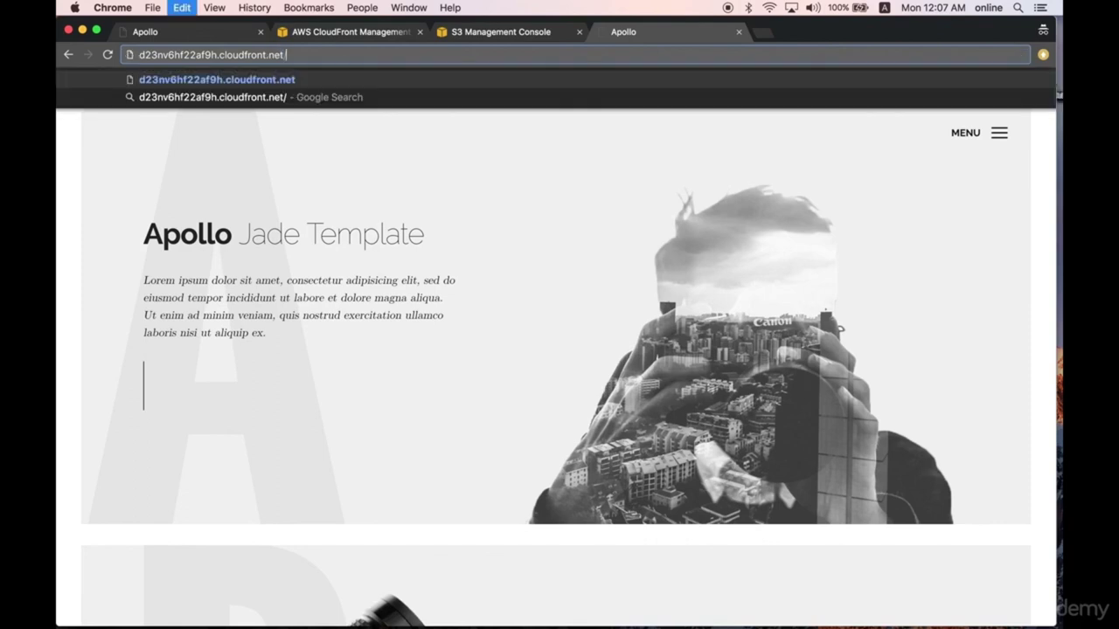
key("Return")
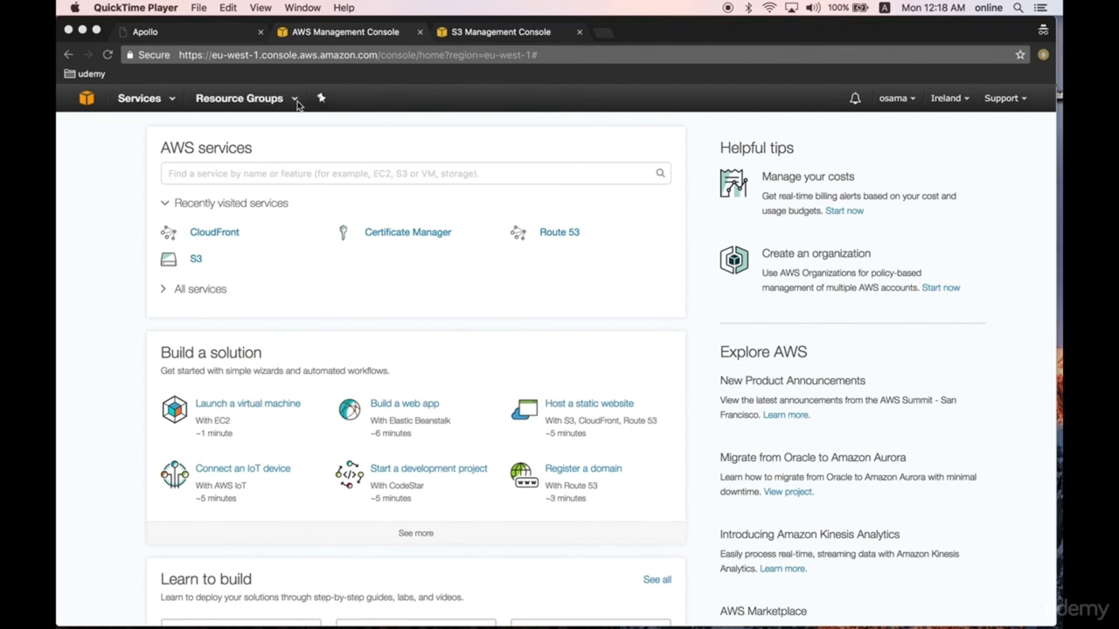
Step: Go to Certificate Manager from the Services list's Security, Identity & Compliance section
left_click(177, 105)
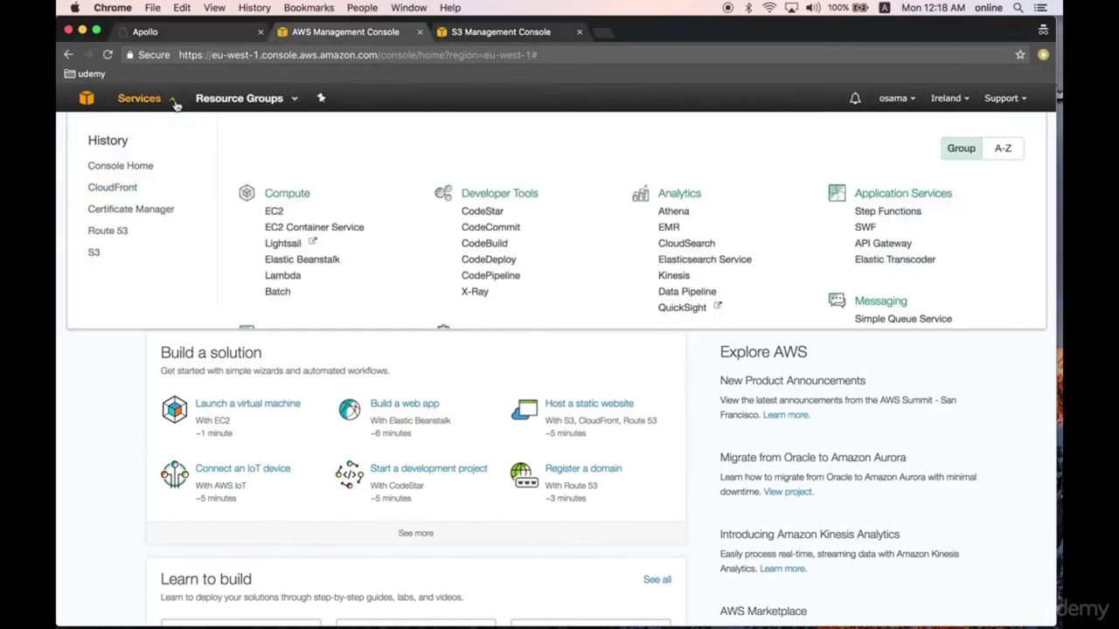
left_click(171, 100)
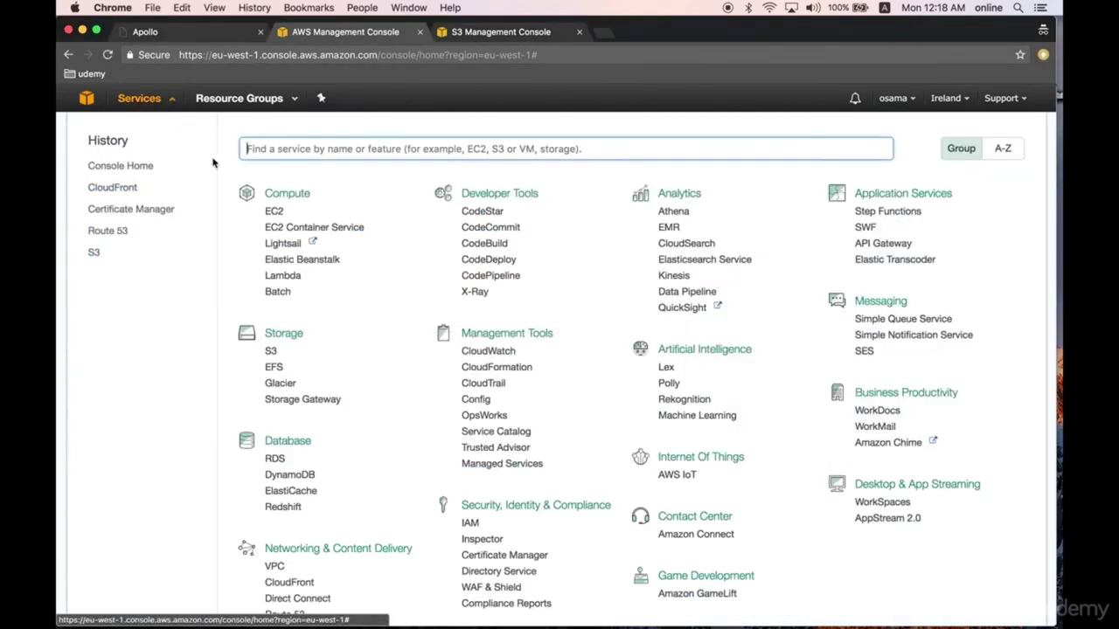
scroll(551, 429, "down", 3)
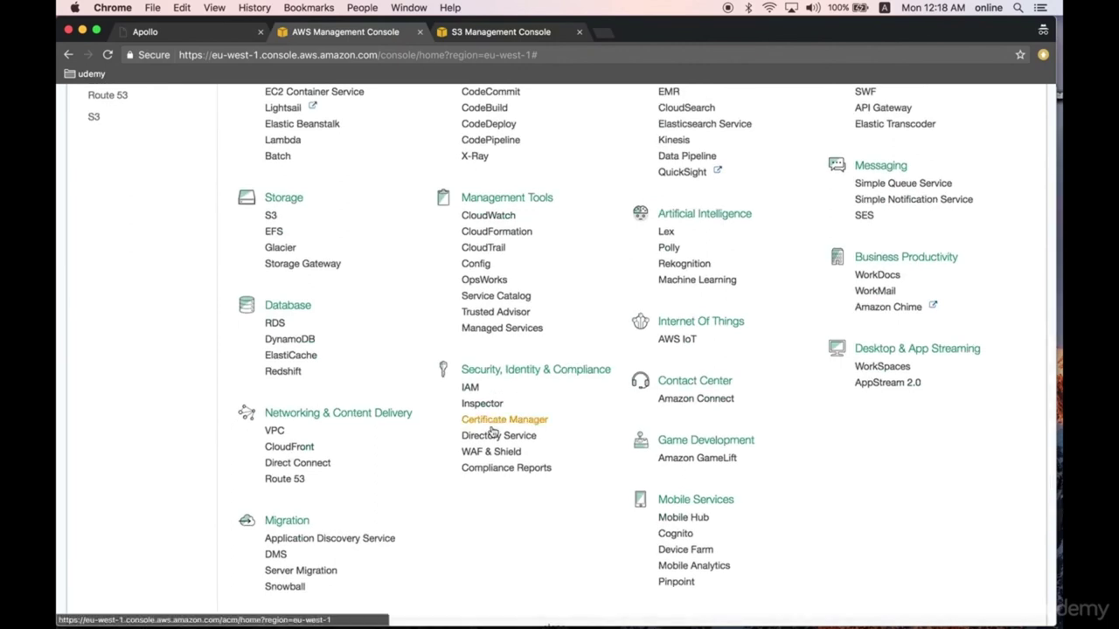
left_click(515, 424)
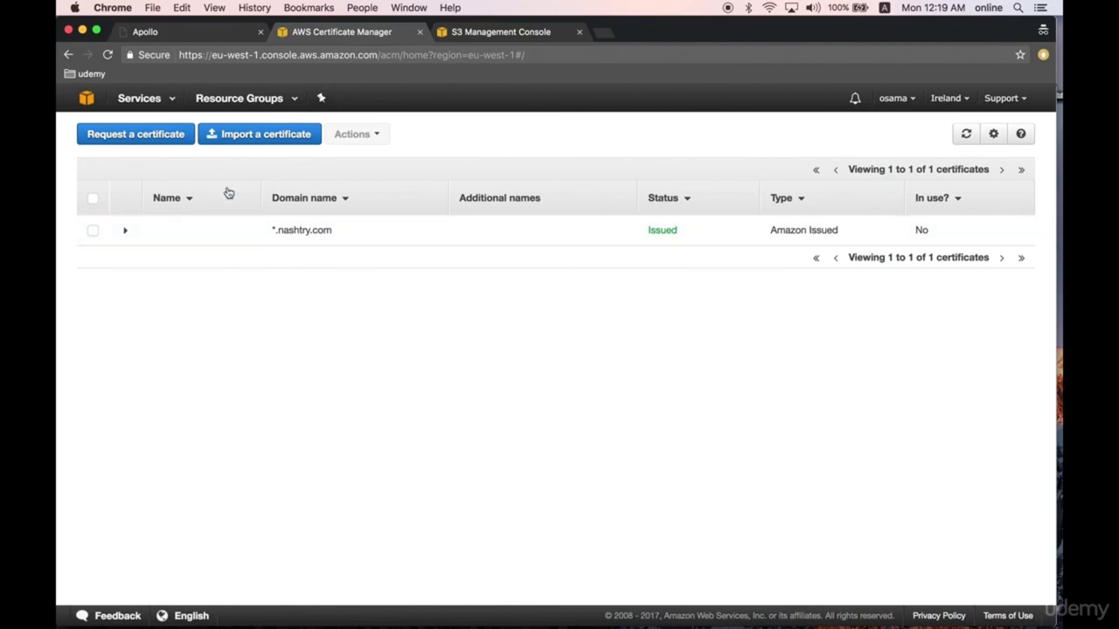
Step: Start a certificate request for *.nashtry.com, review it, then cancel back to the certificate list
left_click(139, 136)
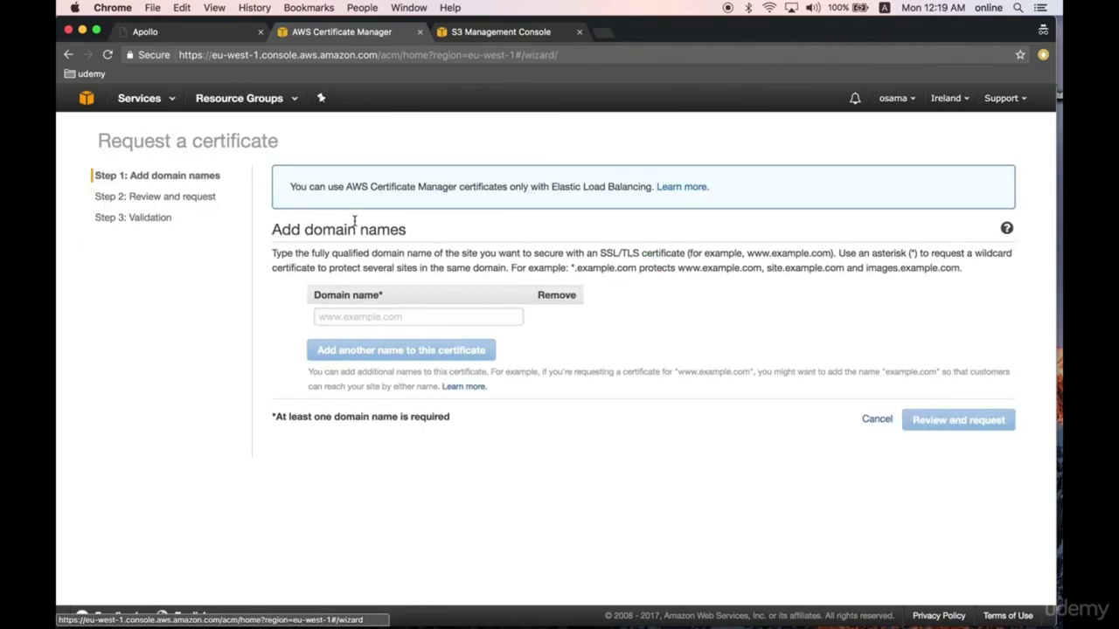
left_click(377, 323)
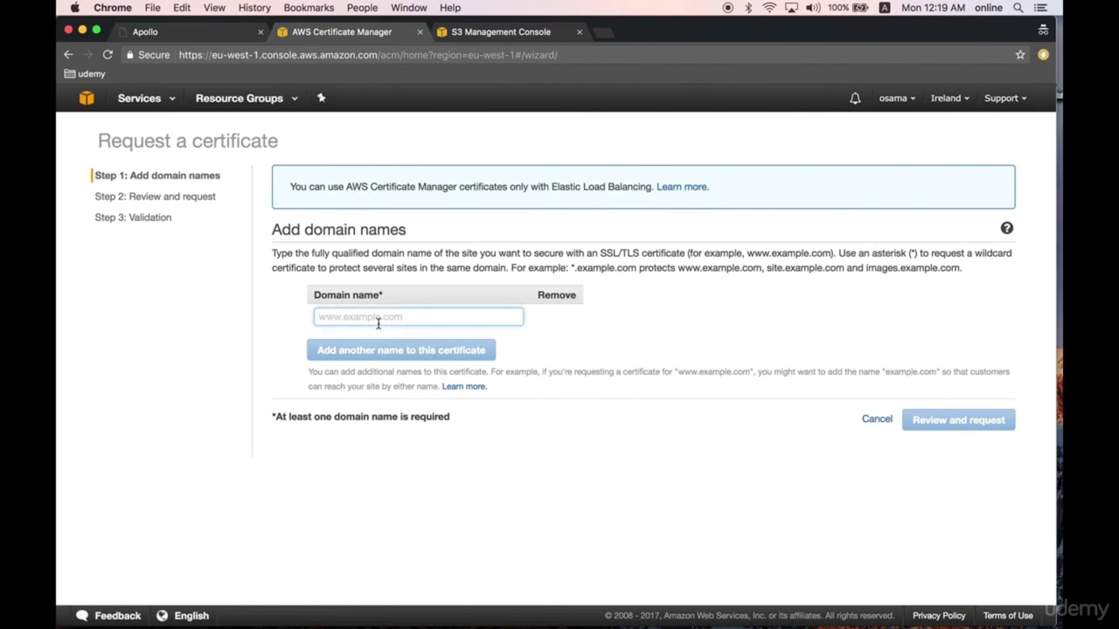
type("nshtry.com")
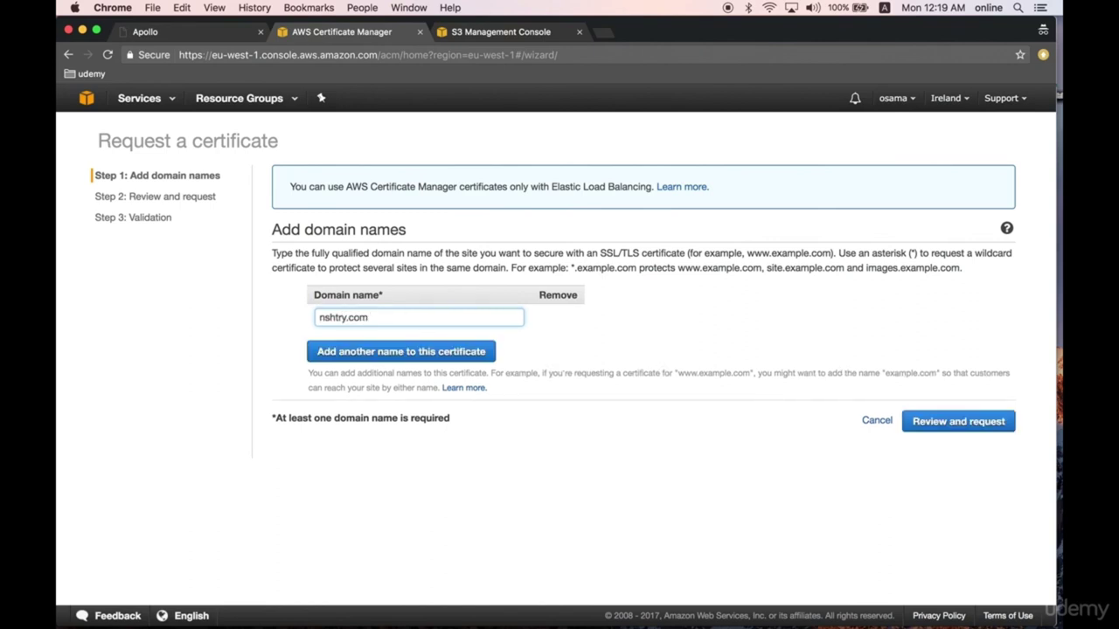
left_click(320, 317)
type("*.na")
left_click(935, 424)
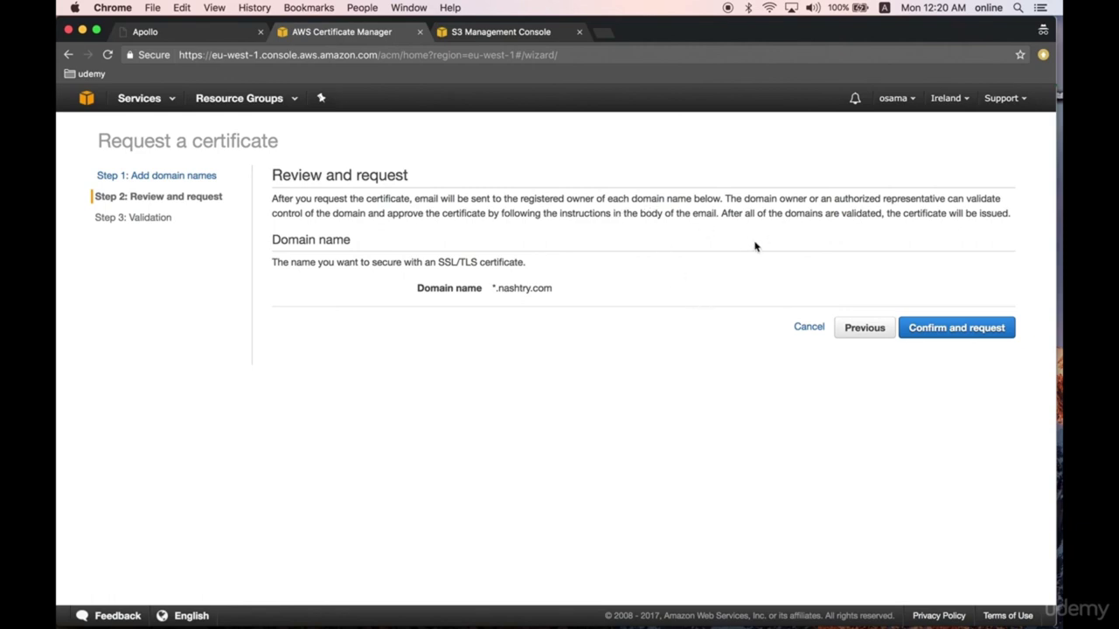
left_click(808, 327)
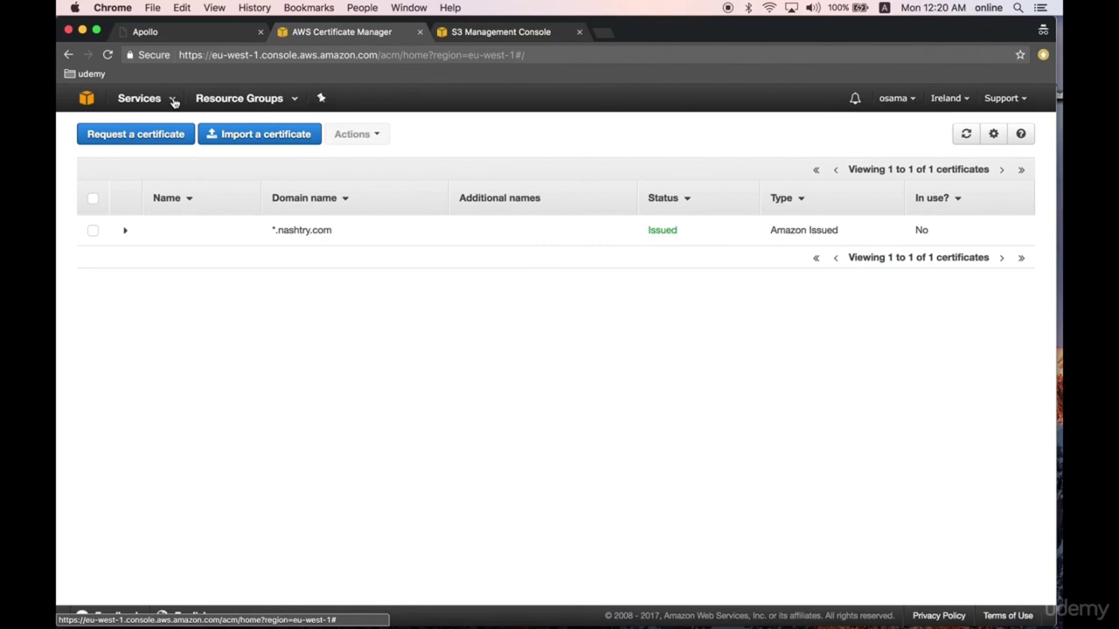
left_click(174, 101)
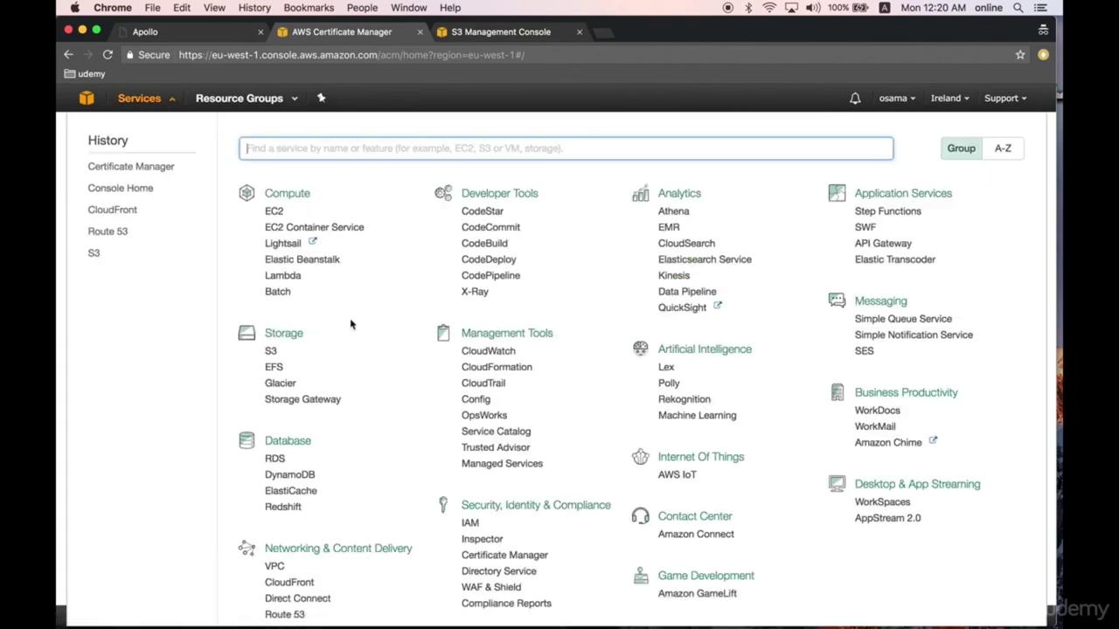
Step: Open the nashtry.com distribution's settings in CloudFront
scroll(350, 325, "down", 3)
left_click(289, 429)
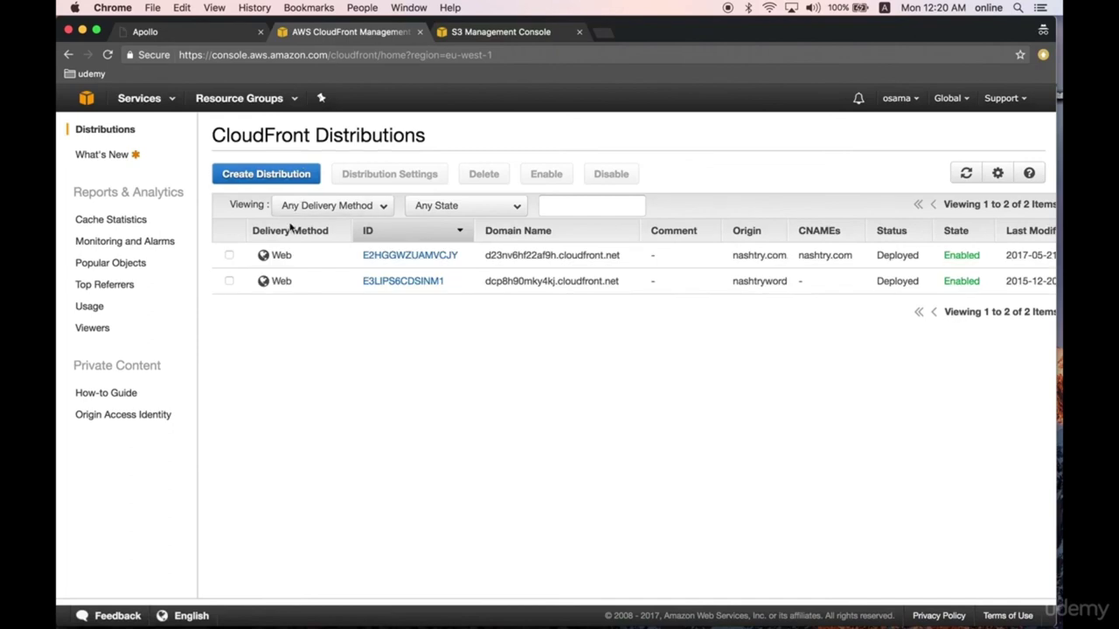
left_click(229, 255)
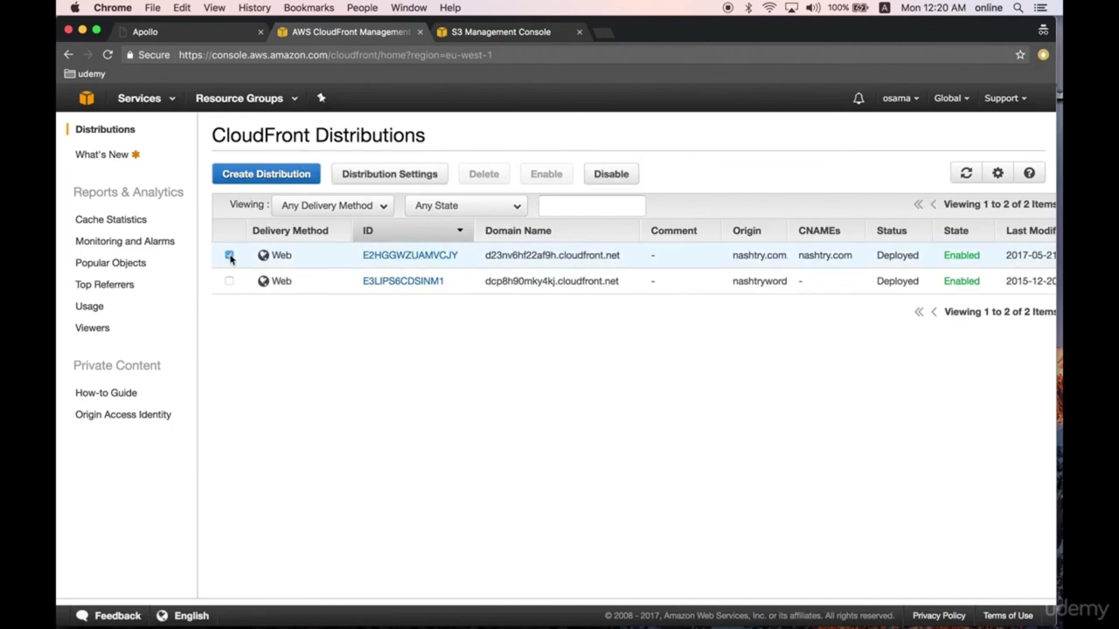
left_click(376, 182)
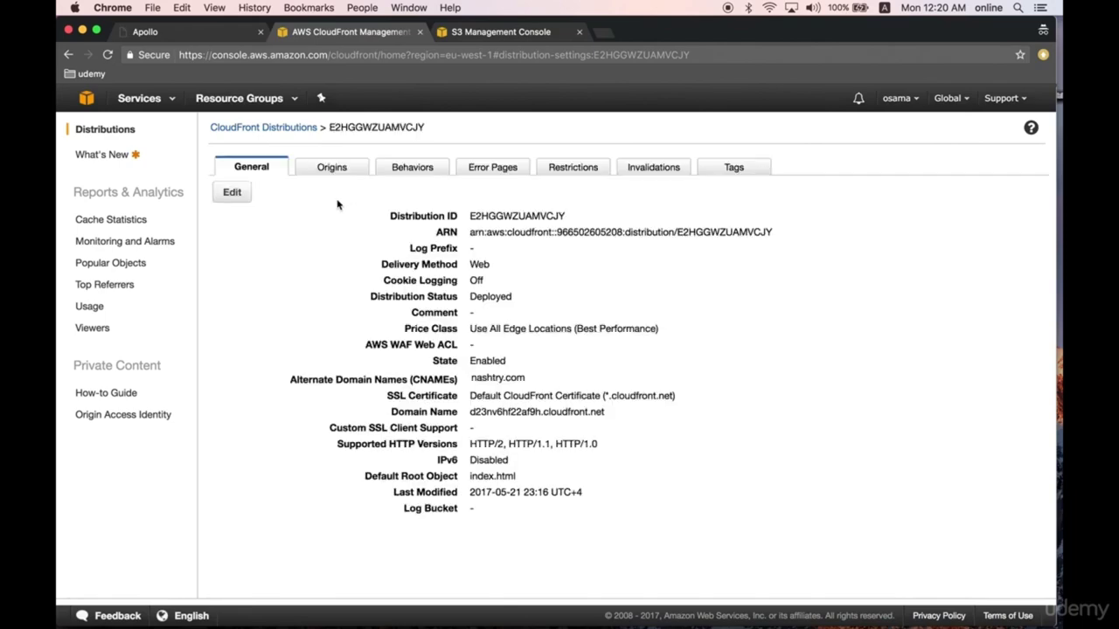
Step: Edit the general settings to use the custom *.nashtry.com SSL certificate and save
left_click(233, 194)
scroll(357, 329, "down", 5)
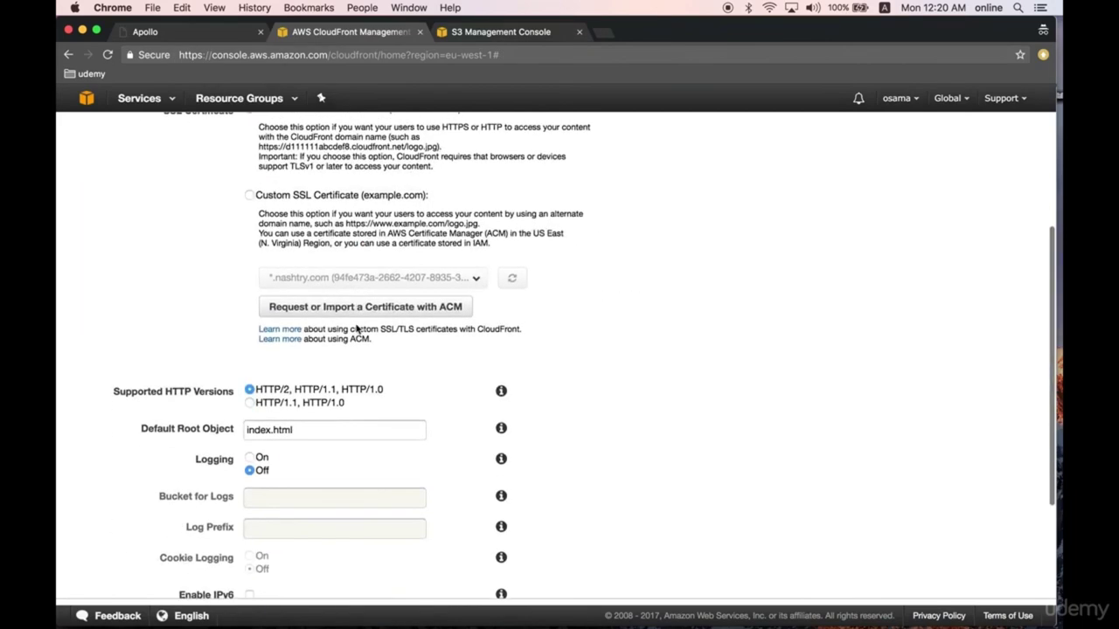
scroll(264, 295, "up", 3)
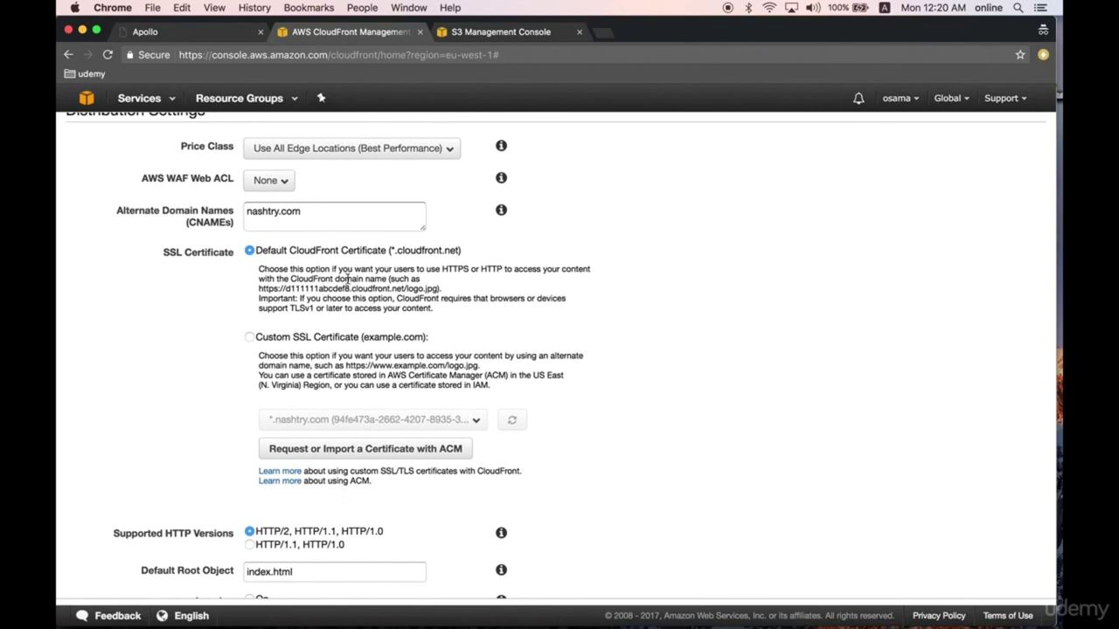
left_click(284, 340)
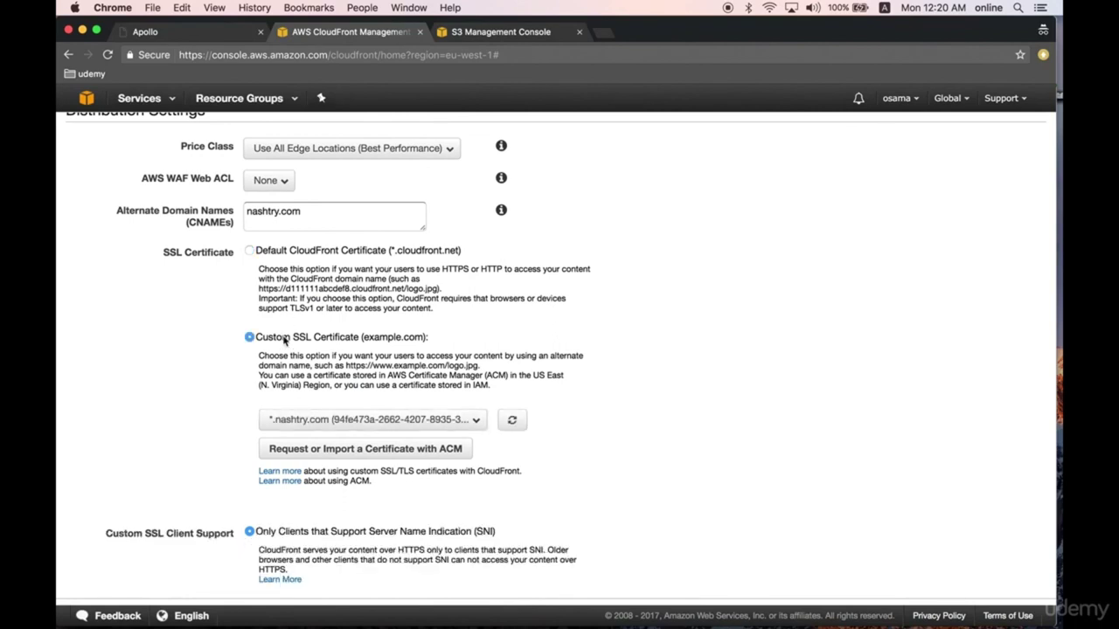
scroll(284, 340, "down", 3)
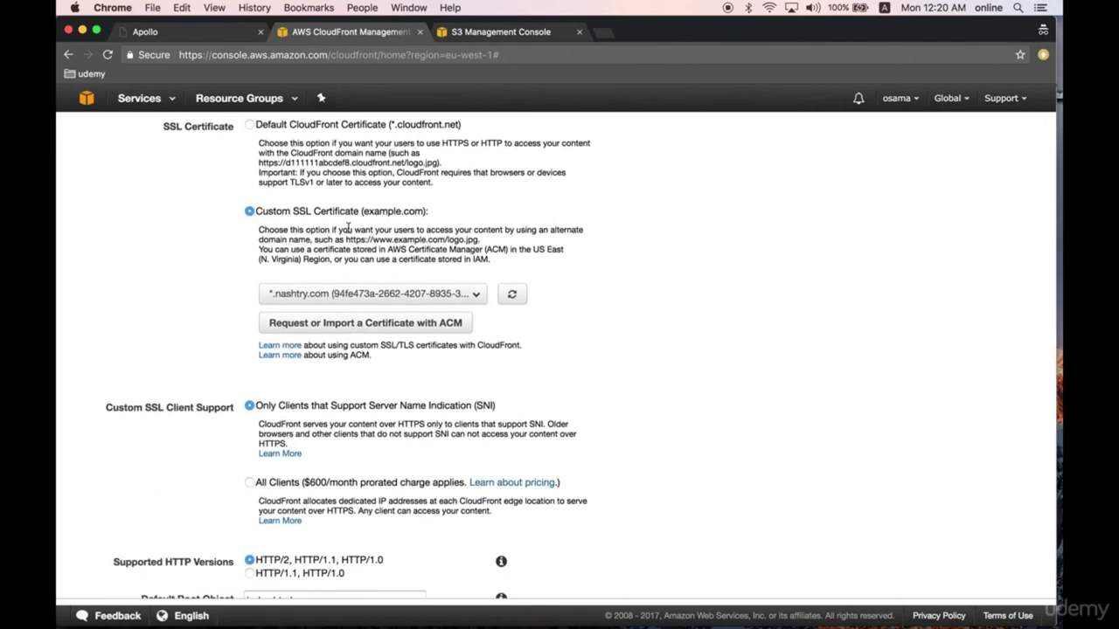
left_click(341, 294)
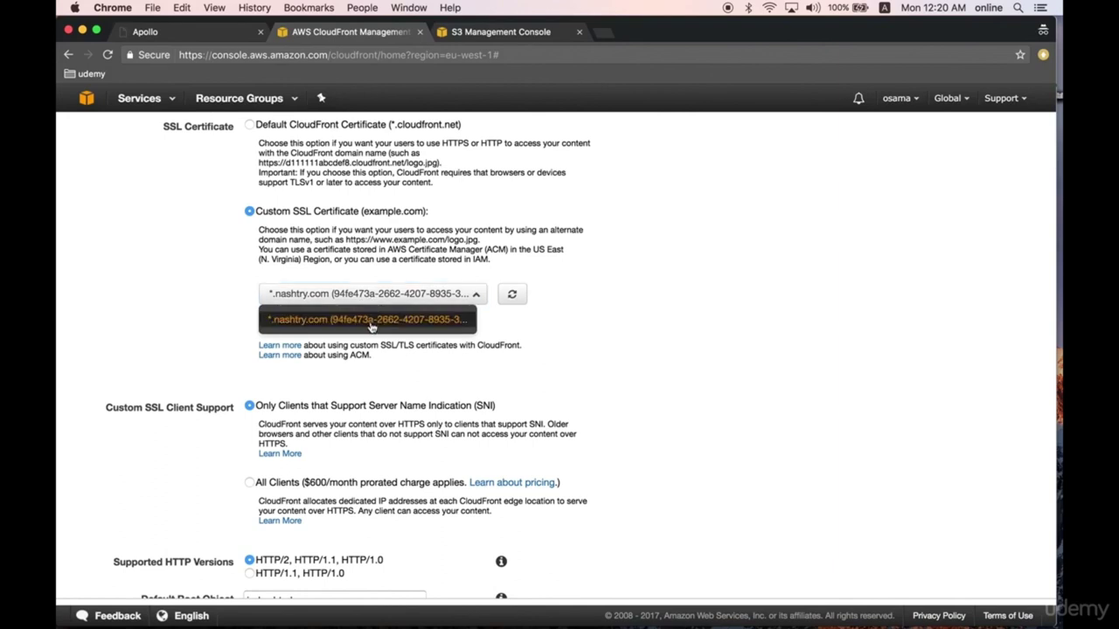
left_click(370, 321)
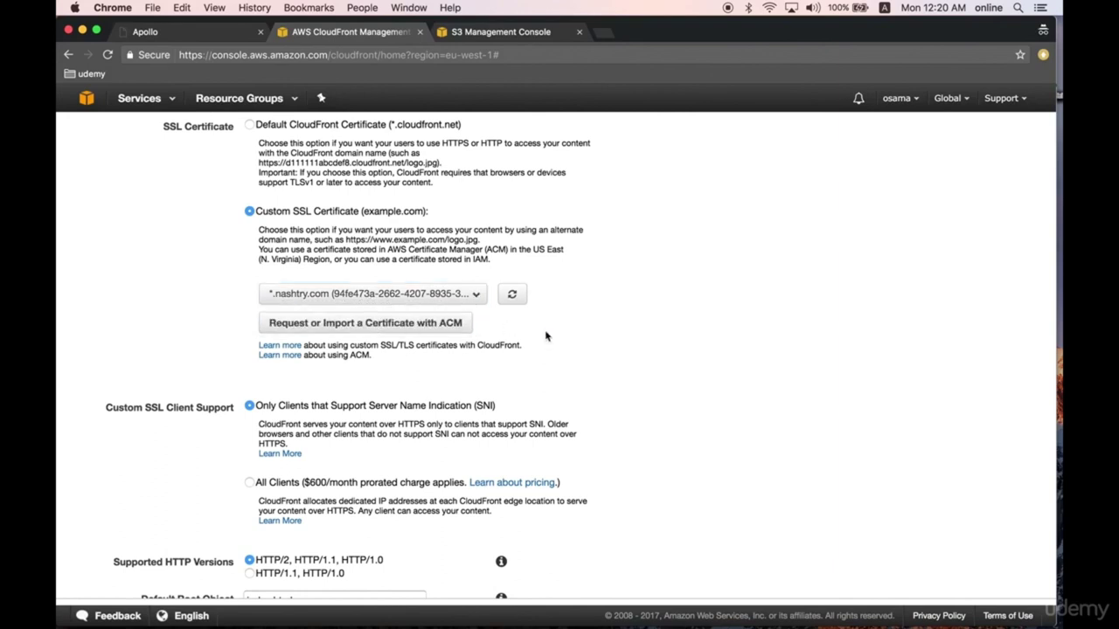
scroll(547, 336, "down", 8)
left_click(1007, 578)
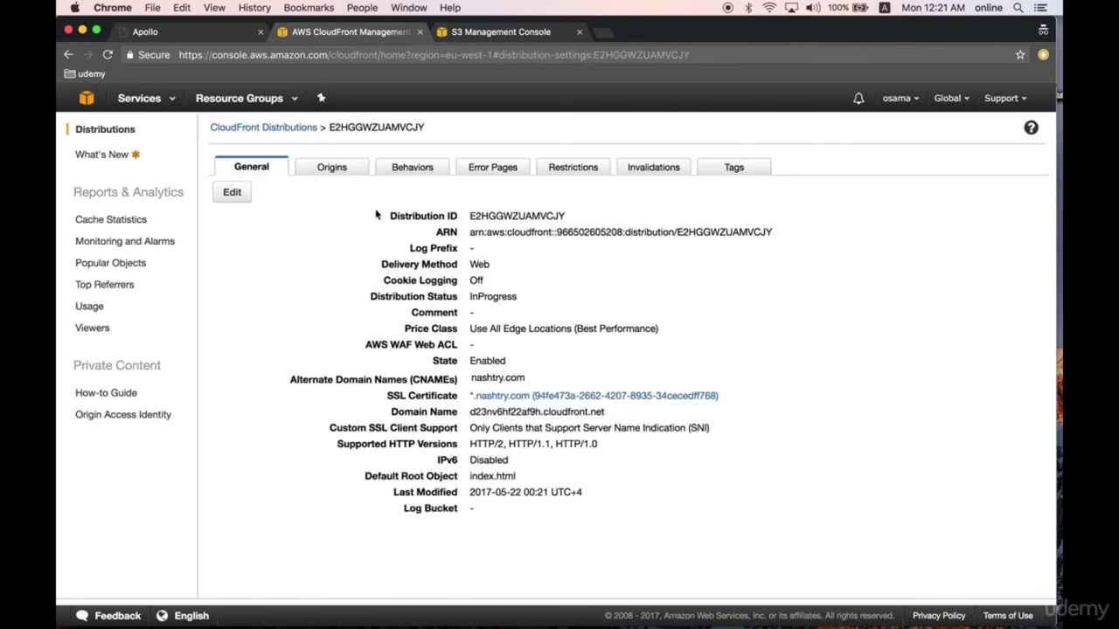
Step: Set the Default (*) behavior's Viewer Protocol Policy to Redirect HTTP to HTTPS
left_click(413, 170)
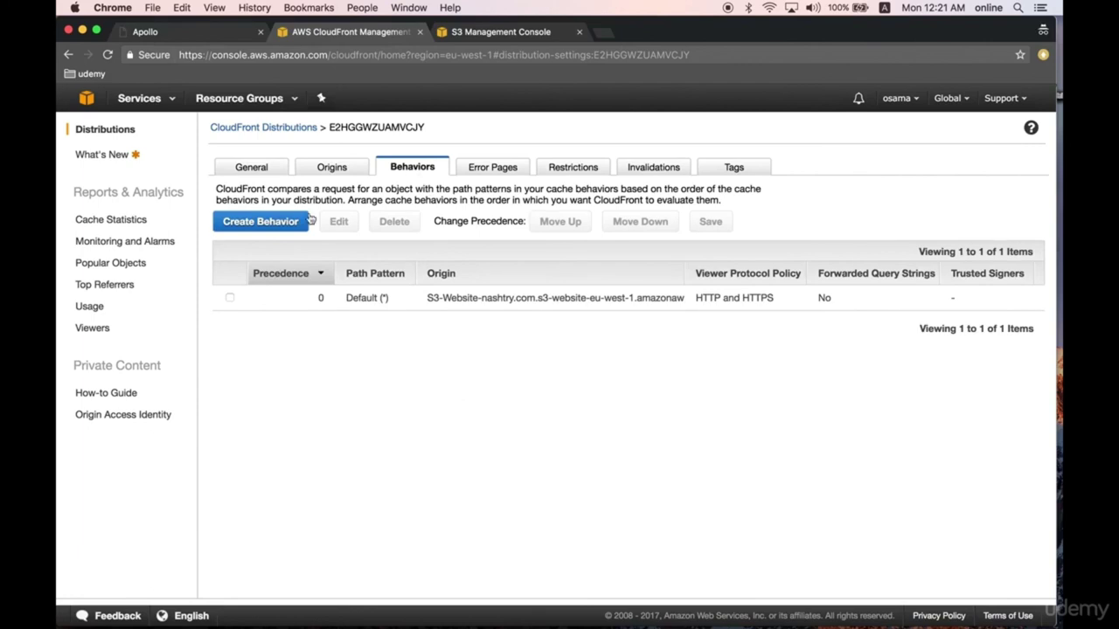
left_click(230, 298)
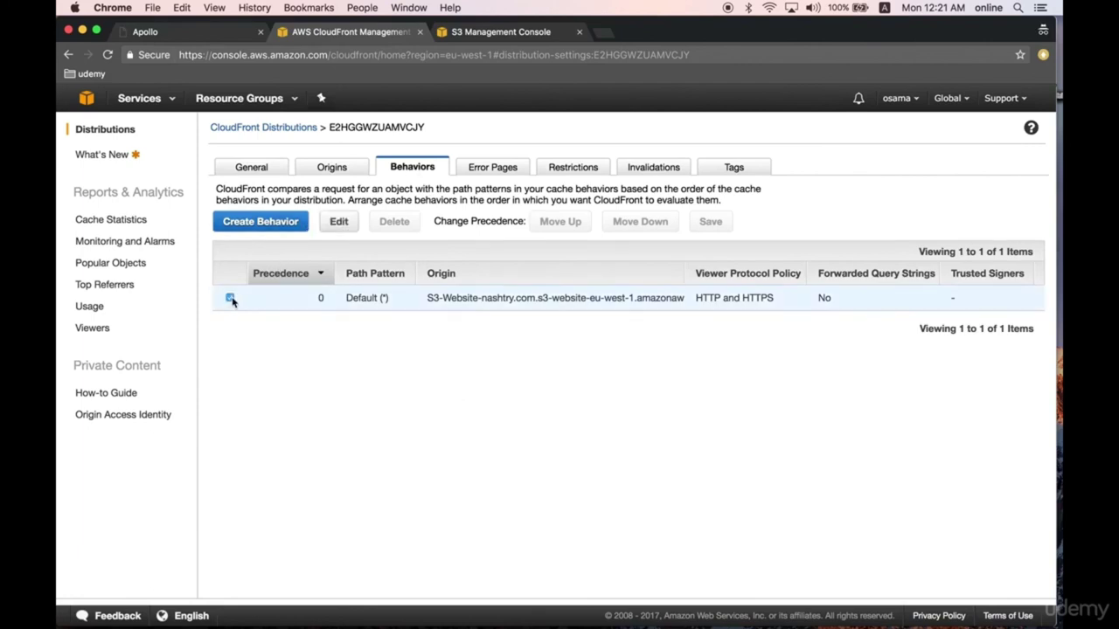
left_click(332, 223)
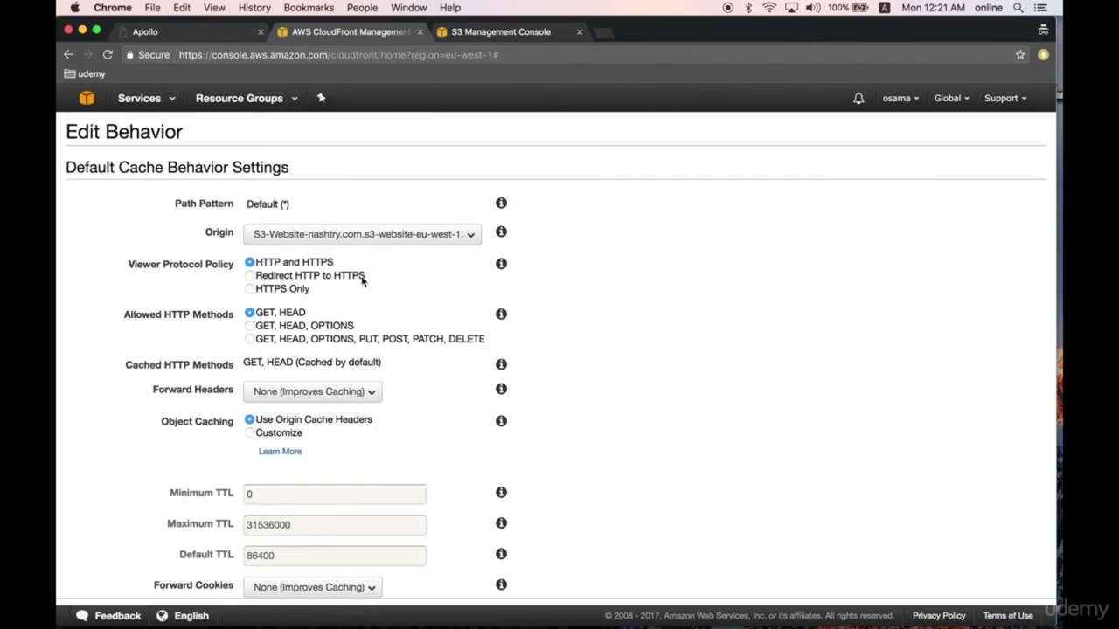
scroll(357, 324, "down", 1)
left_click(278, 234)
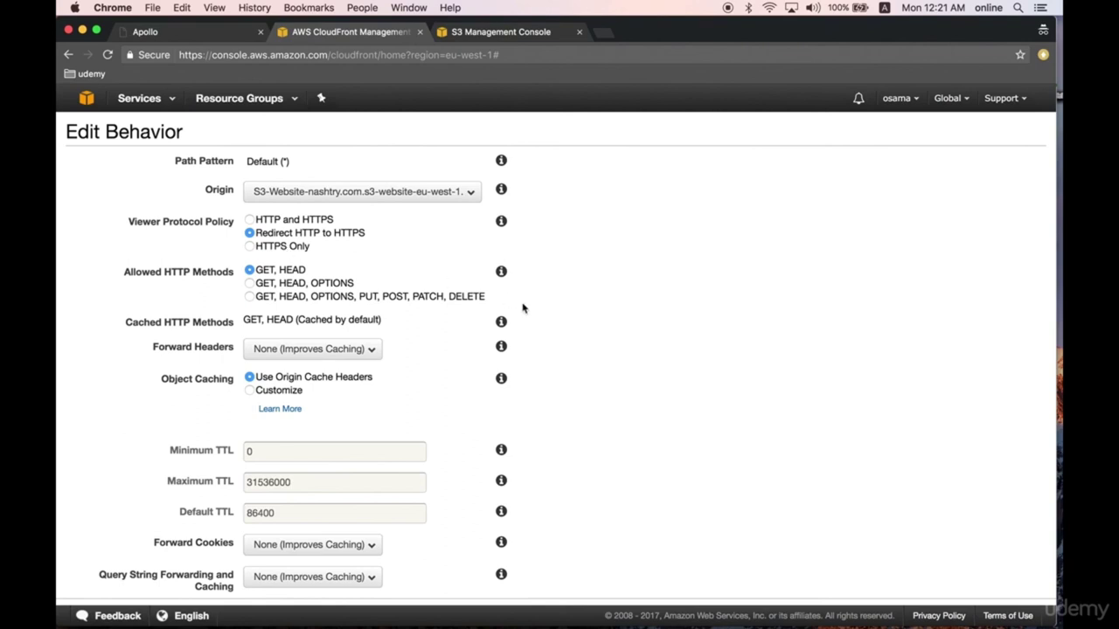
scroll(659, 320, "down", 3)
left_click(1007, 577)
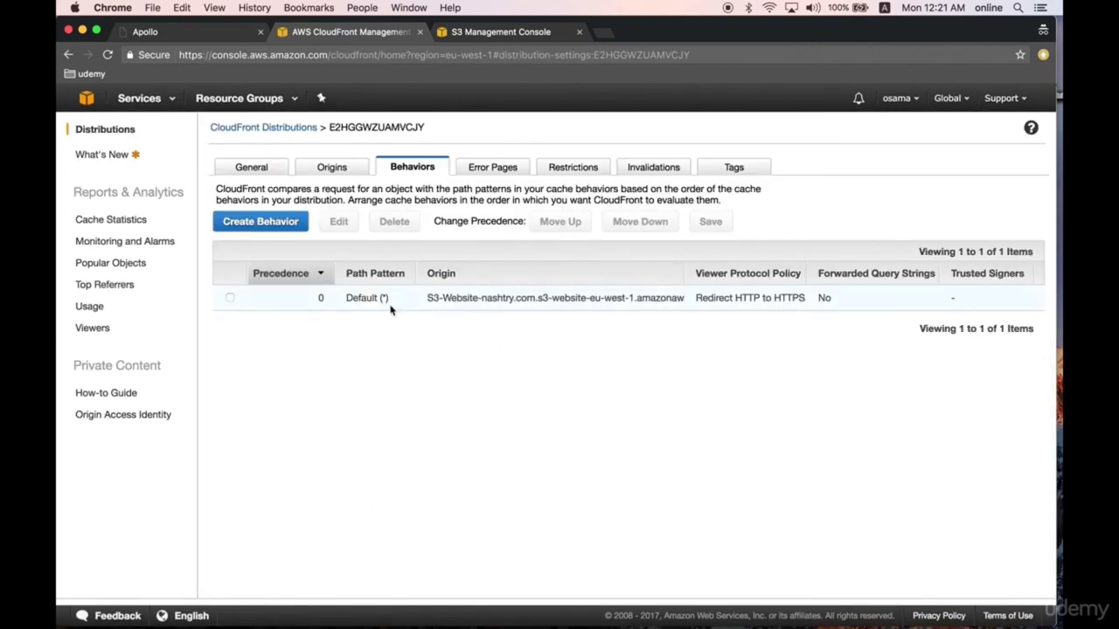
left_click(265, 133)
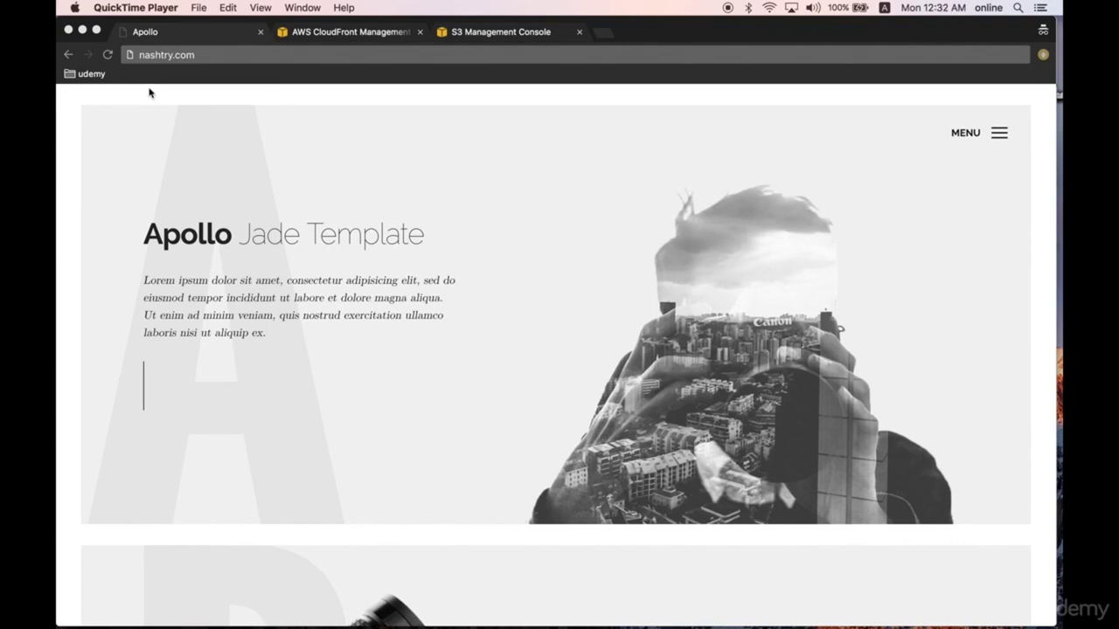
left_click(109, 55)
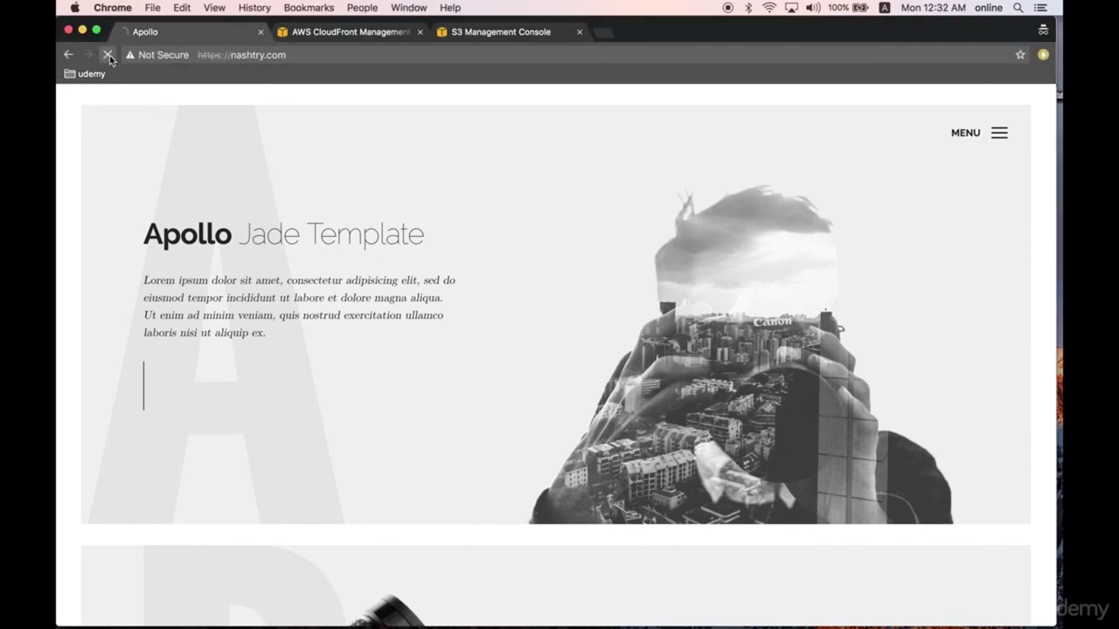